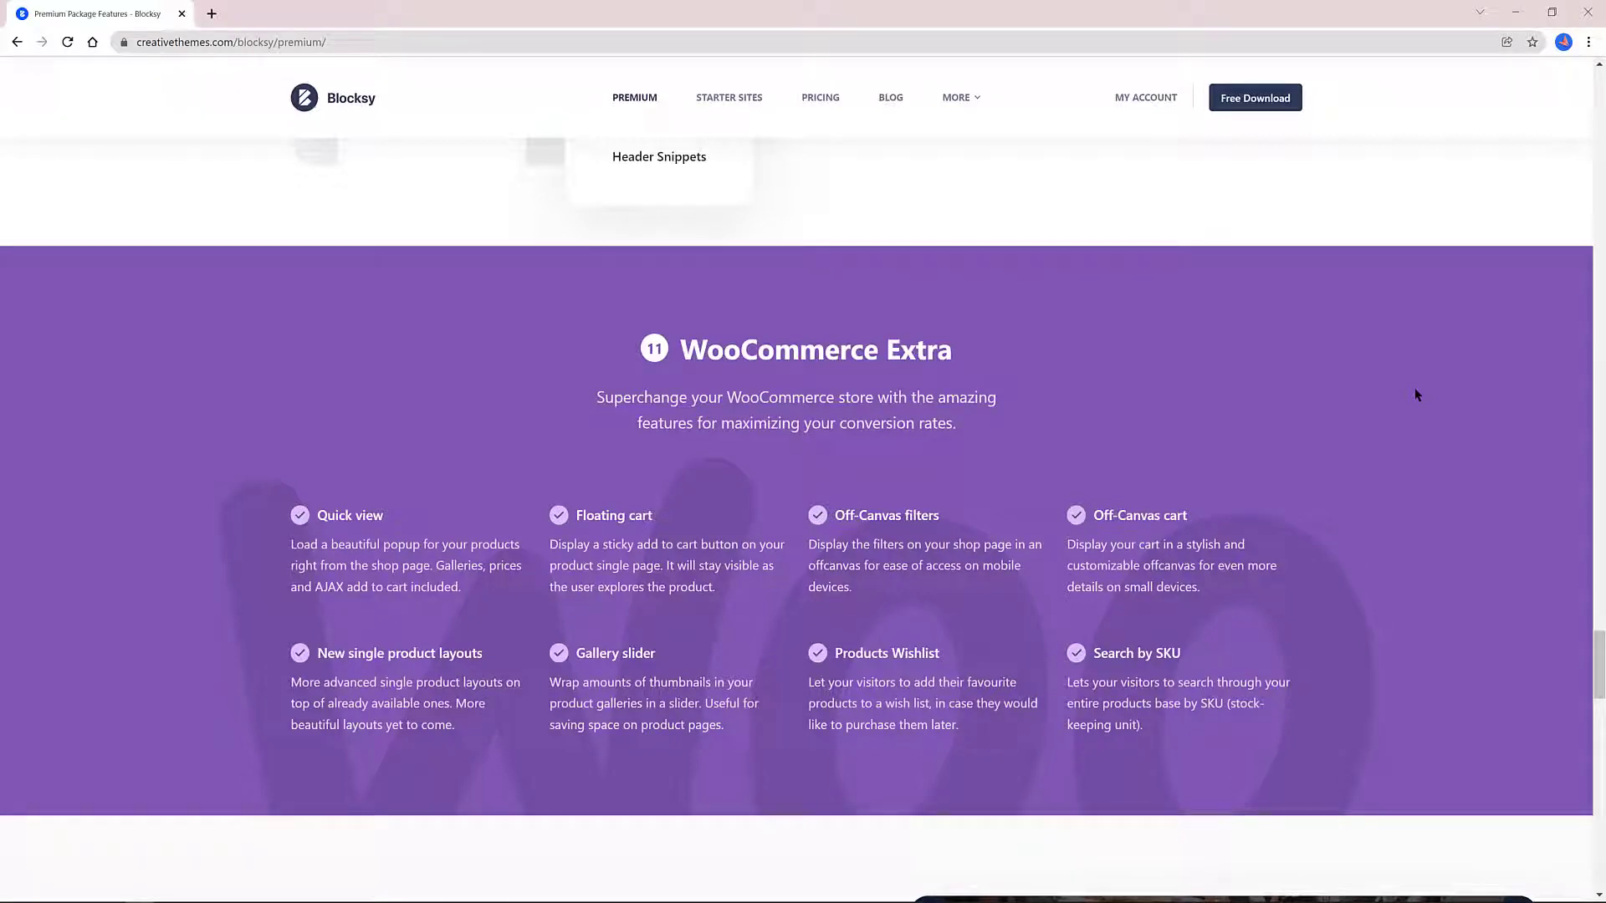
Open the Installed Plugins list in the WordPress admin.
scroll(1415, 395, "up", 6)
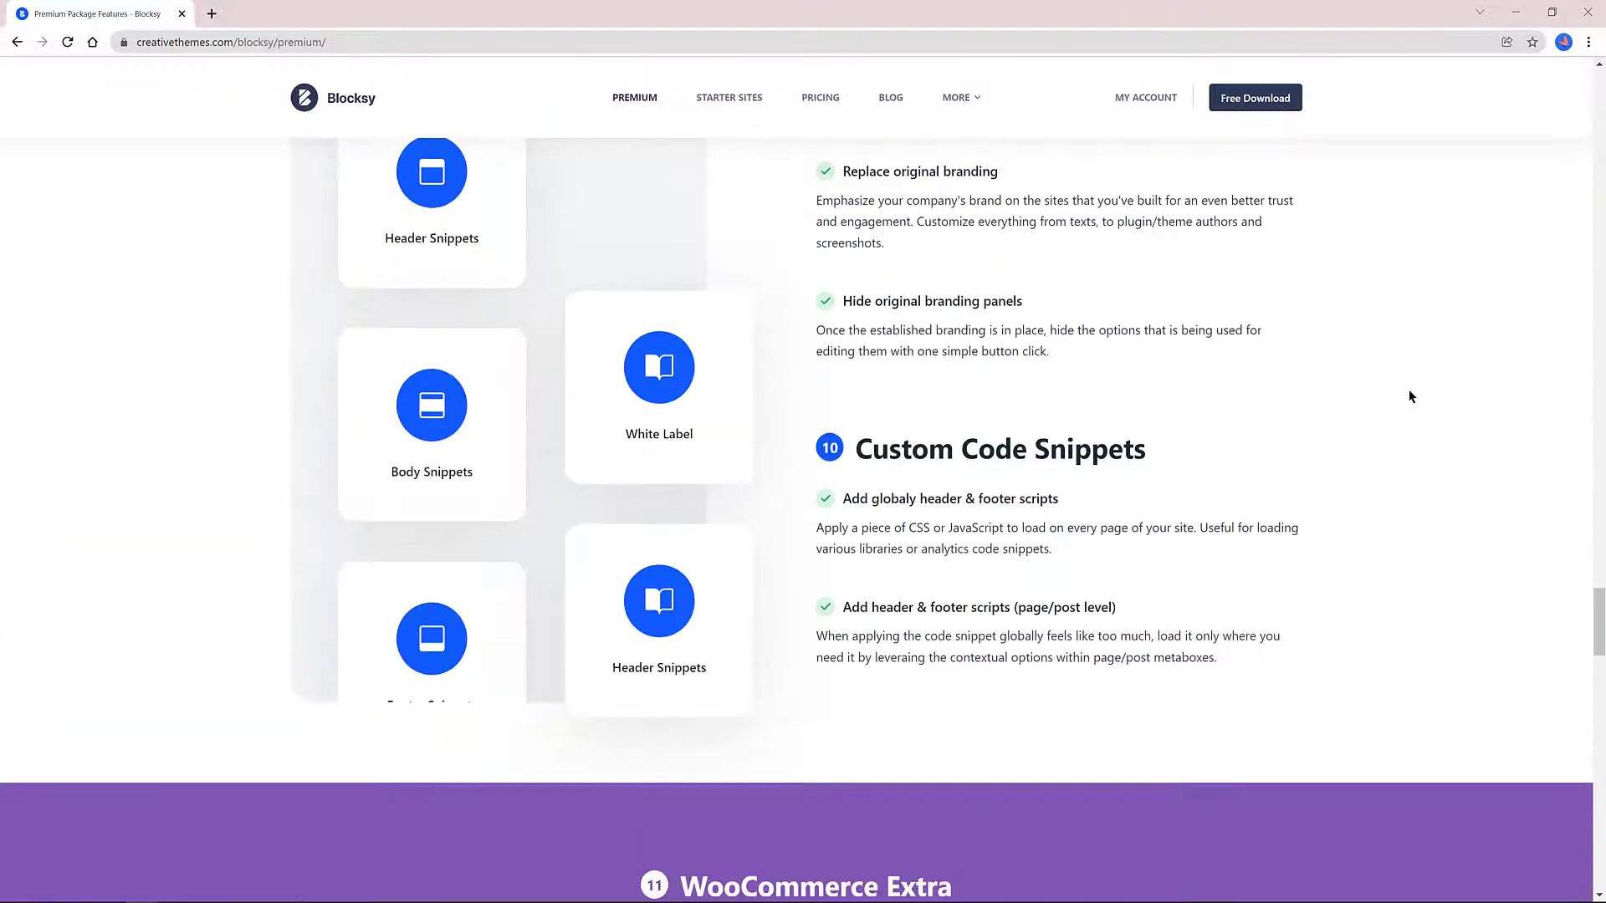
scroll(1409, 392, "up", 9)
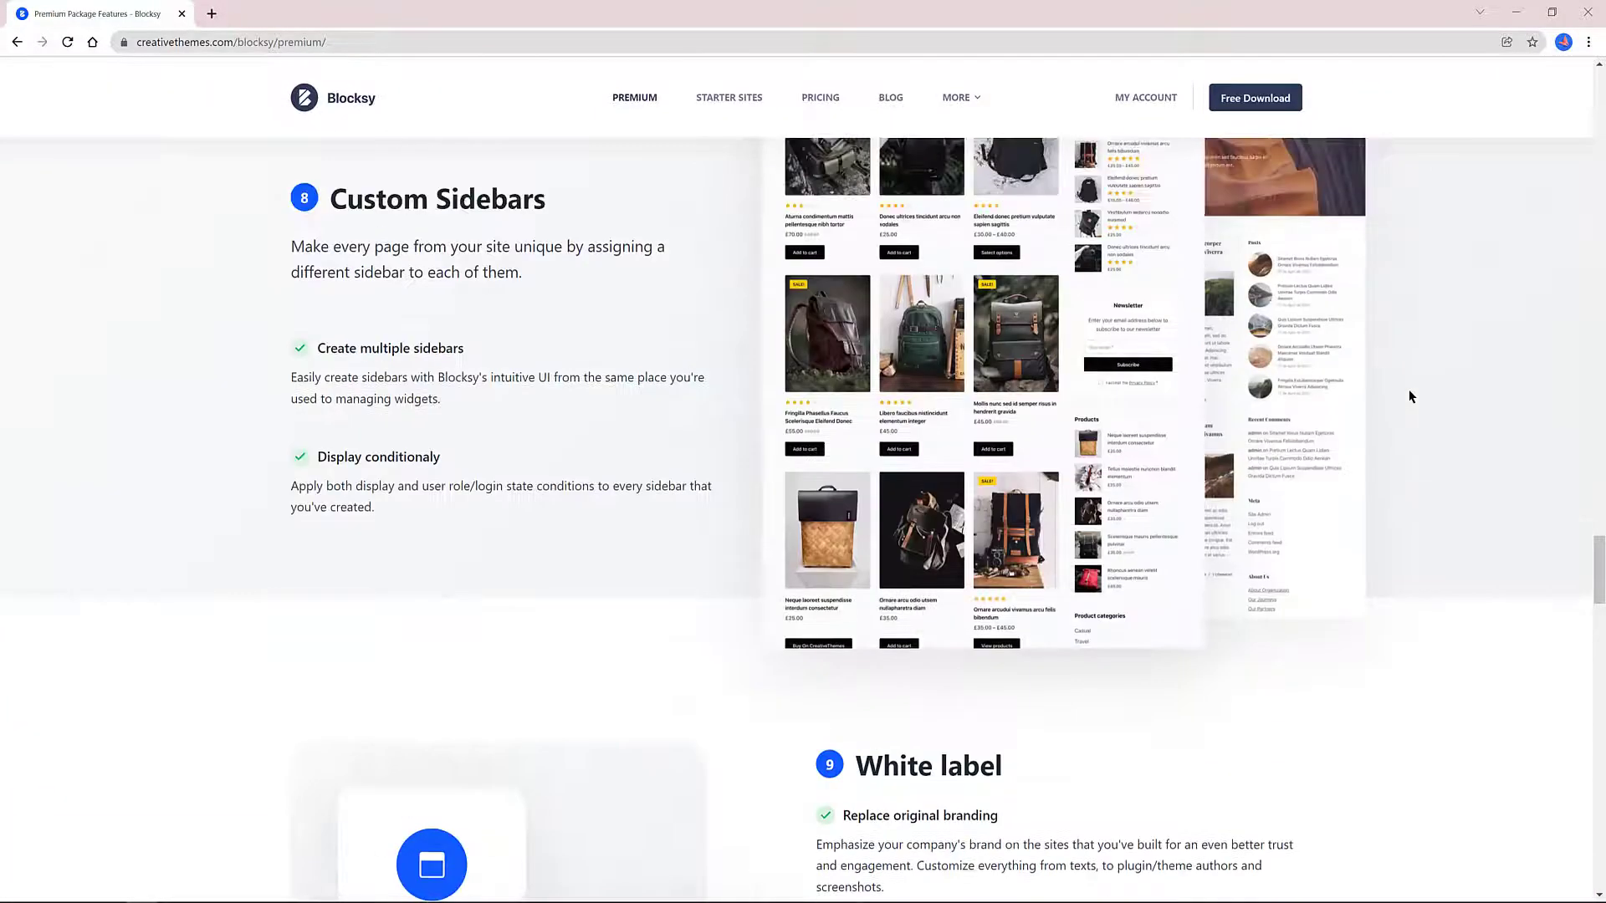
scroll(1410, 395, "up", 12)
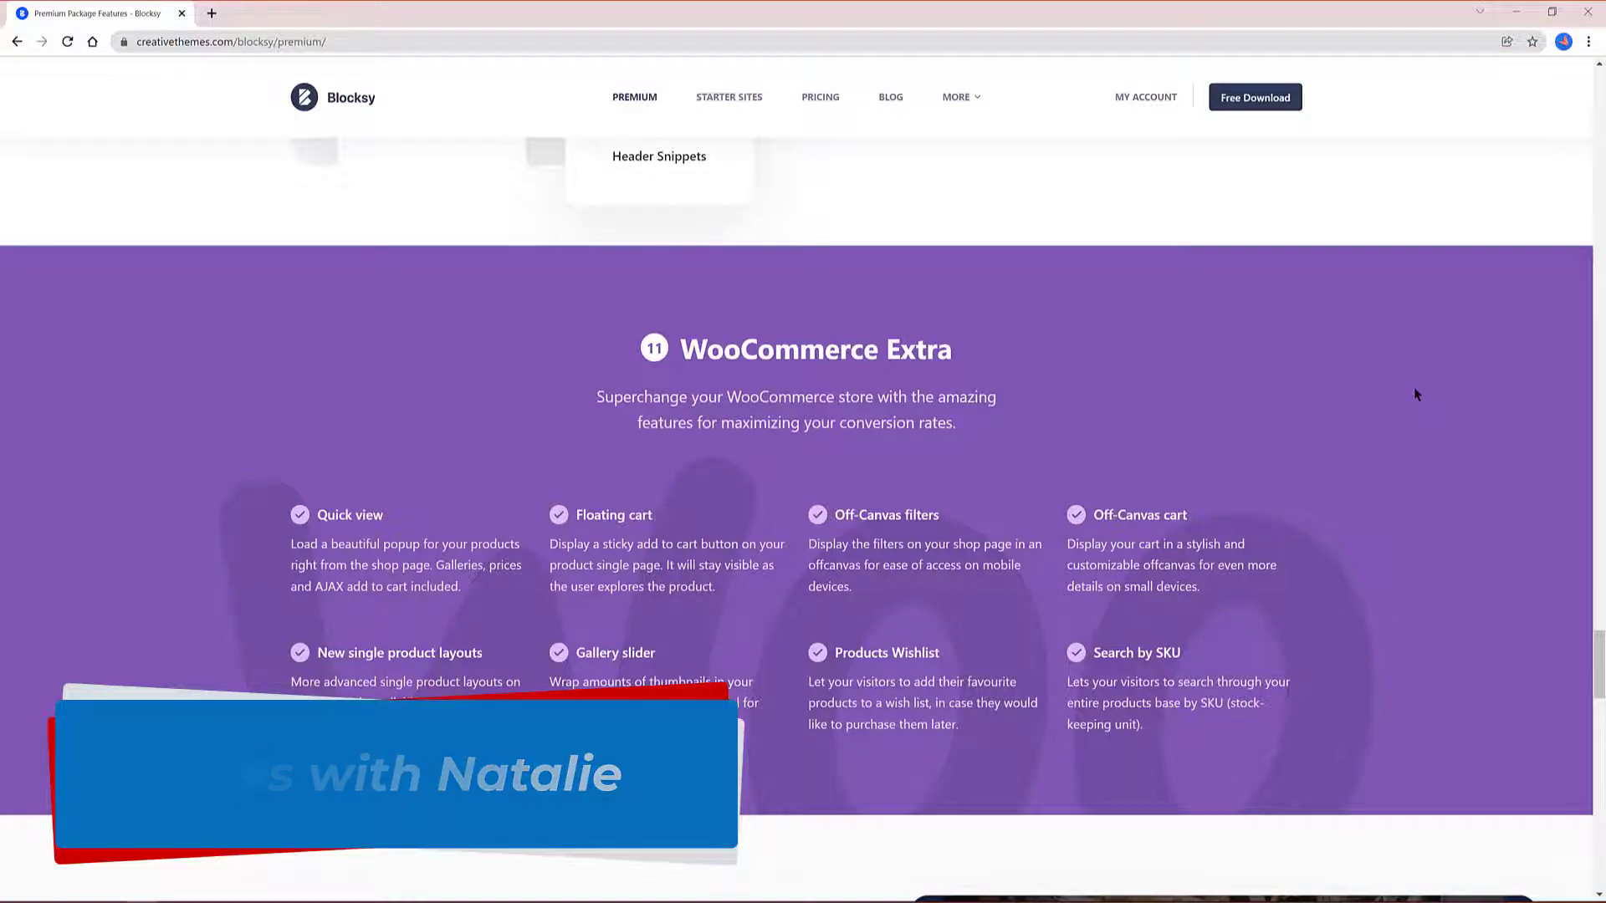
scroll(1413, 389, "up", 5)
scroll(1410, 395, "up", 2)
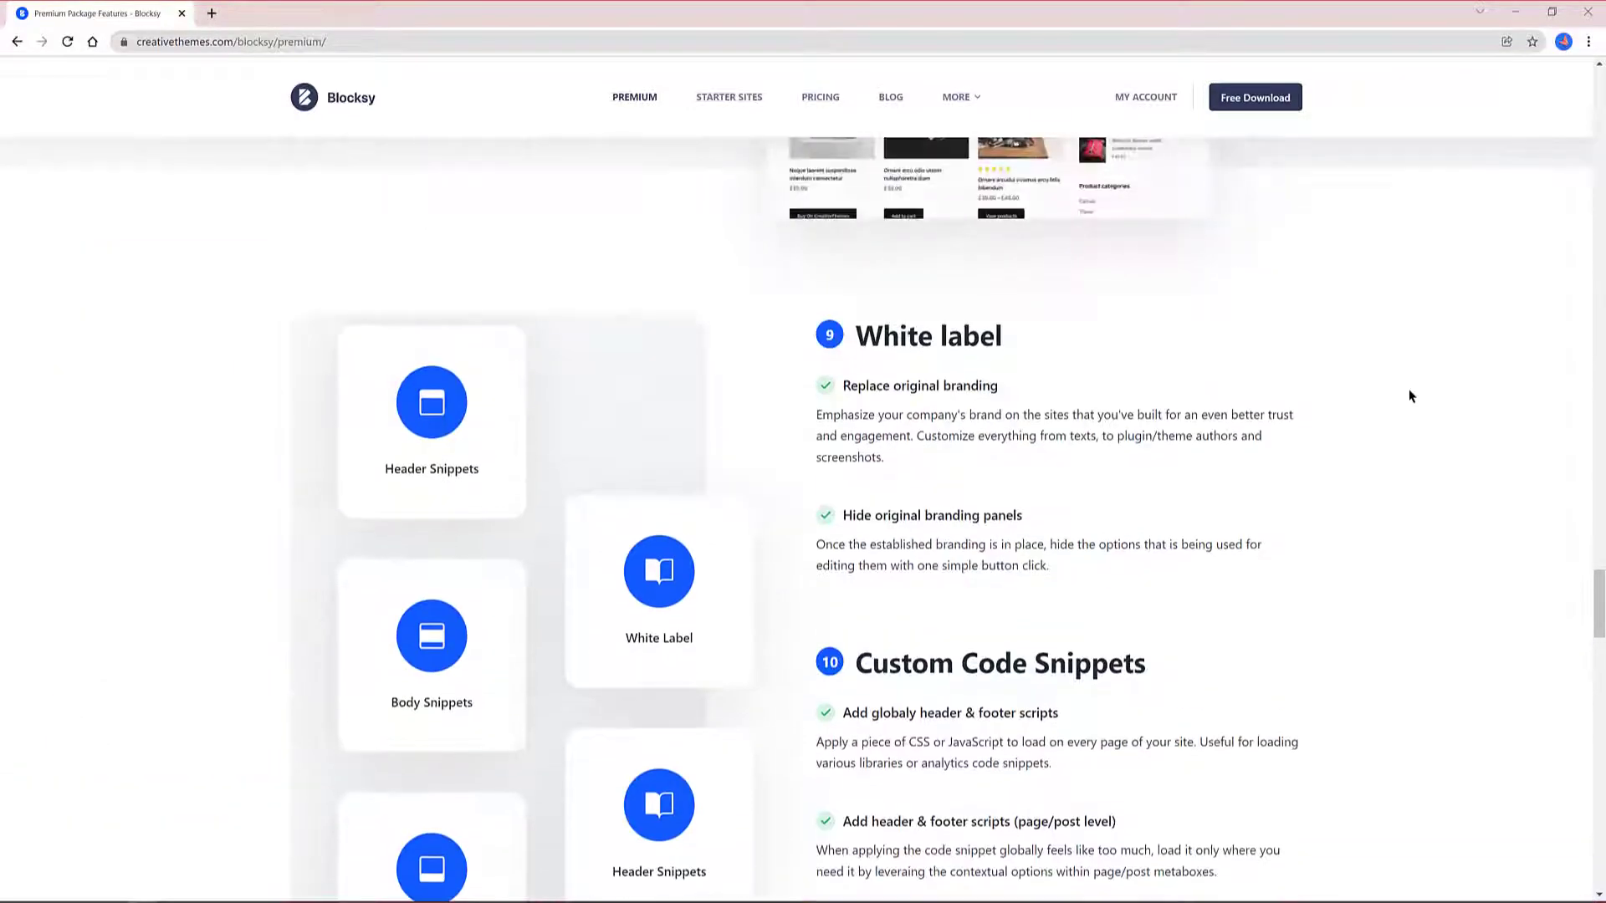
scroll(1410, 394, "up", 5)
scroll(1408, 389, "up", 10)
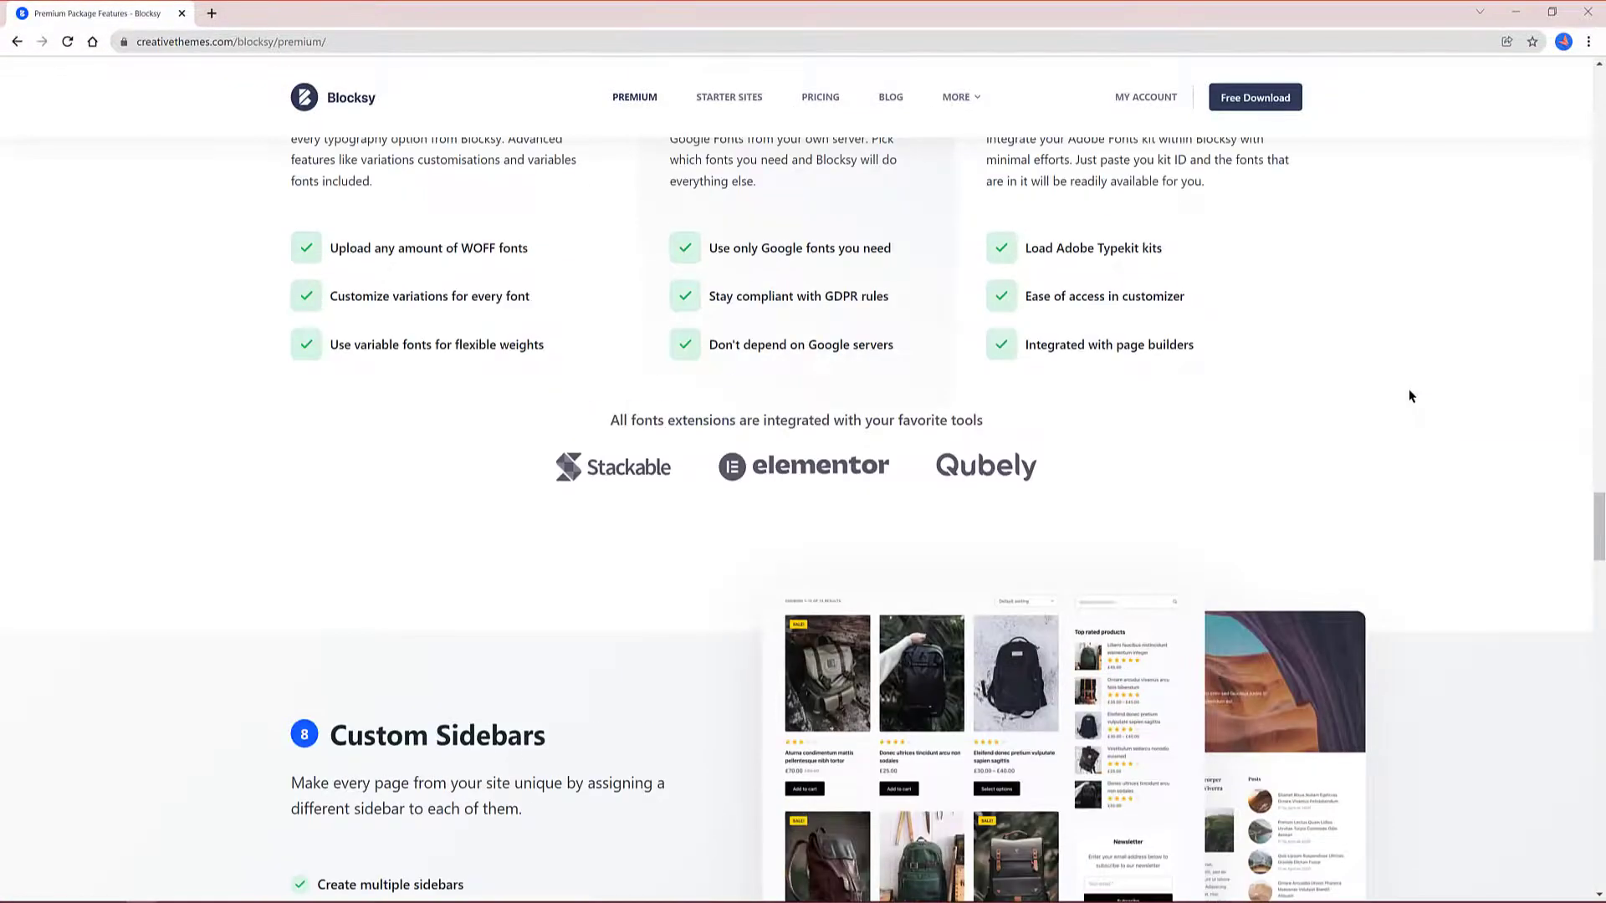
scroll(1409, 389, "up", 10)
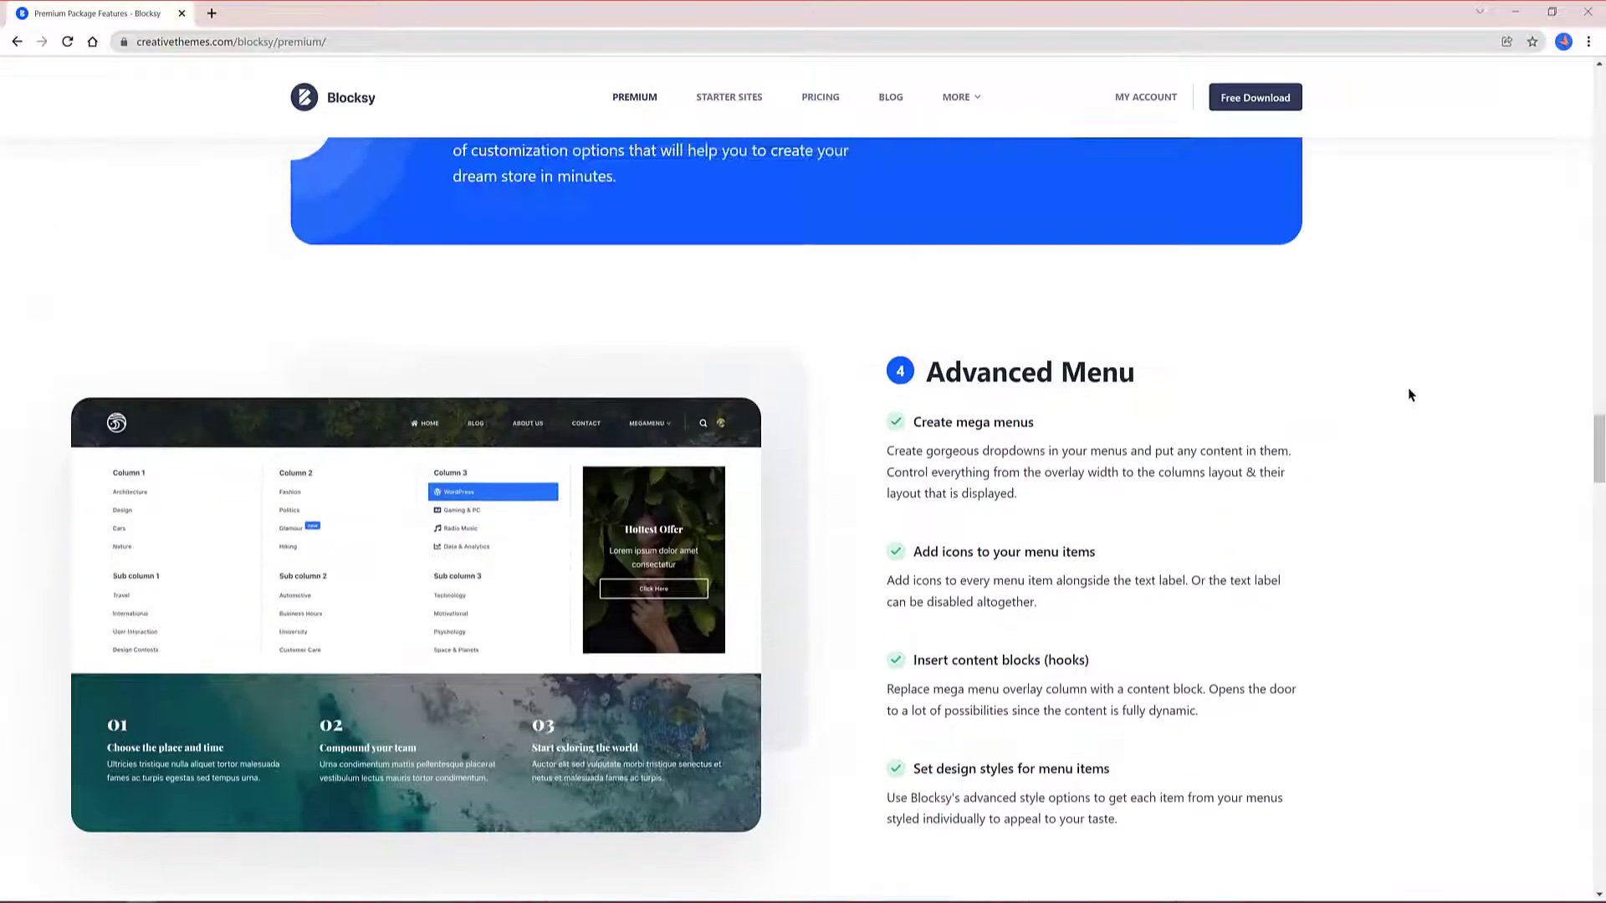
scroll(1410, 395, "up", 2)
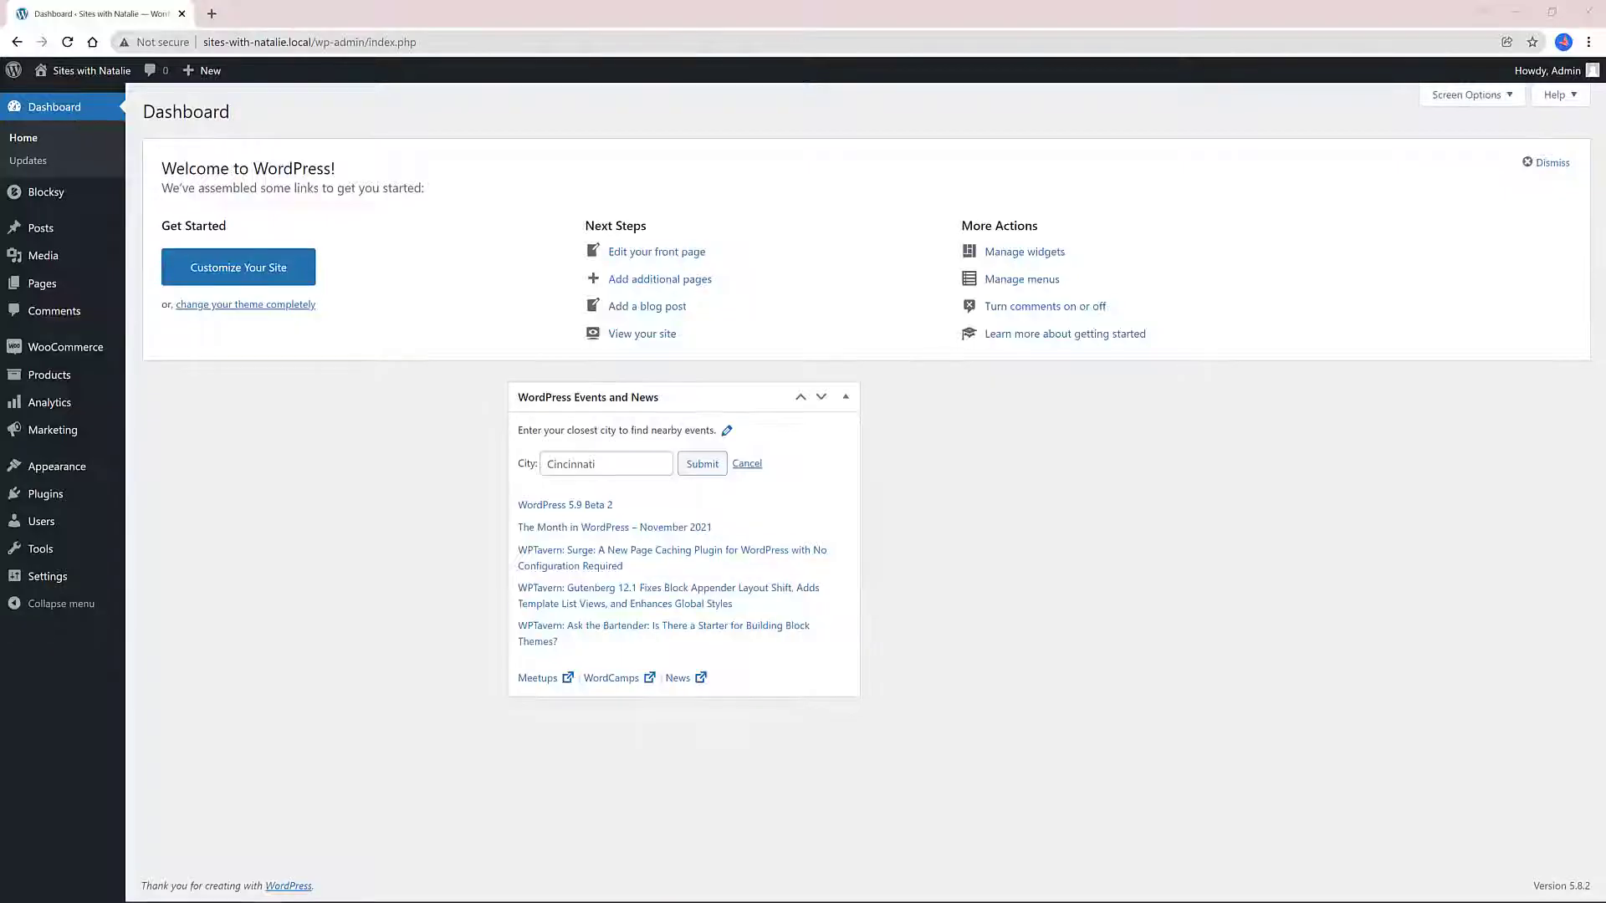
mouse_move(23, 501)
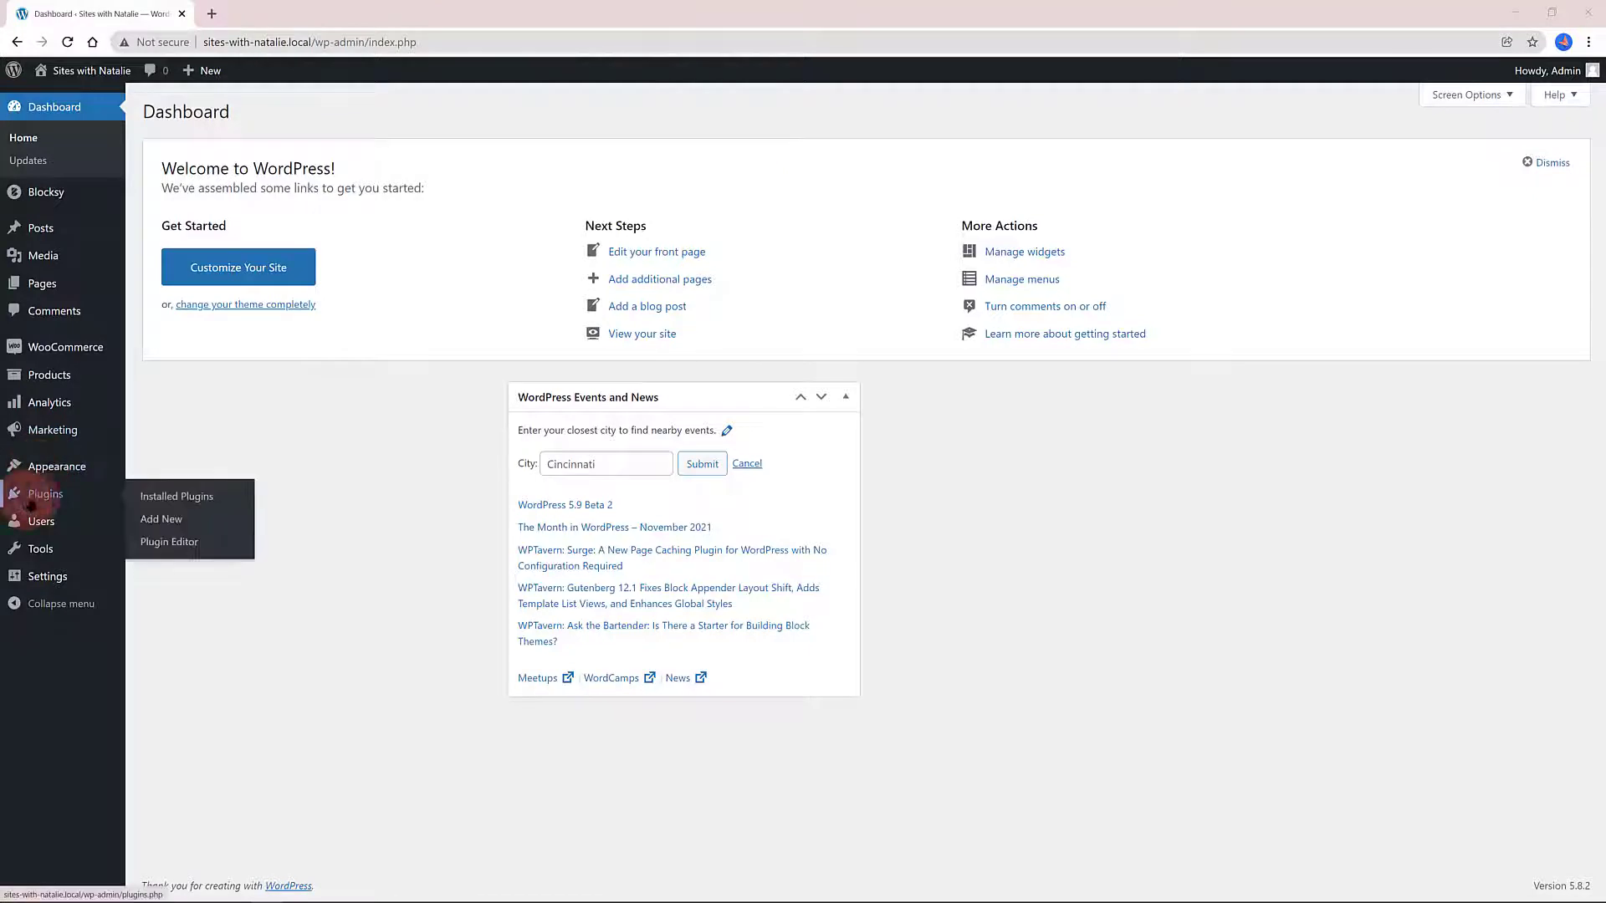
left_click(179, 494)
Open the store front in a new tab, view the Office chair product, then return to admin.
mouse_move(99, 67)
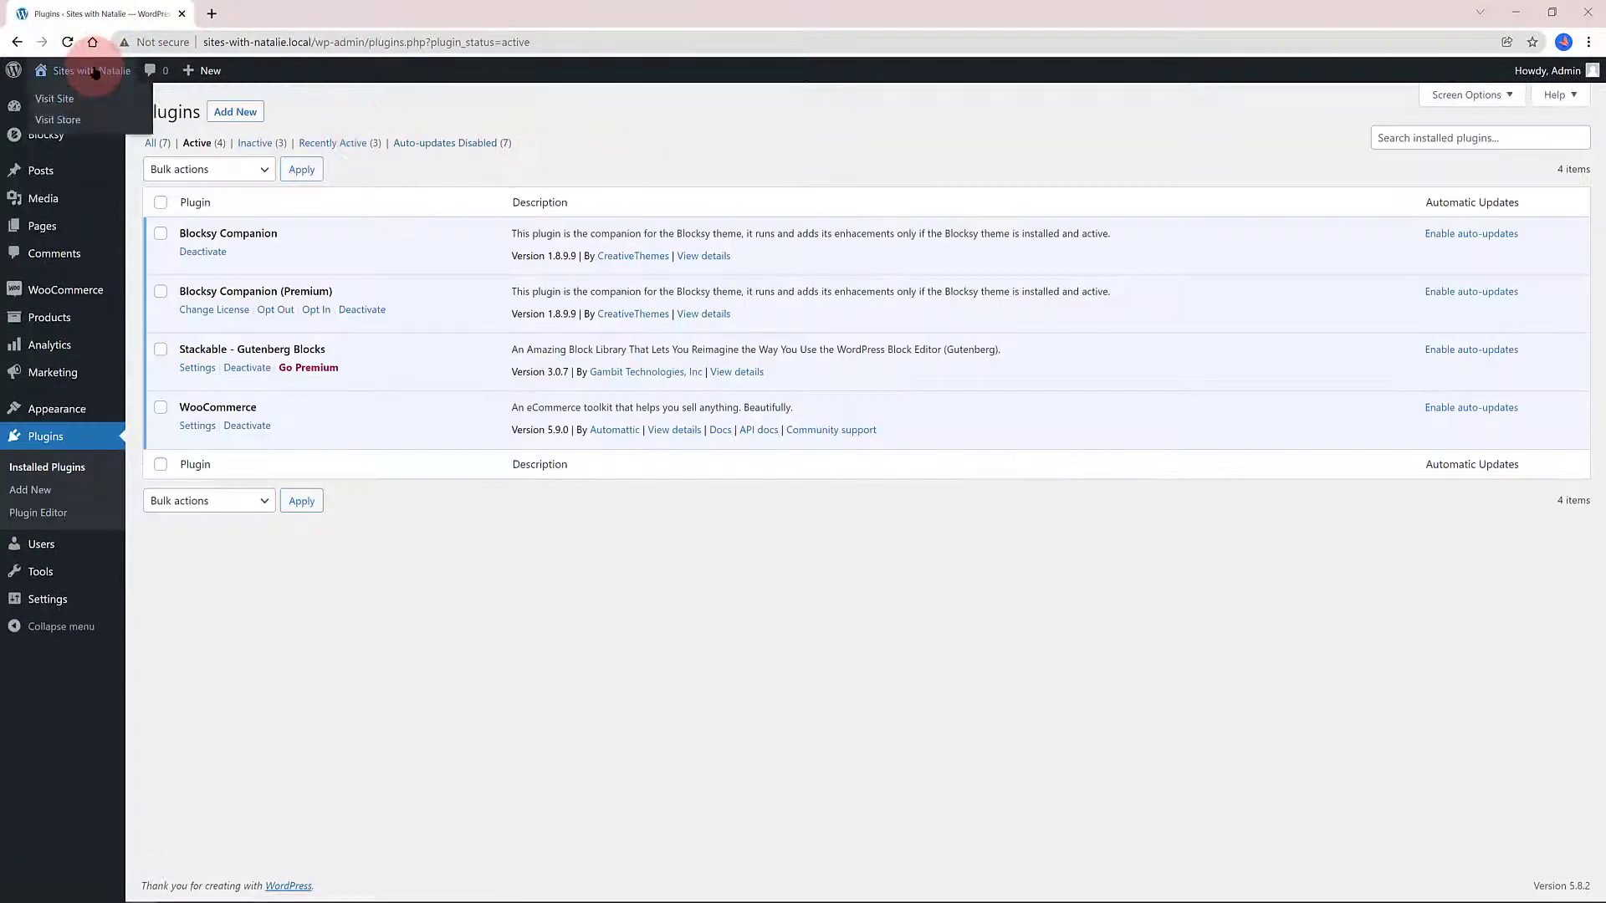
right_click(54, 121)
left_click(145, 142)
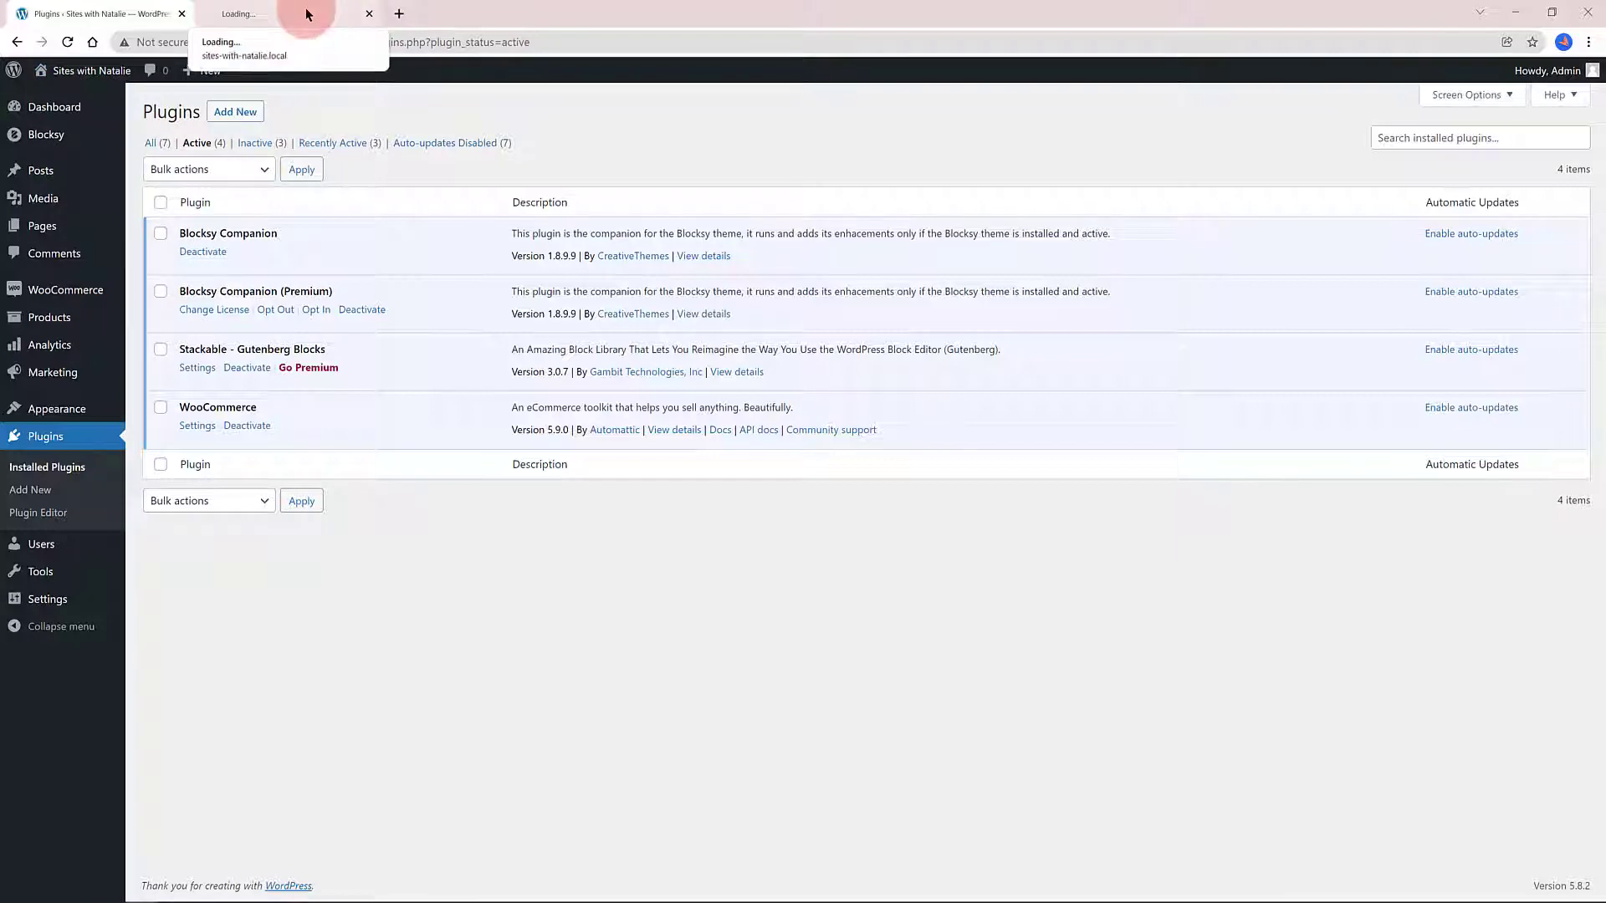
left_click(304, 10)
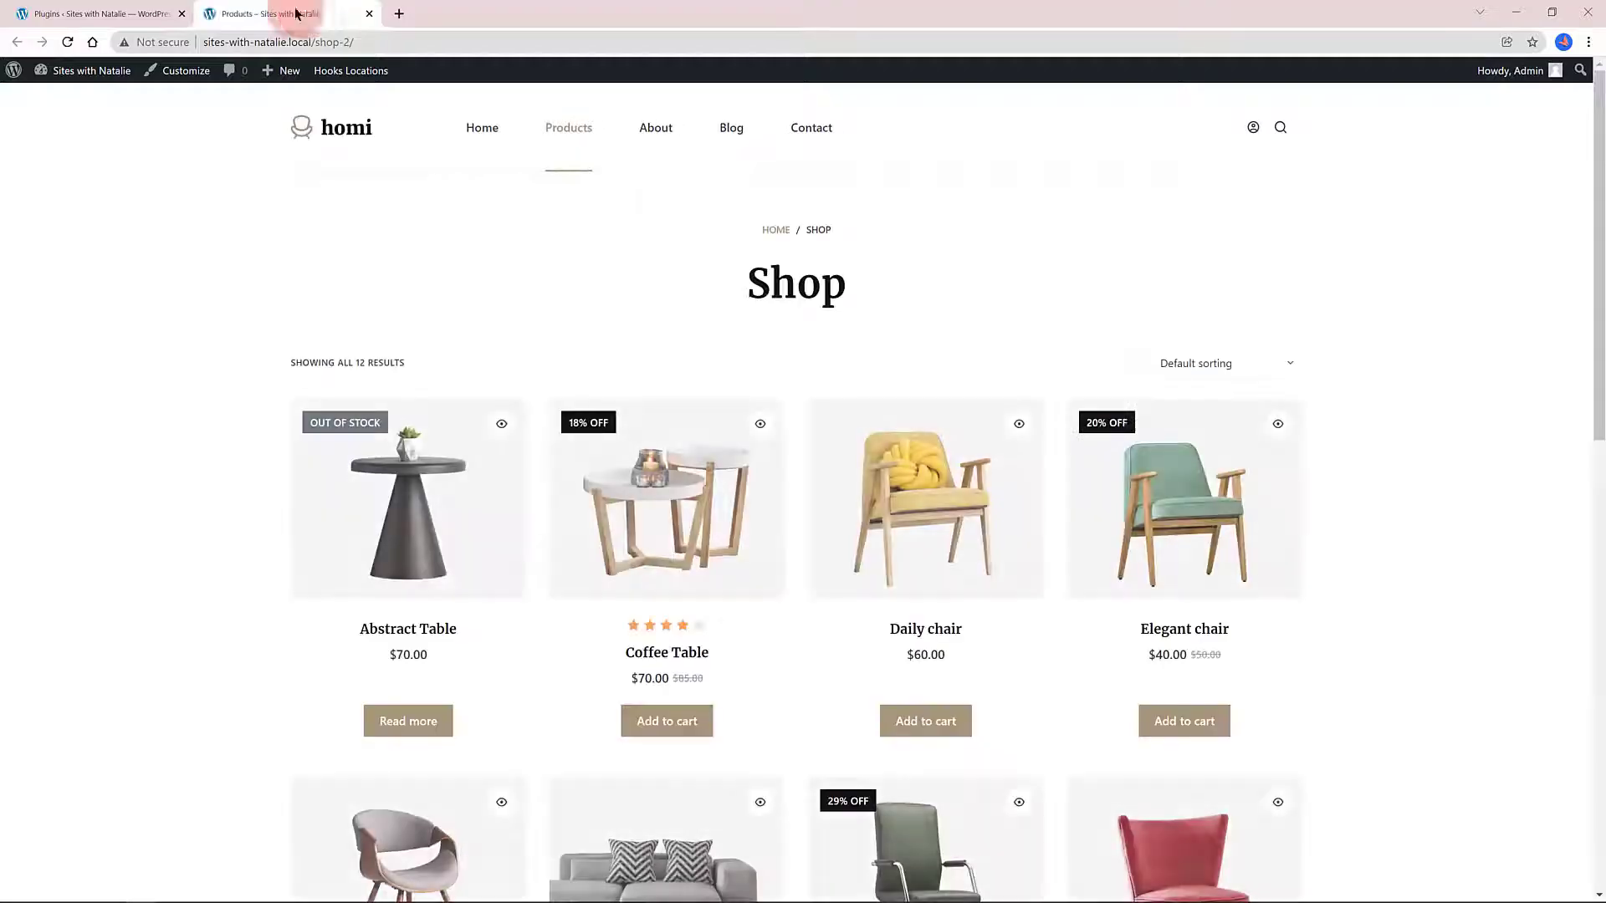
scroll(760, 333, "down", 5)
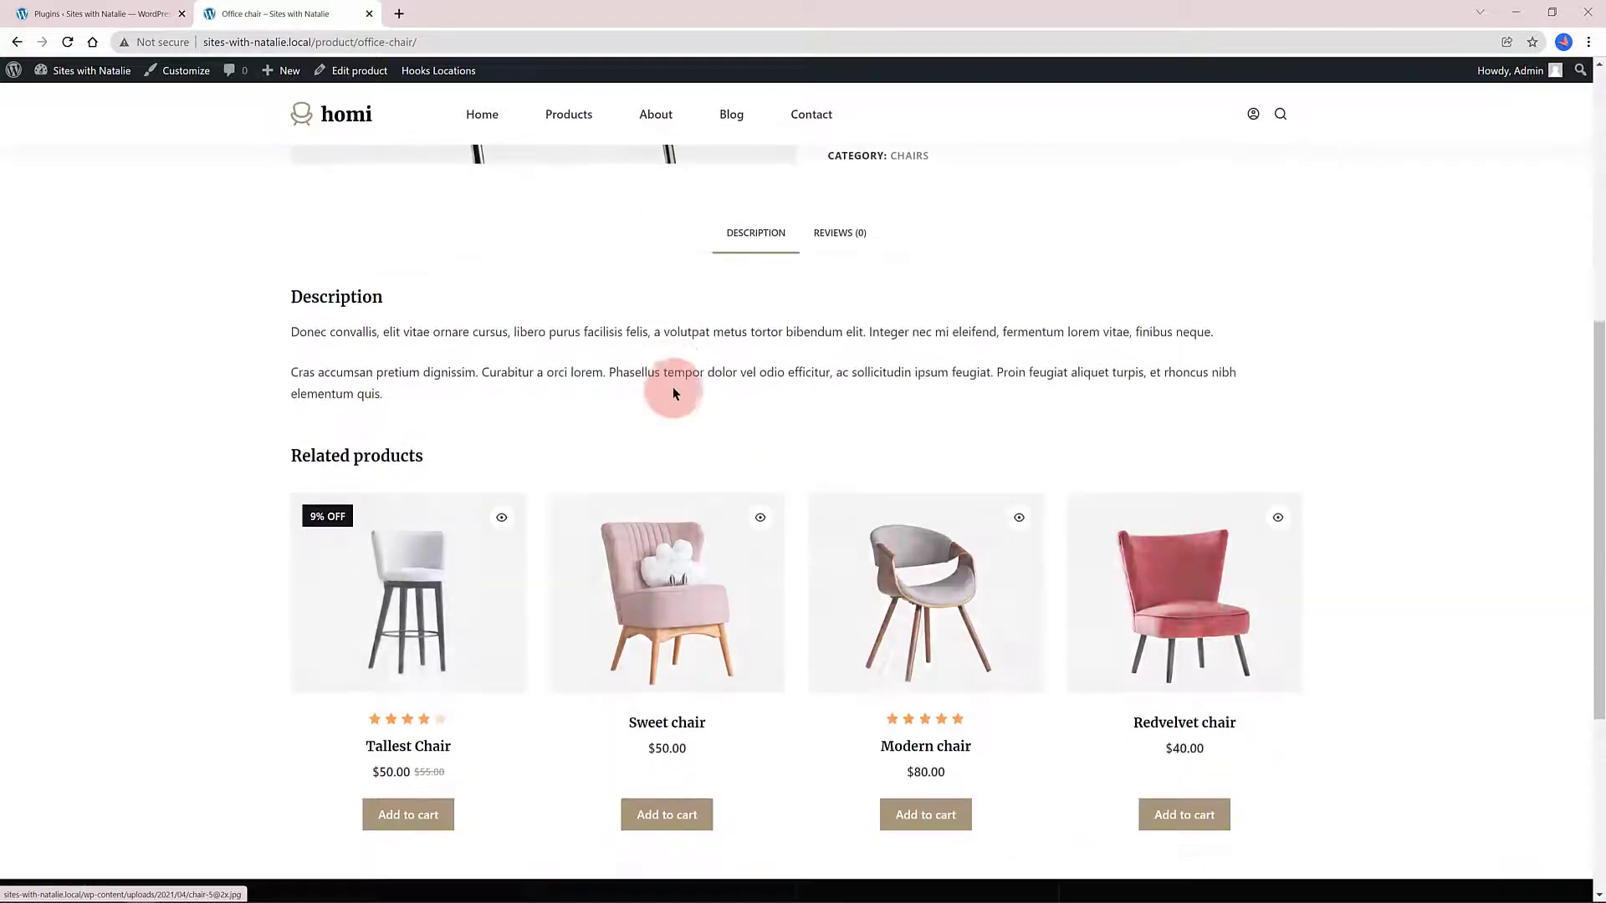
scroll(672, 393, "down", 6)
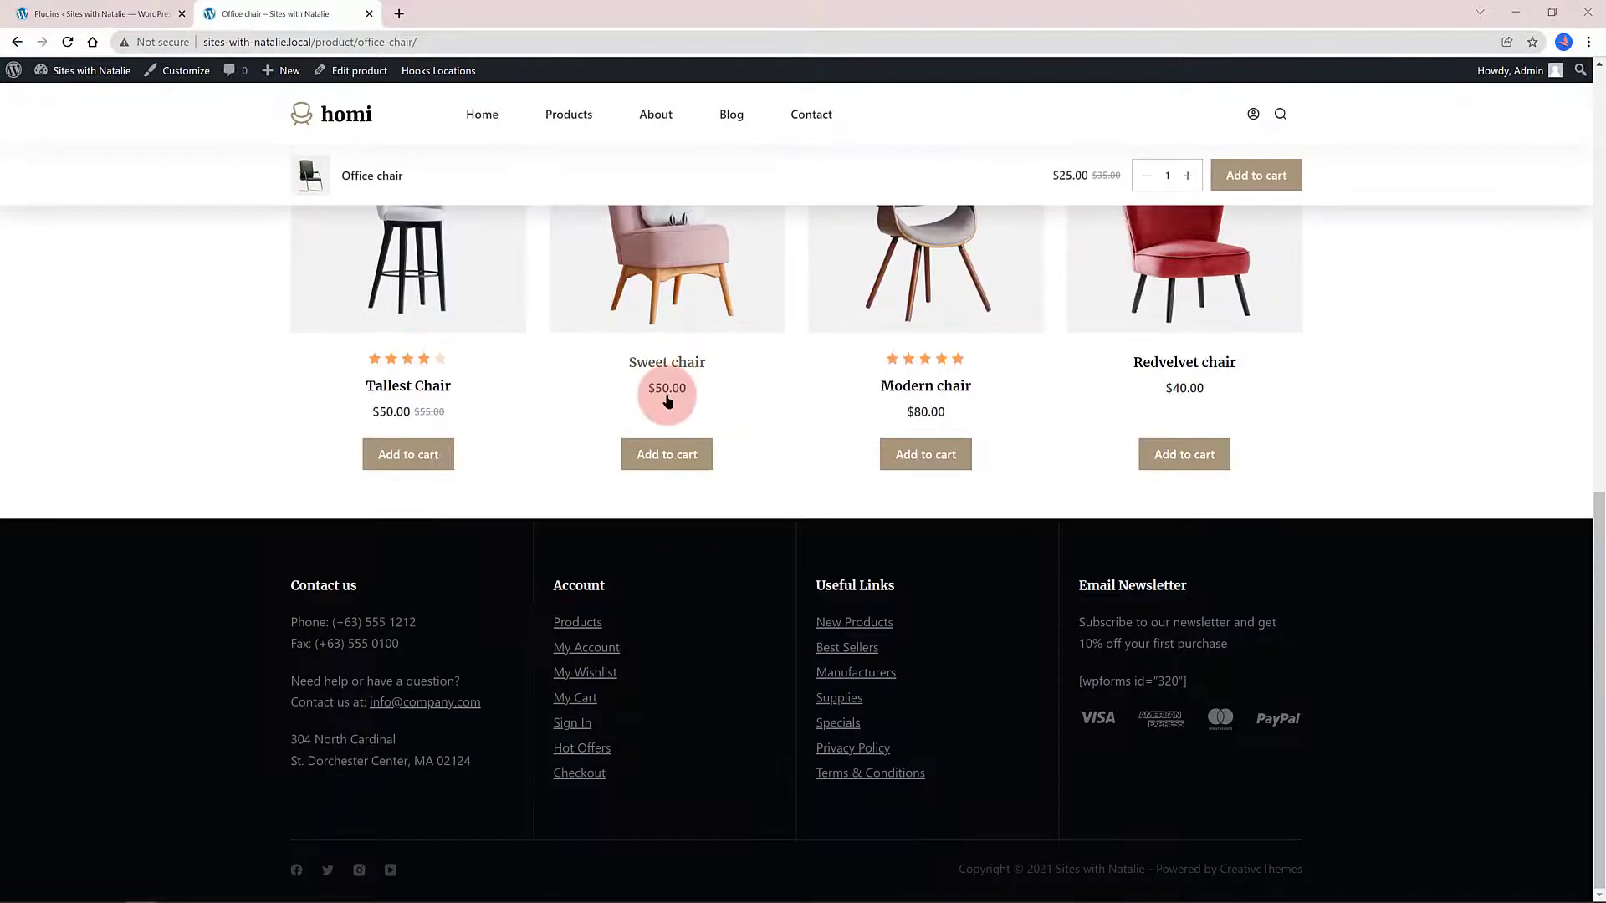
scroll(667, 398, "up", 8)
scroll(667, 399, "up", 4)
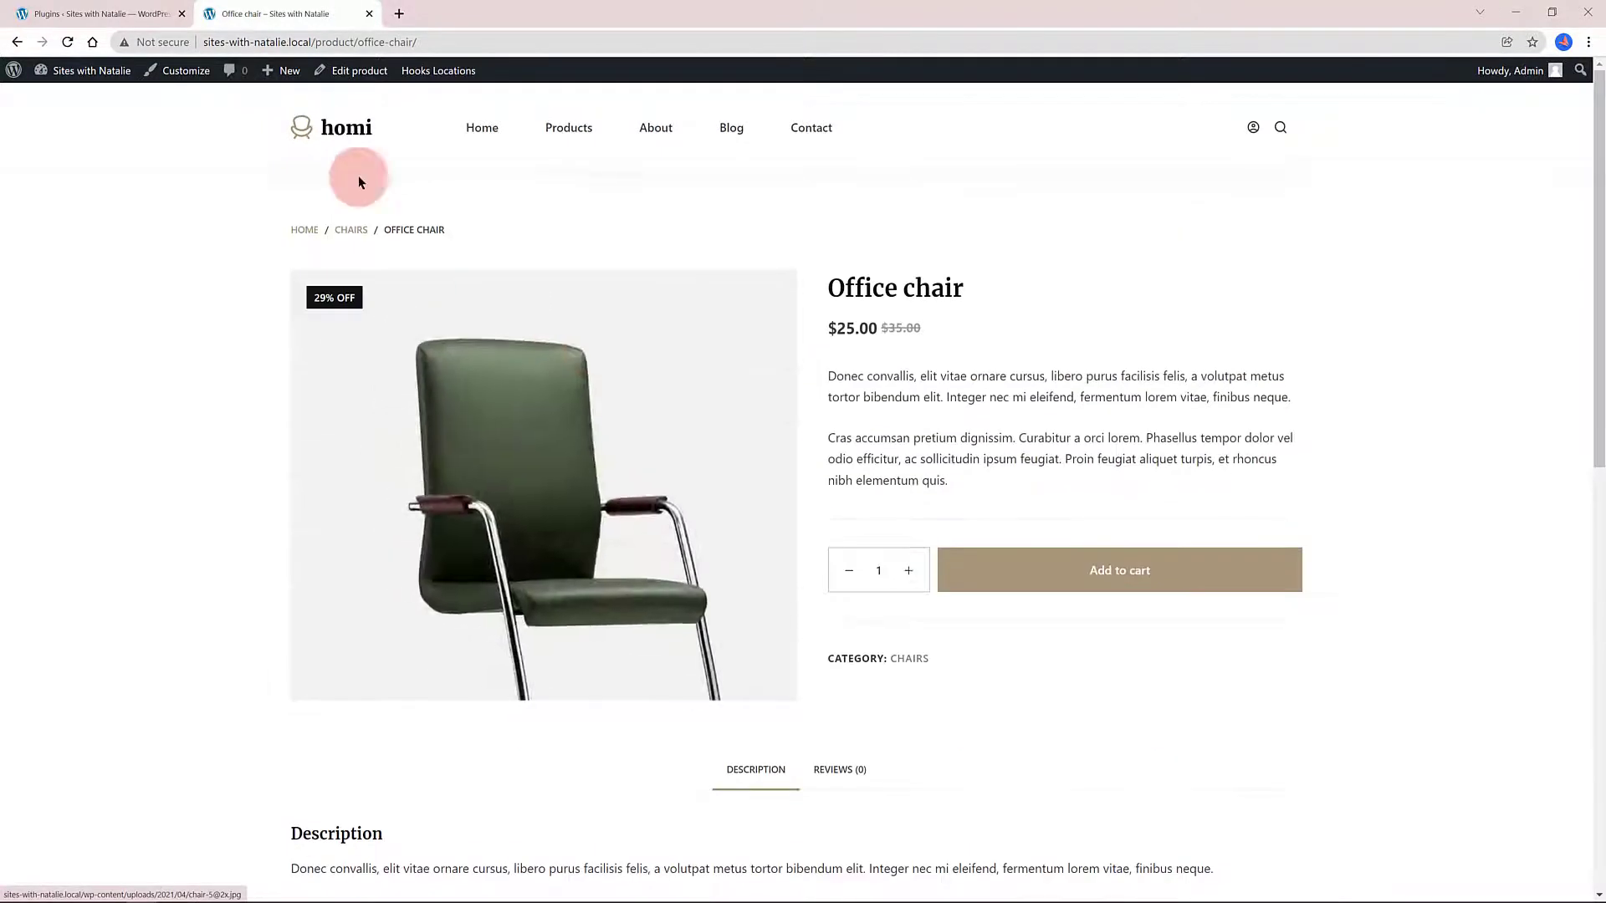
left_click(92, 11)
Load the Blocksy Customizer and open the WooCommerce General settings.
mouse_move(57, 408)
left_click(164, 436)
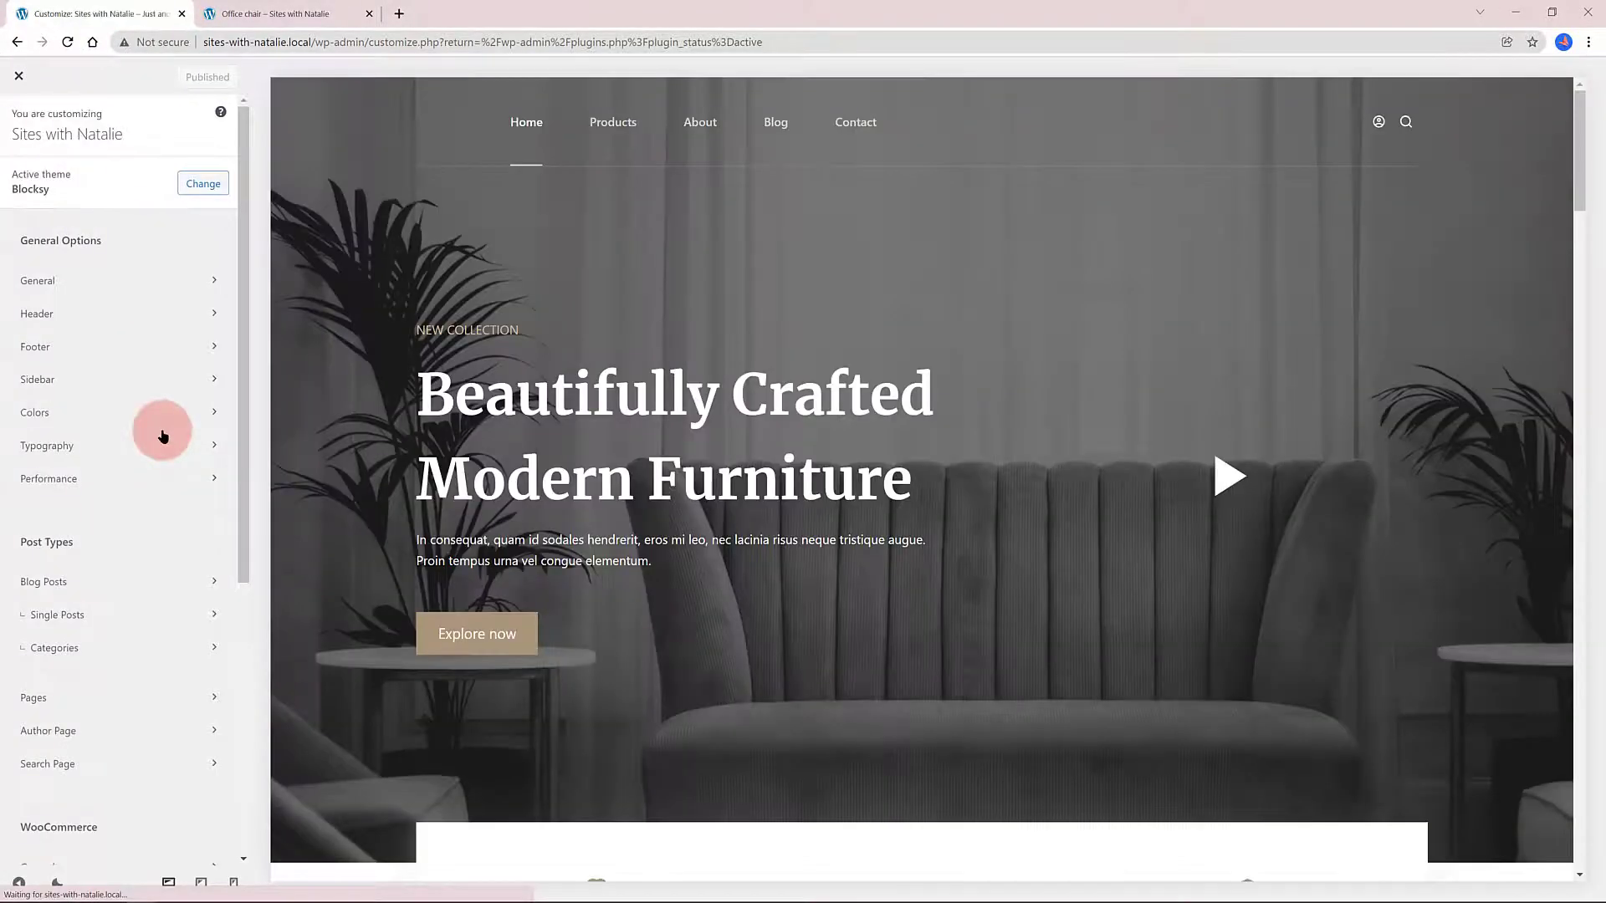
left_click_drag(243, 307, 376, 321)
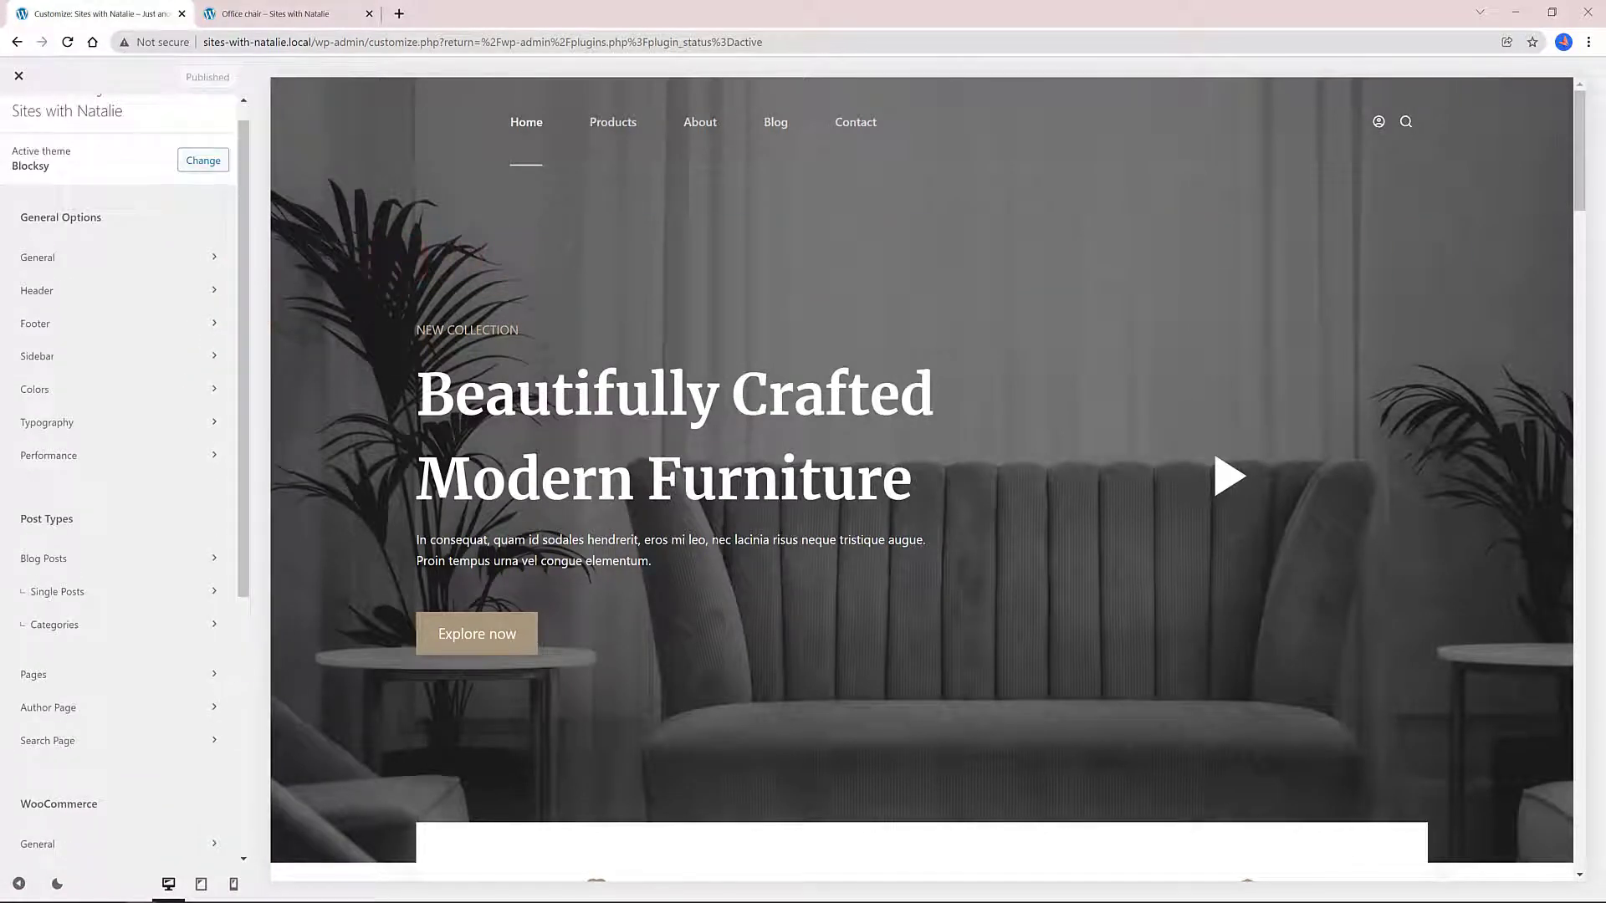
left_click_drag(238, 585, 223, 678)
left_click(223, 677)
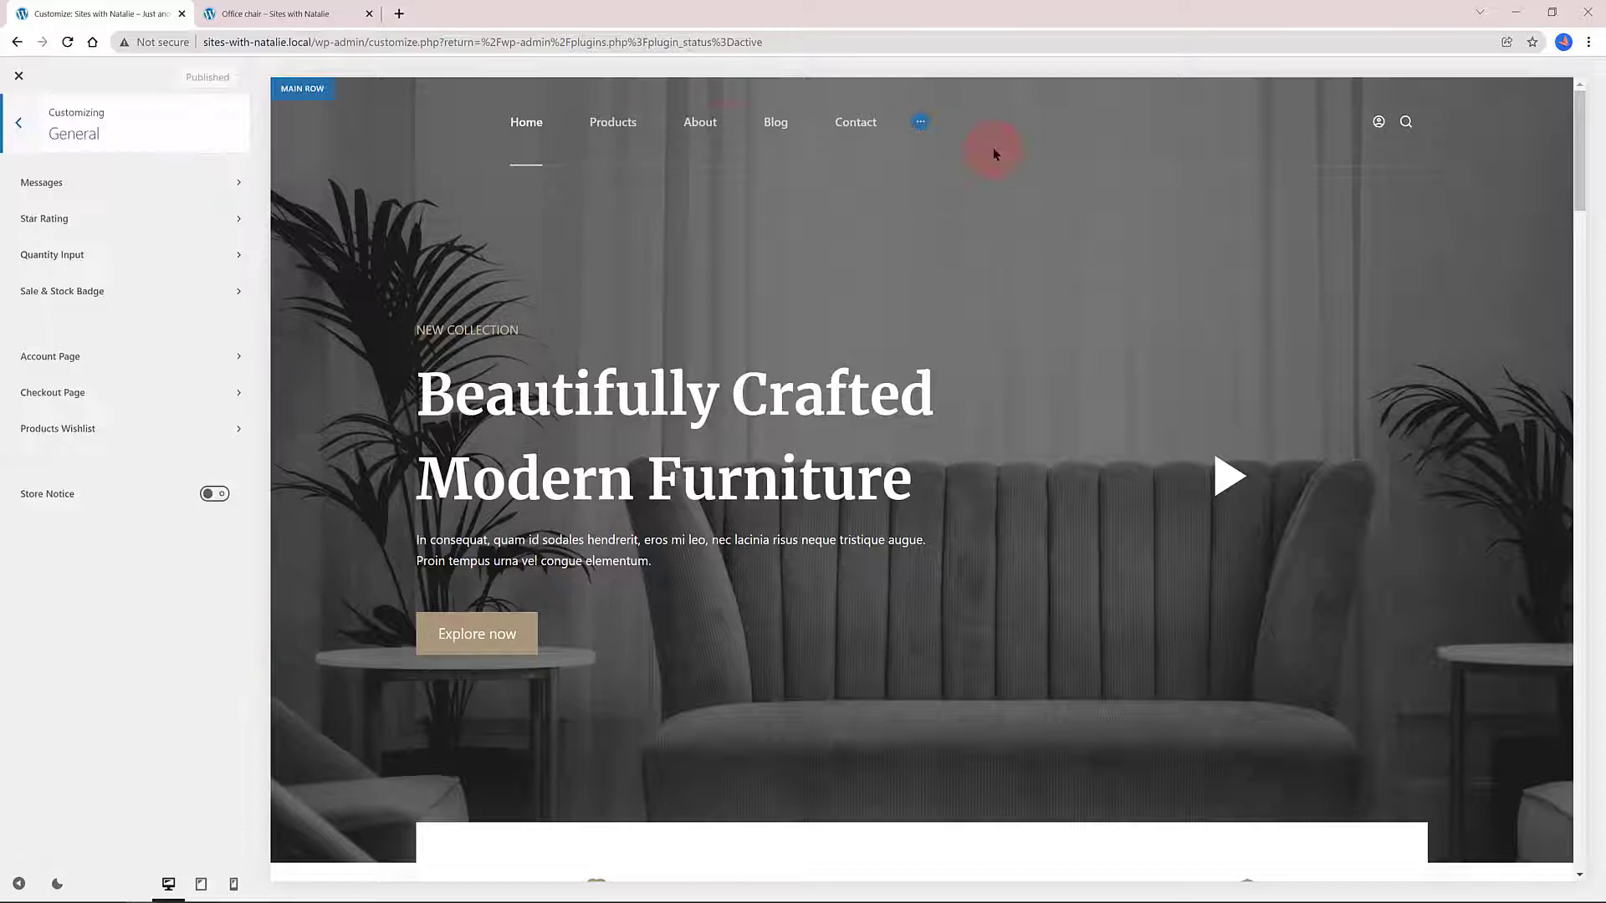
Switch the Customizer panel to dark mode and publish the settings.
left_click(57, 884)
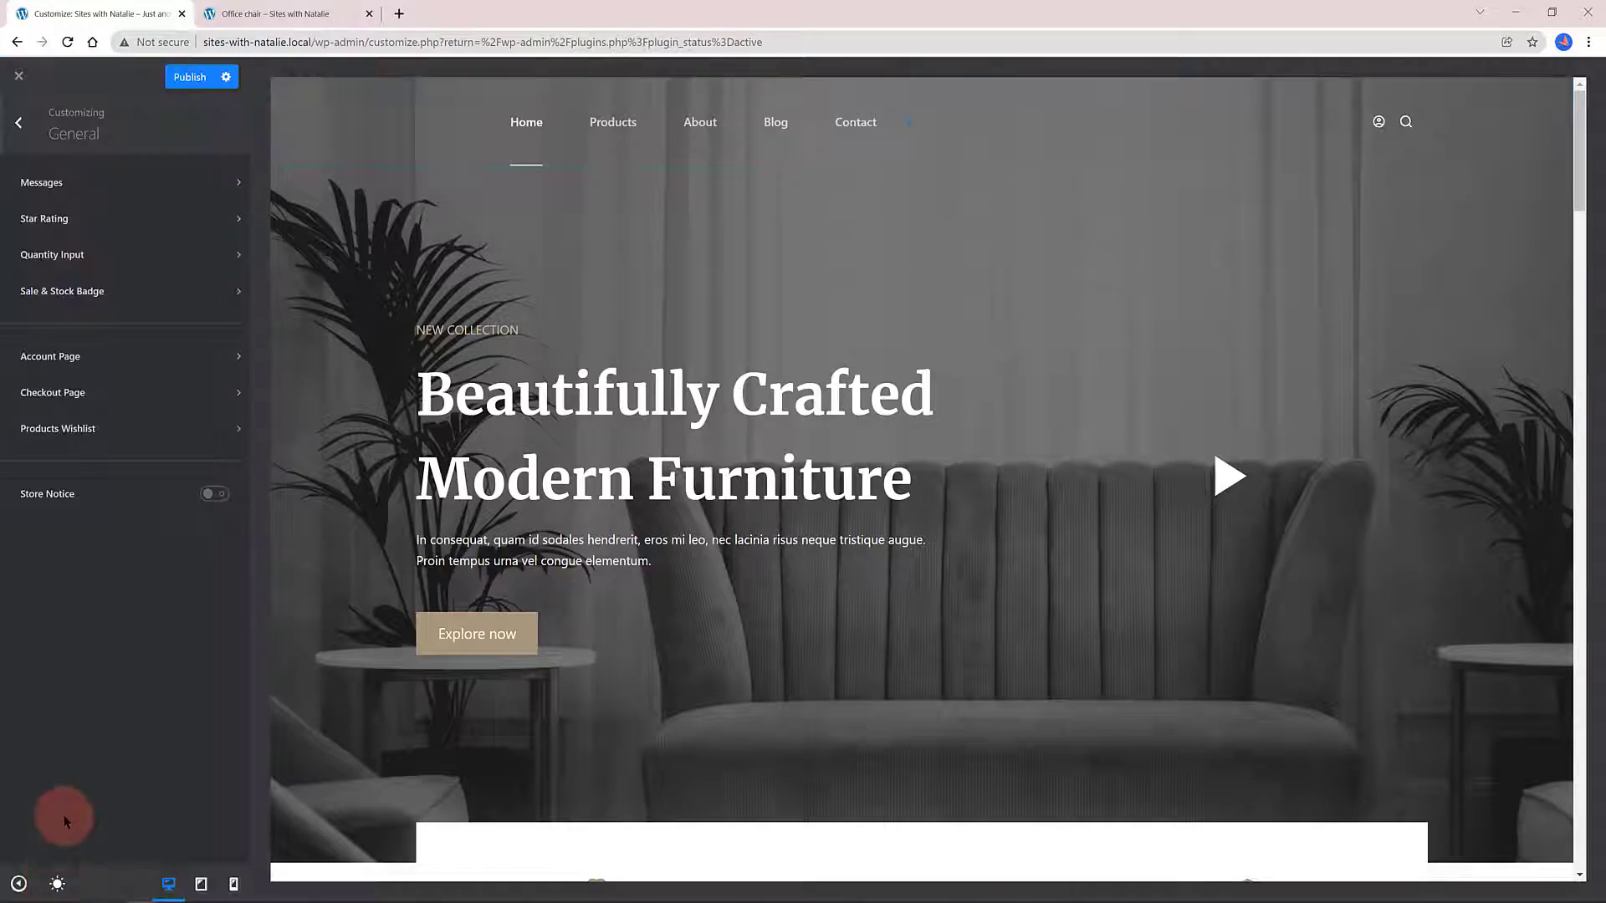
left_click(198, 81)
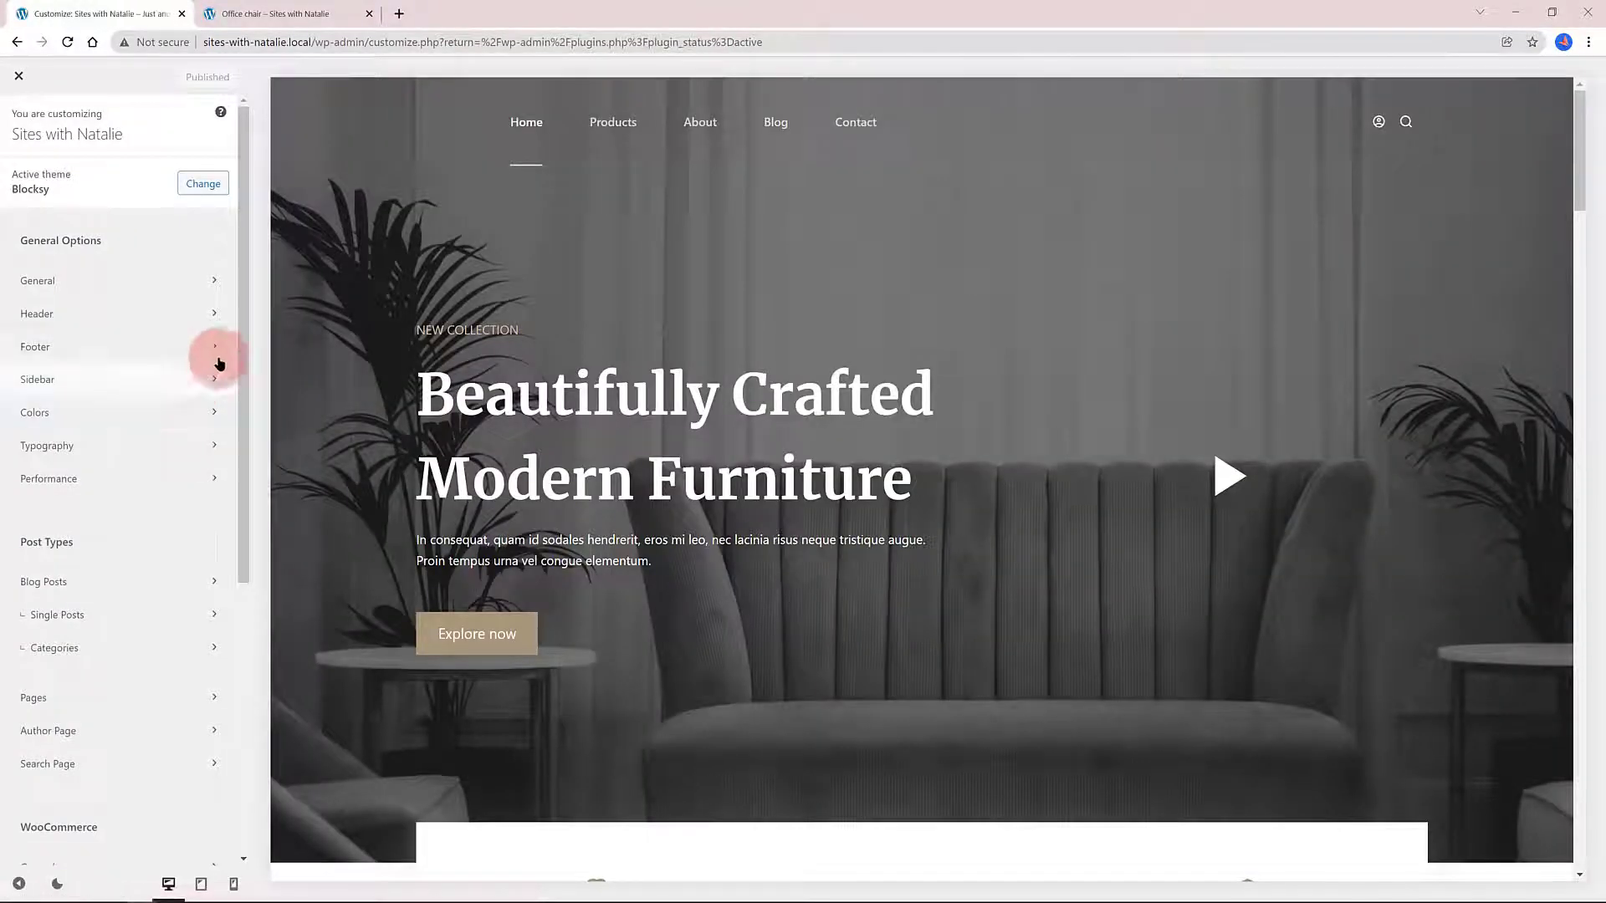
left_click_drag(244, 307, 973, 260)
left_click_drag(241, 576, 229, 674)
Reopen WooCommerce General, toggle dark mode and publish again.
left_click(229, 674)
left_click(57, 884)
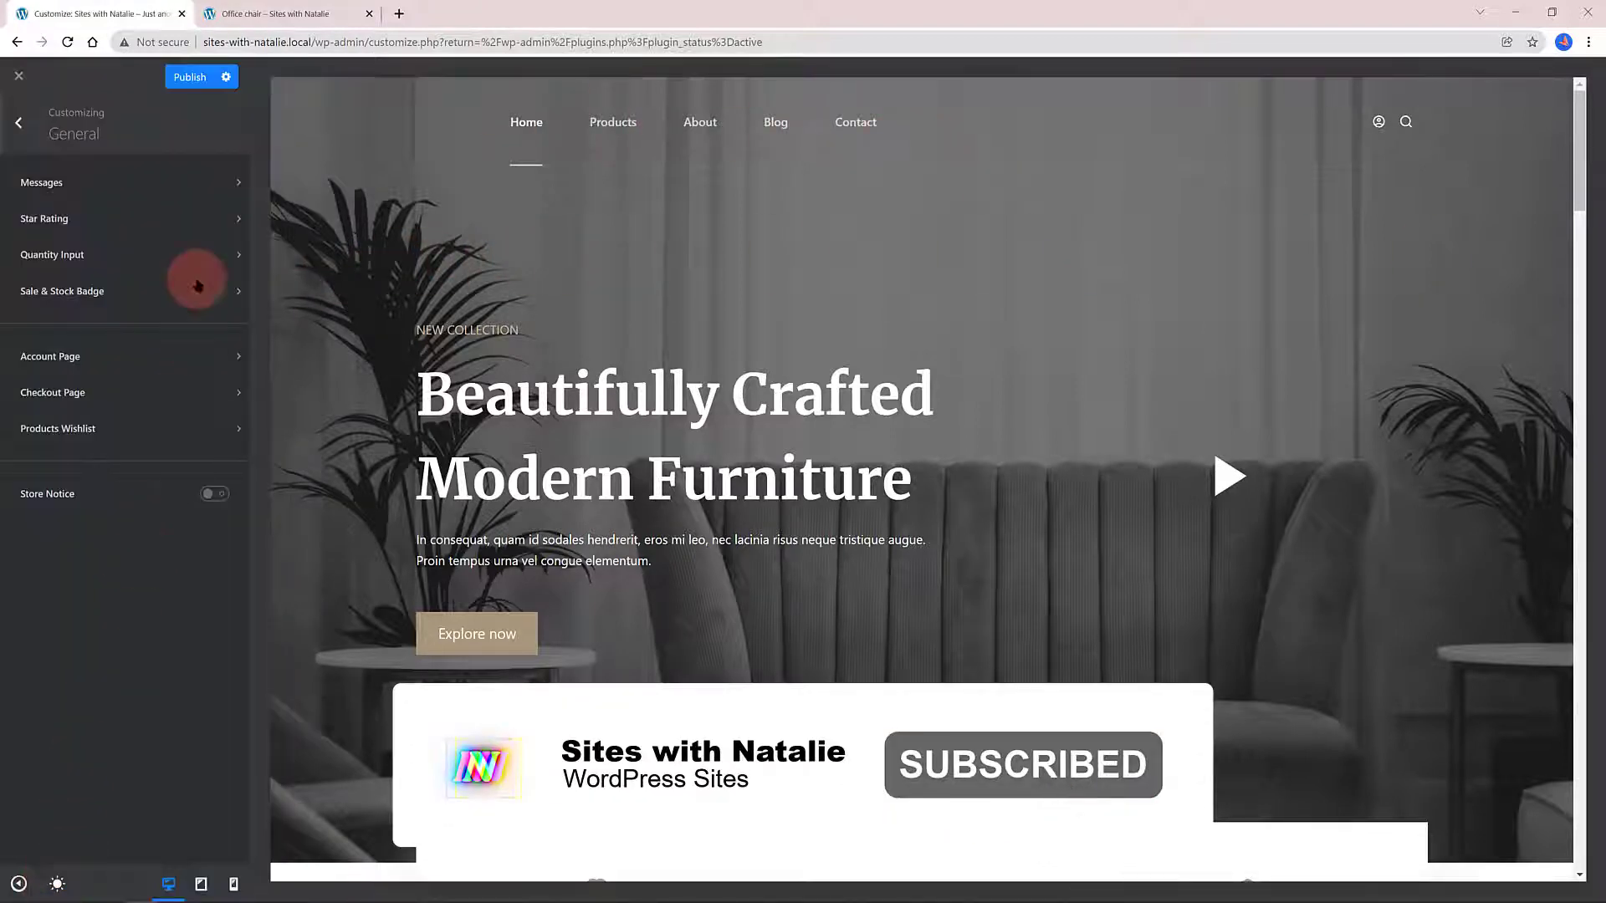
left_click(198, 79)
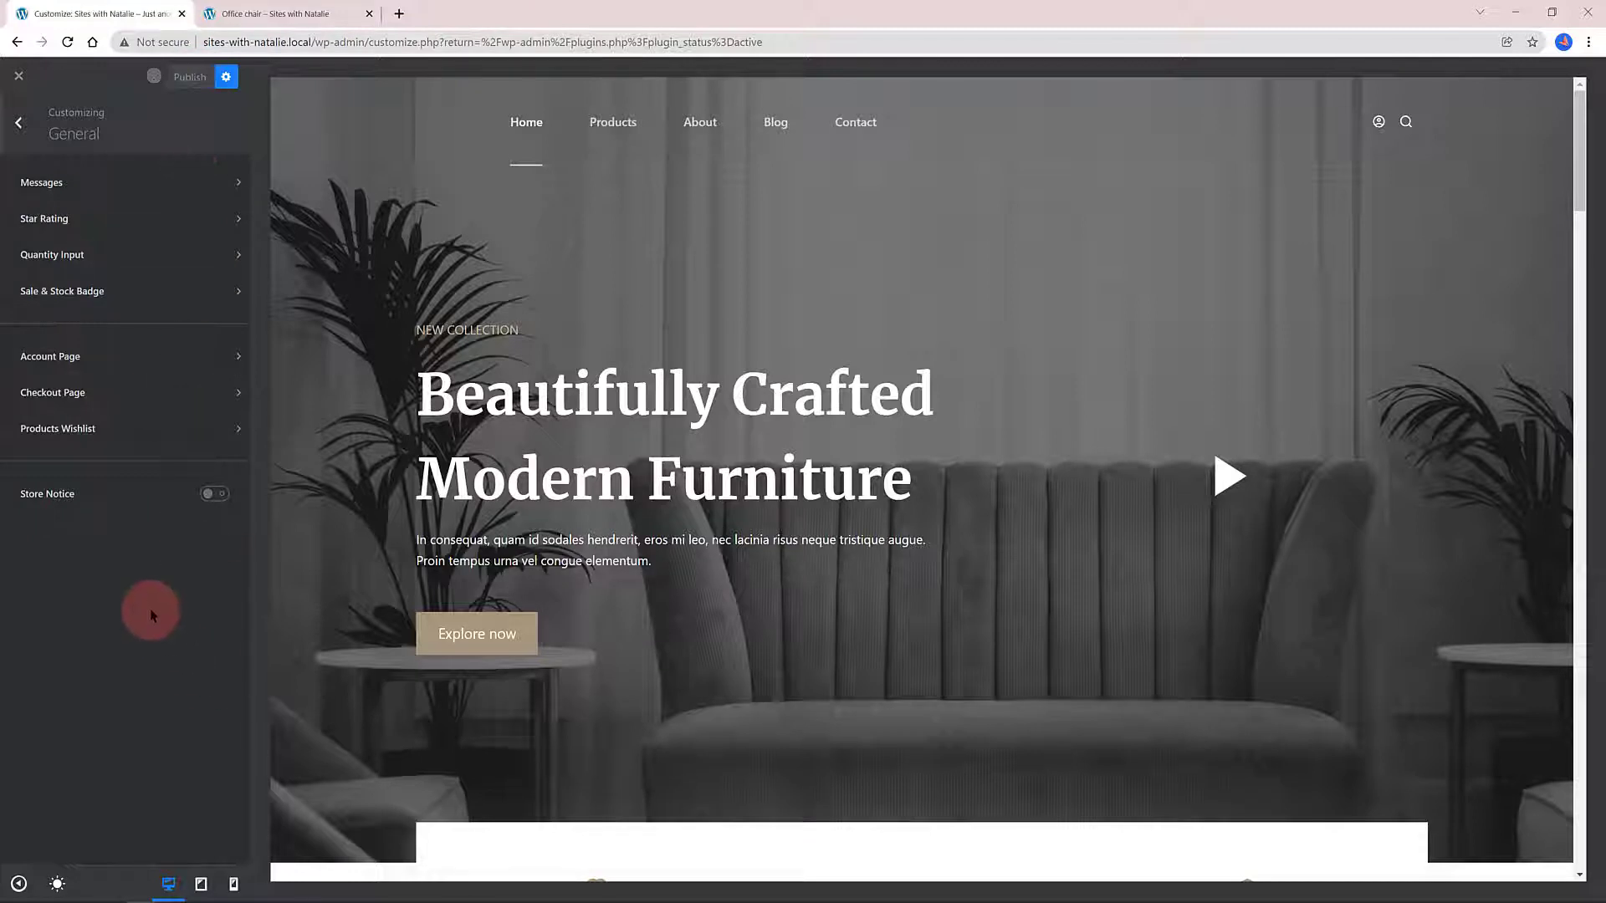
Inspect the info message background colour and star rating colour settings.
left_click(224, 183)
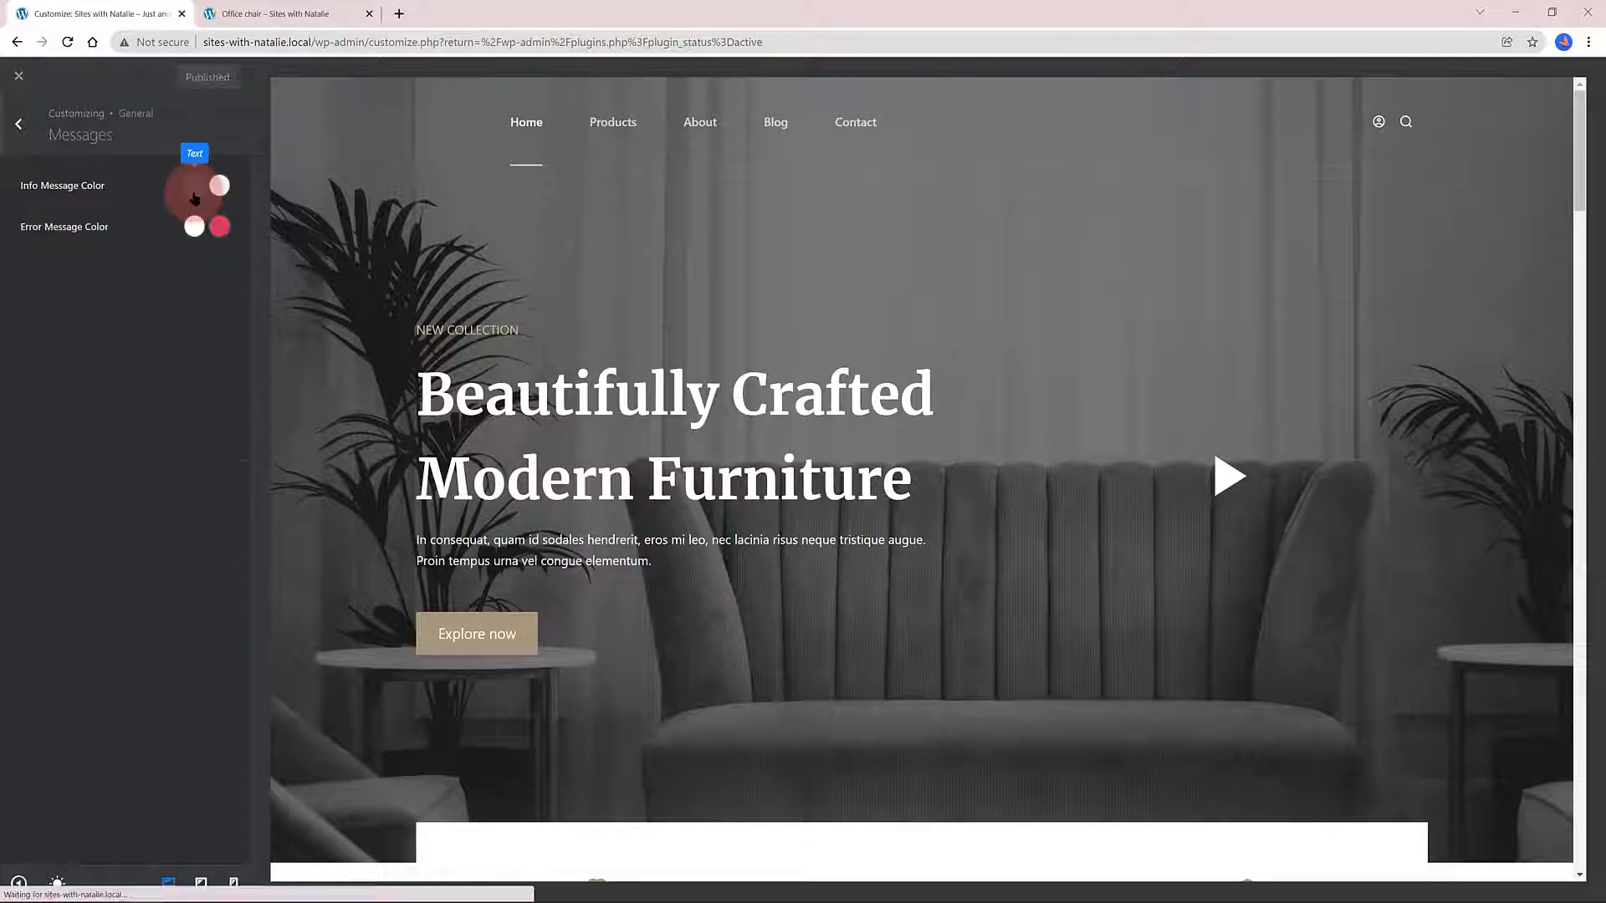
left_click(222, 187)
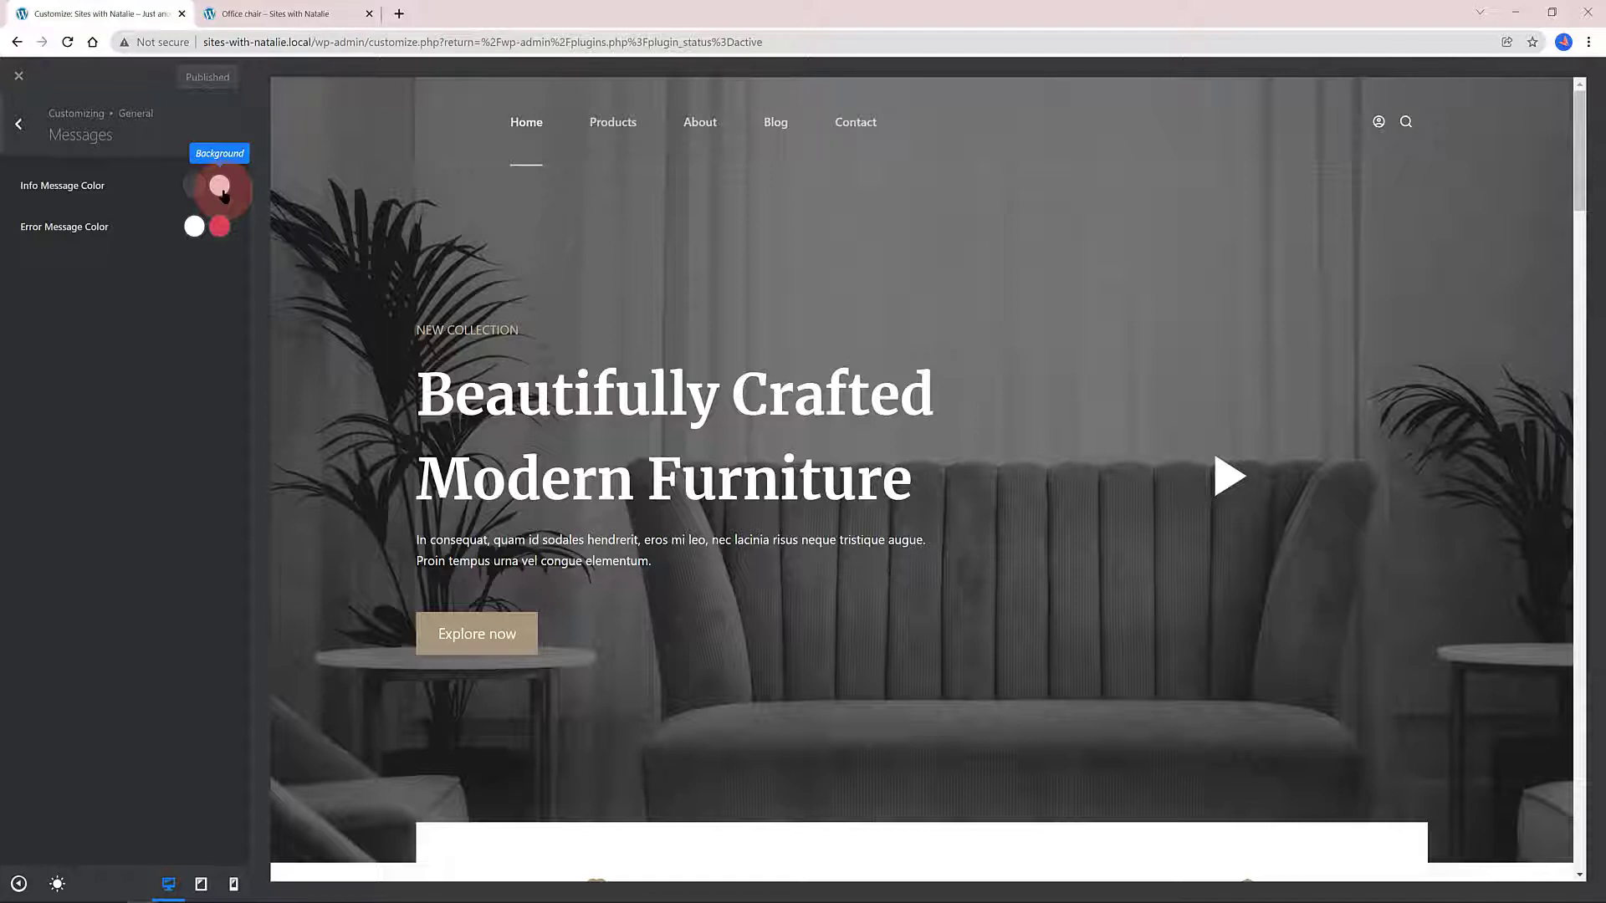
left_click(19, 123)
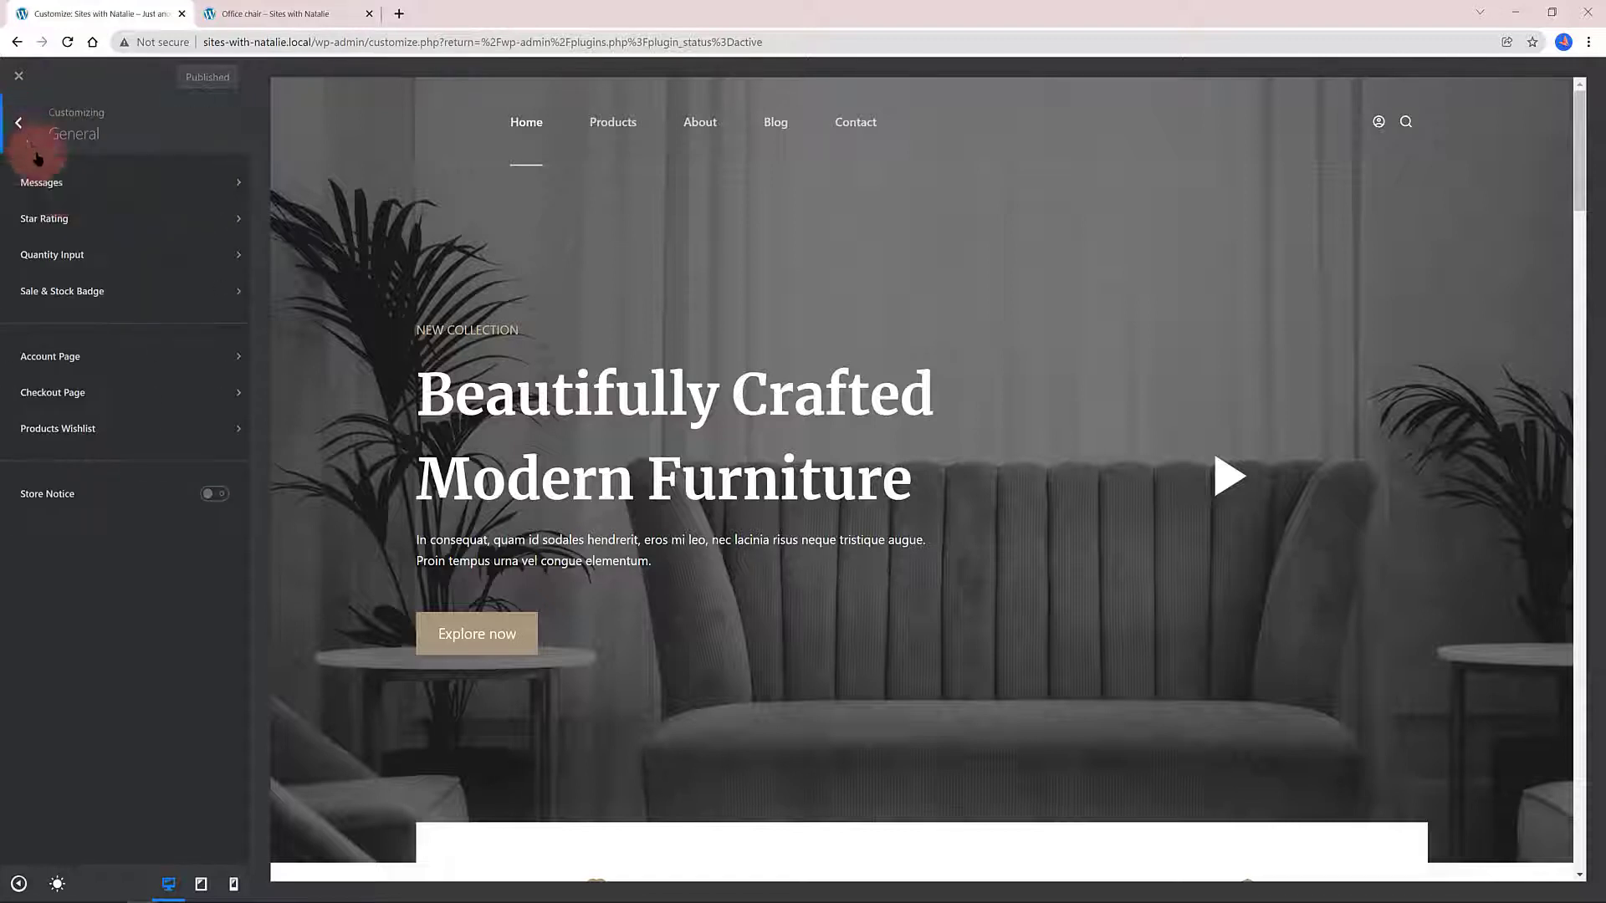
left_click(65, 215)
left_click(18, 123)
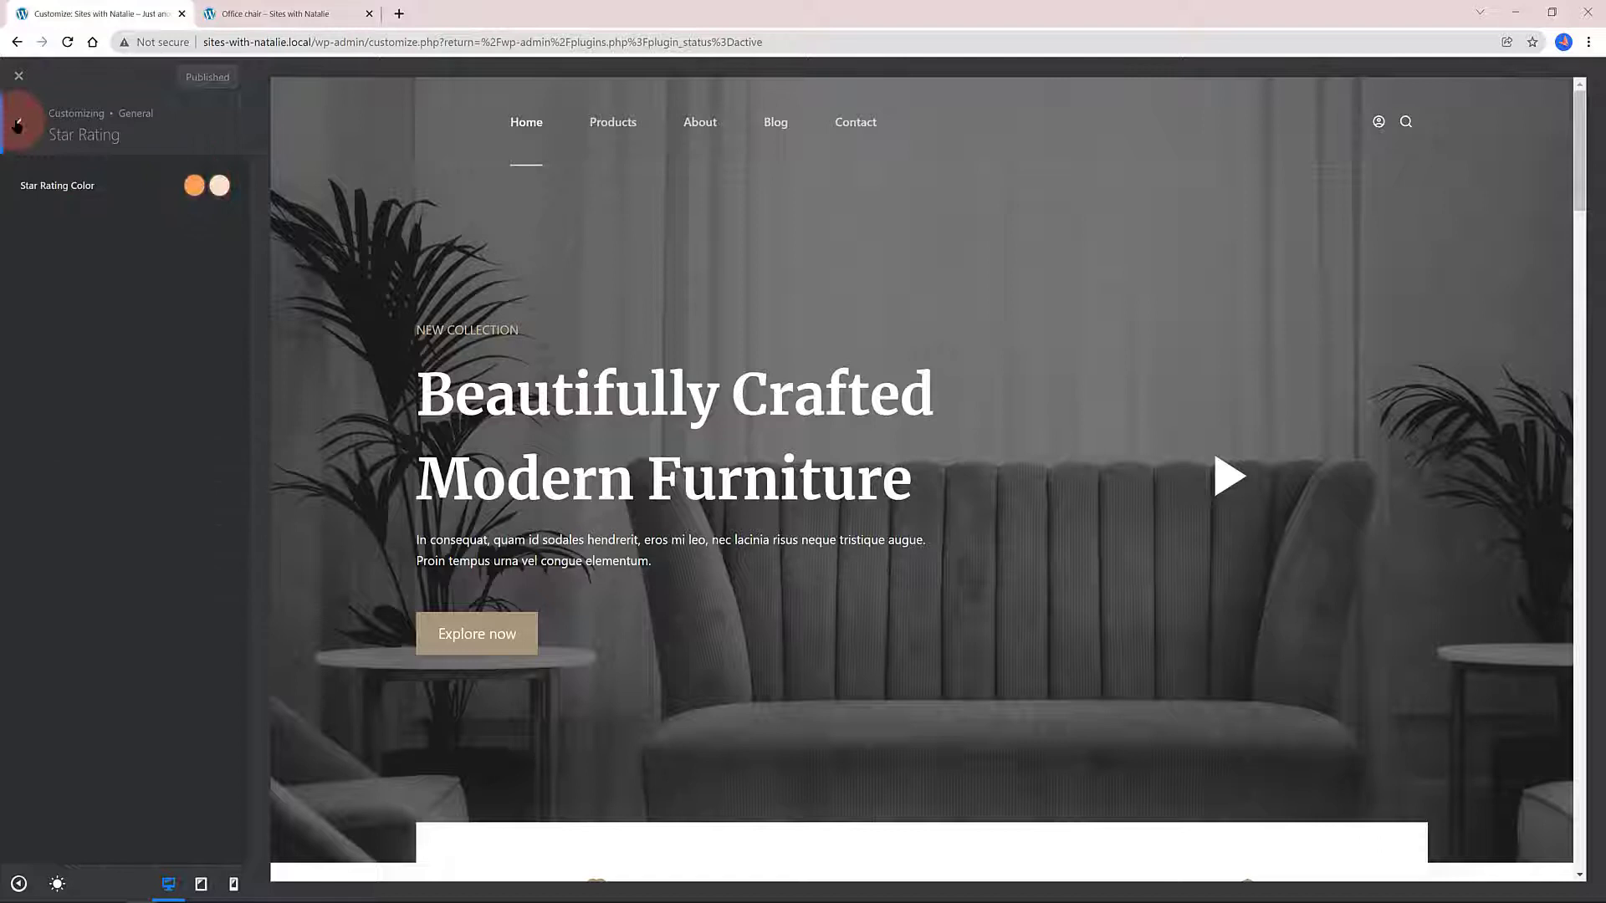
Try the arrow quantity style, revert to minus/plus, then open Sale & Stock Badge settings.
left_click(65, 253)
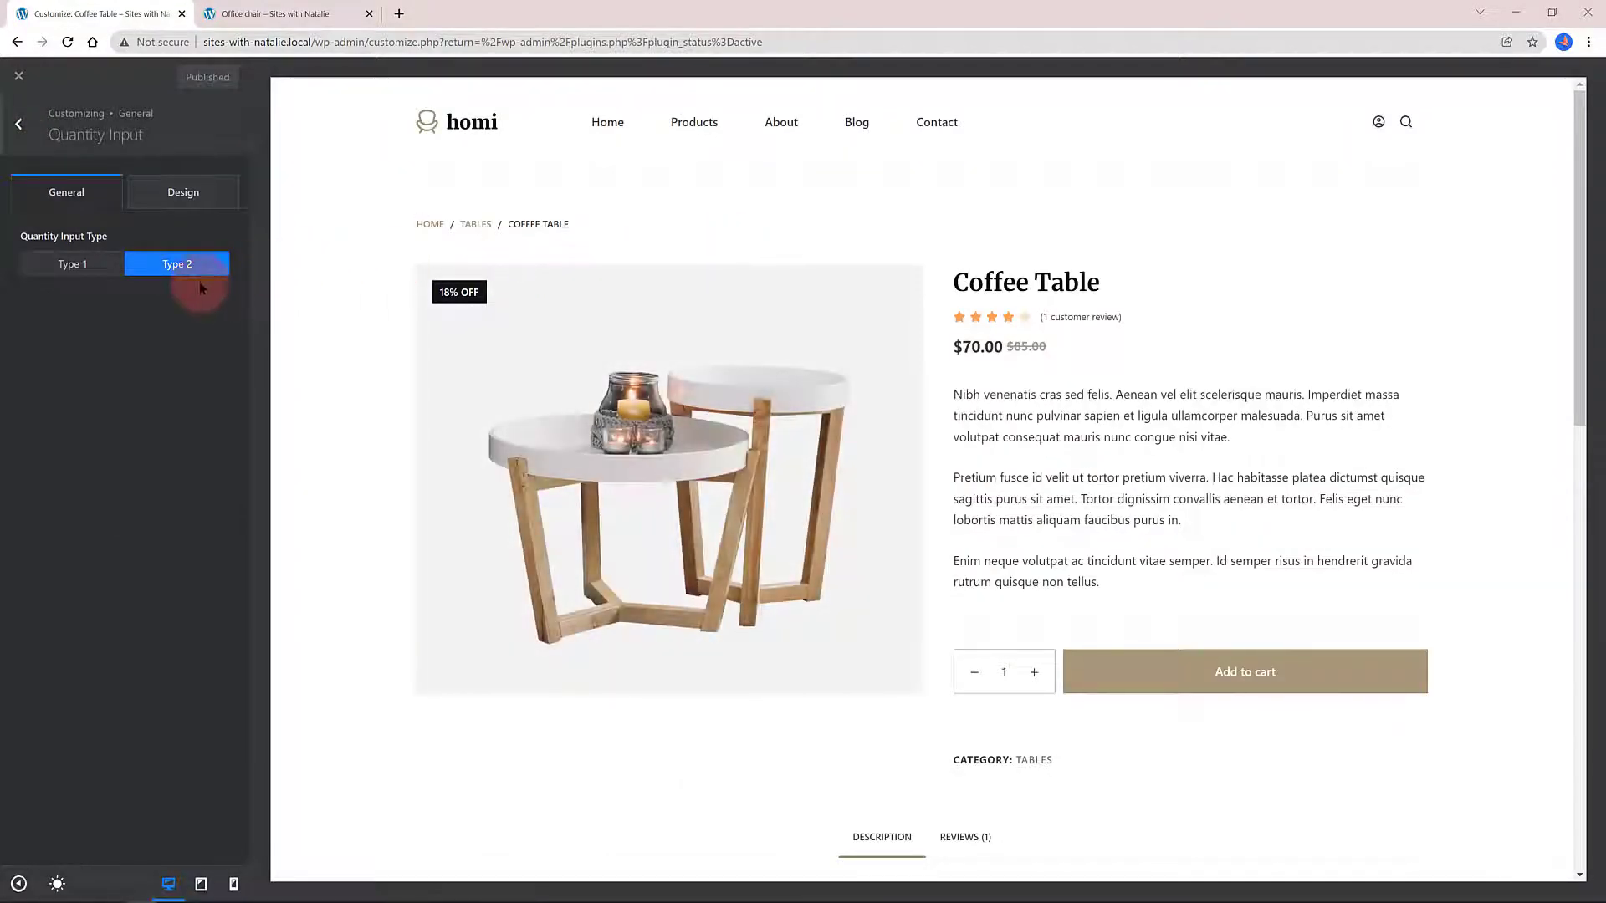
left_click(72, 264)
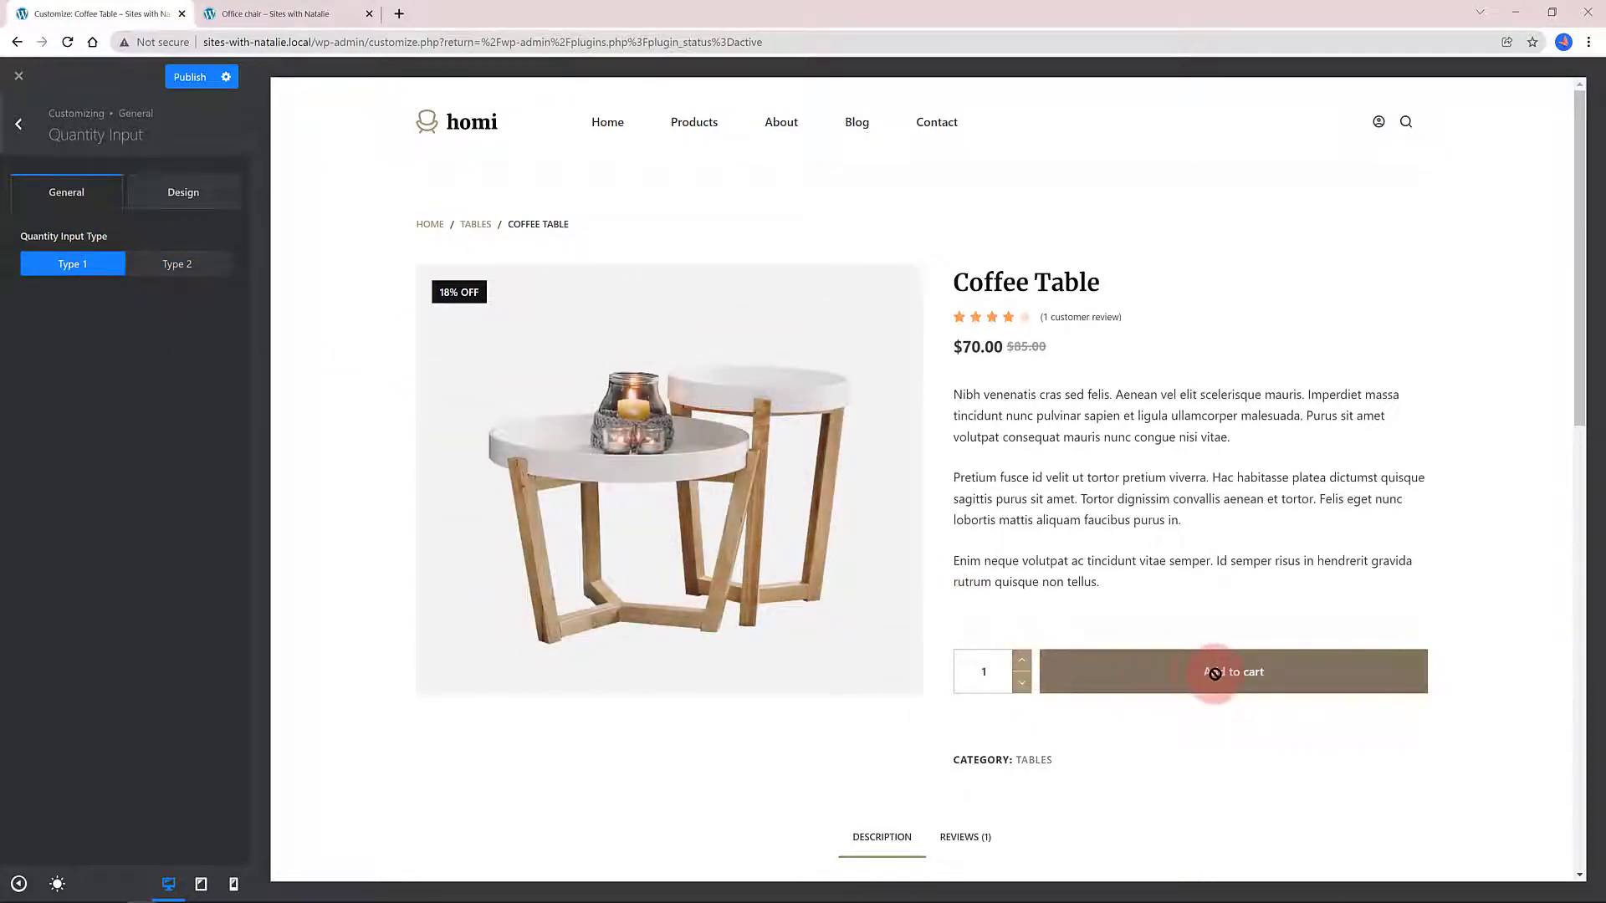
left_click(179, 265)
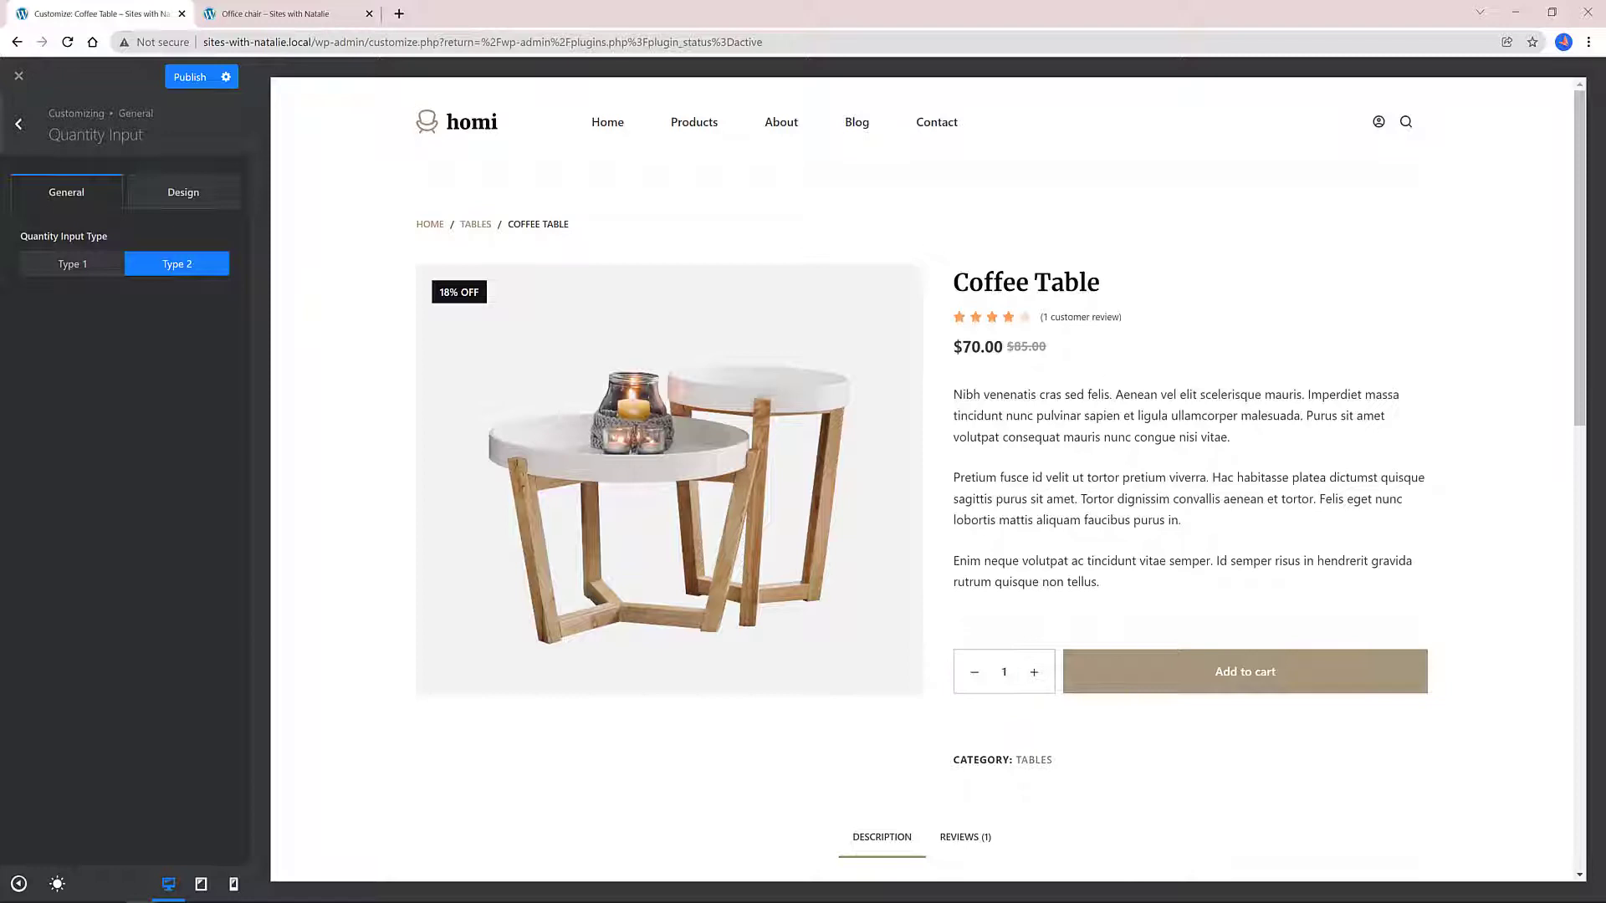
left_click(204, 189)
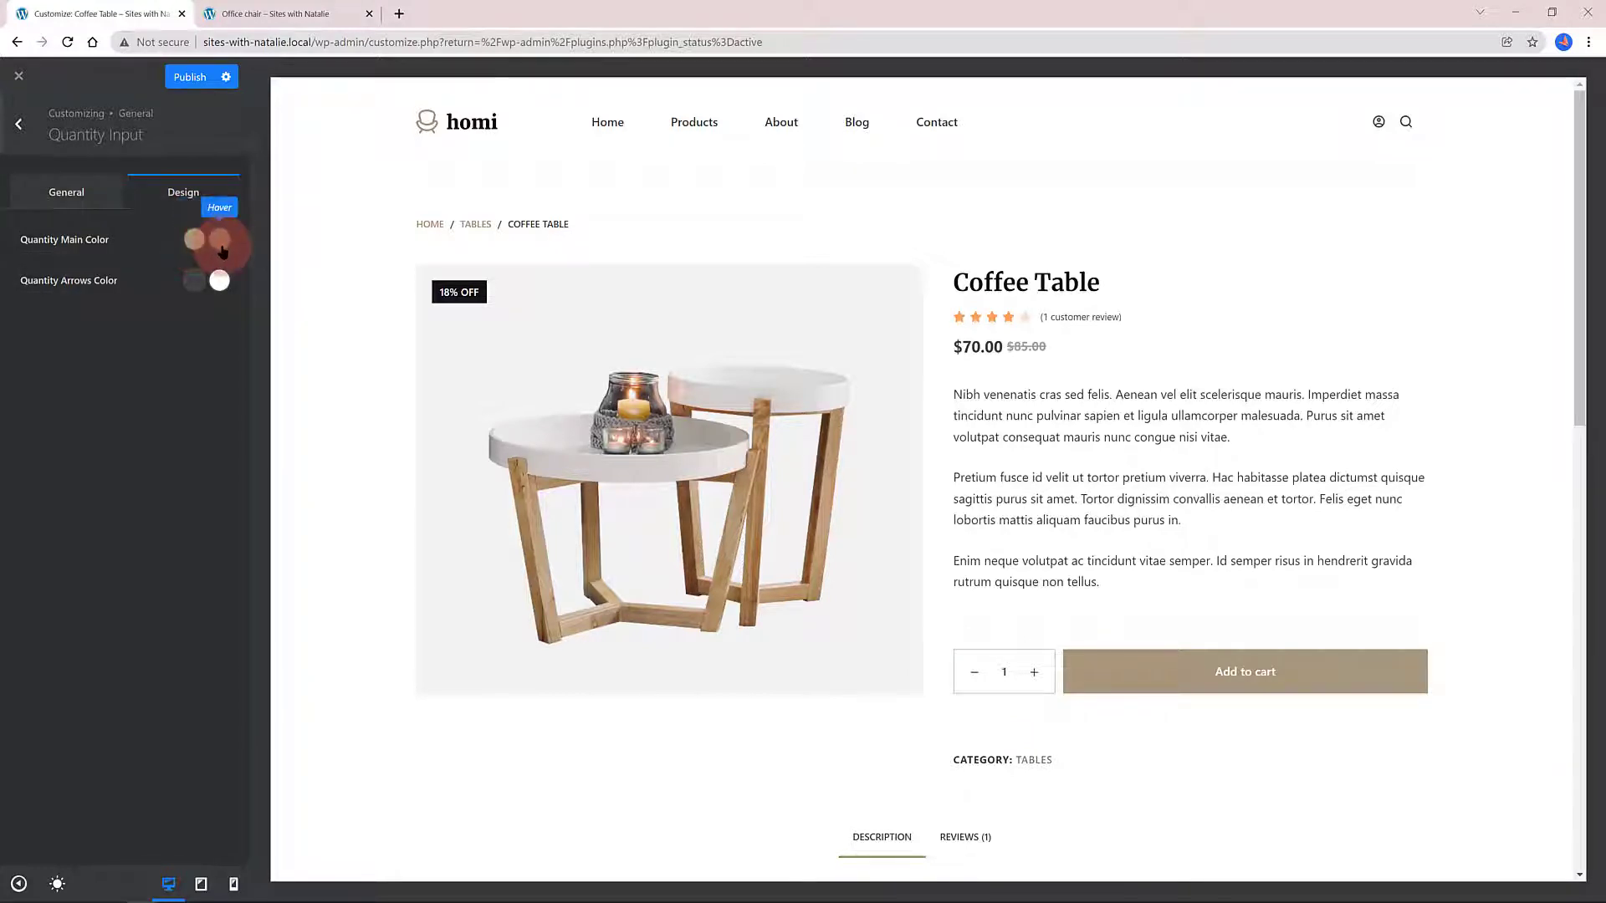
left_click(17, 126)
left_click(79, 295)
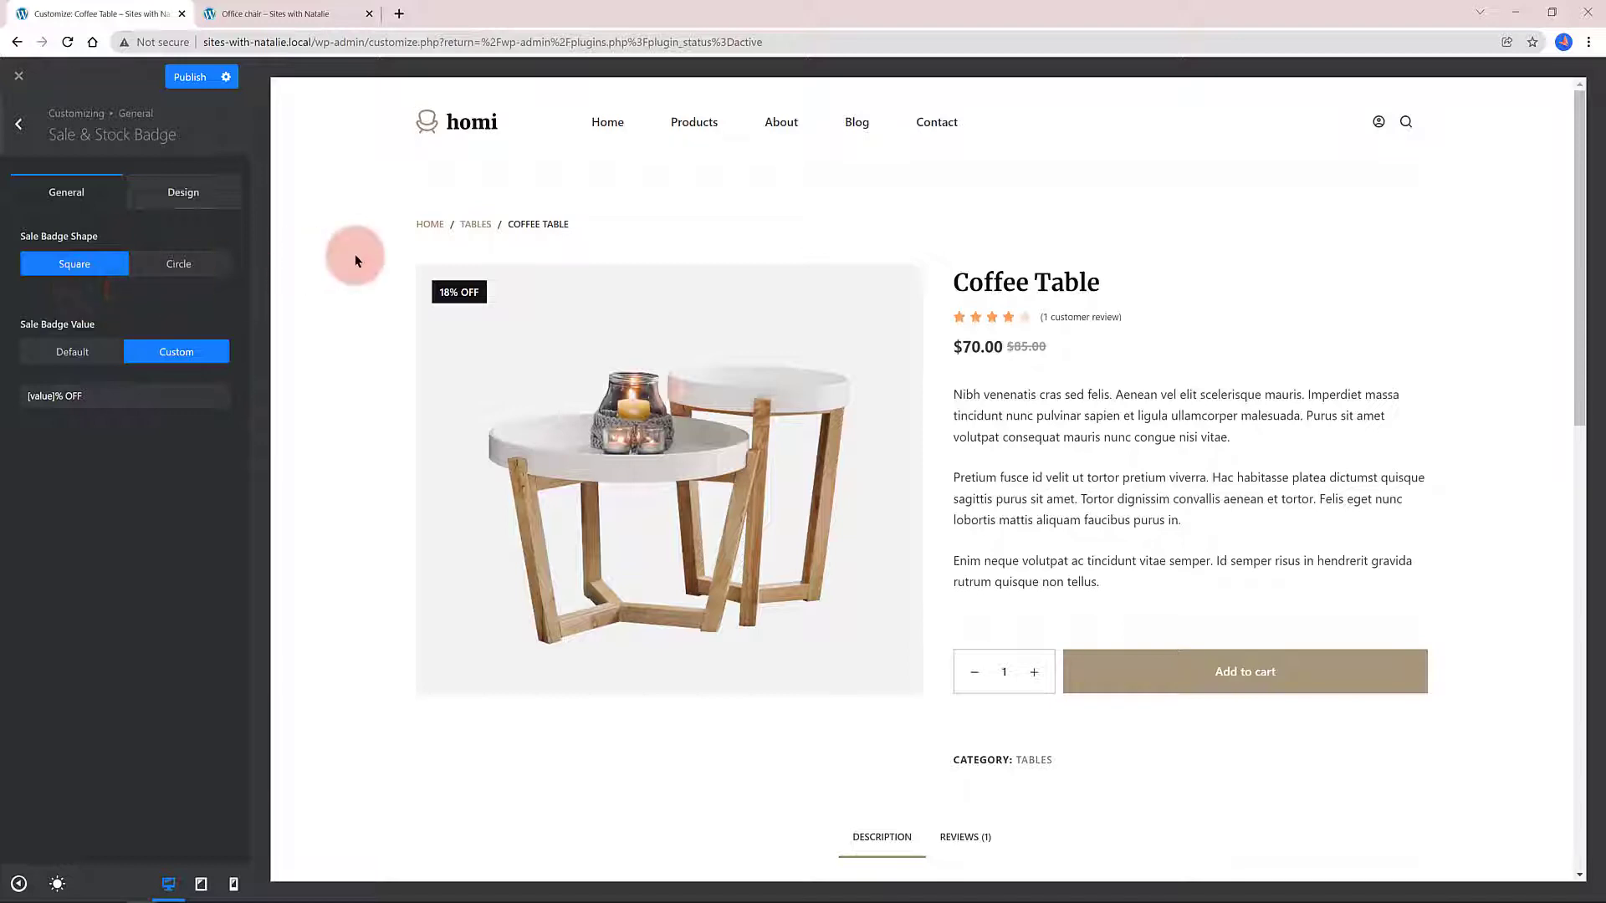
Preview the Circle-shaped '20% OFF' sale badges on the Shop page and view badge colours.
left_click(699, 125)
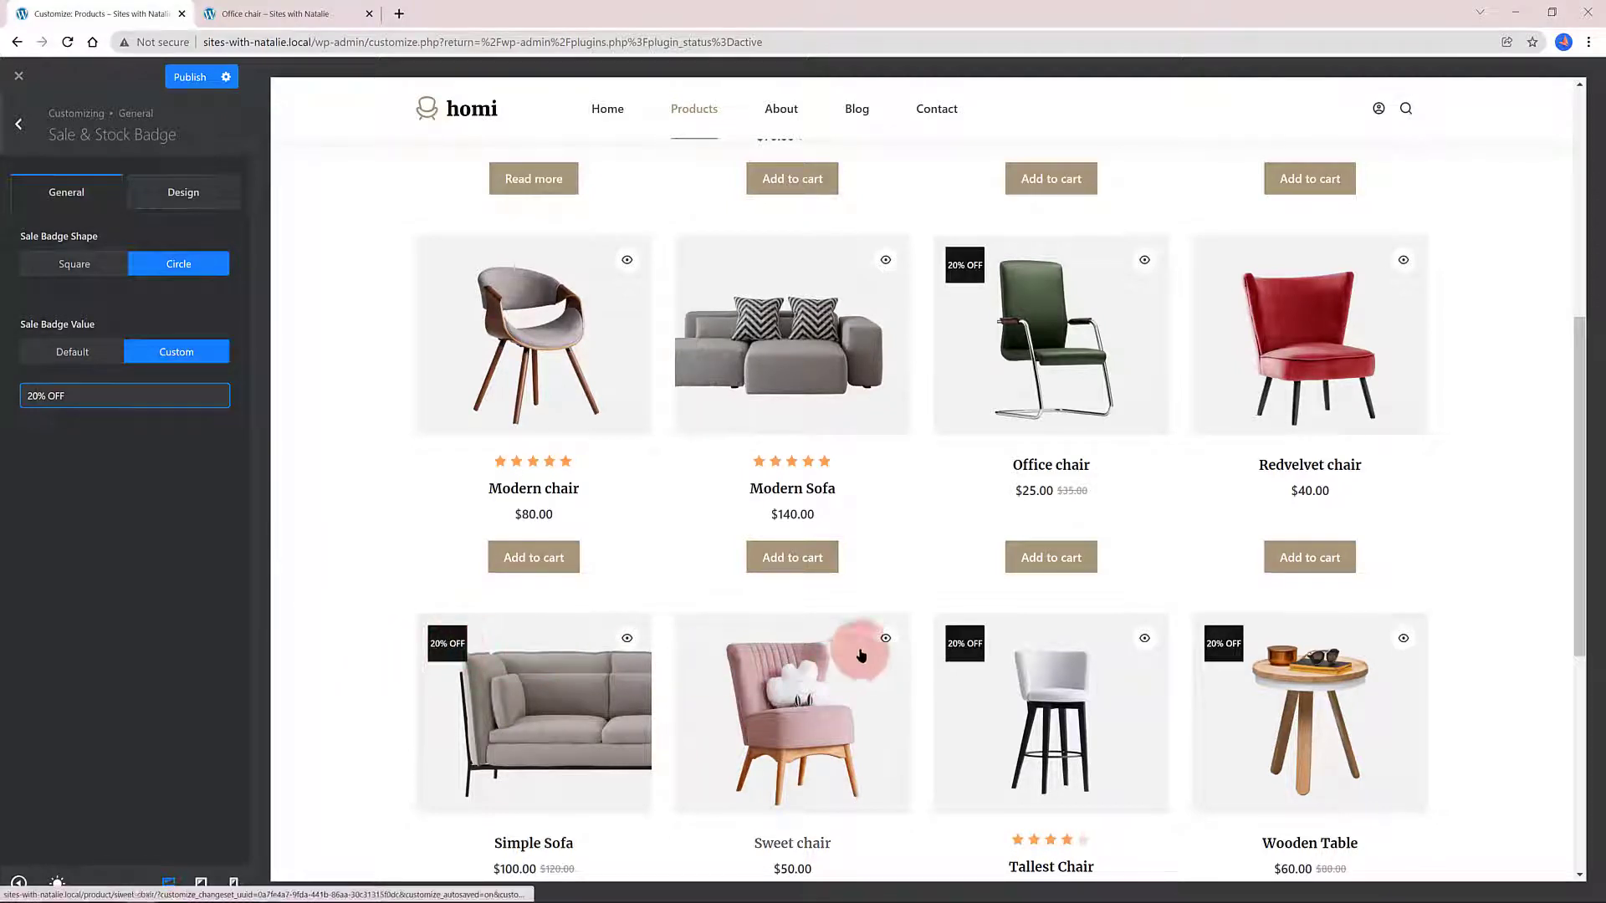
scroll(989, 345, "up", 5)
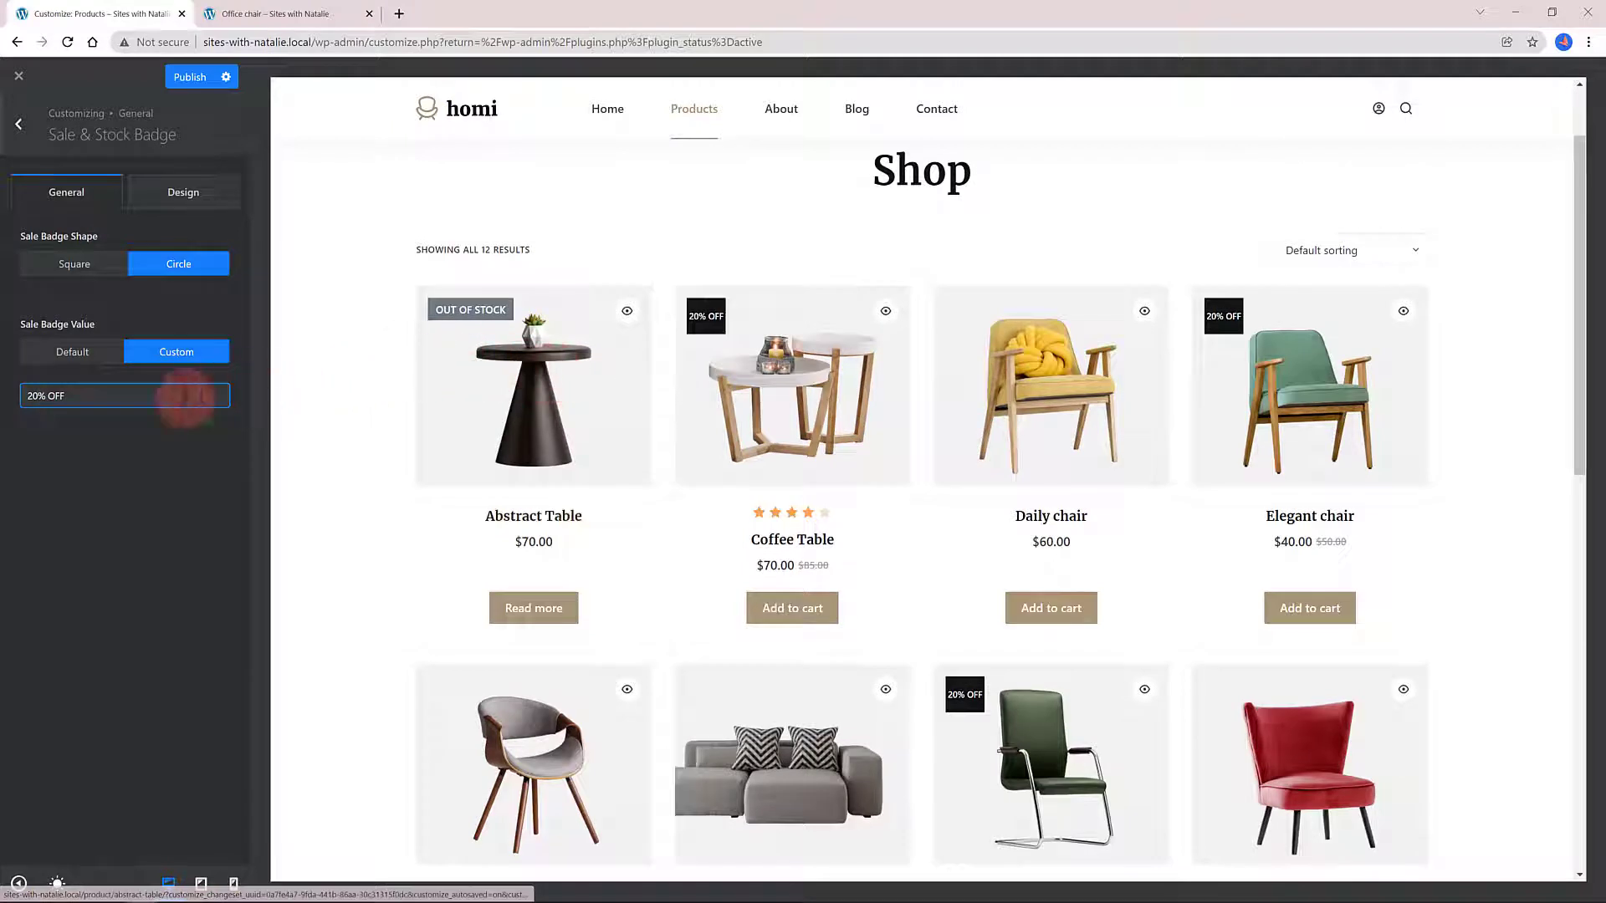
left_click(183, 195)
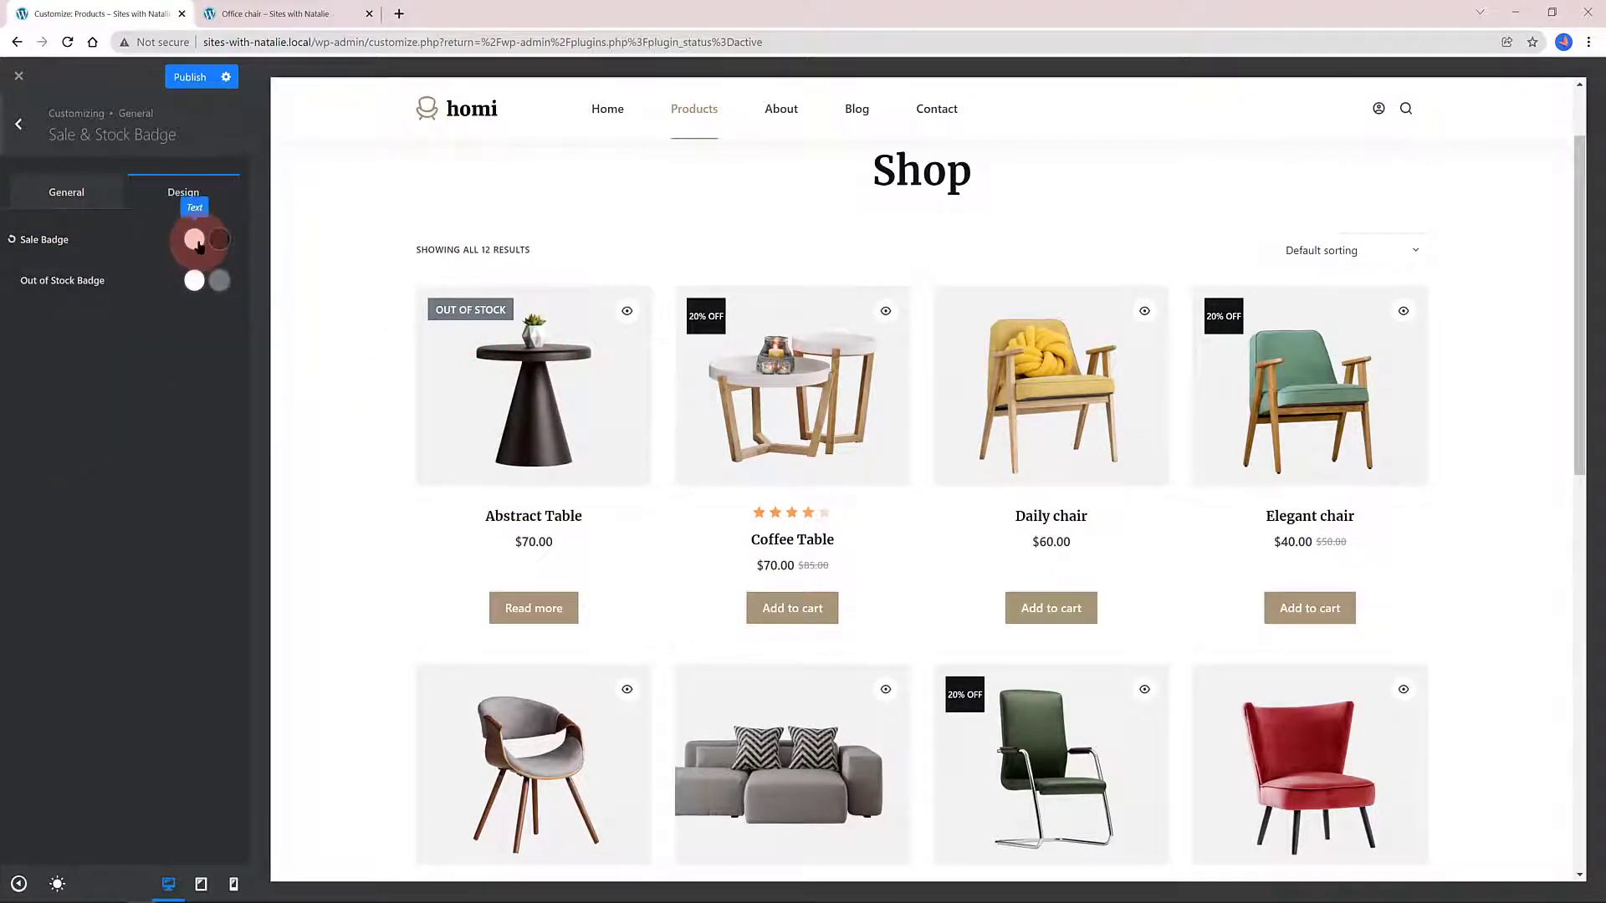
Enable the store notice and set its text to 'Free Shipping on all orders until January 31!'.
left_click(18, 124)
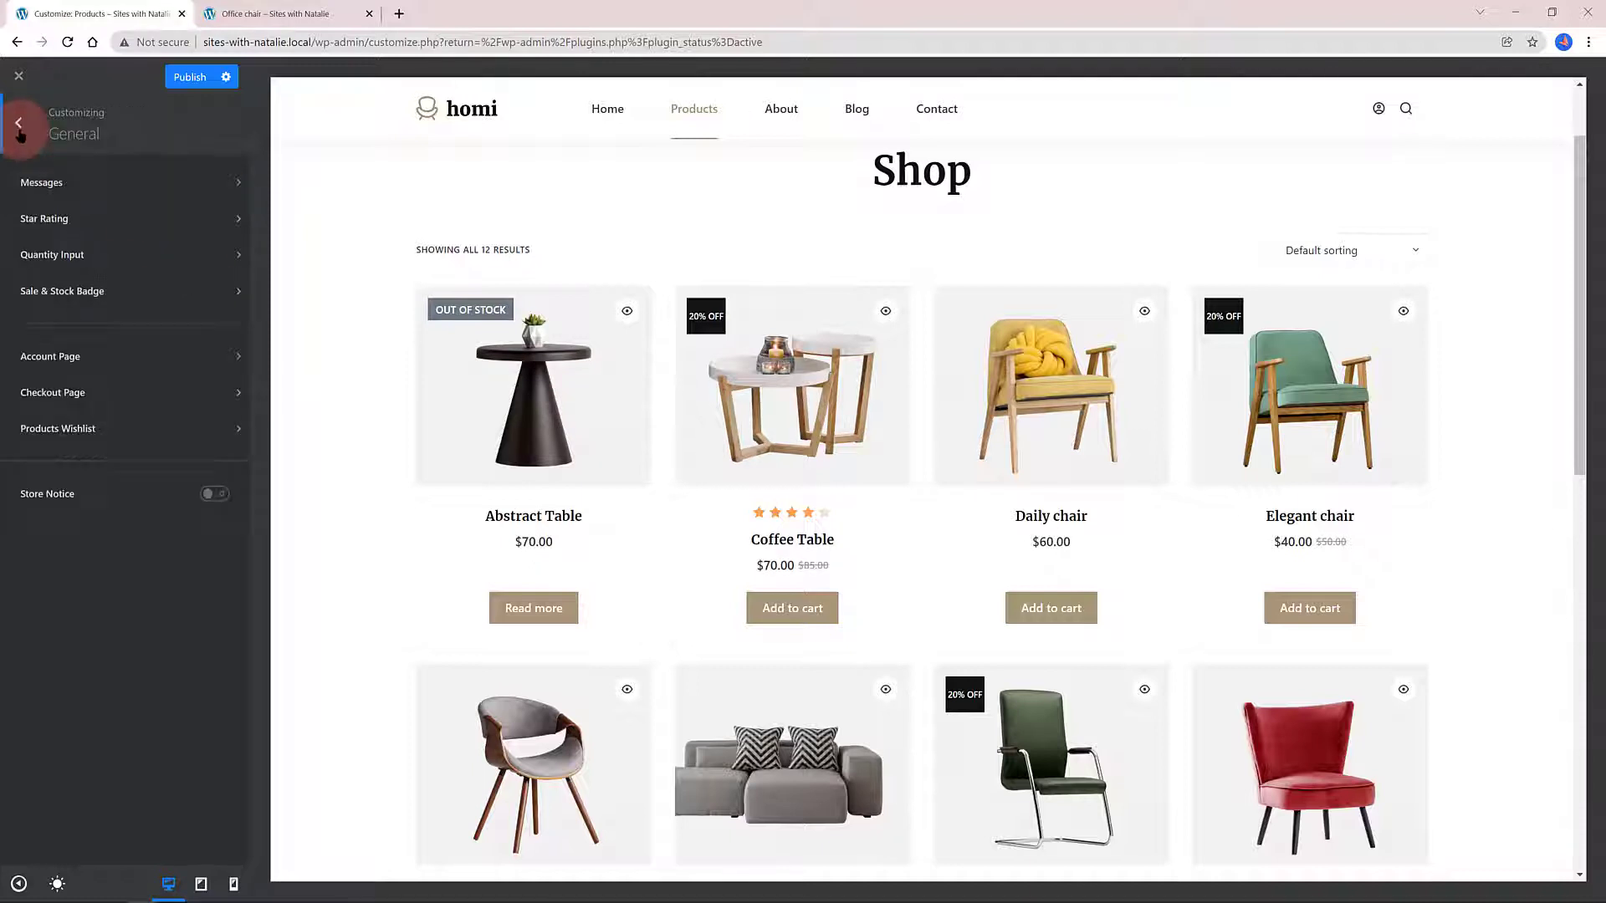
left_click(219, 497)
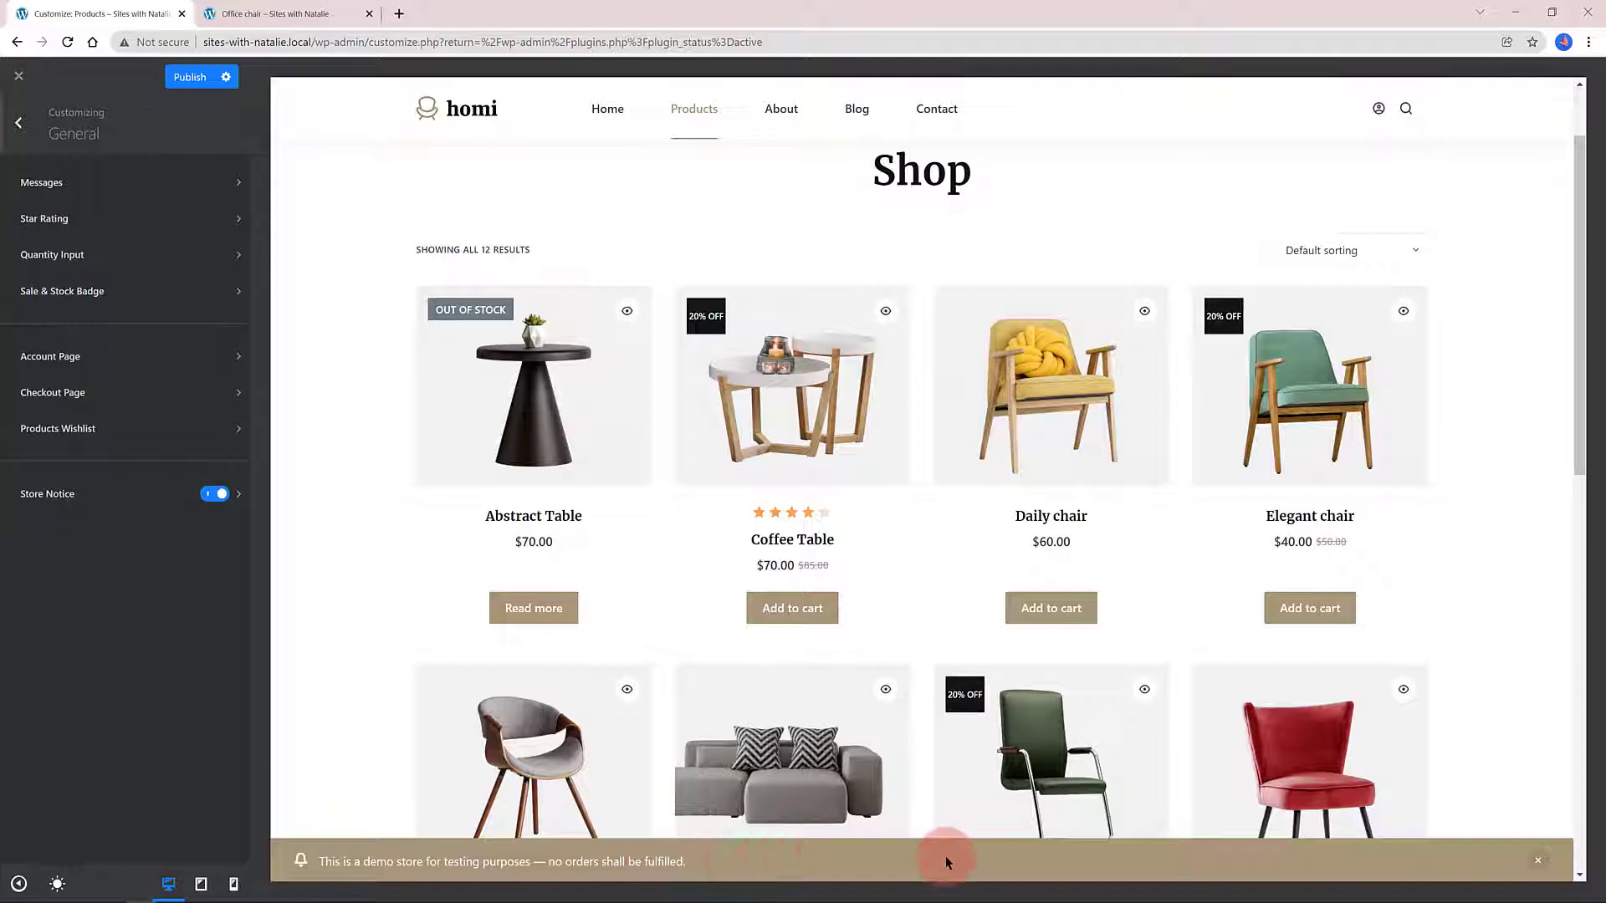
left_click(239, 493)
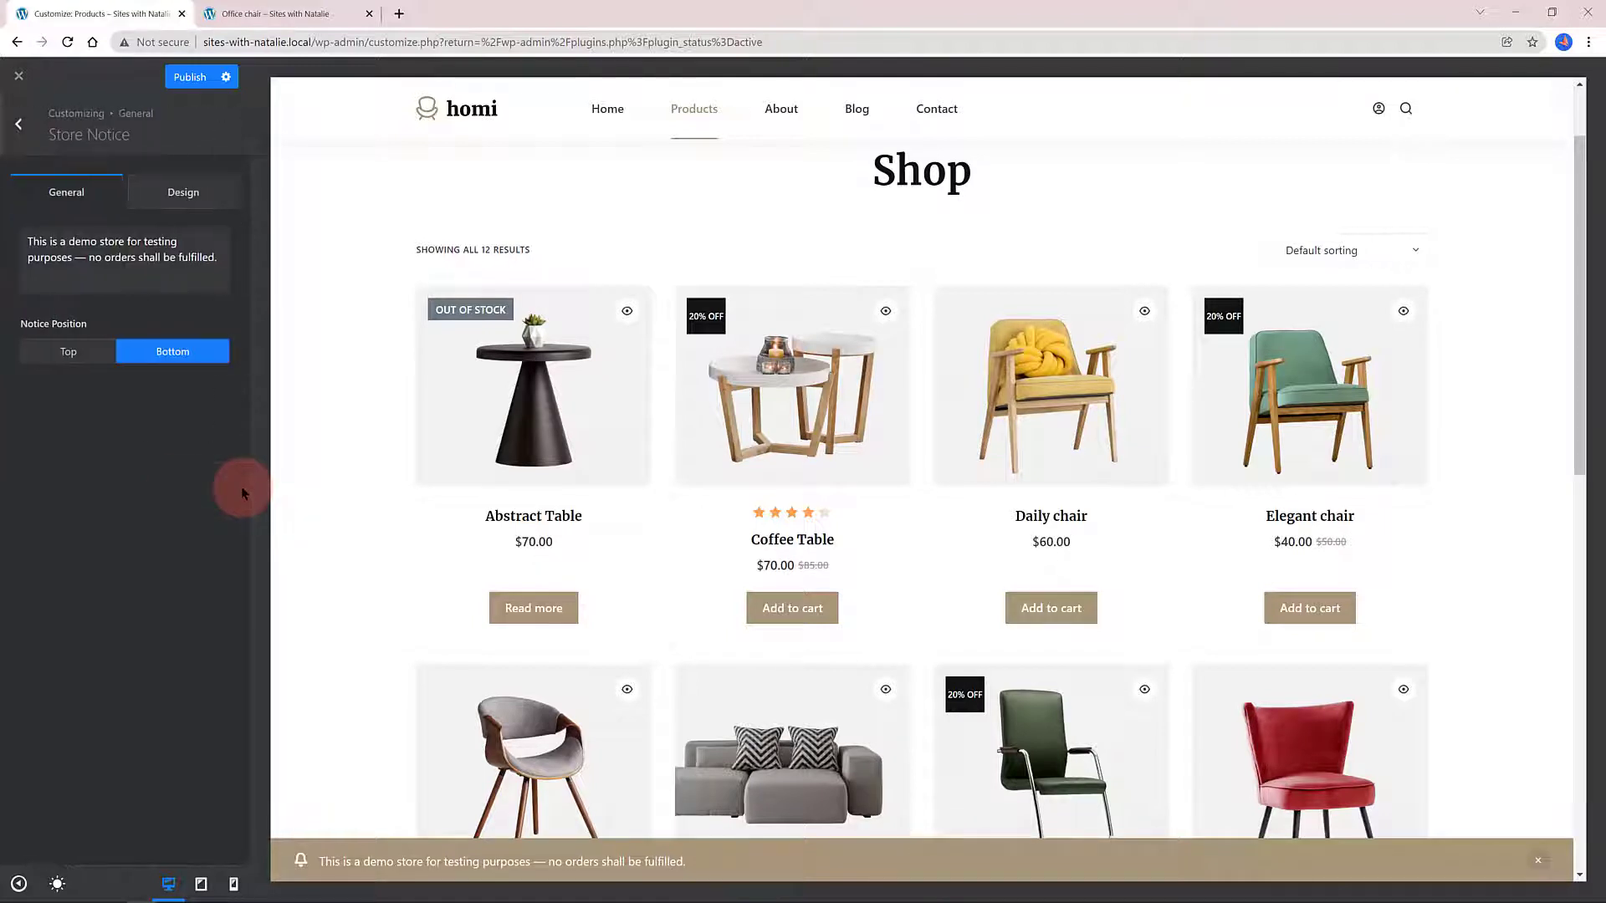
left_click_drag(28, 241, 268, 264)
key("BackSpace")
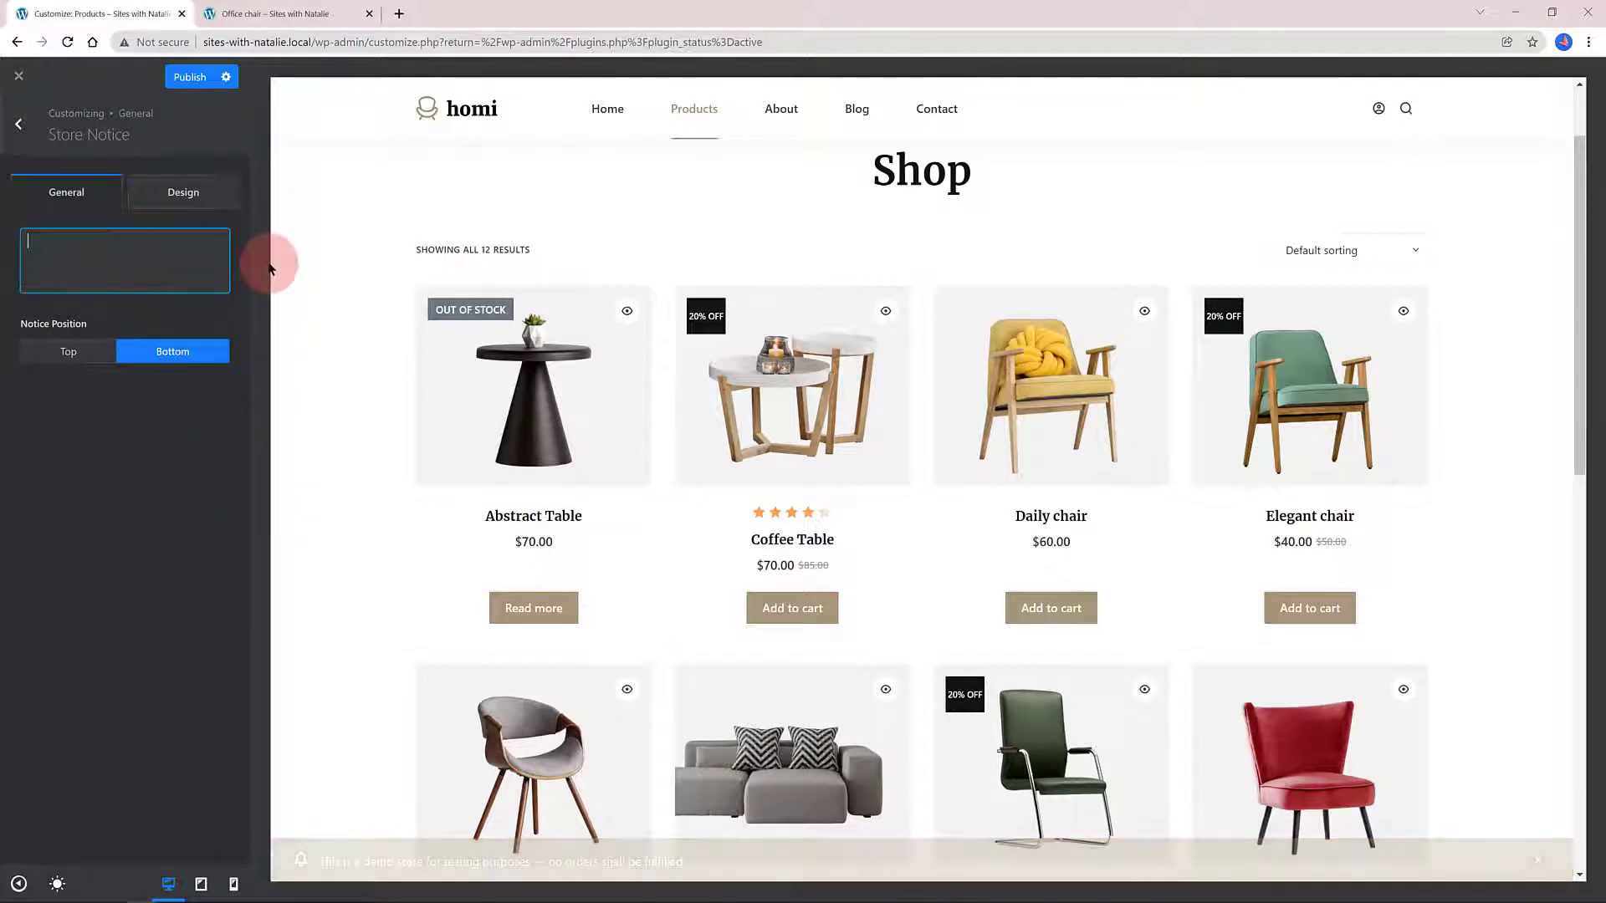
type("Free Shipping on all orders until January 31!")
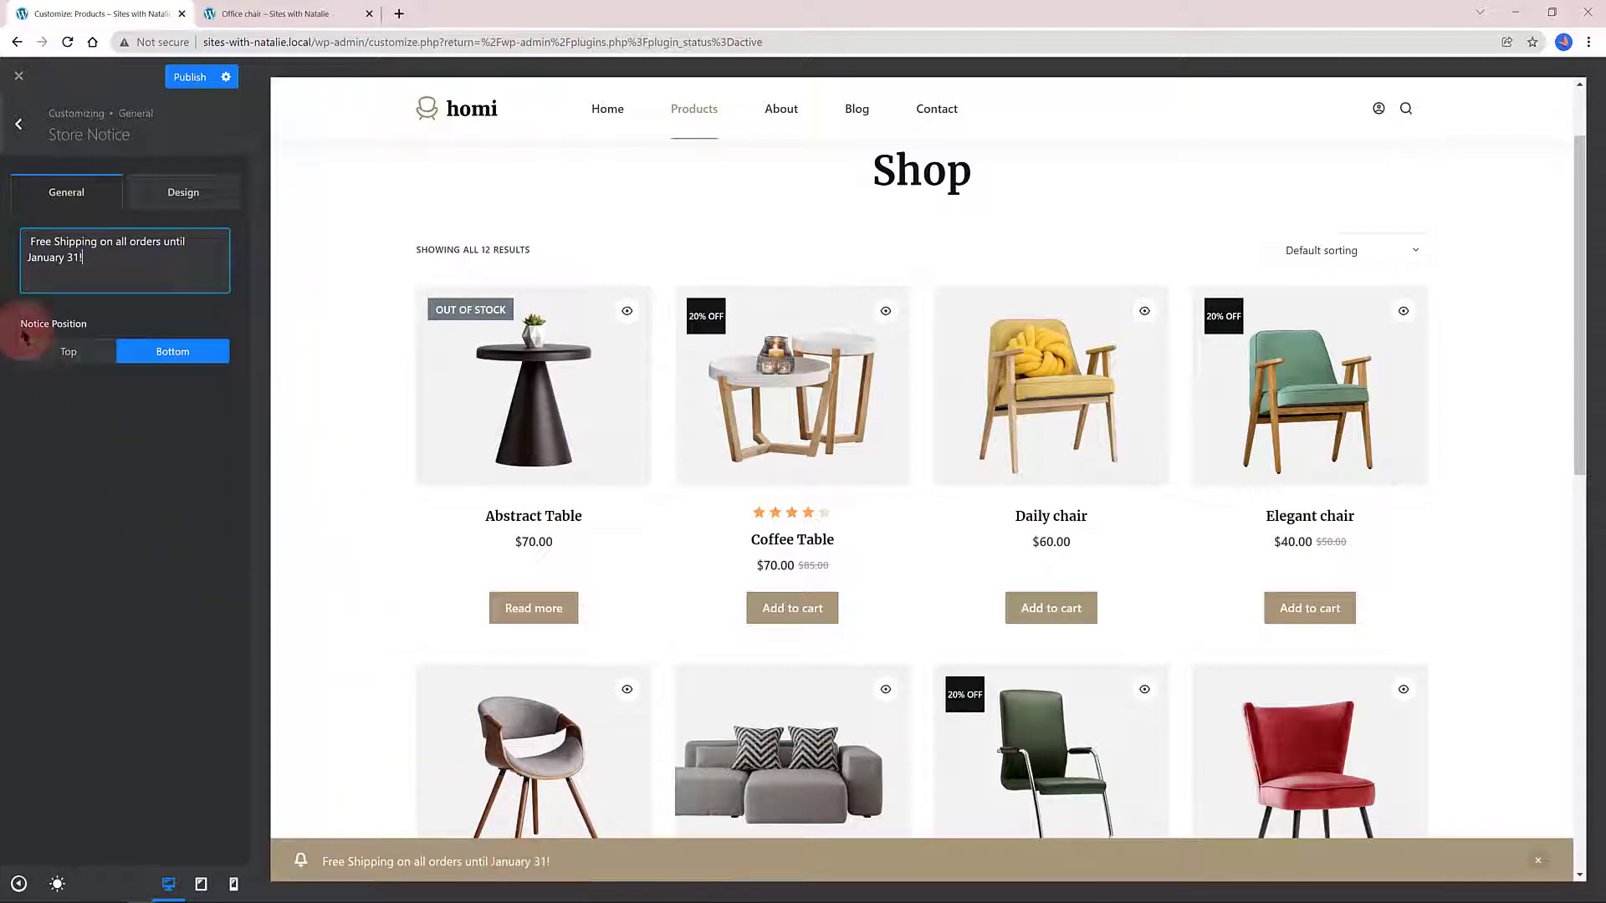
left_click(213, 193)
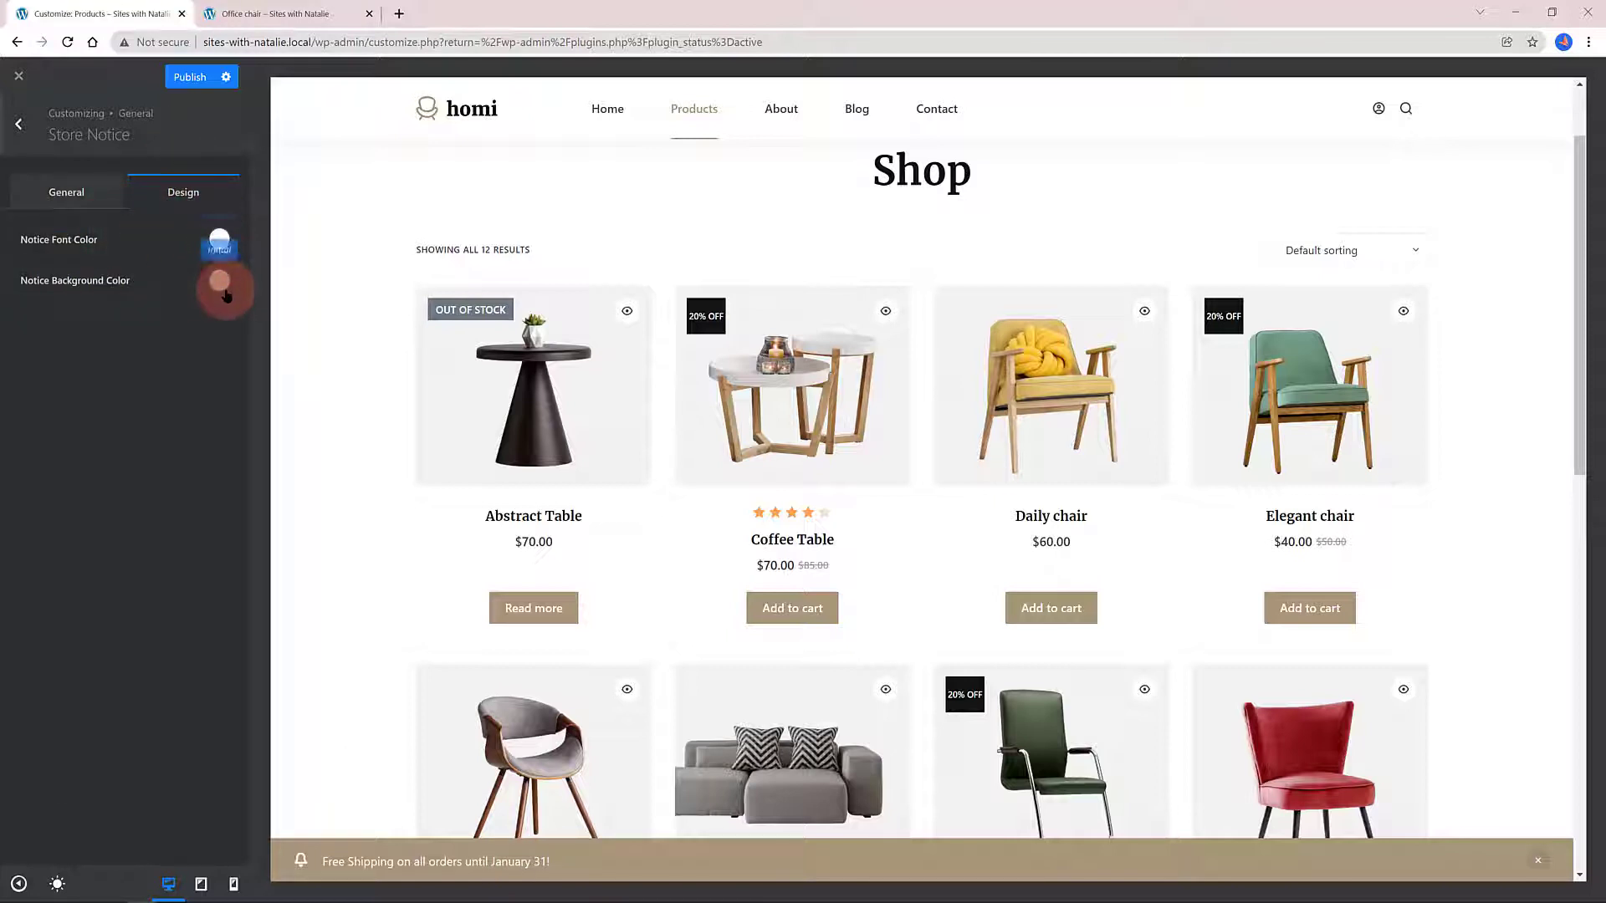
Turn the store notice off and enable Navigation Quick Links on the Account Page.
key("Escape")
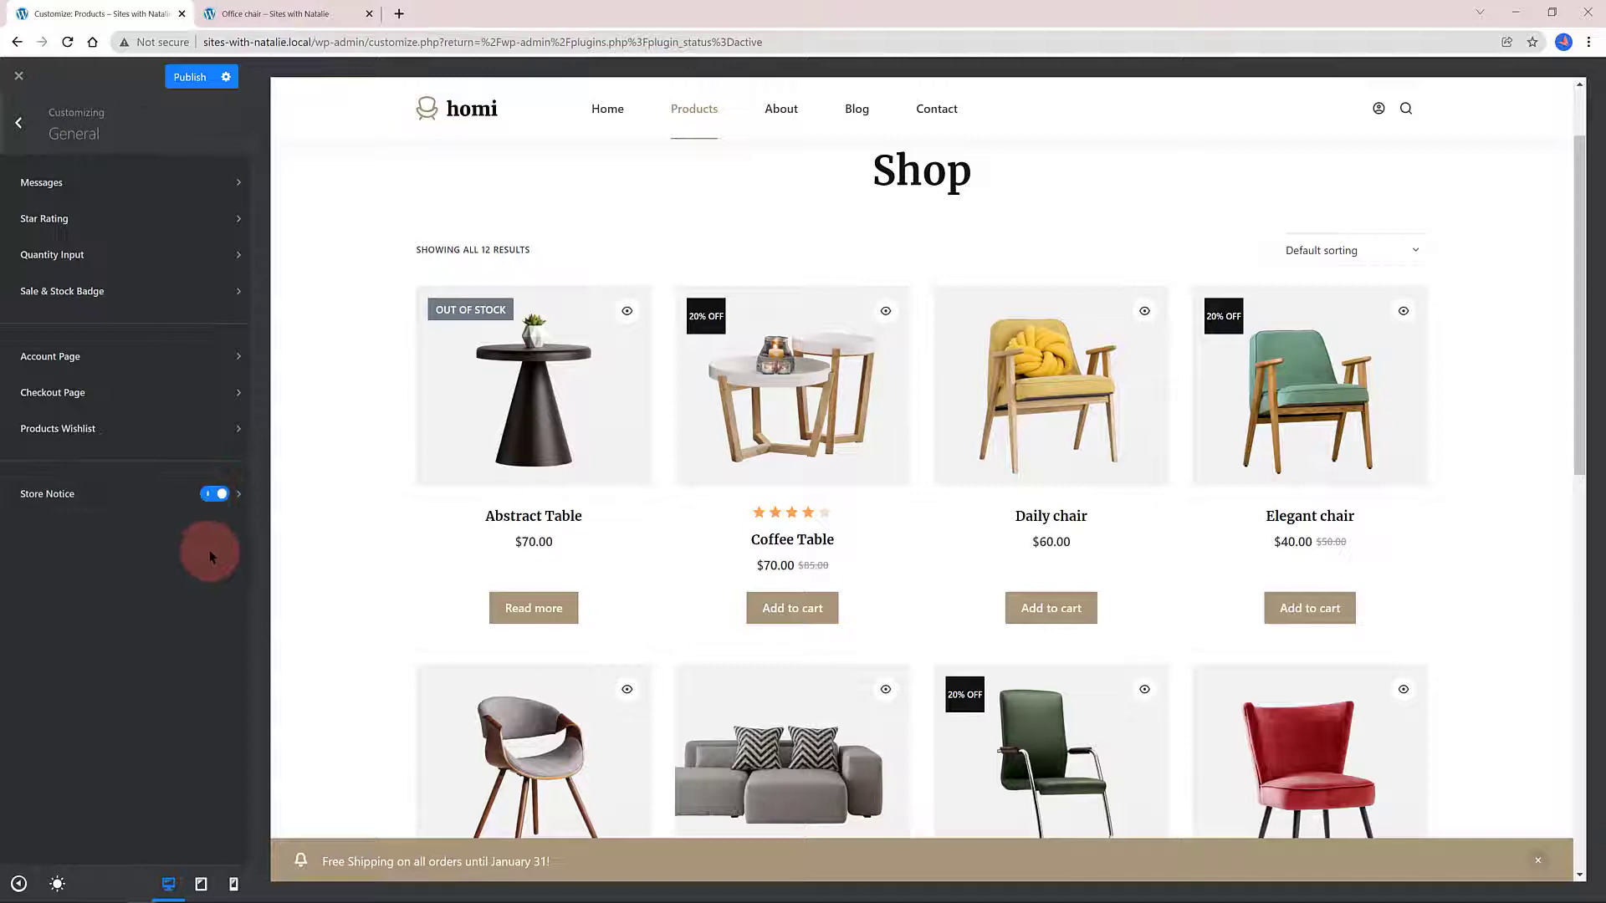
left_click(214, 494)
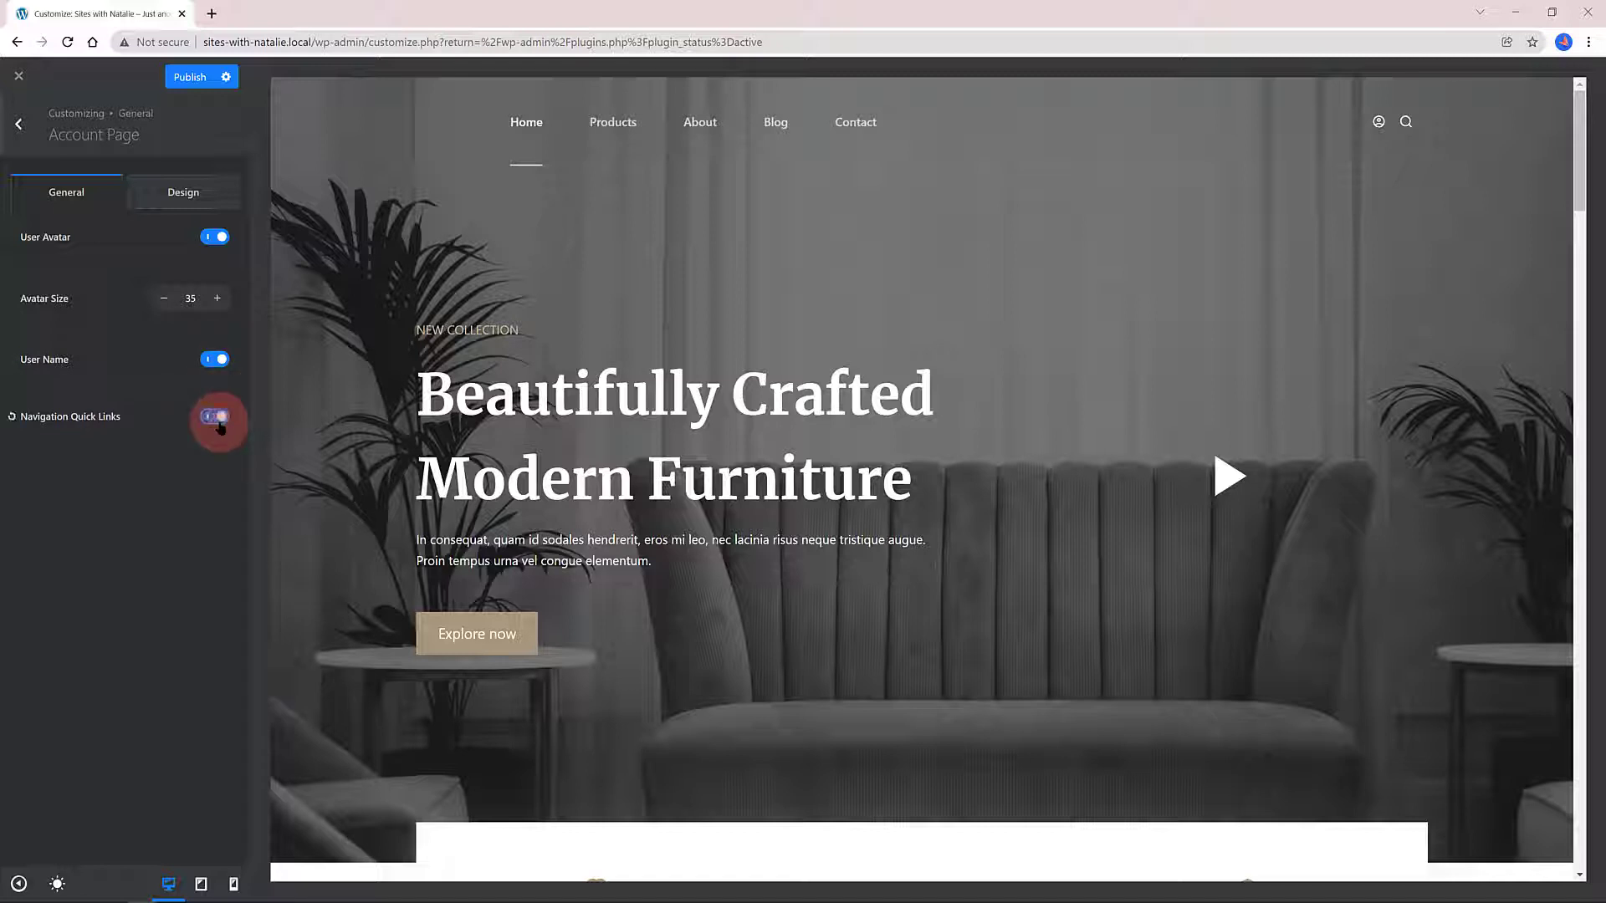
left_click(207, 193)
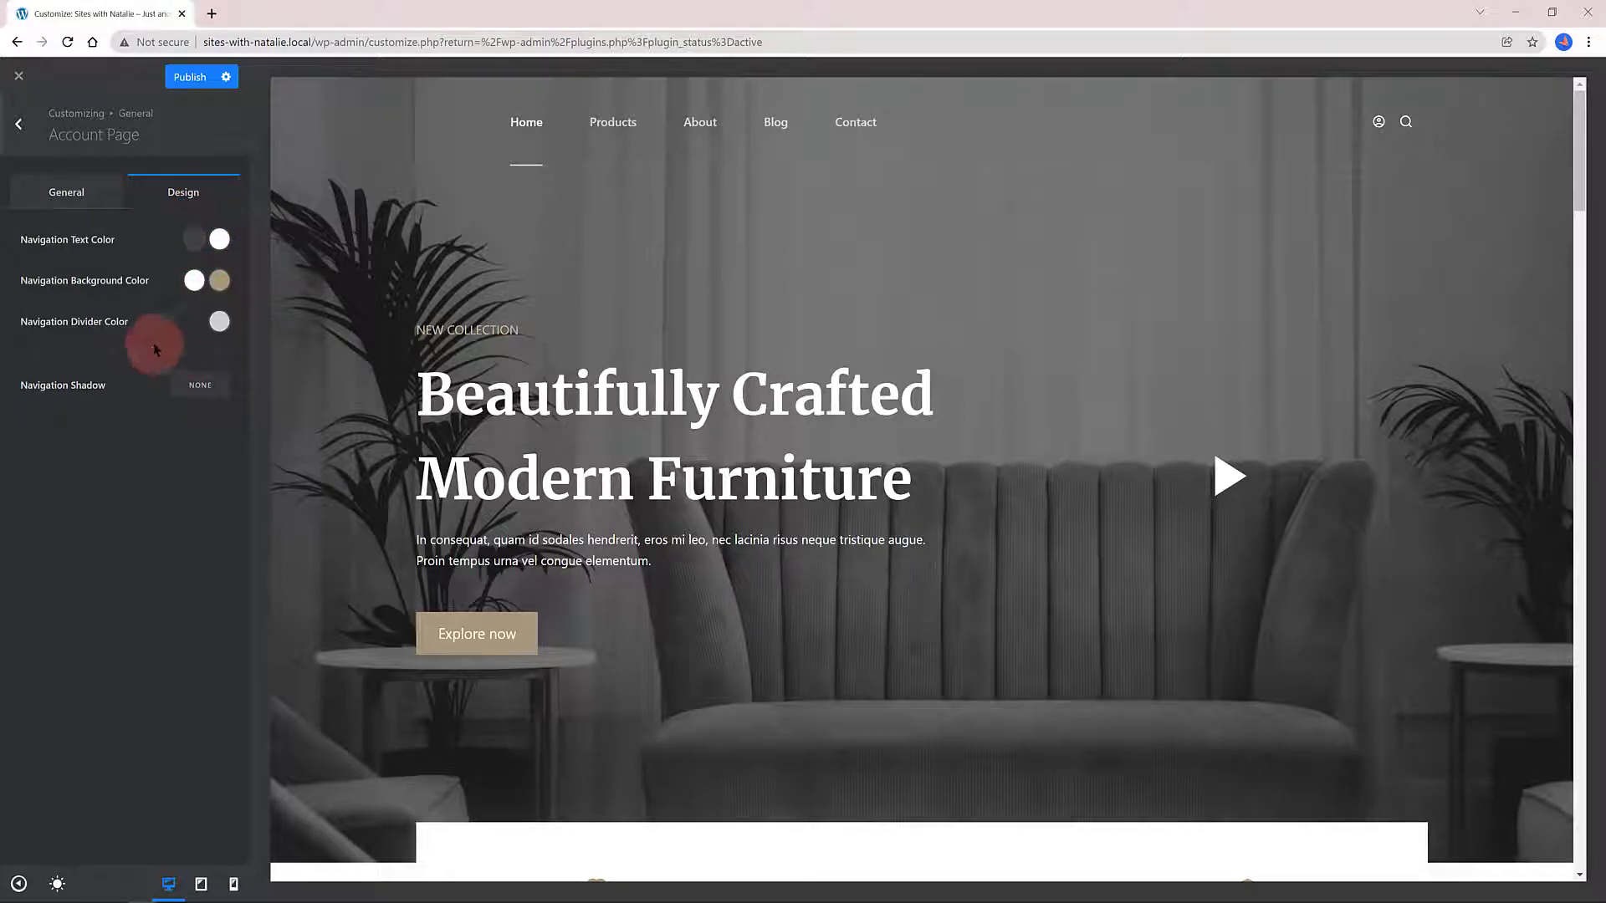
left_click(76, 186)
left_click(19, 126)
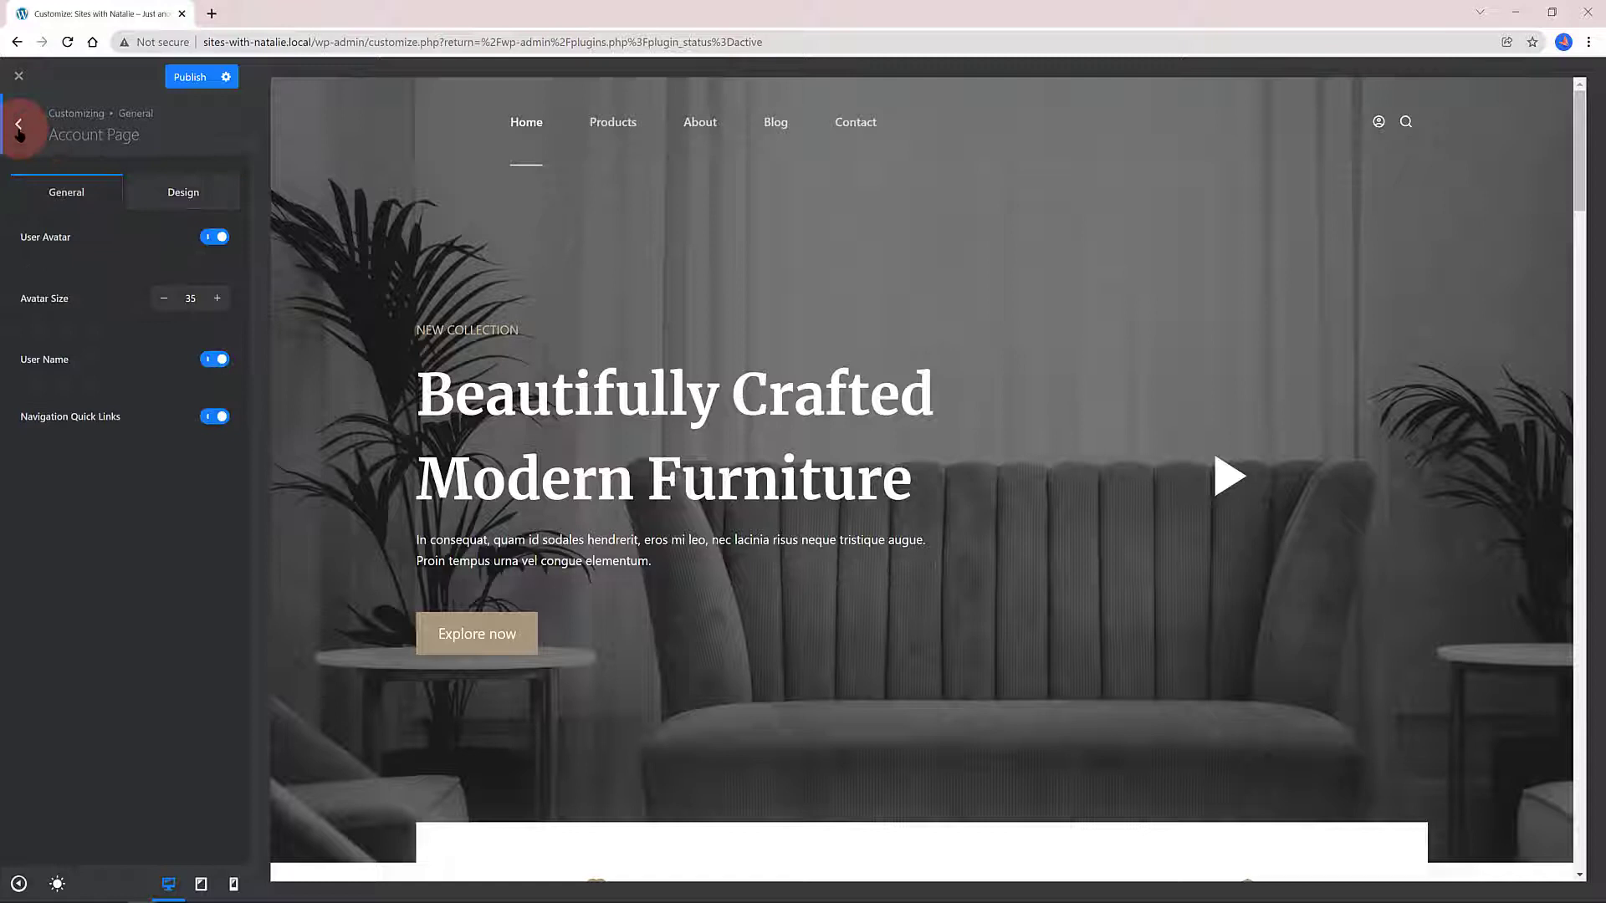
Preview checkout and turn on the Coupon Form and Highlight Required Fields options.
left_click(102, 393)
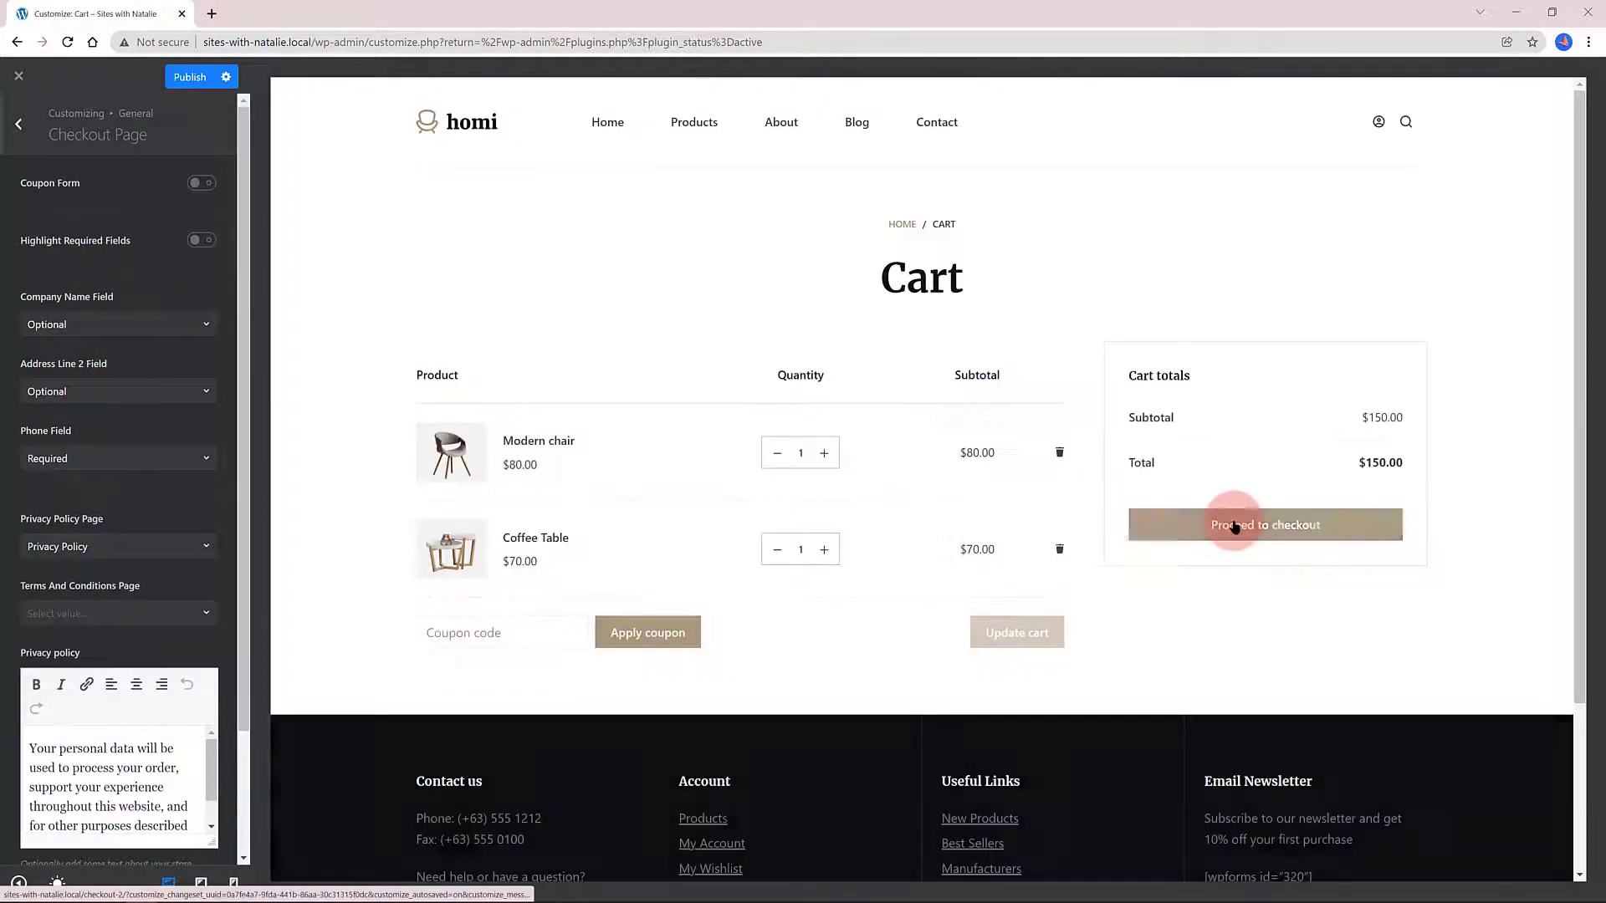
left_click(1234, 527)
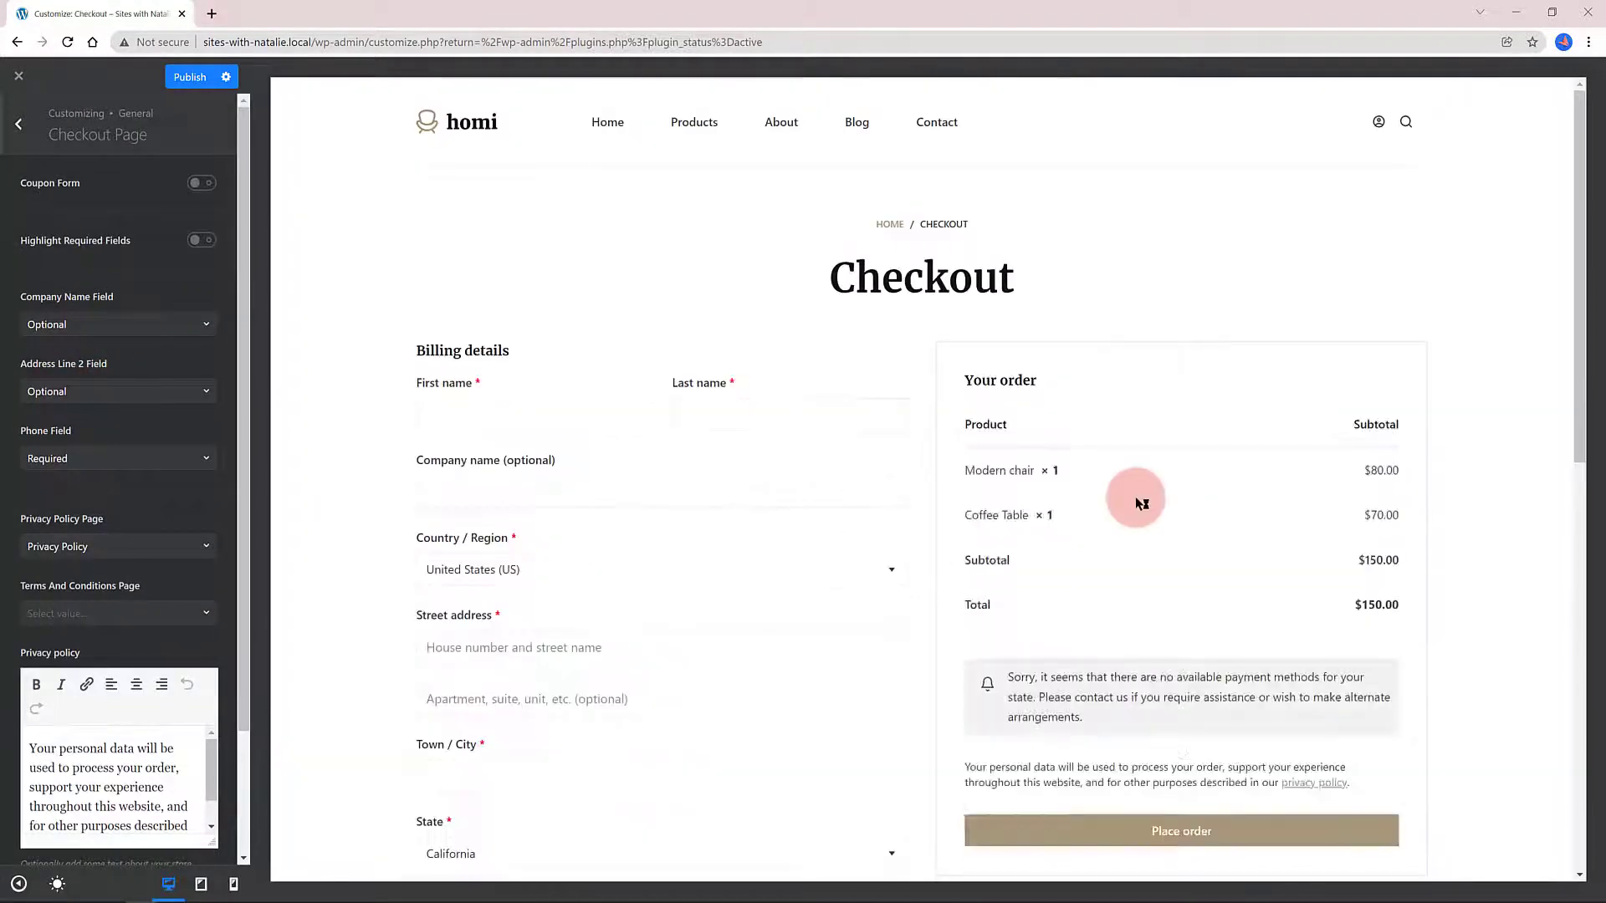
left_click(200, 241)
left_click(200, 241)
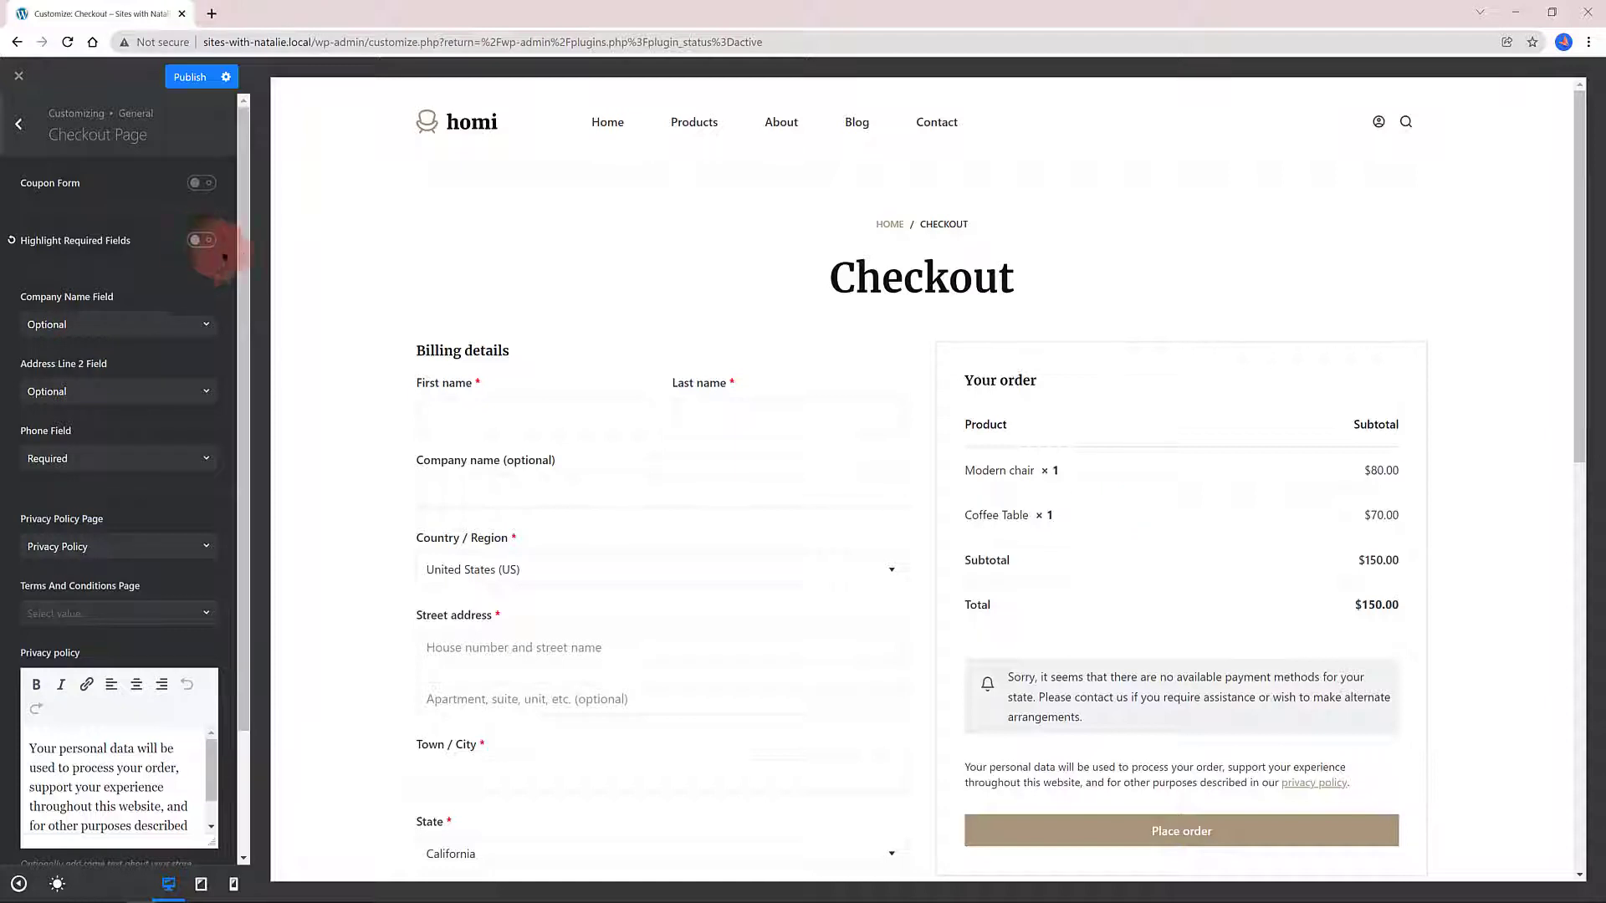
left_click(213, 184)
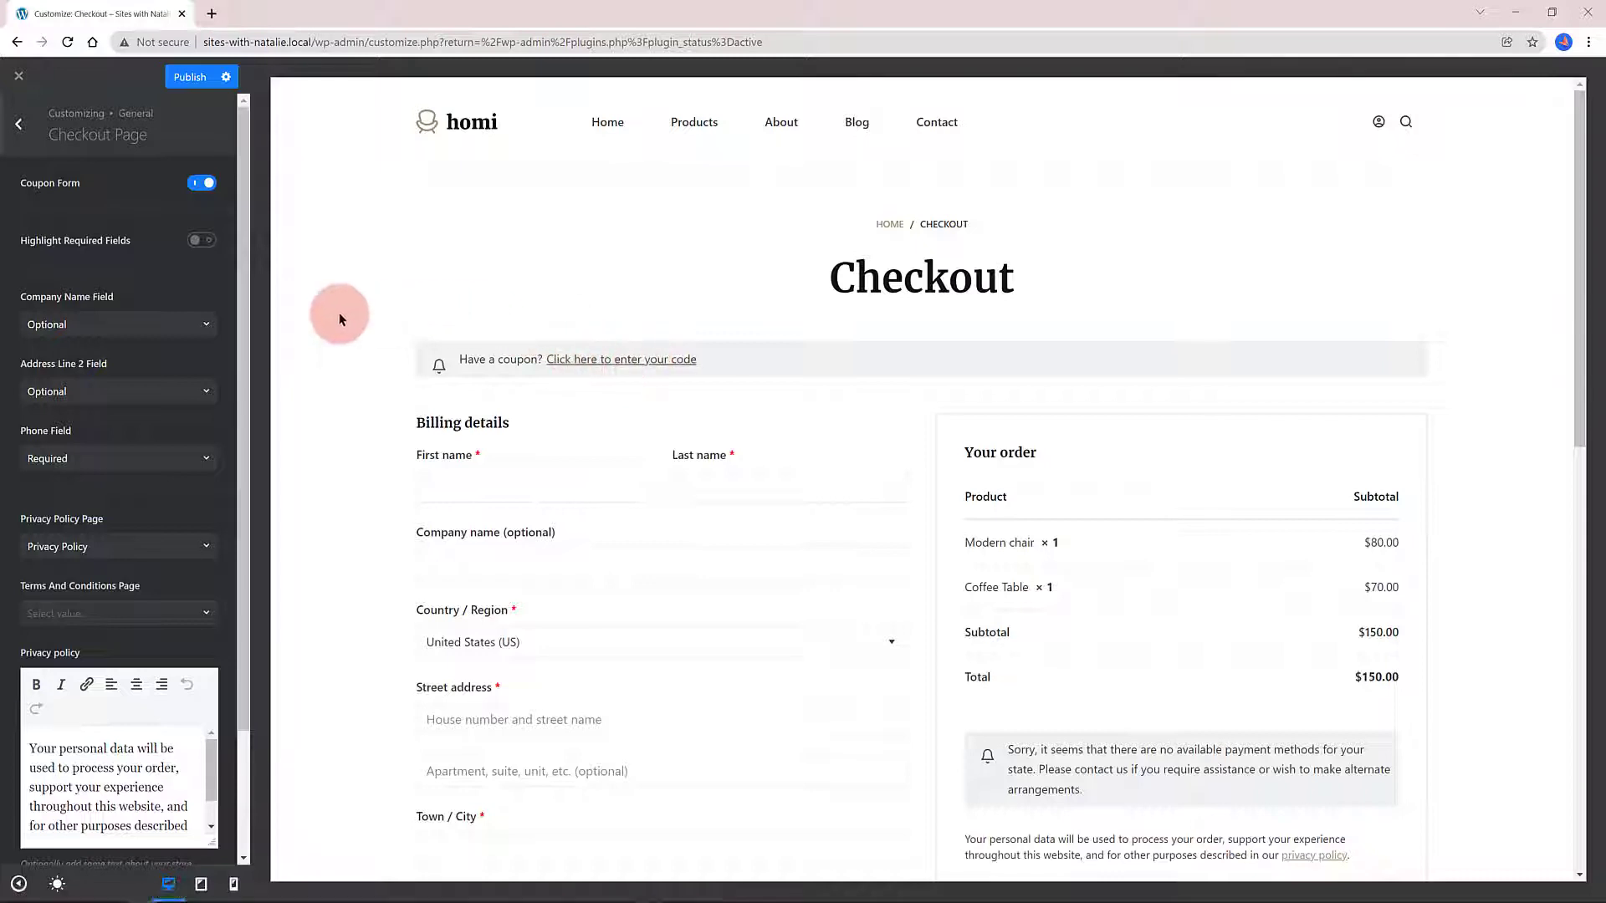
left_click(205, 240)
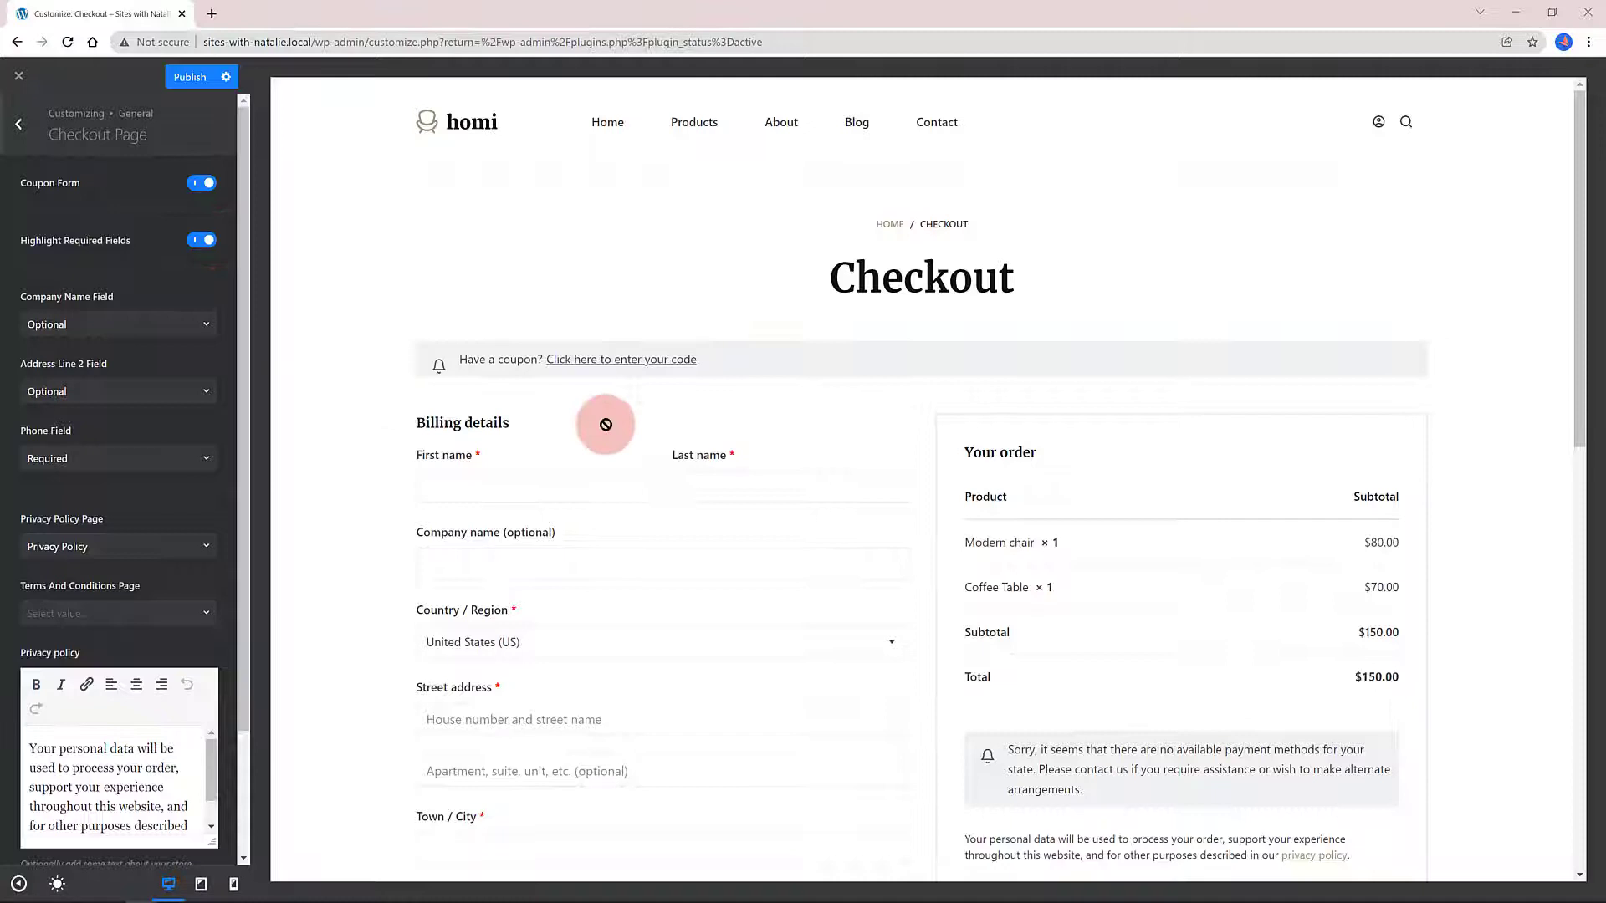
Keep company name and address line 2 optional, and change the phone field to Optional.
left_click(125, 325)
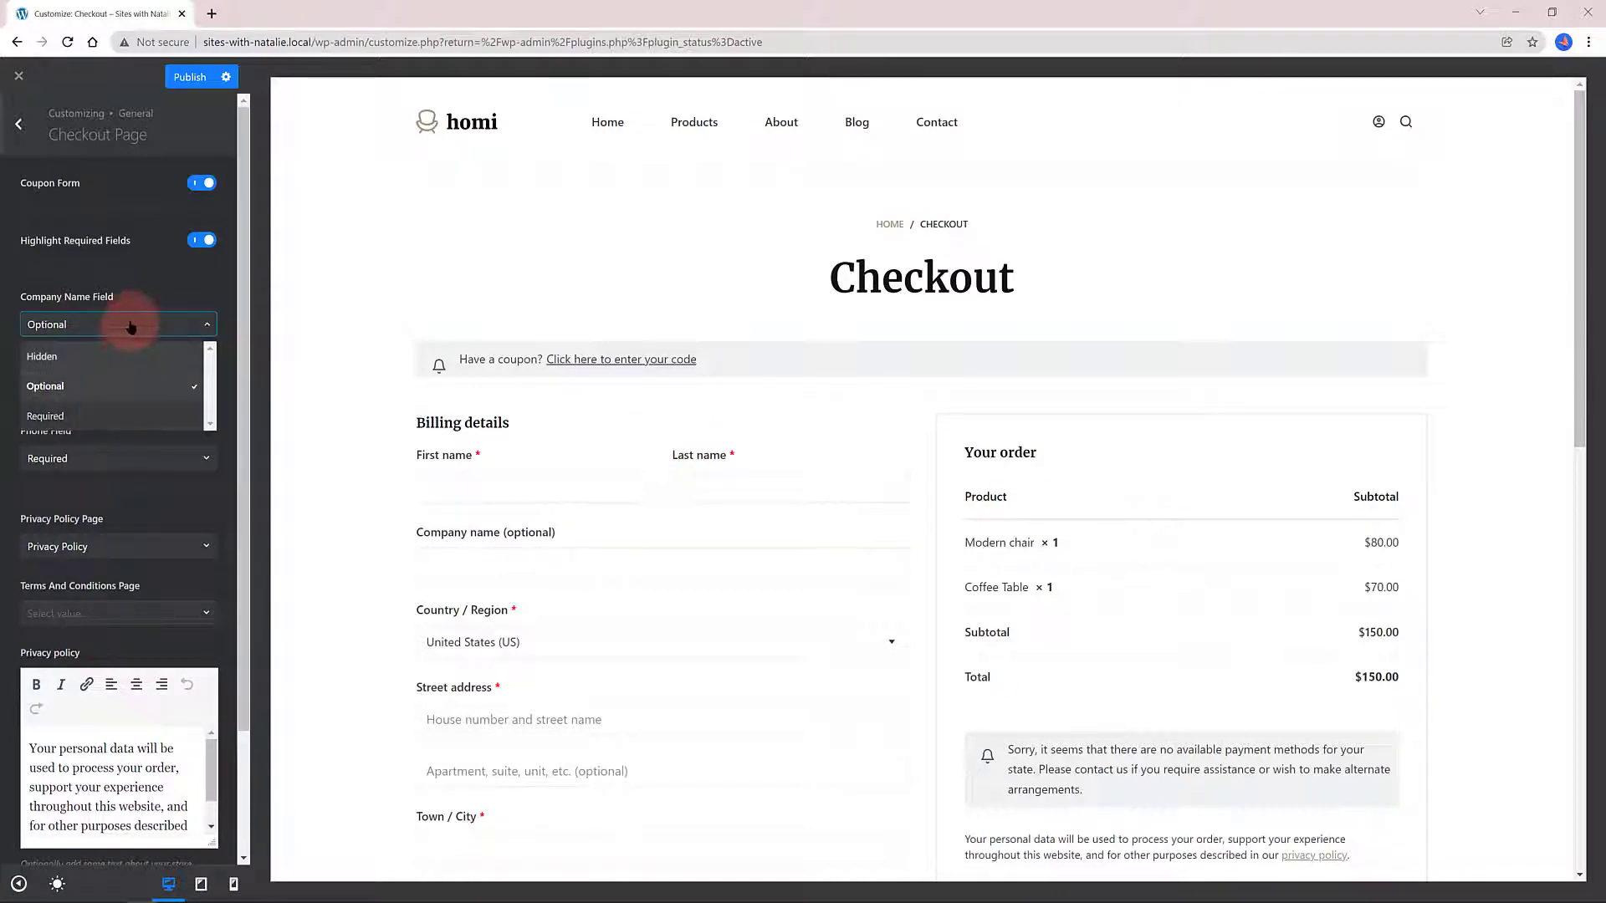
left_click(130, 325)
left_click(133, 391)
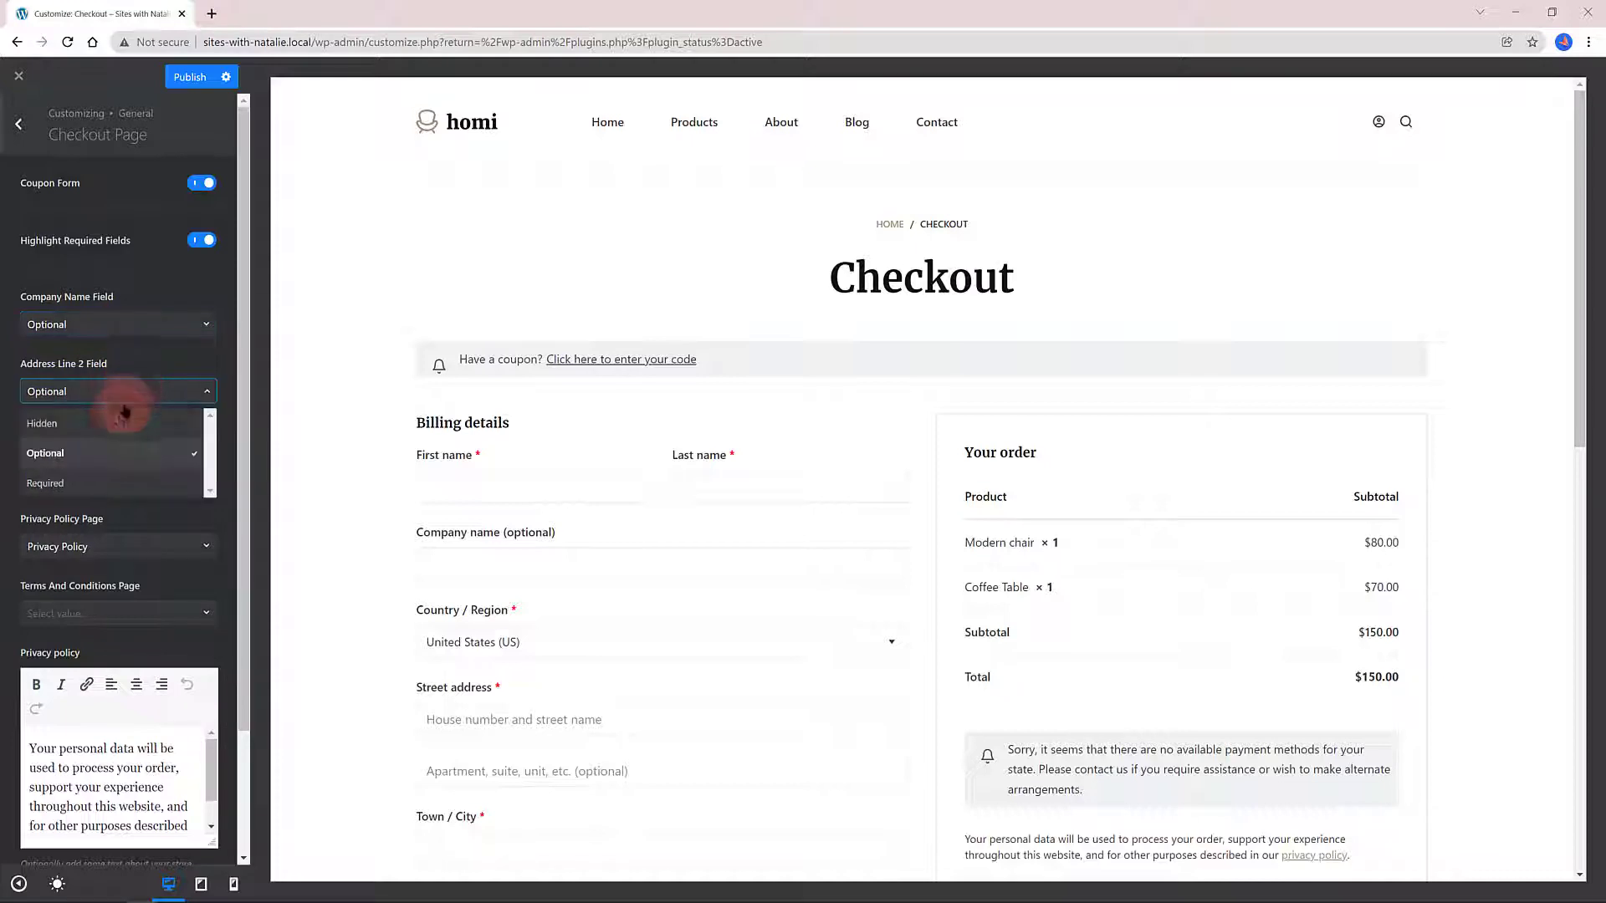
left_click(116, 391)
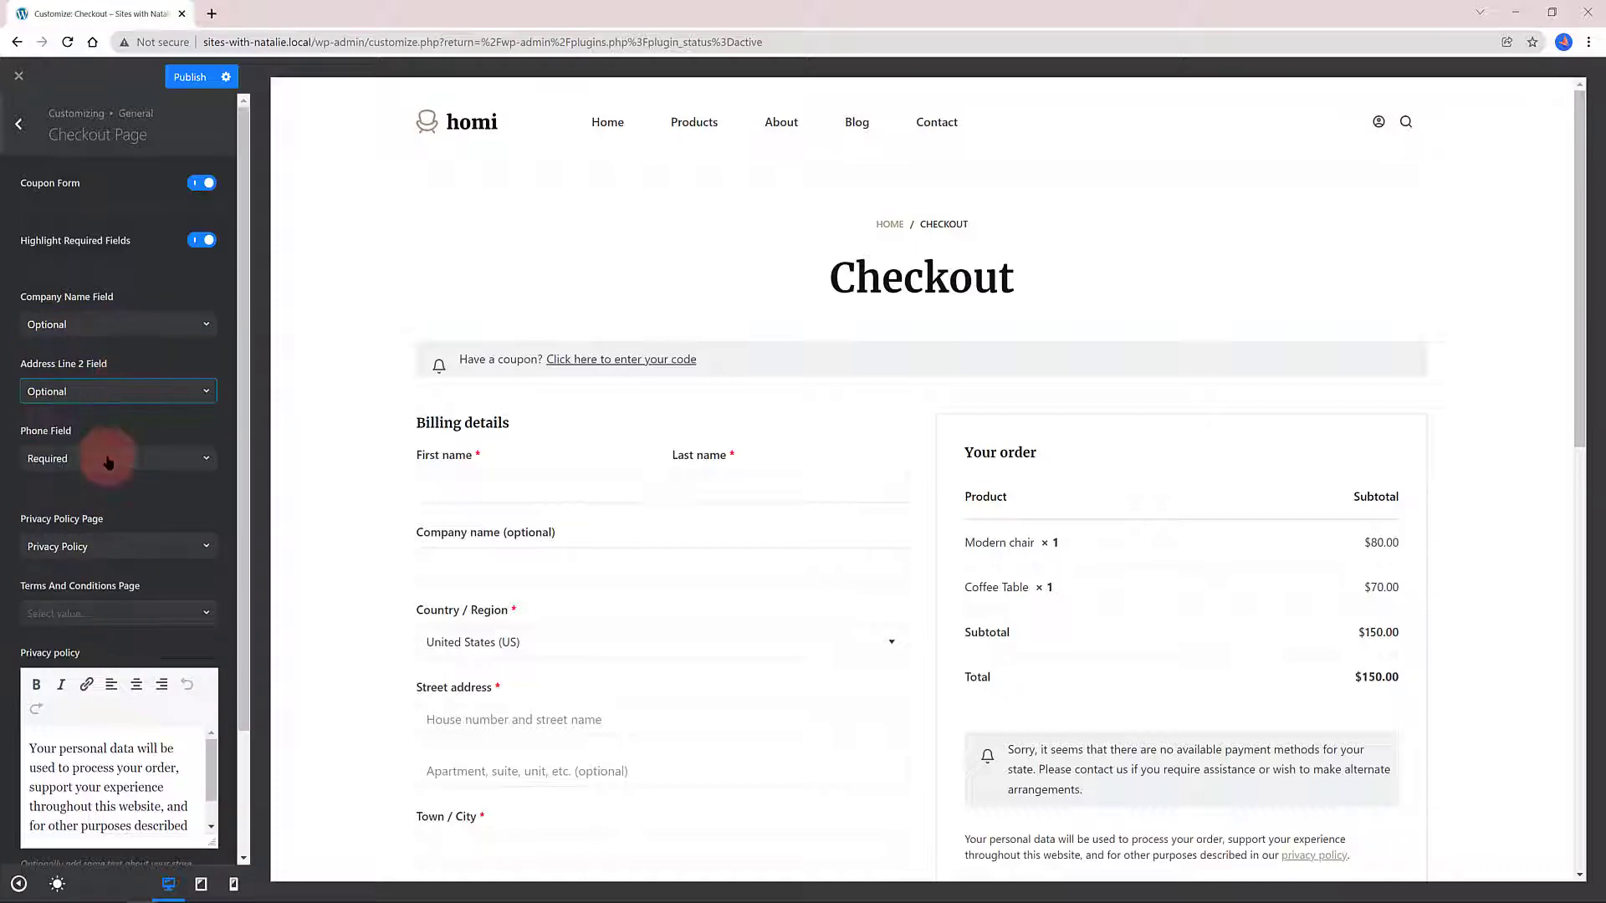
left_click(105, 459)
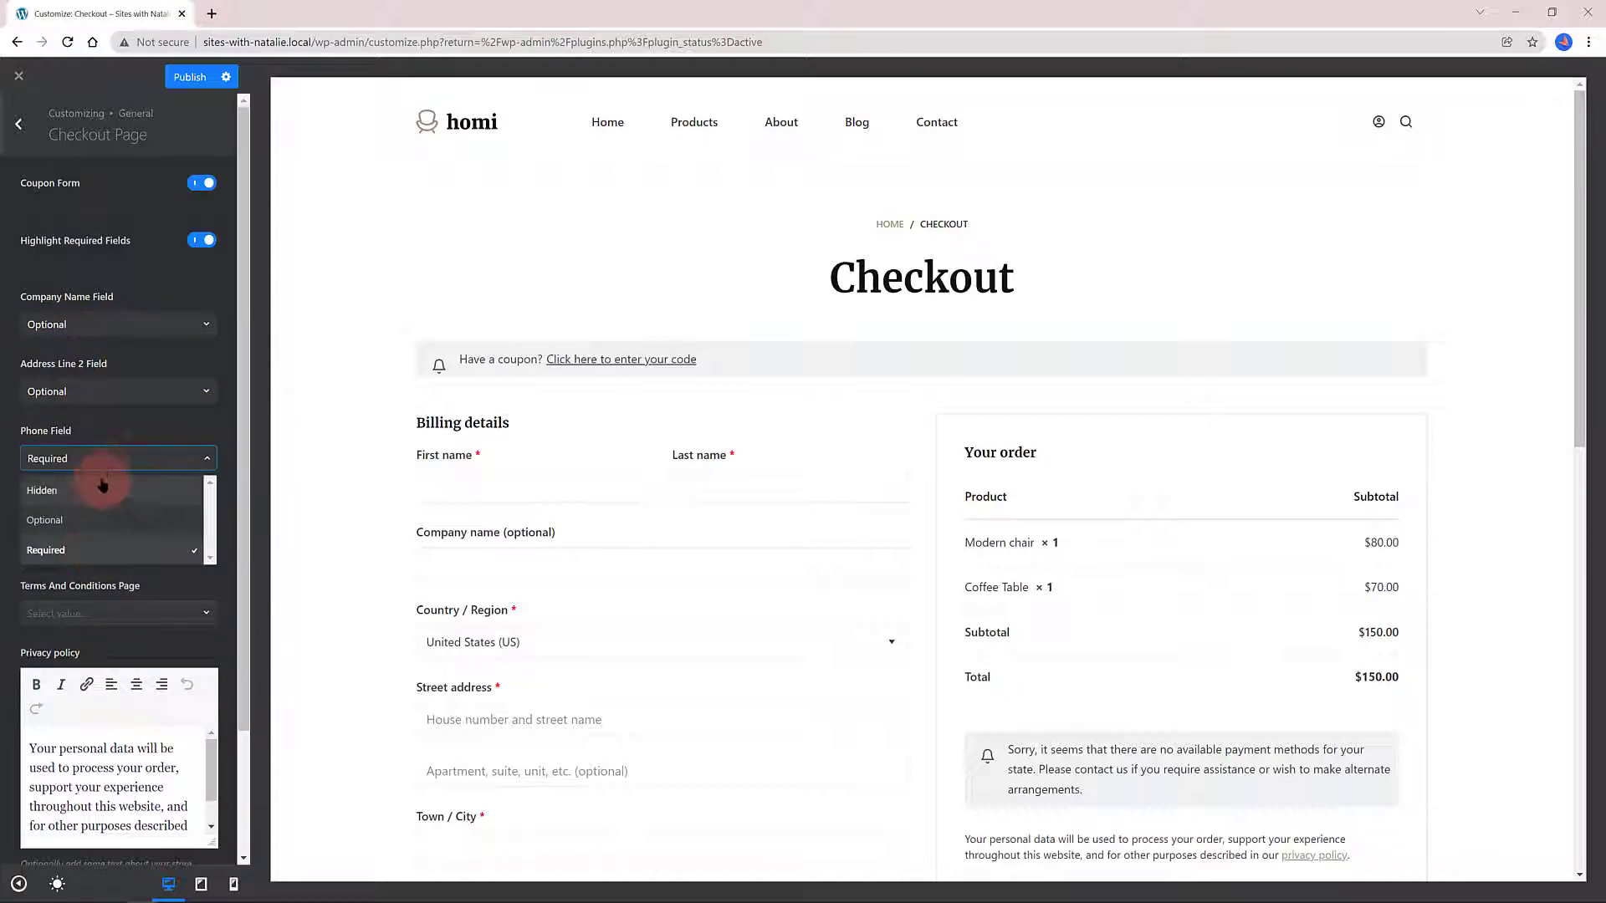
left_click(52, 520)
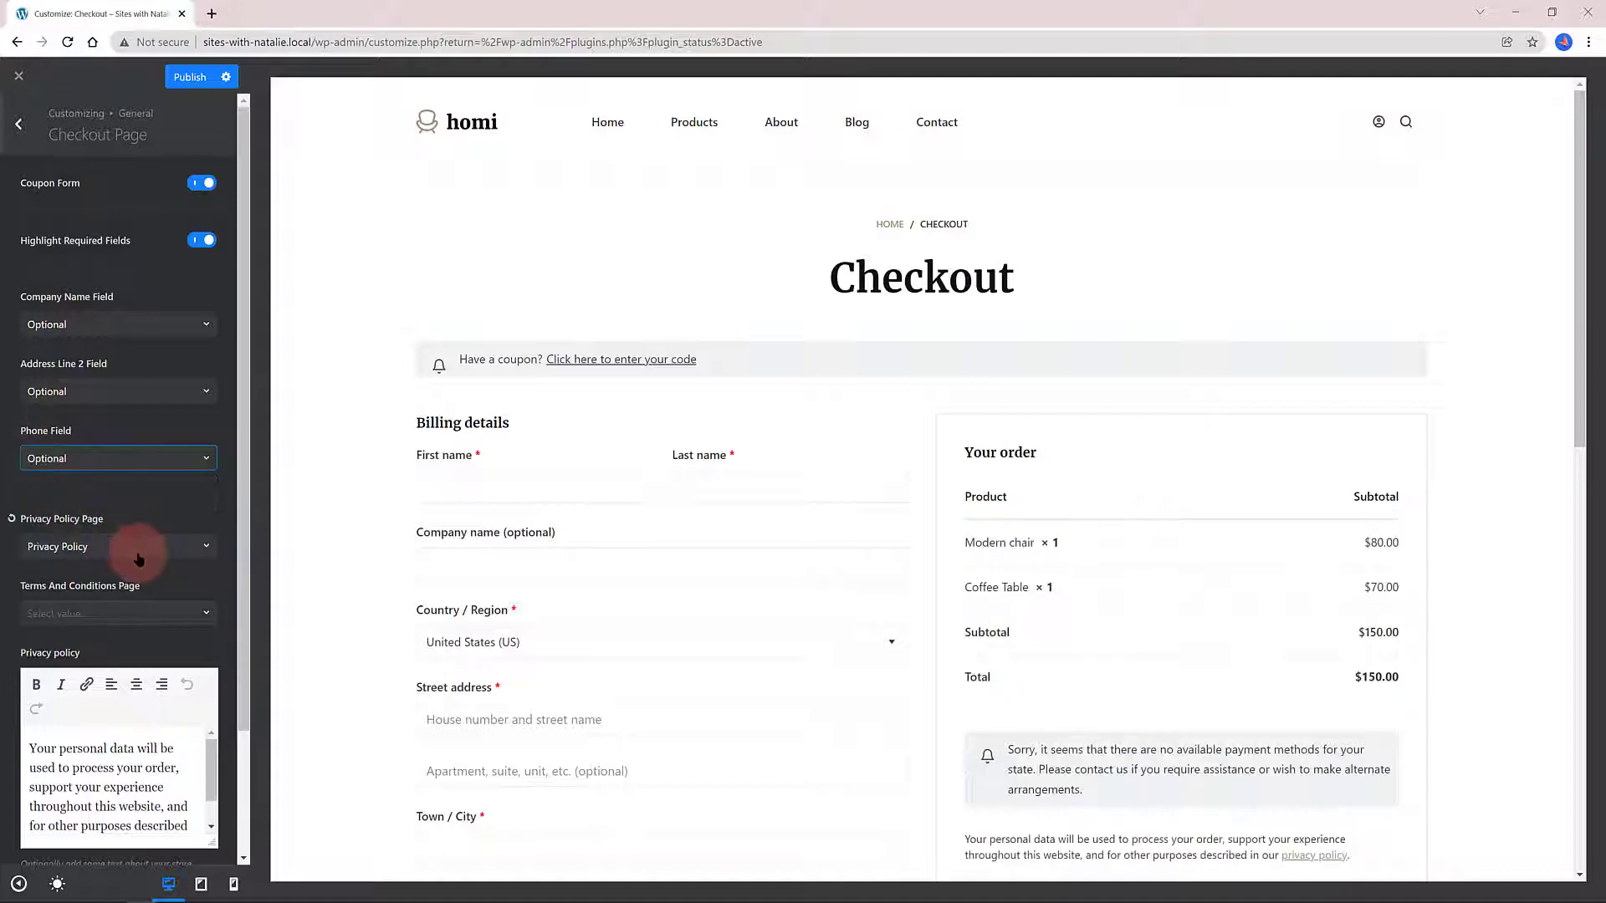
scroll(126, 618, "down", 2)
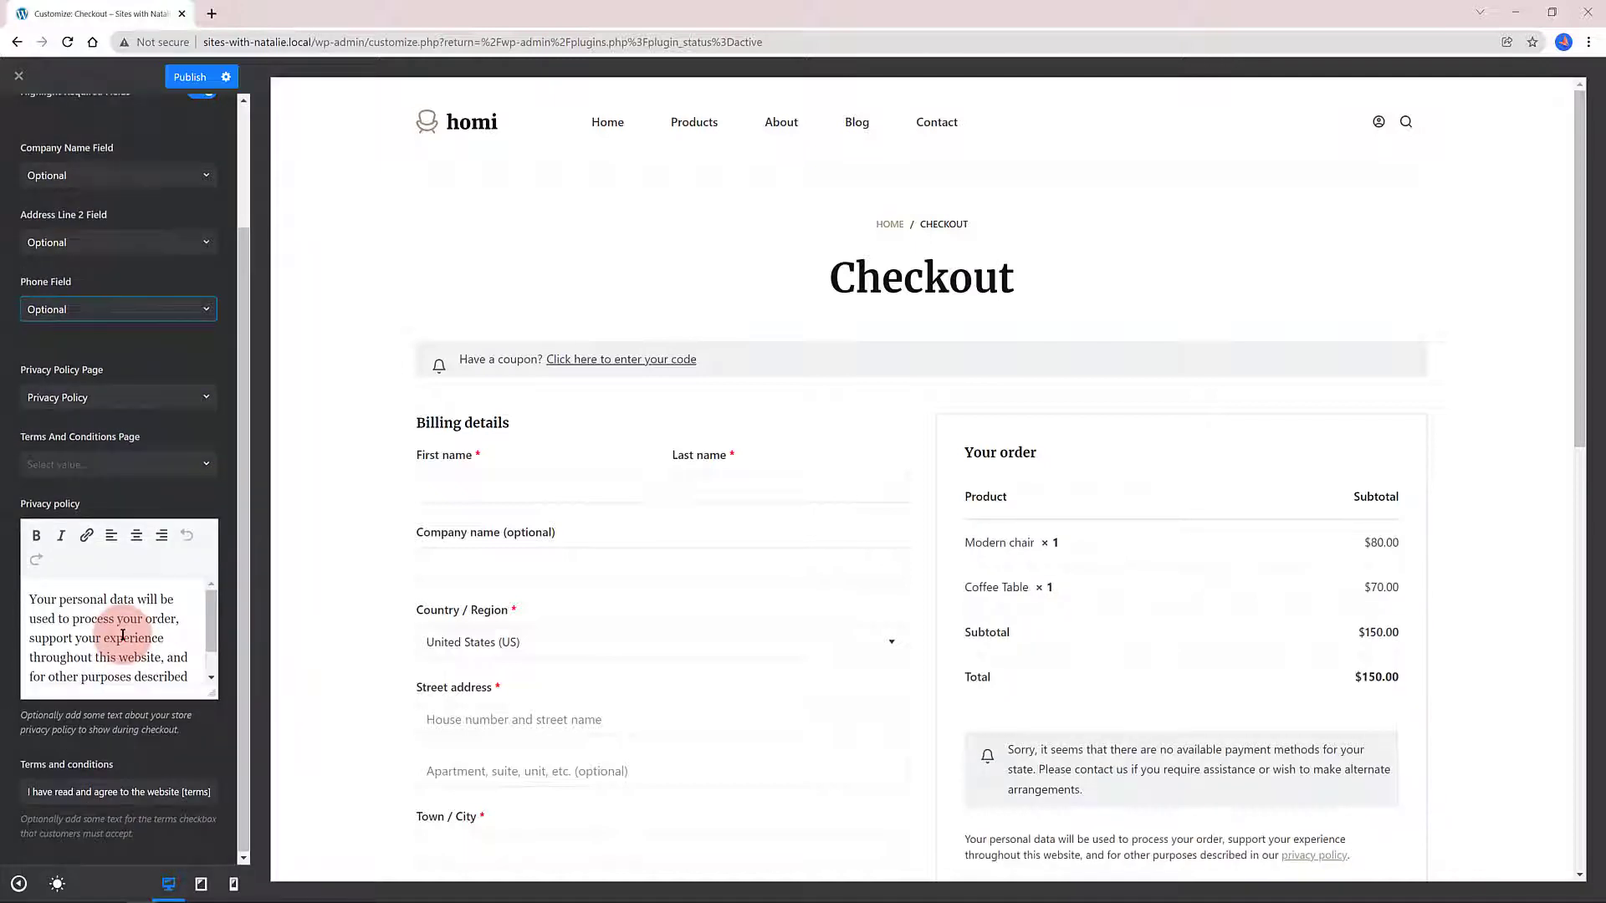
scroll(122, 619, "up", 2)
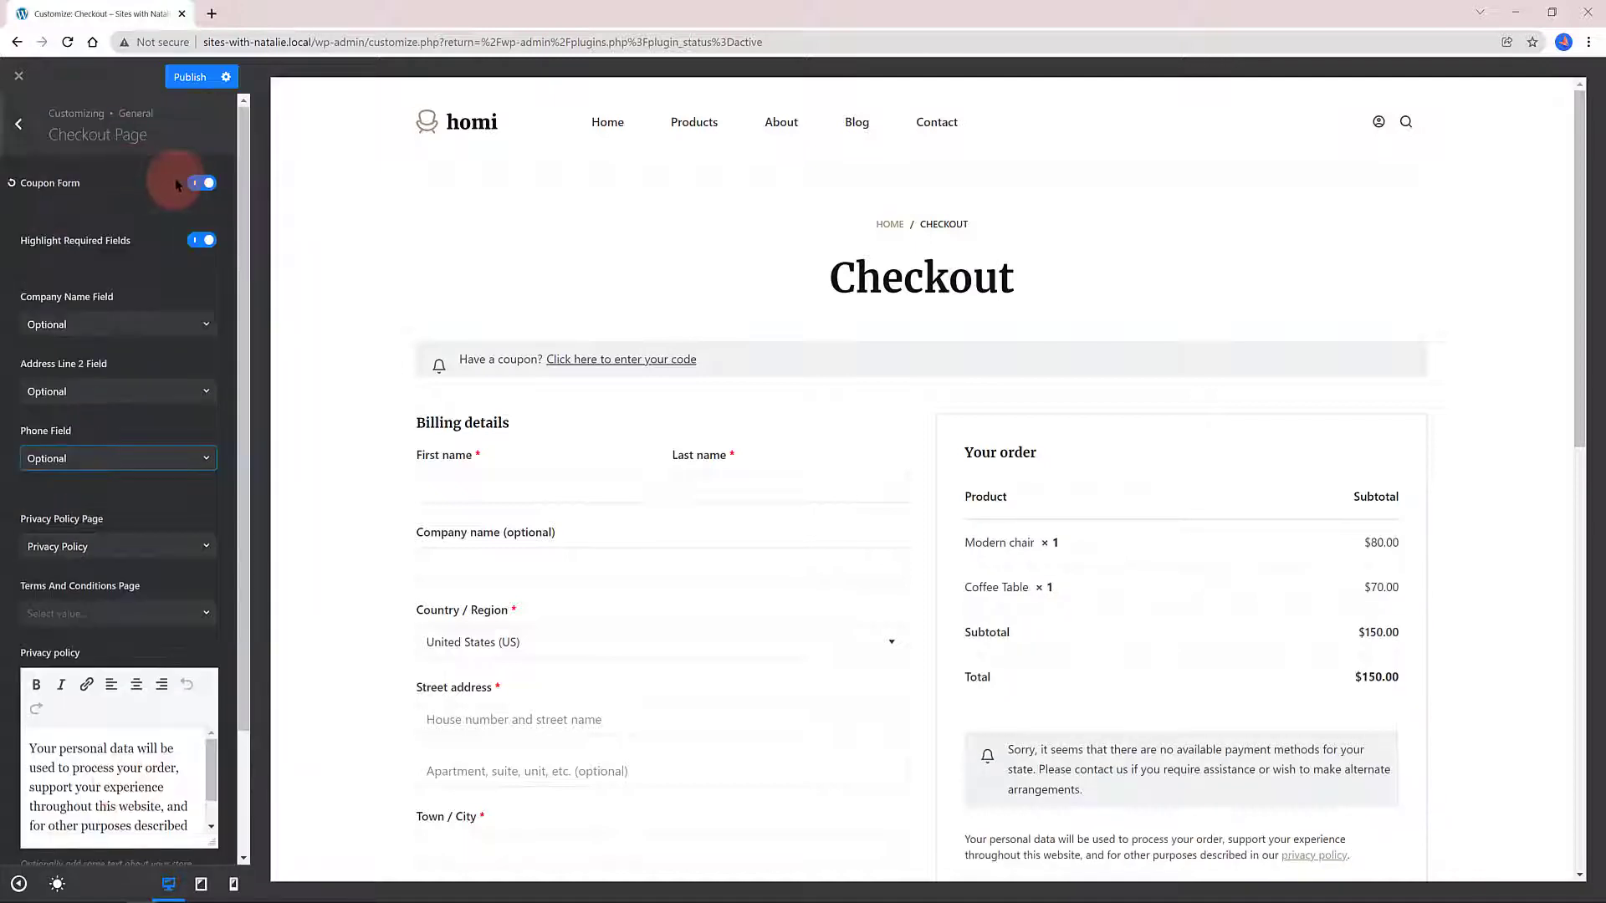
left_click(18, 126)
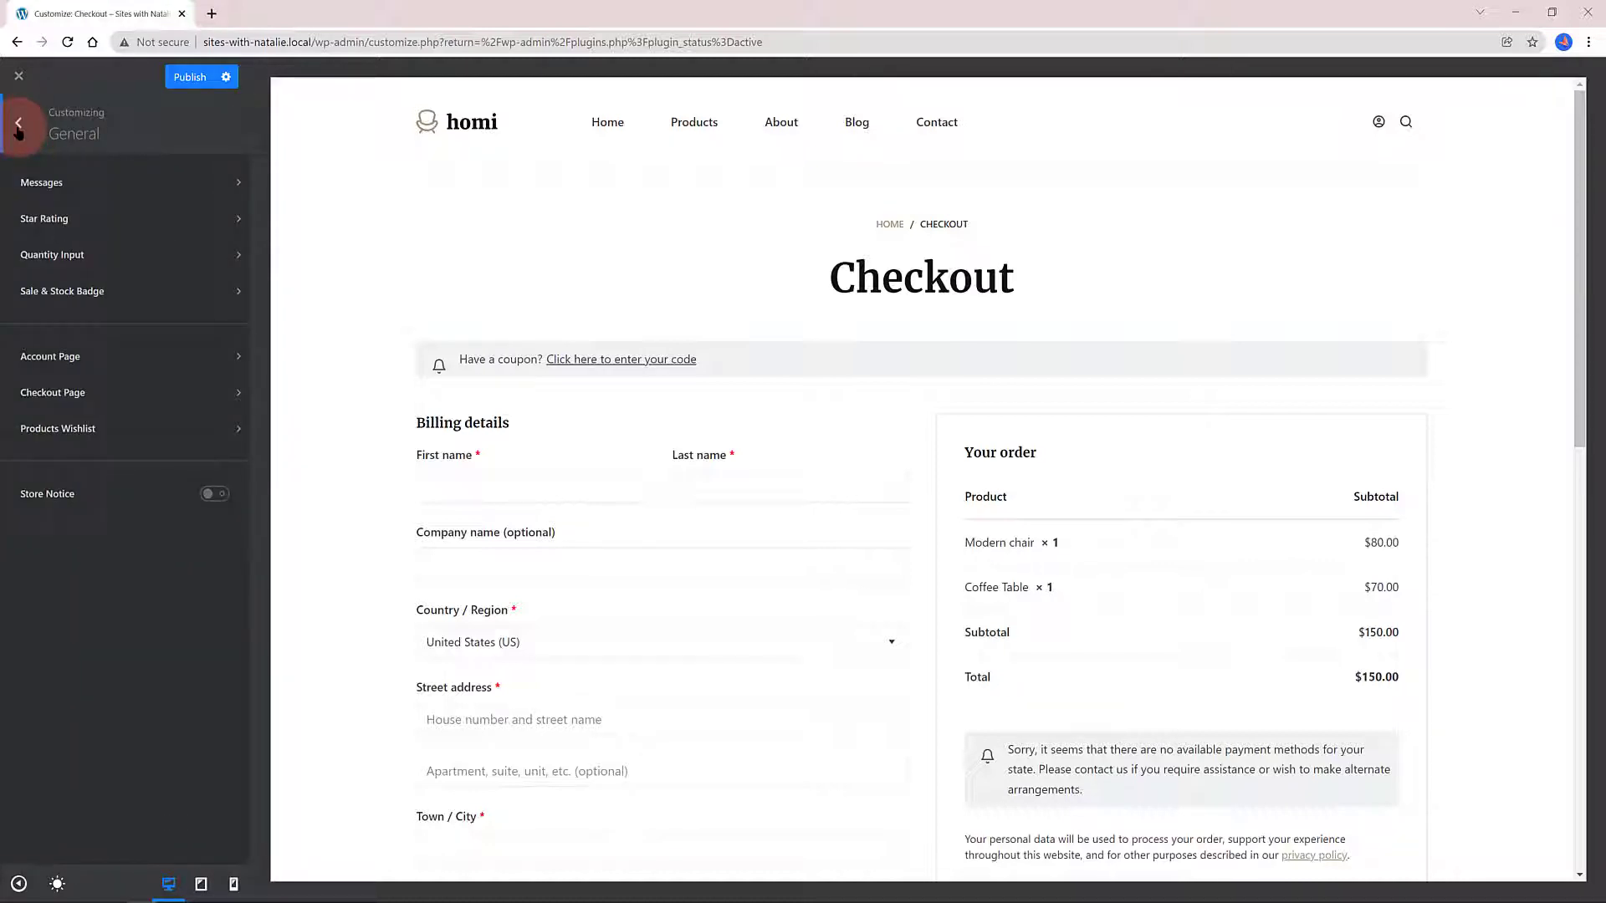
In Products Wishlist, turn on Archive Pages, Single Product Pages and Quick View Modal.
left_click(18, 125)
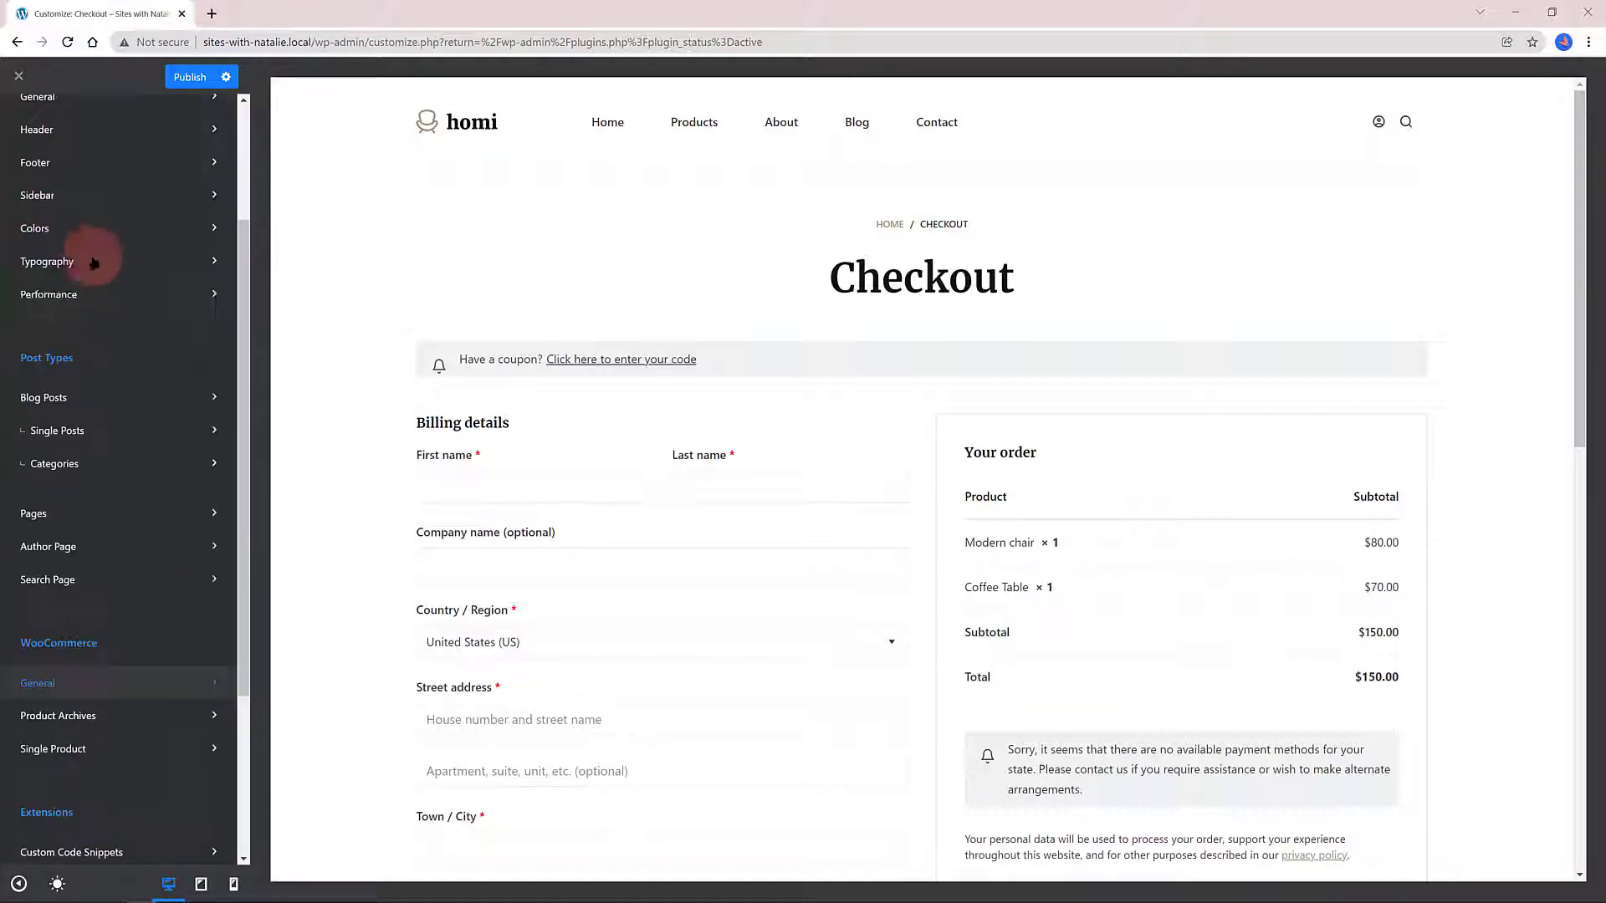
left_click(81, 671)
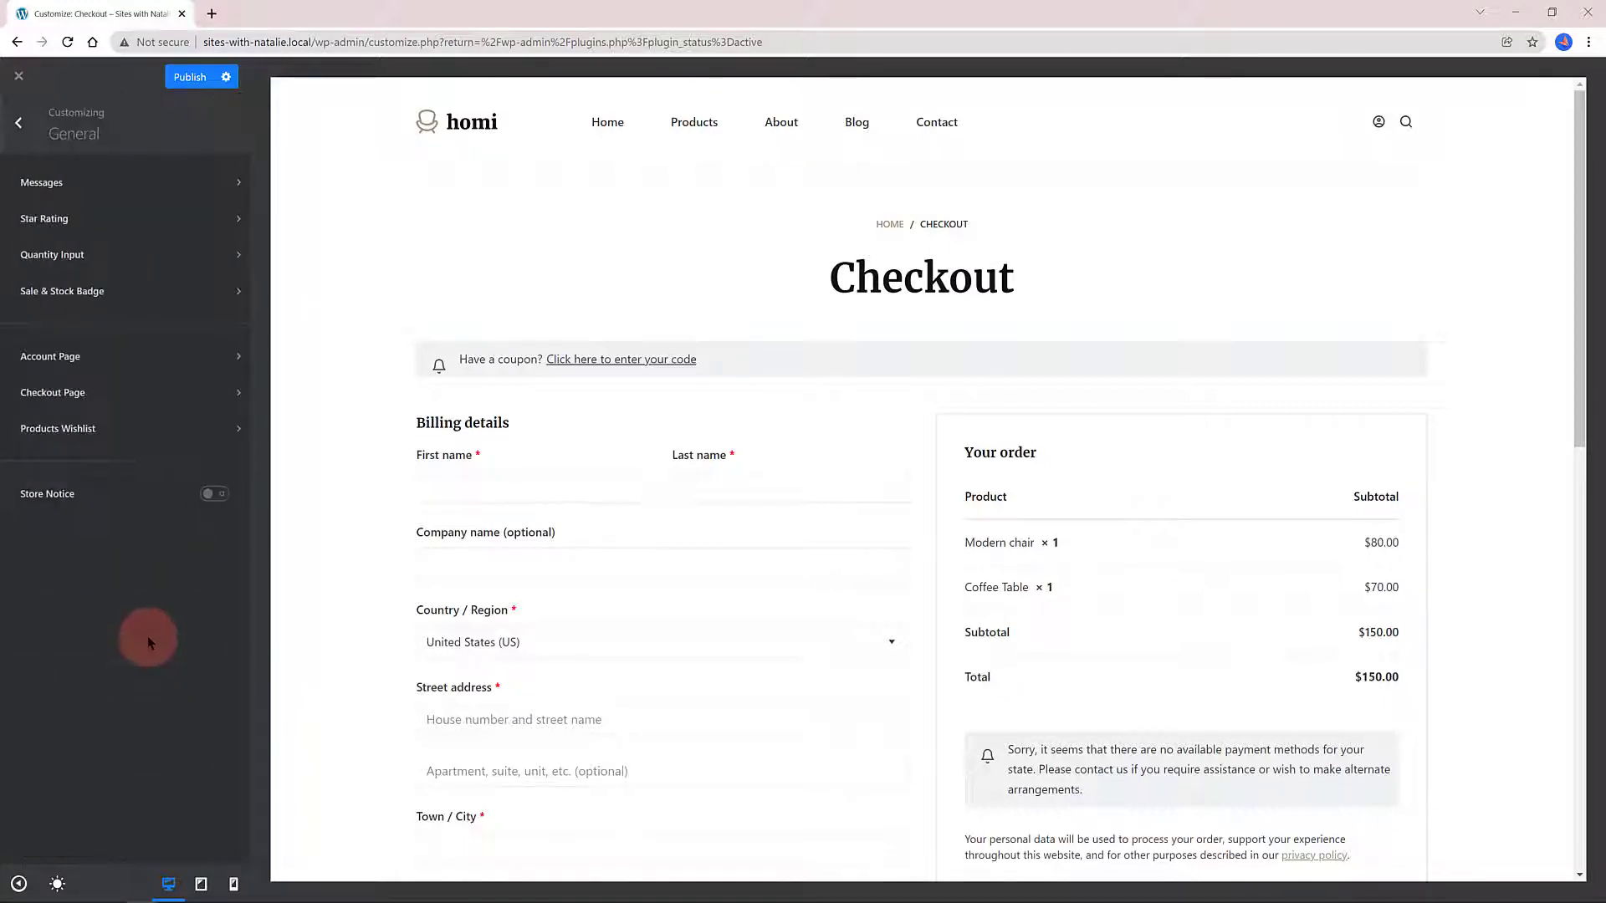
left_click(136, 426)
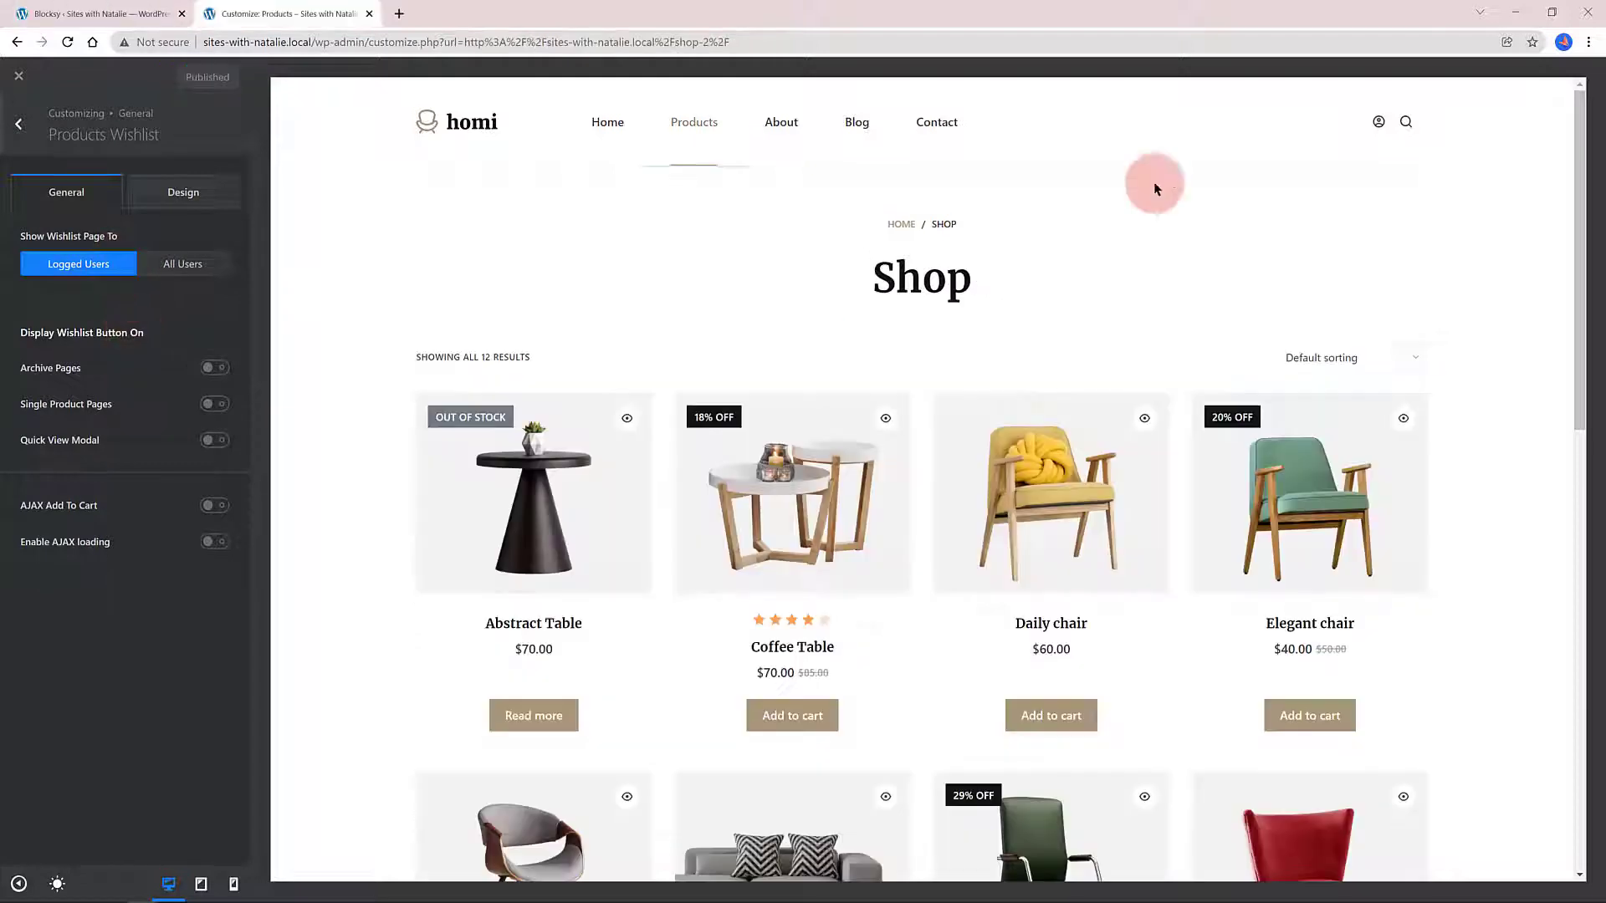
left_click(214, 368)
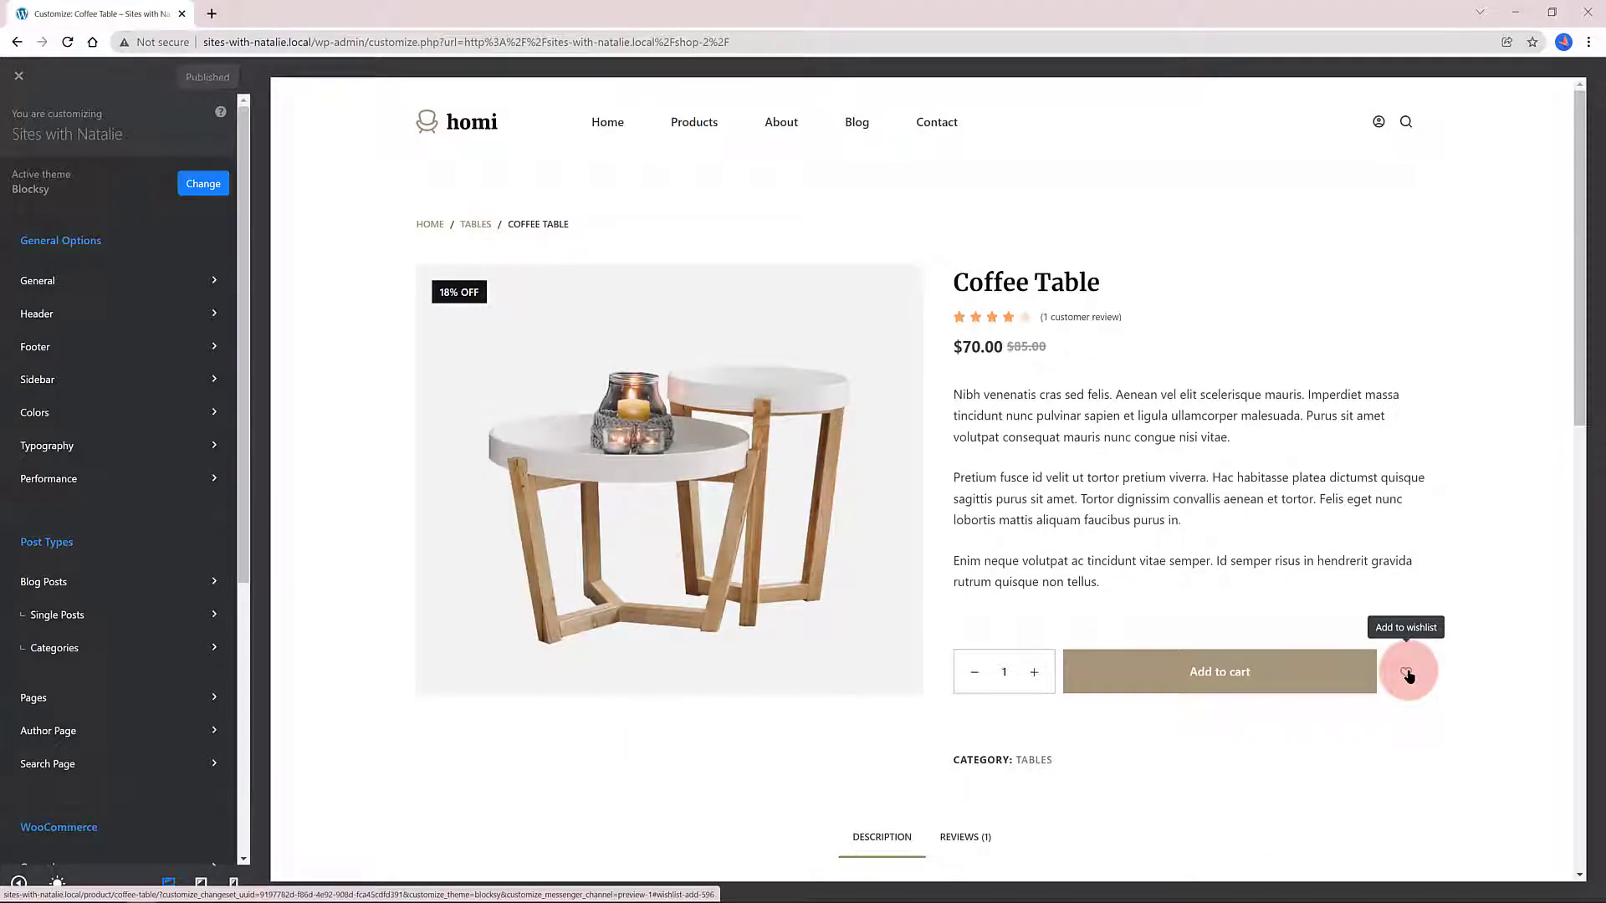
left_click(989, 122)
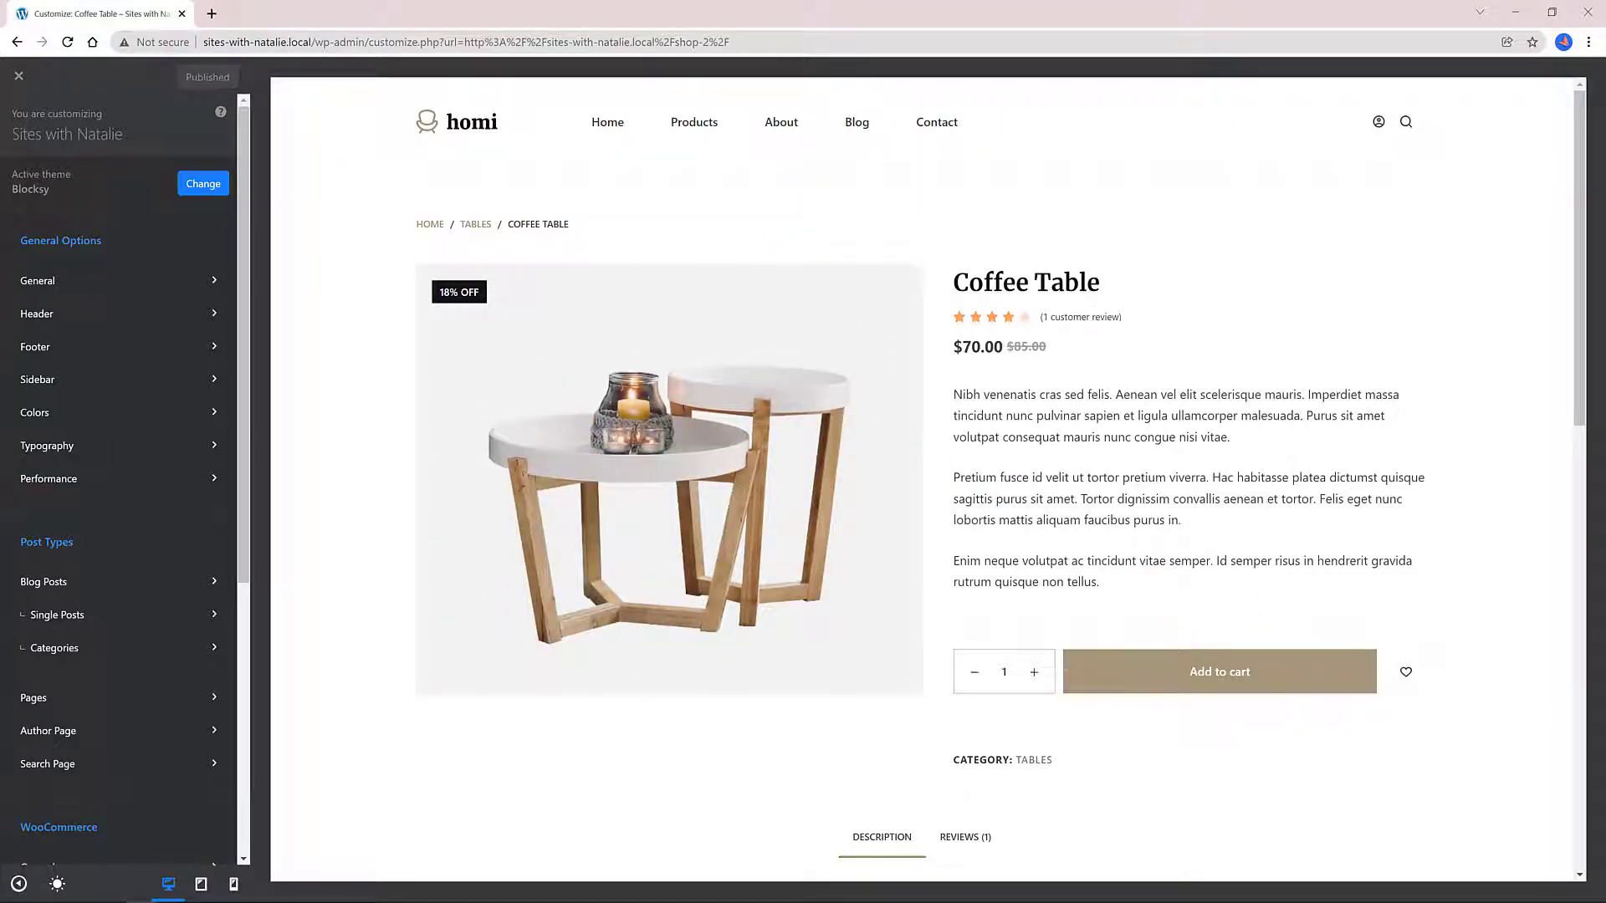
left_click(251, 455)
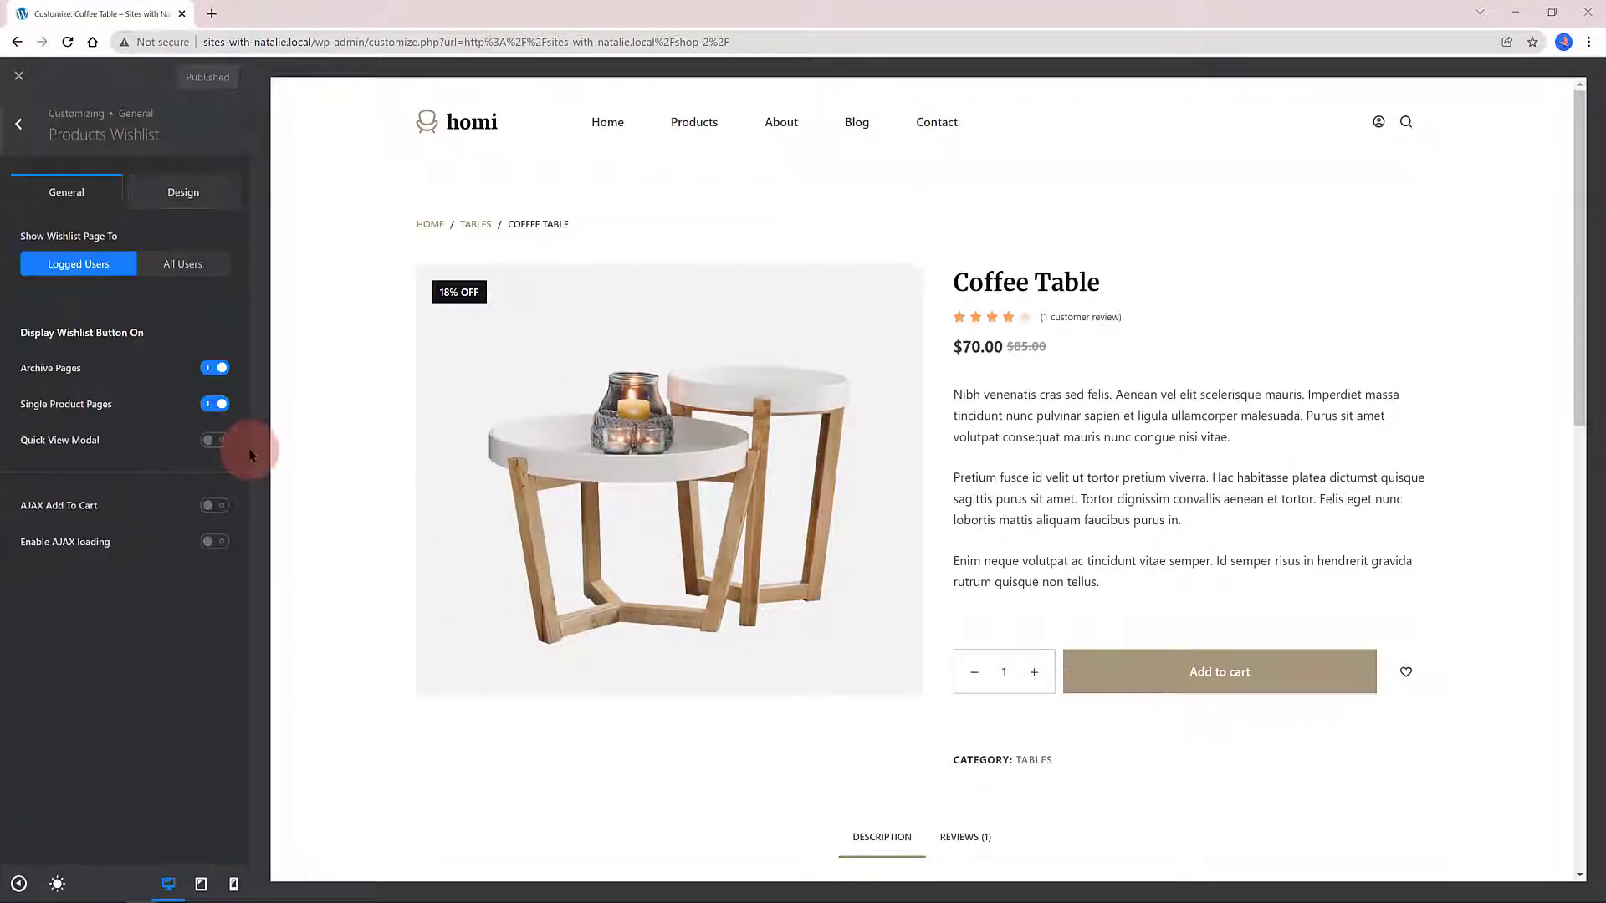
left_click(215, 440)
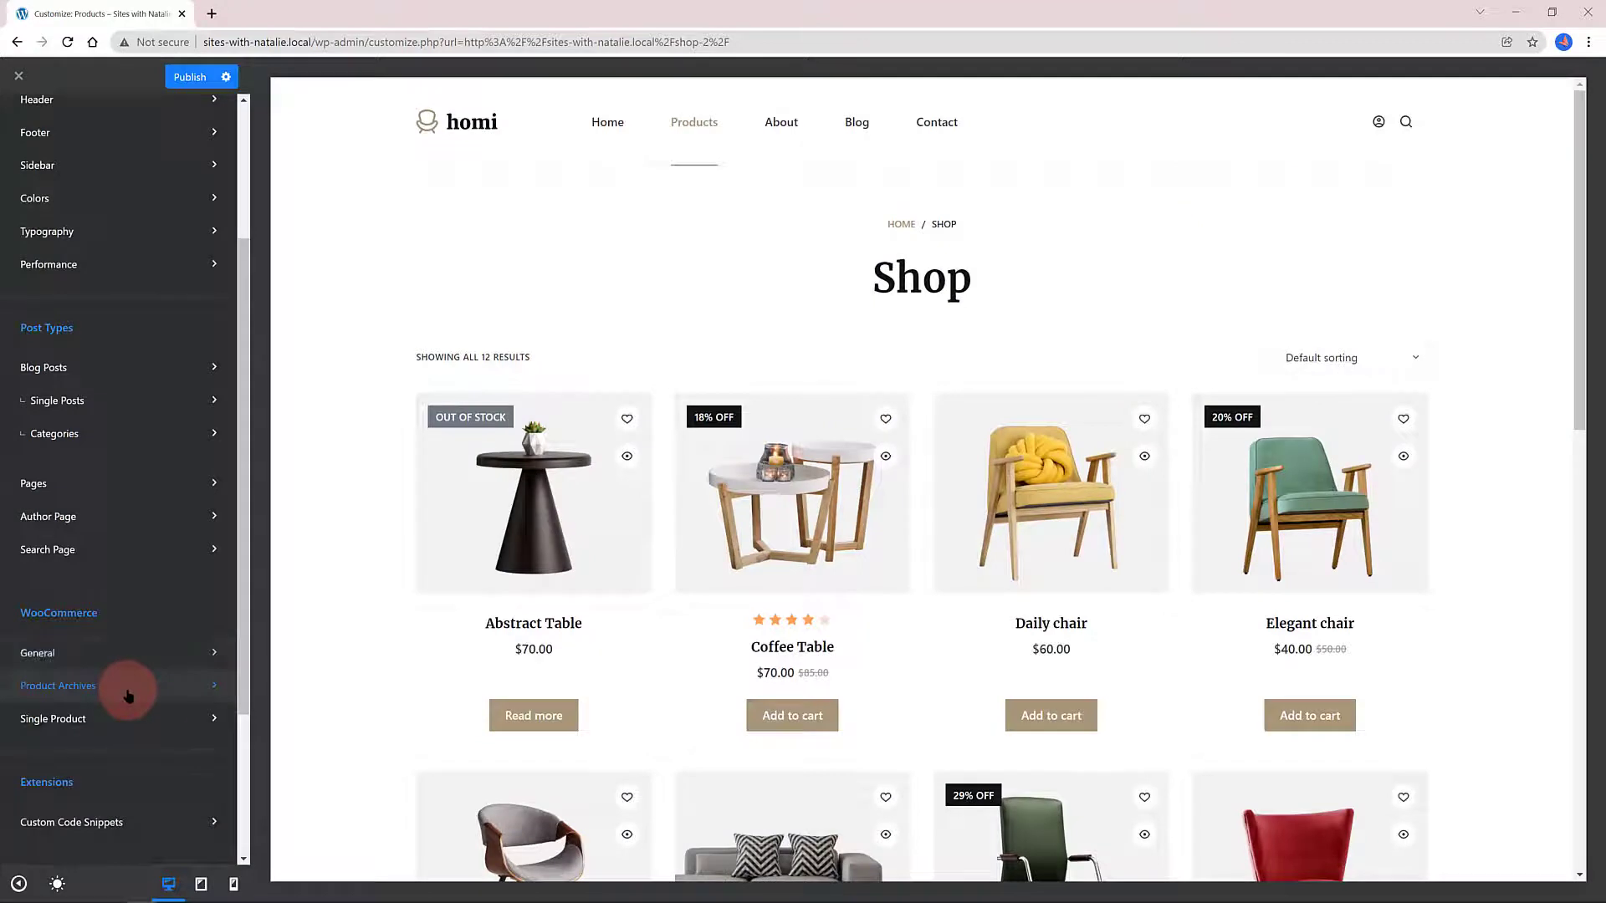
In Product Archives, toggle the Shop title off and back on, then reduce columns from 4 to 3.
left_click(128, 694)
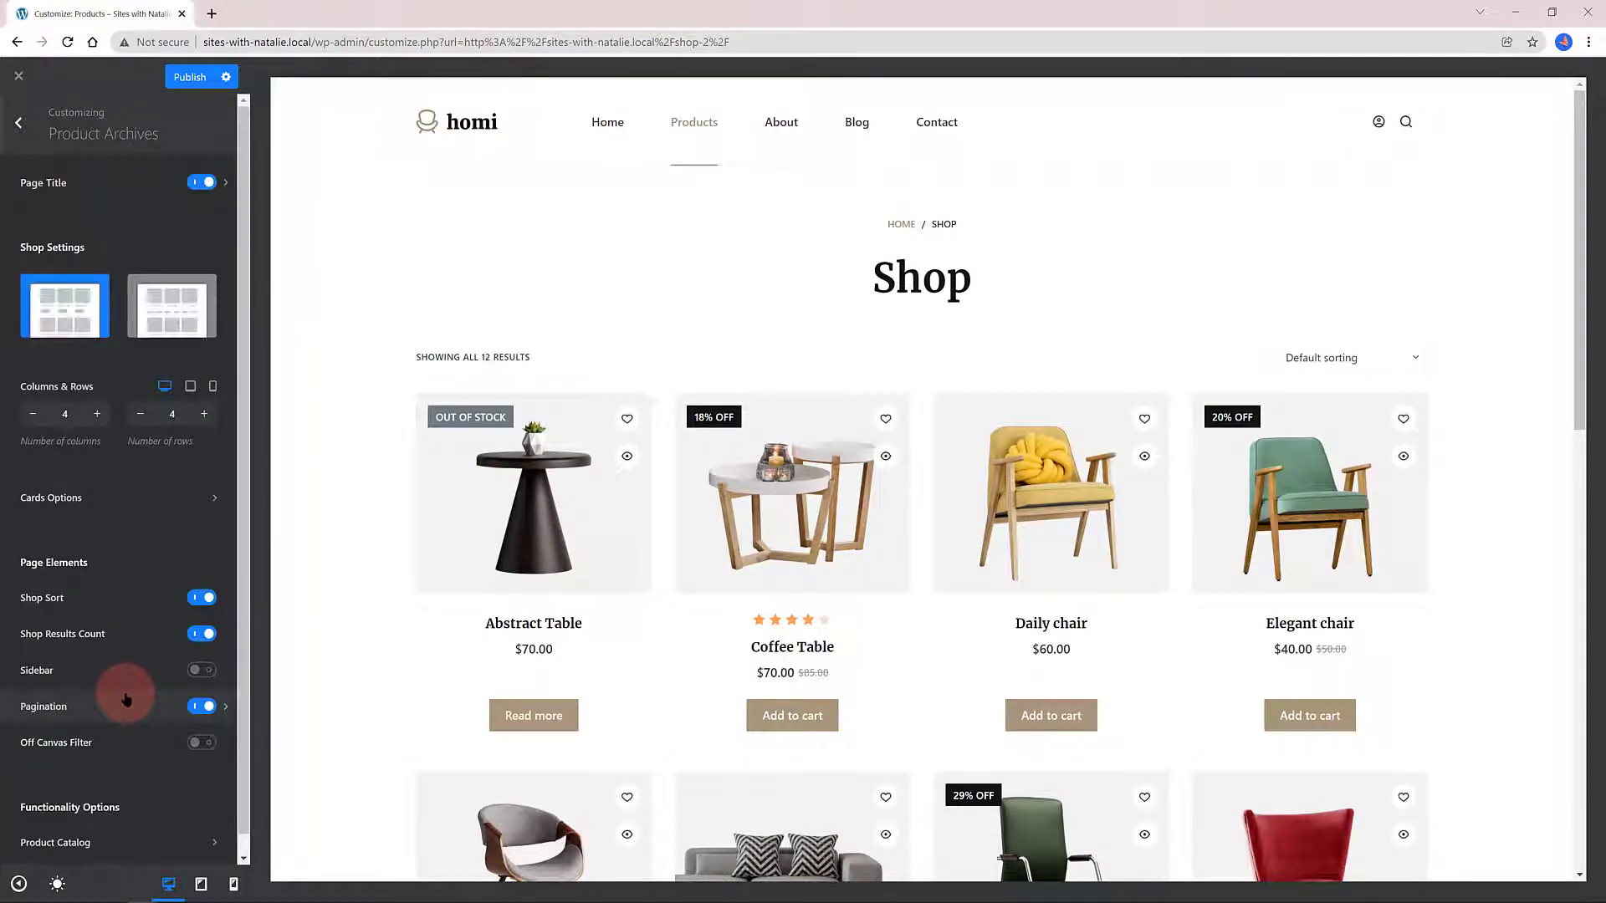
left_click(189, 189)
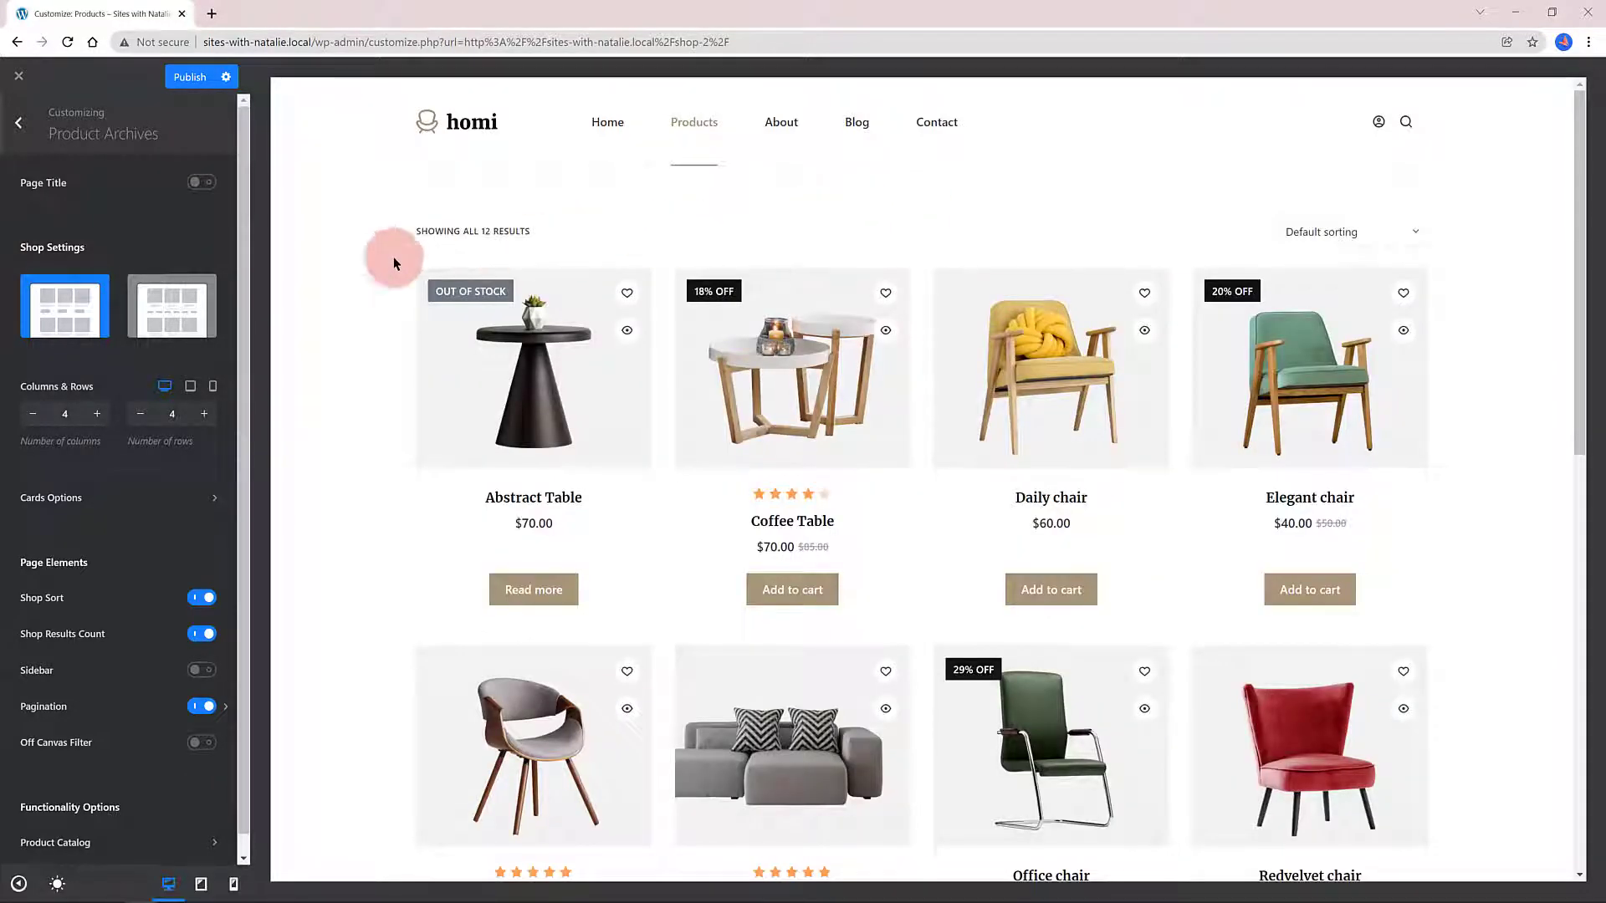
left_click(208, 189)
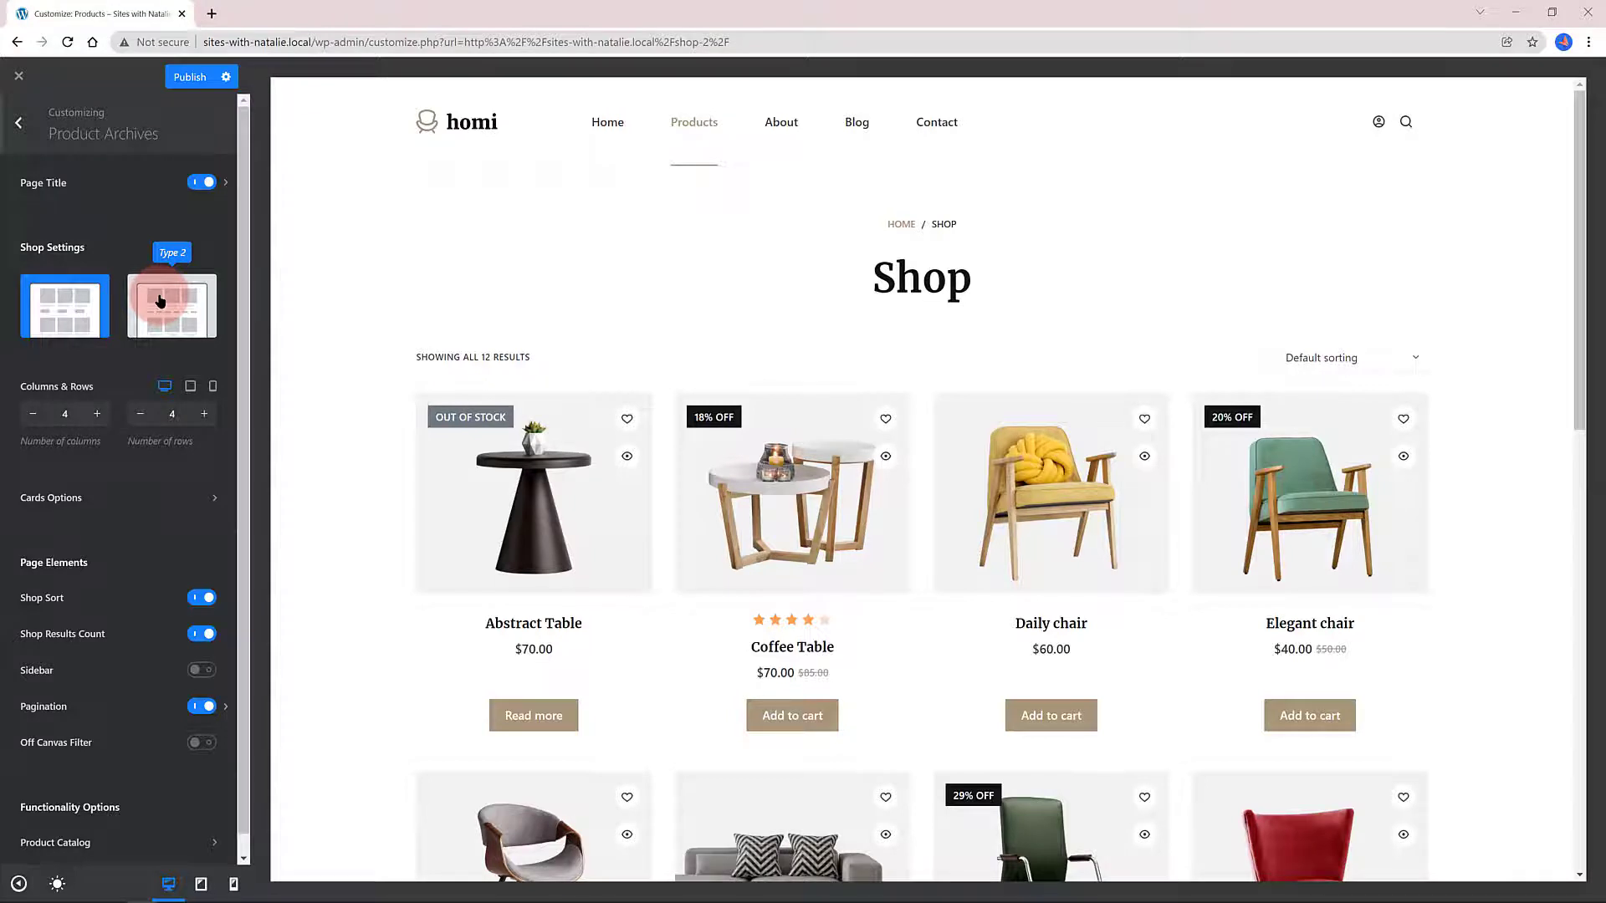
left_click(67, 416)
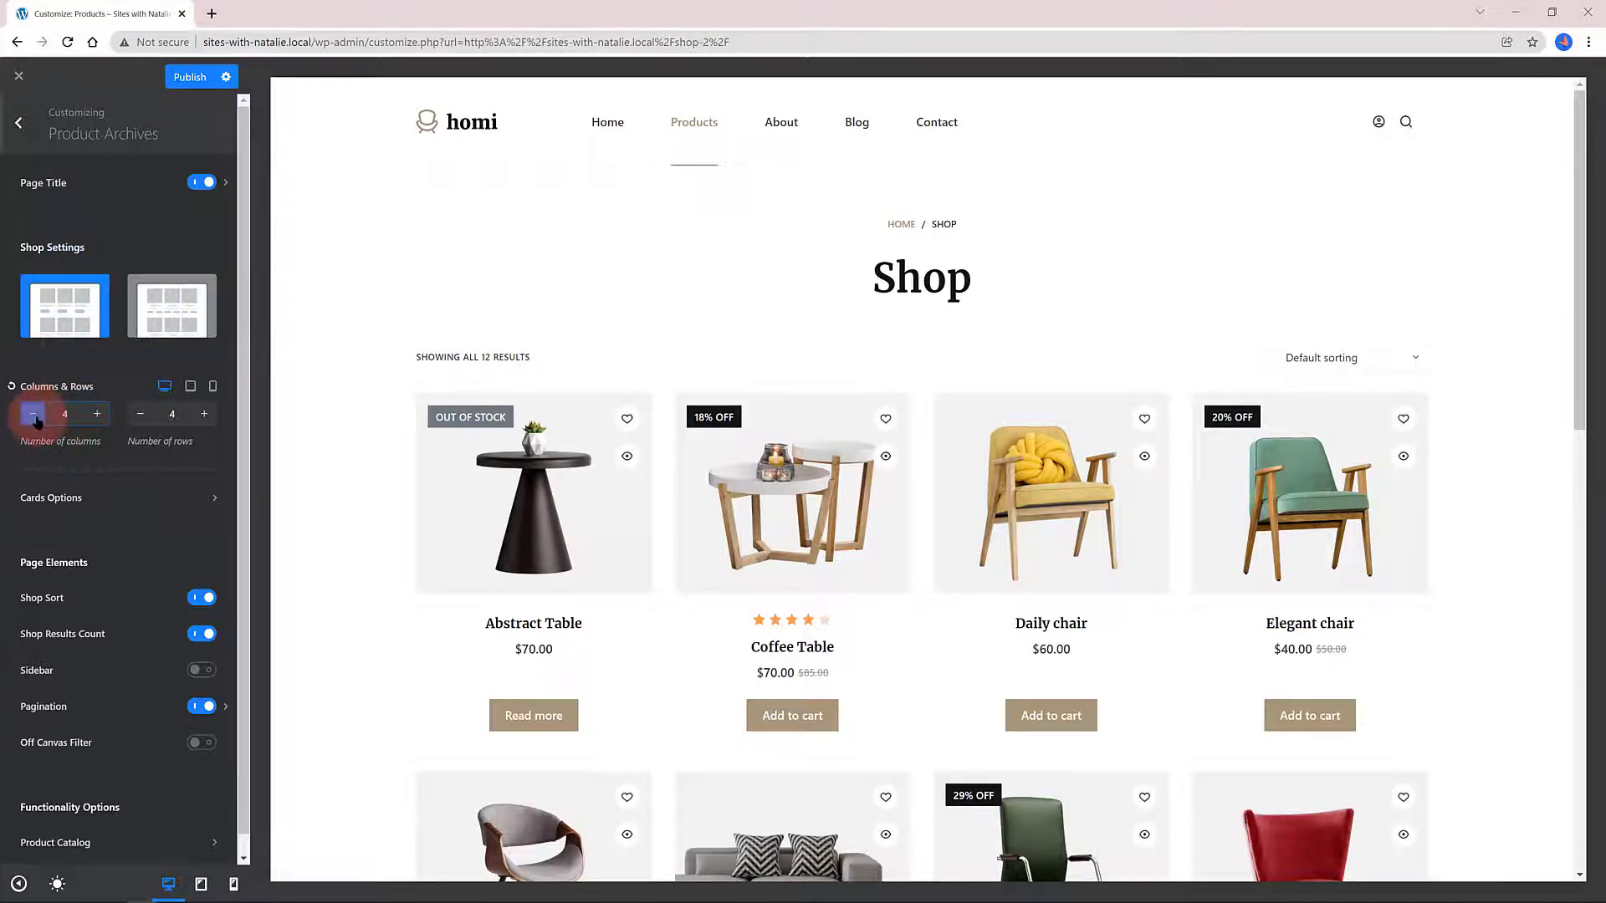
left_click(34, 414)
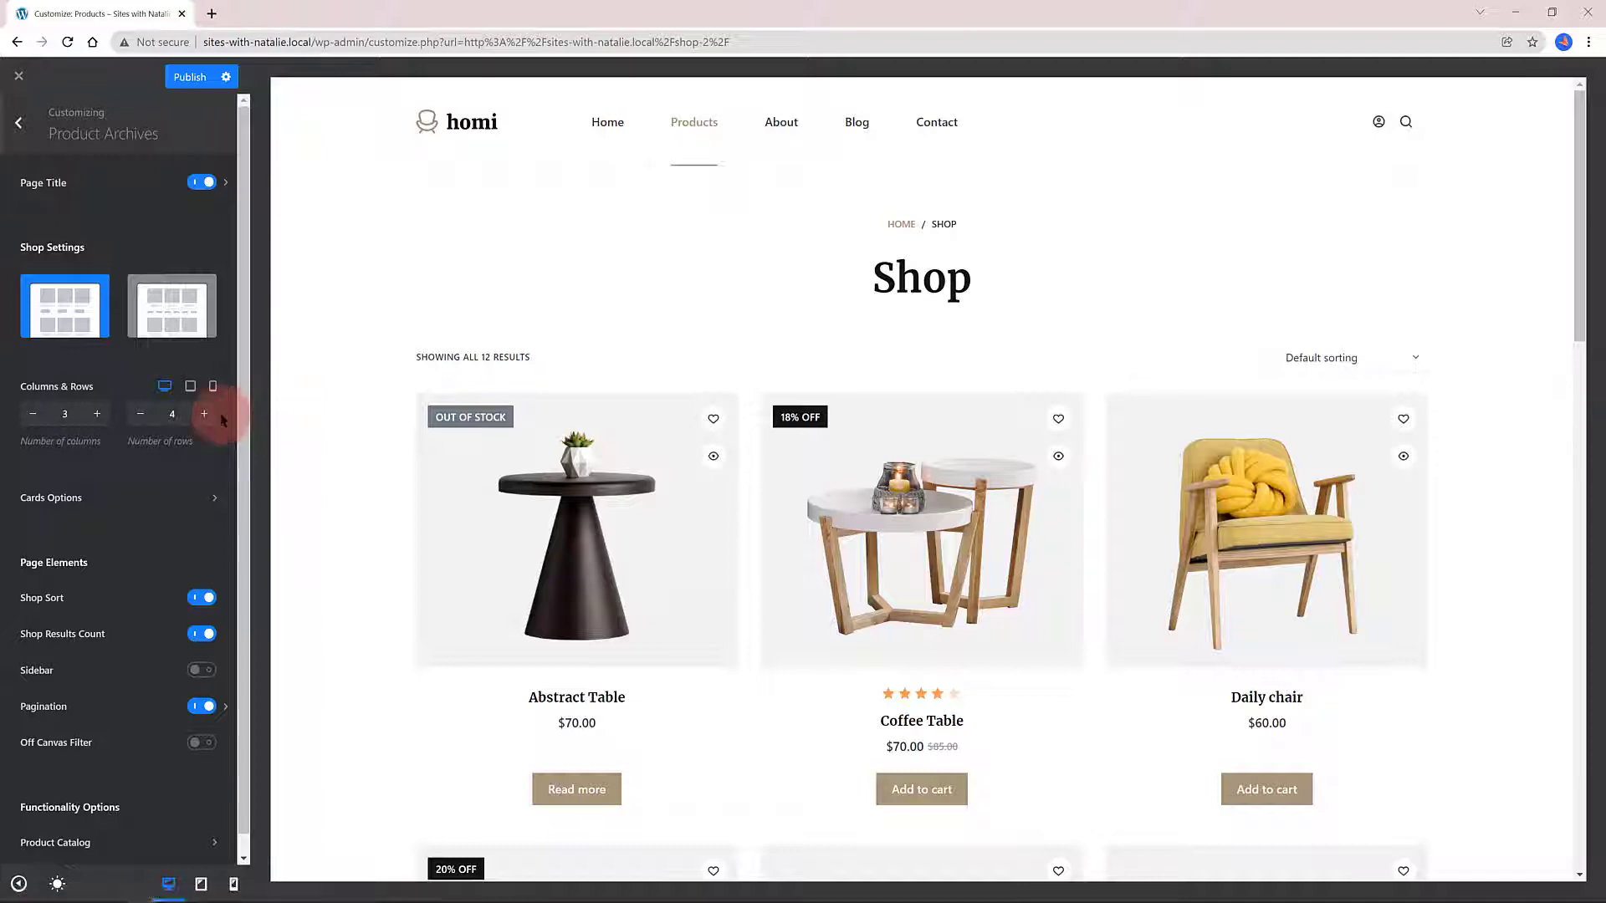
Switch the Shop preview to mobile width and scroll through the one-per-row product list.
left_click(212, 385)
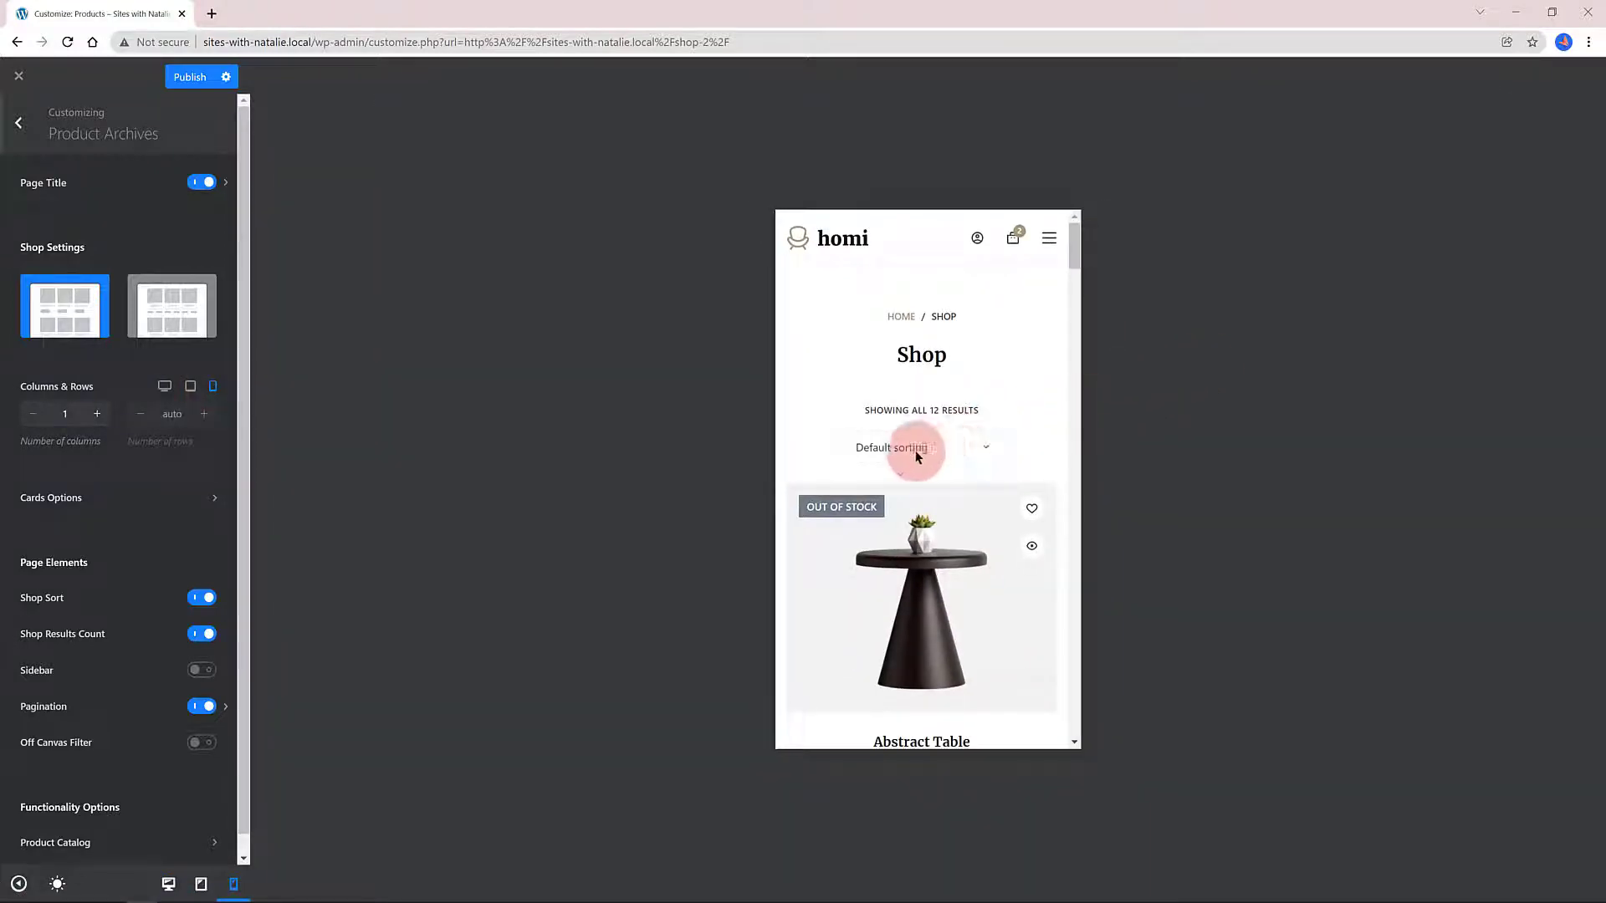
scroll(968, 435, "down", 4)
scroll(968, 439, "down", 5)
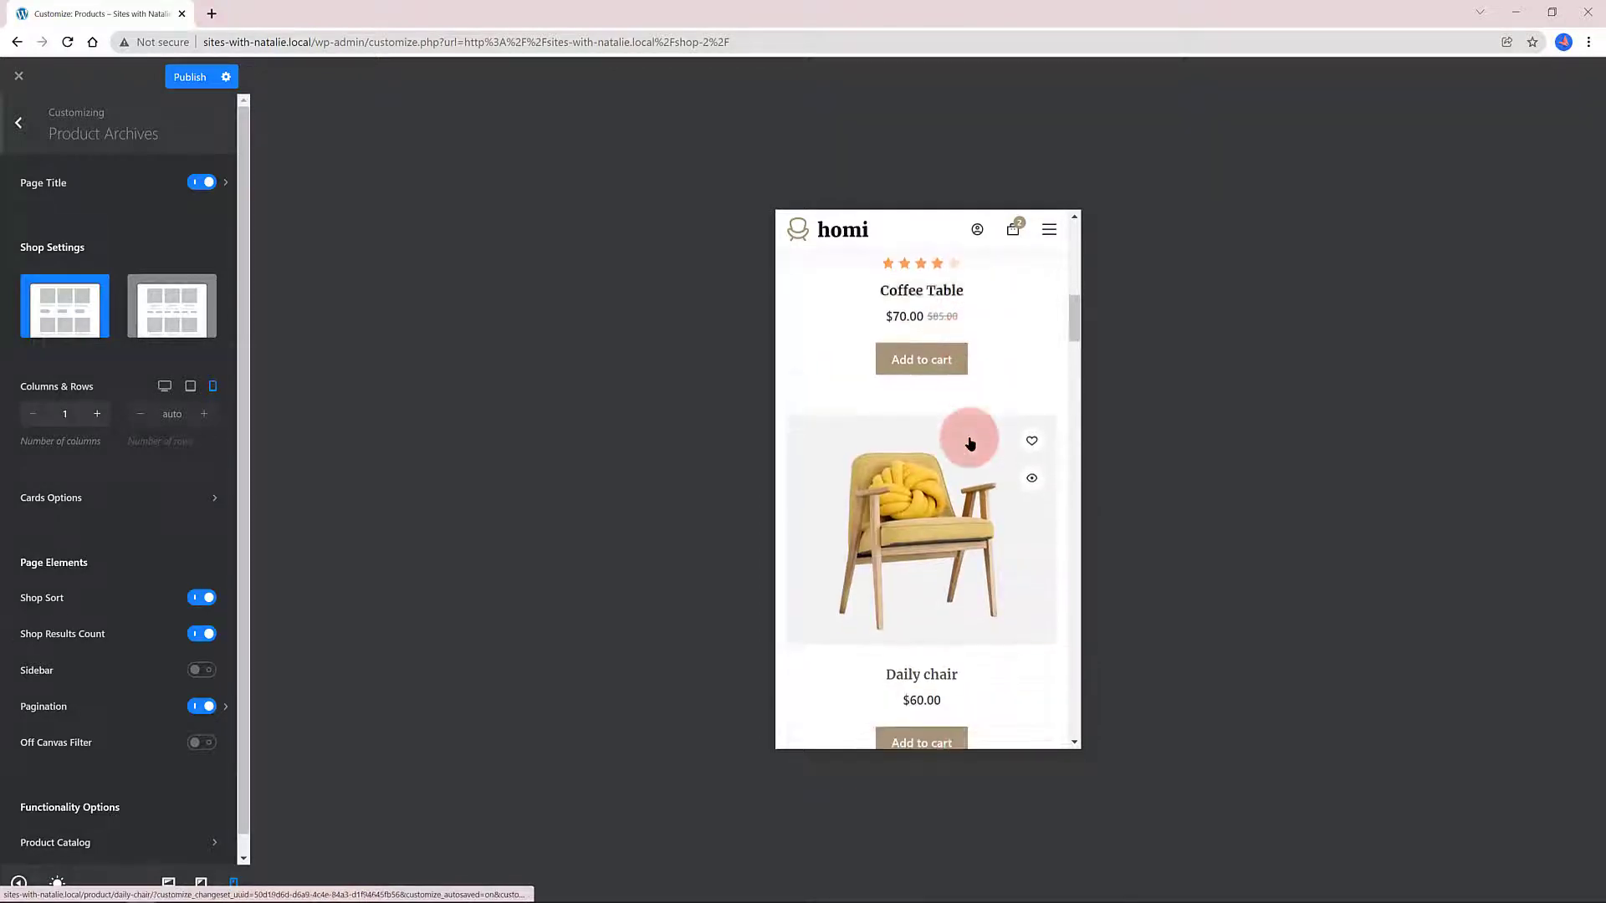
scroll(969, 443, "down", 5)
scroll(969, 443, "down", 4)
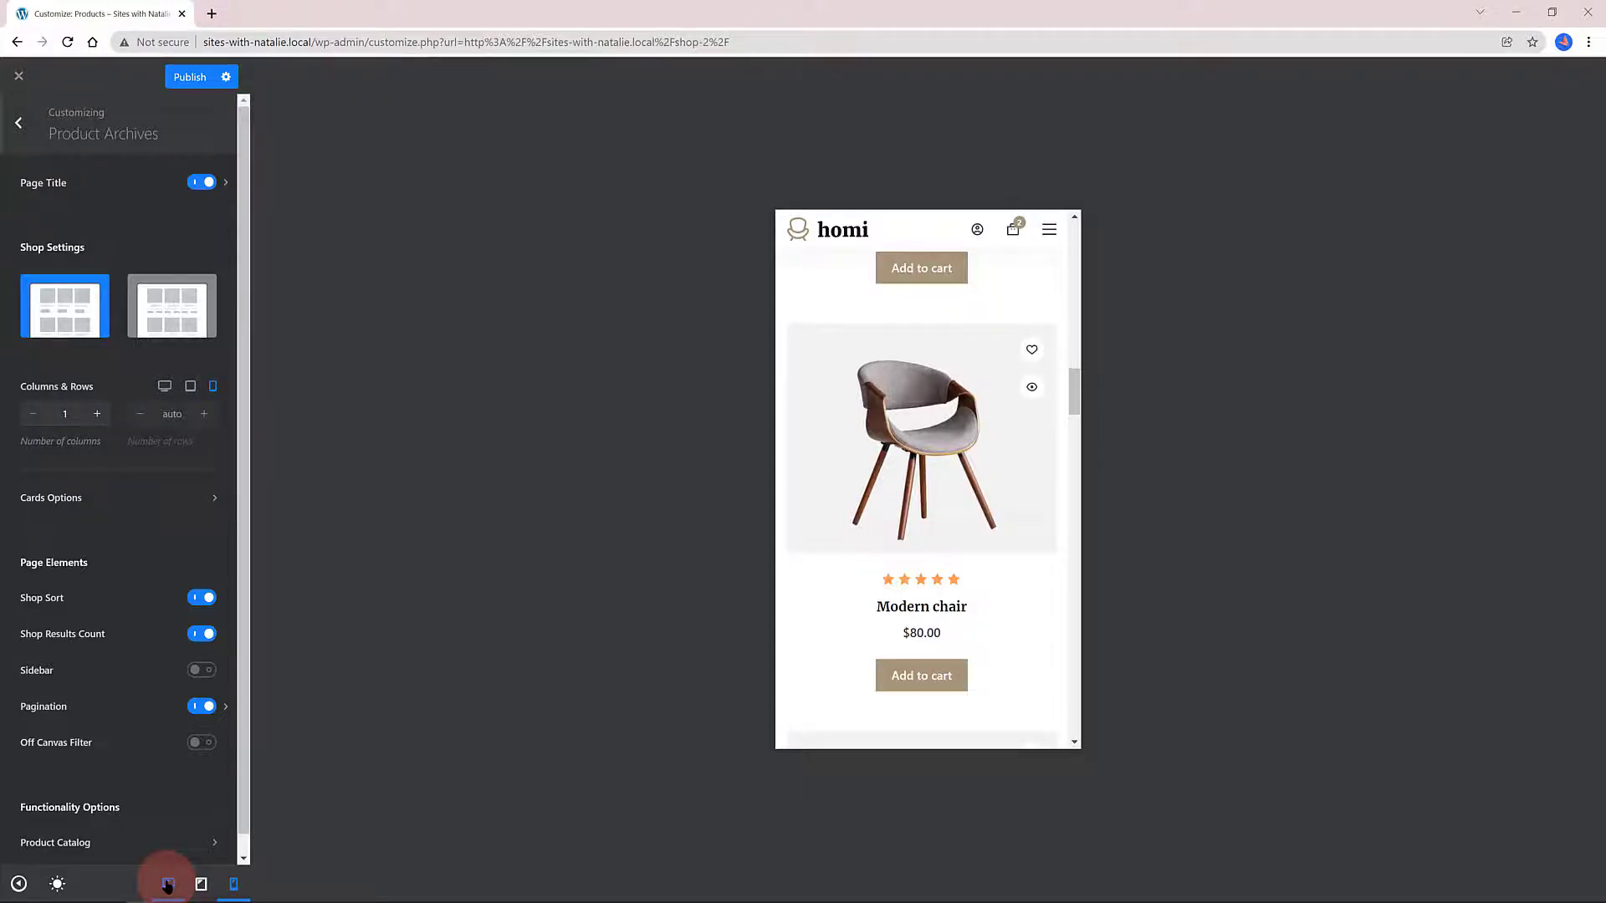
Return the preview to desktop width and review the product card image ratio and size settings.
left_click(167, 884)
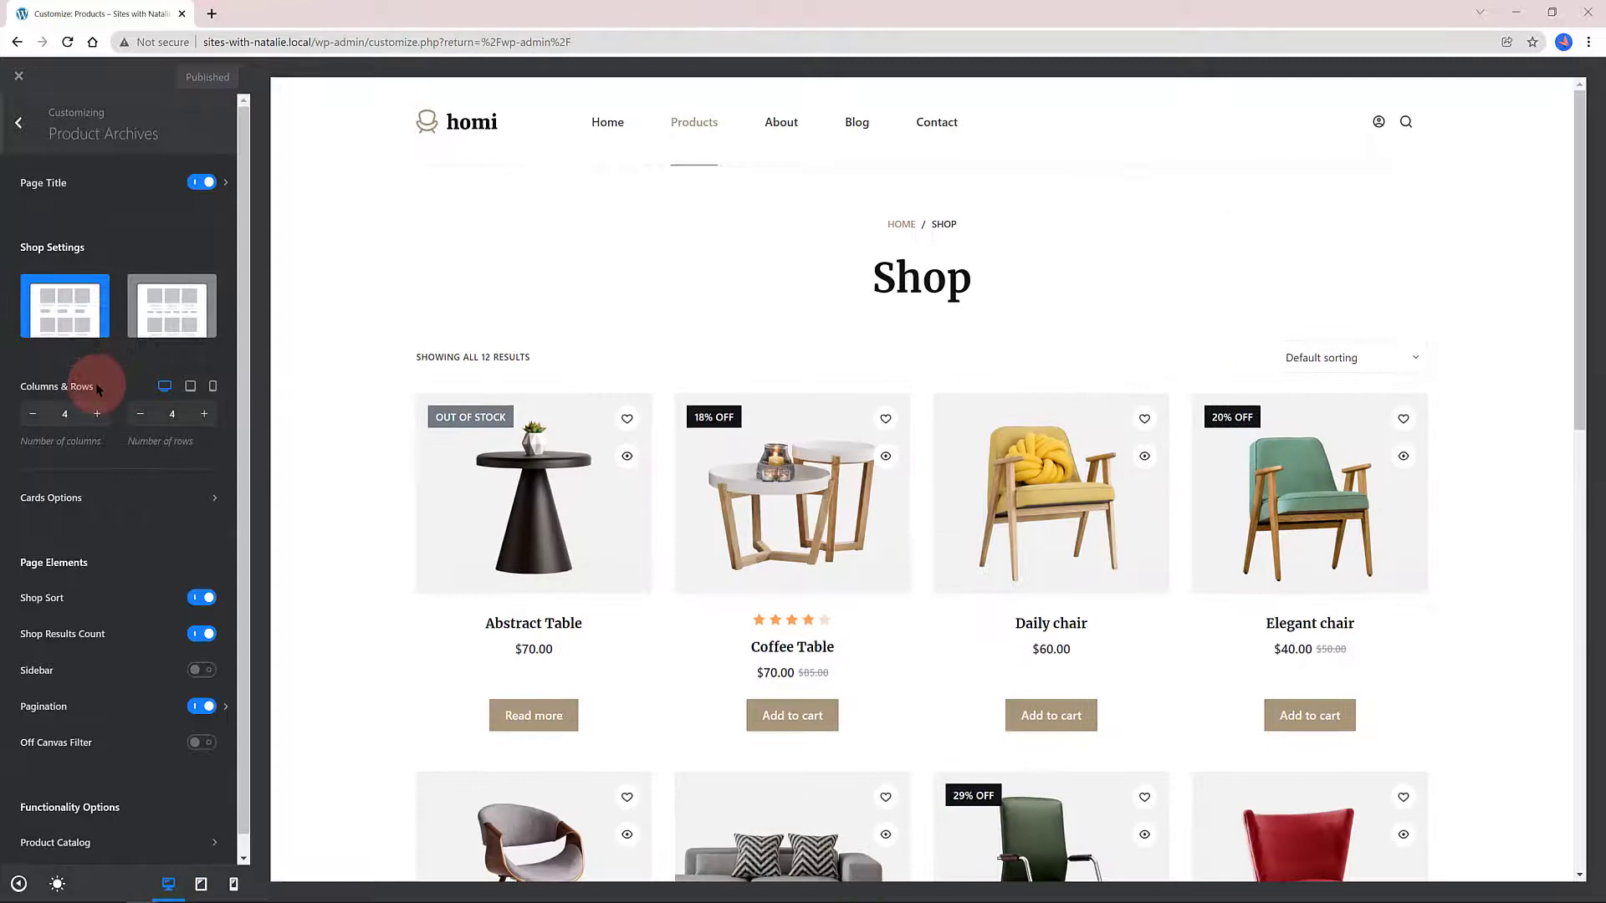
left_click(143, 500)
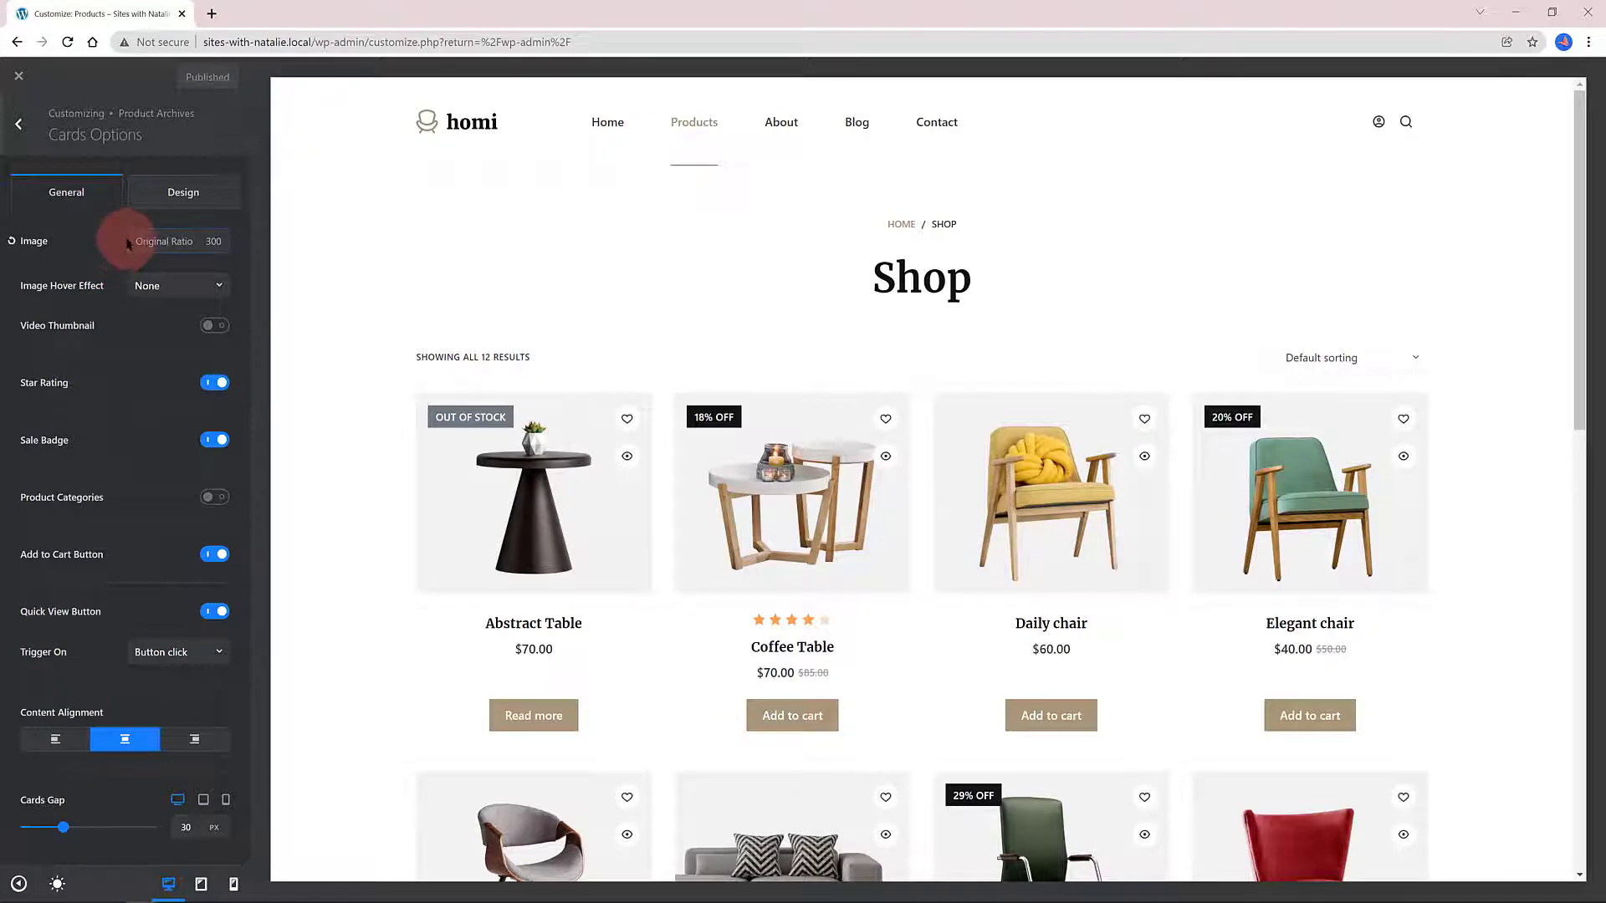
left_click(157, 244)
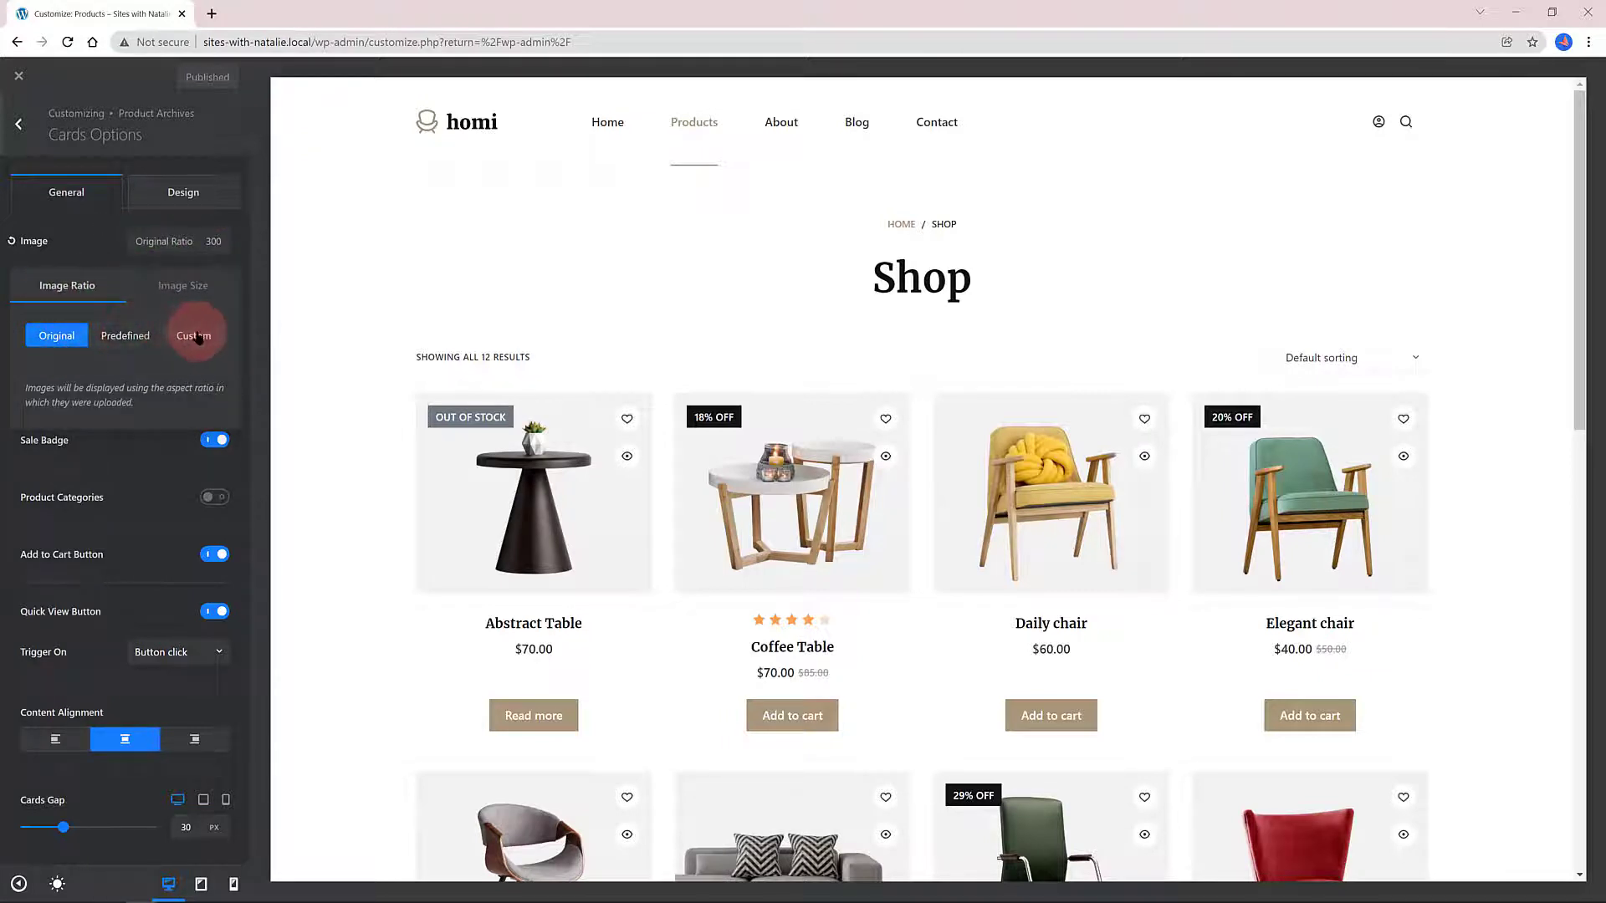
left_click(194, 286)
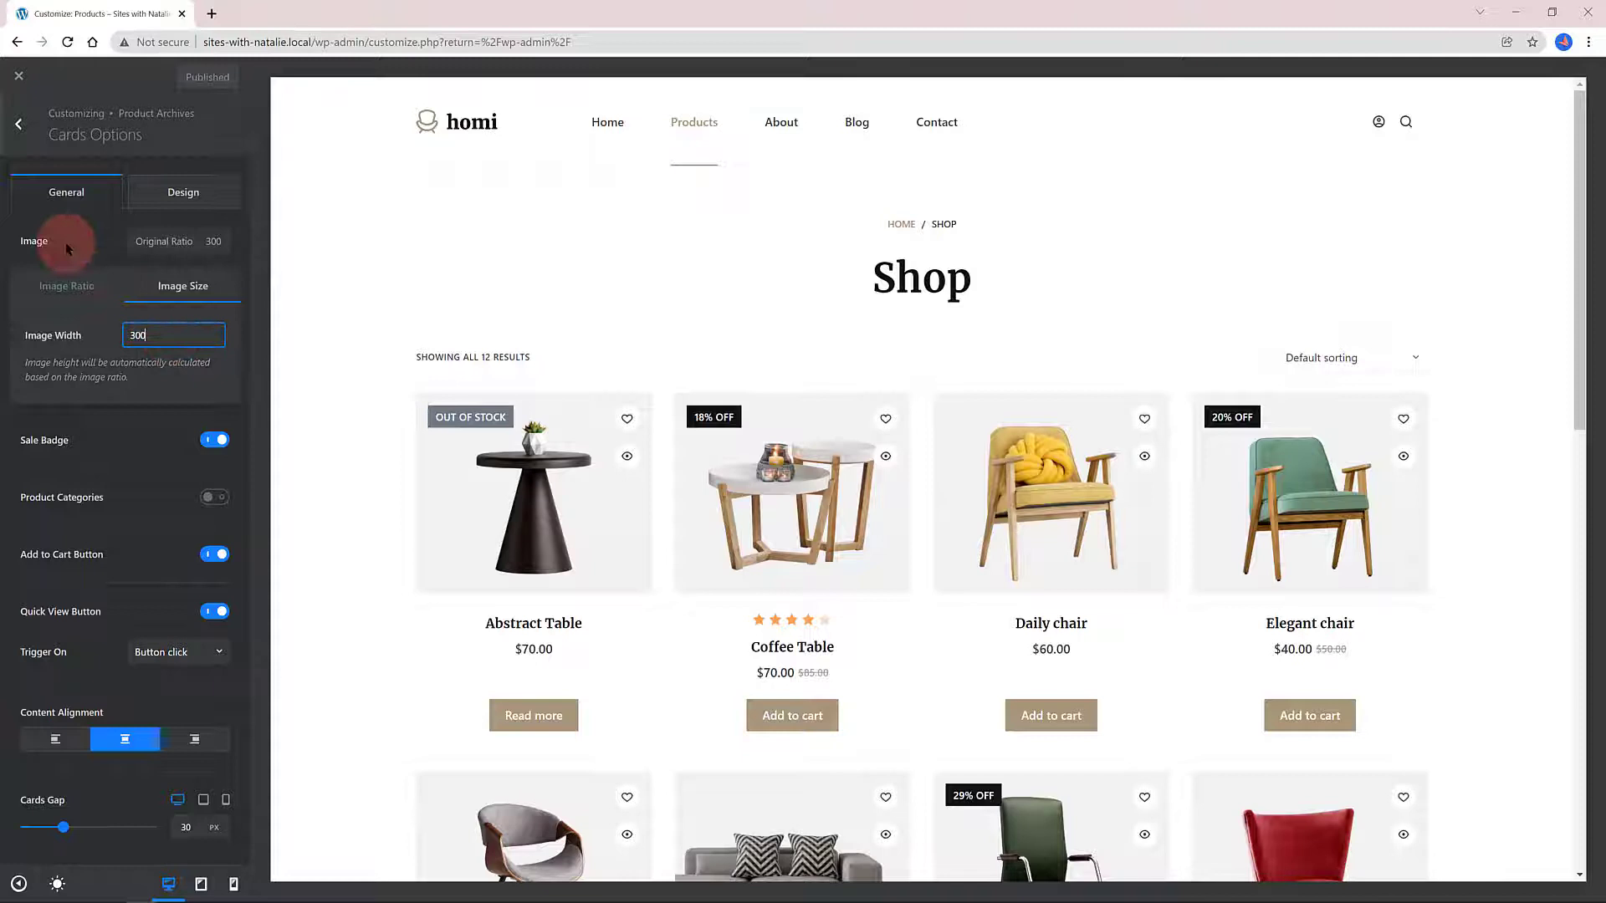
left_click(163, 243)
Set the card Image Hover Effect to Zoom In, then toggle Video Thumbnail on and back off.
left_click(208, 194)
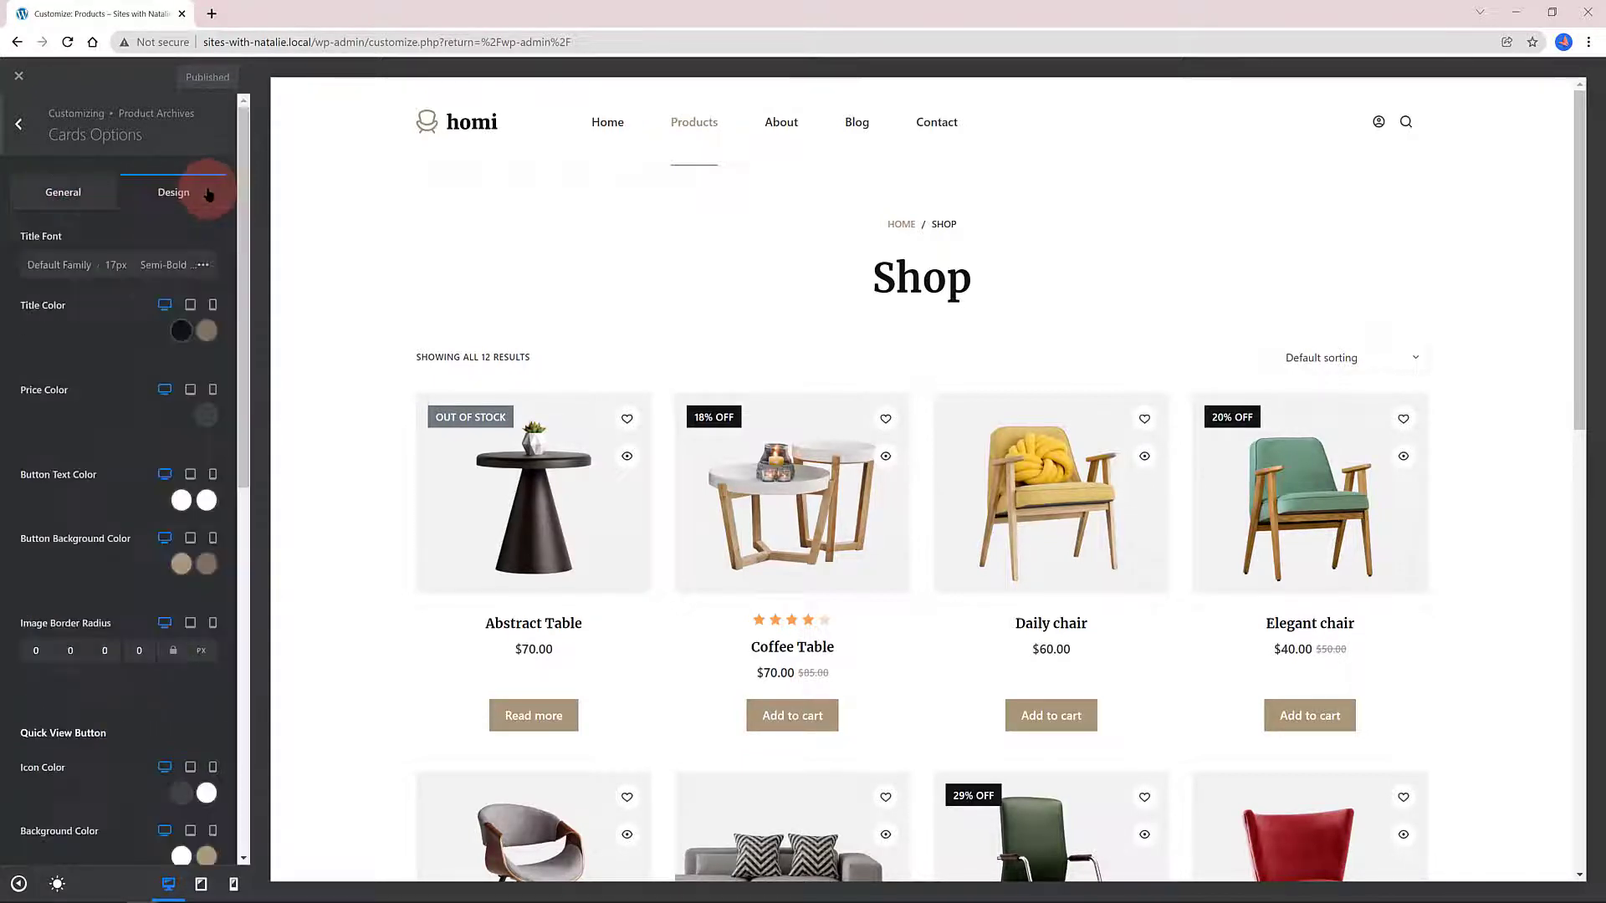
left_click(167, 285)
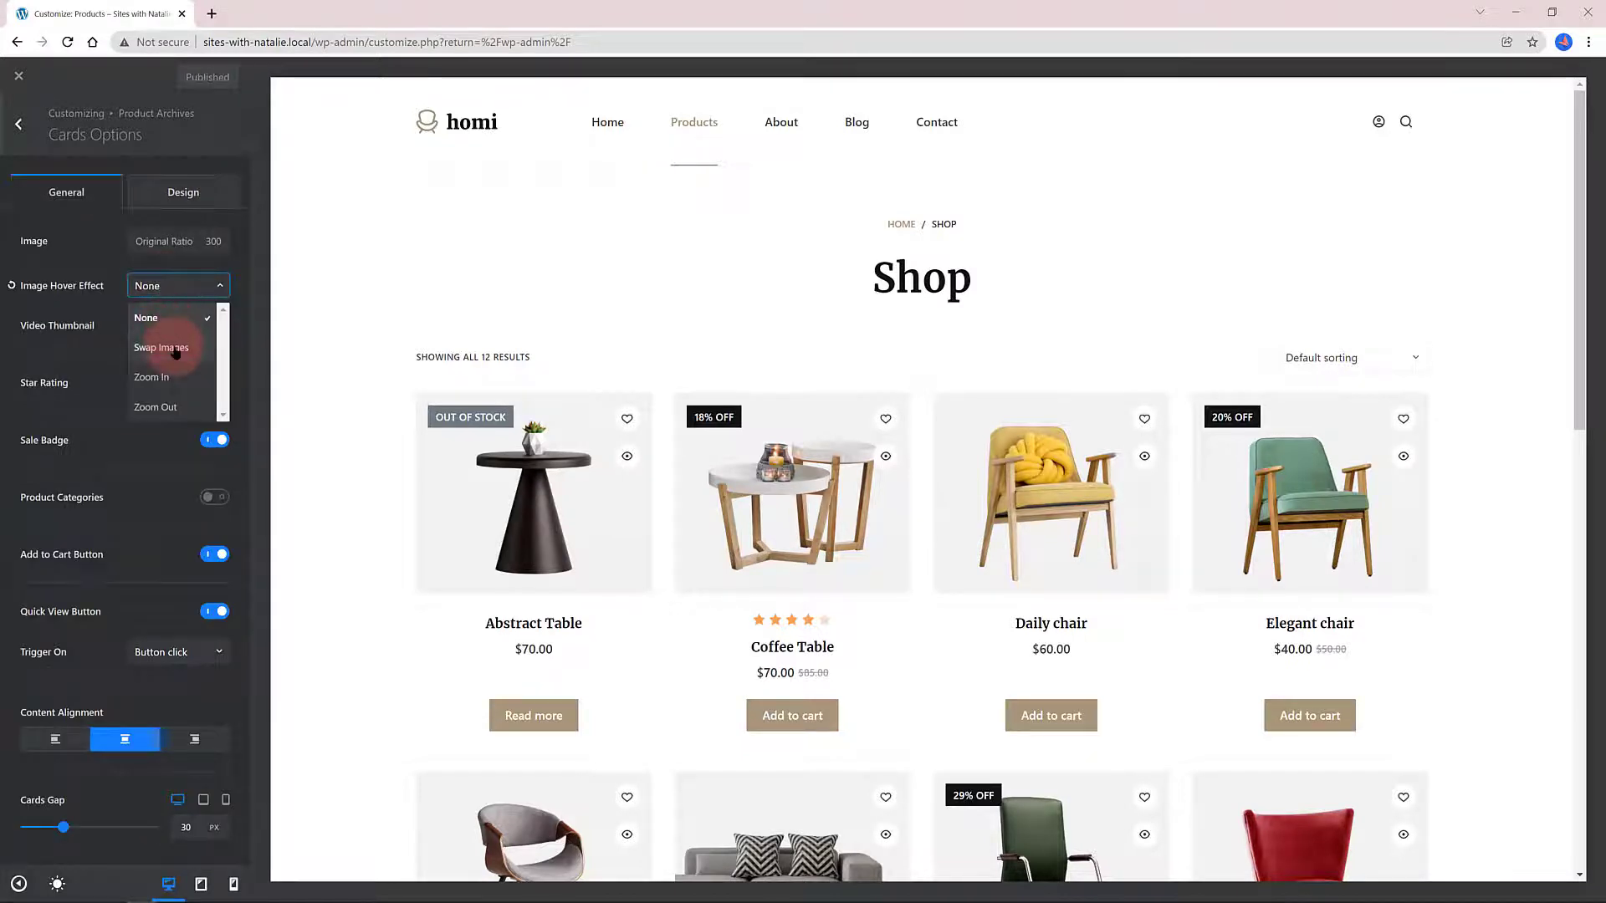
left_click(151, 377)
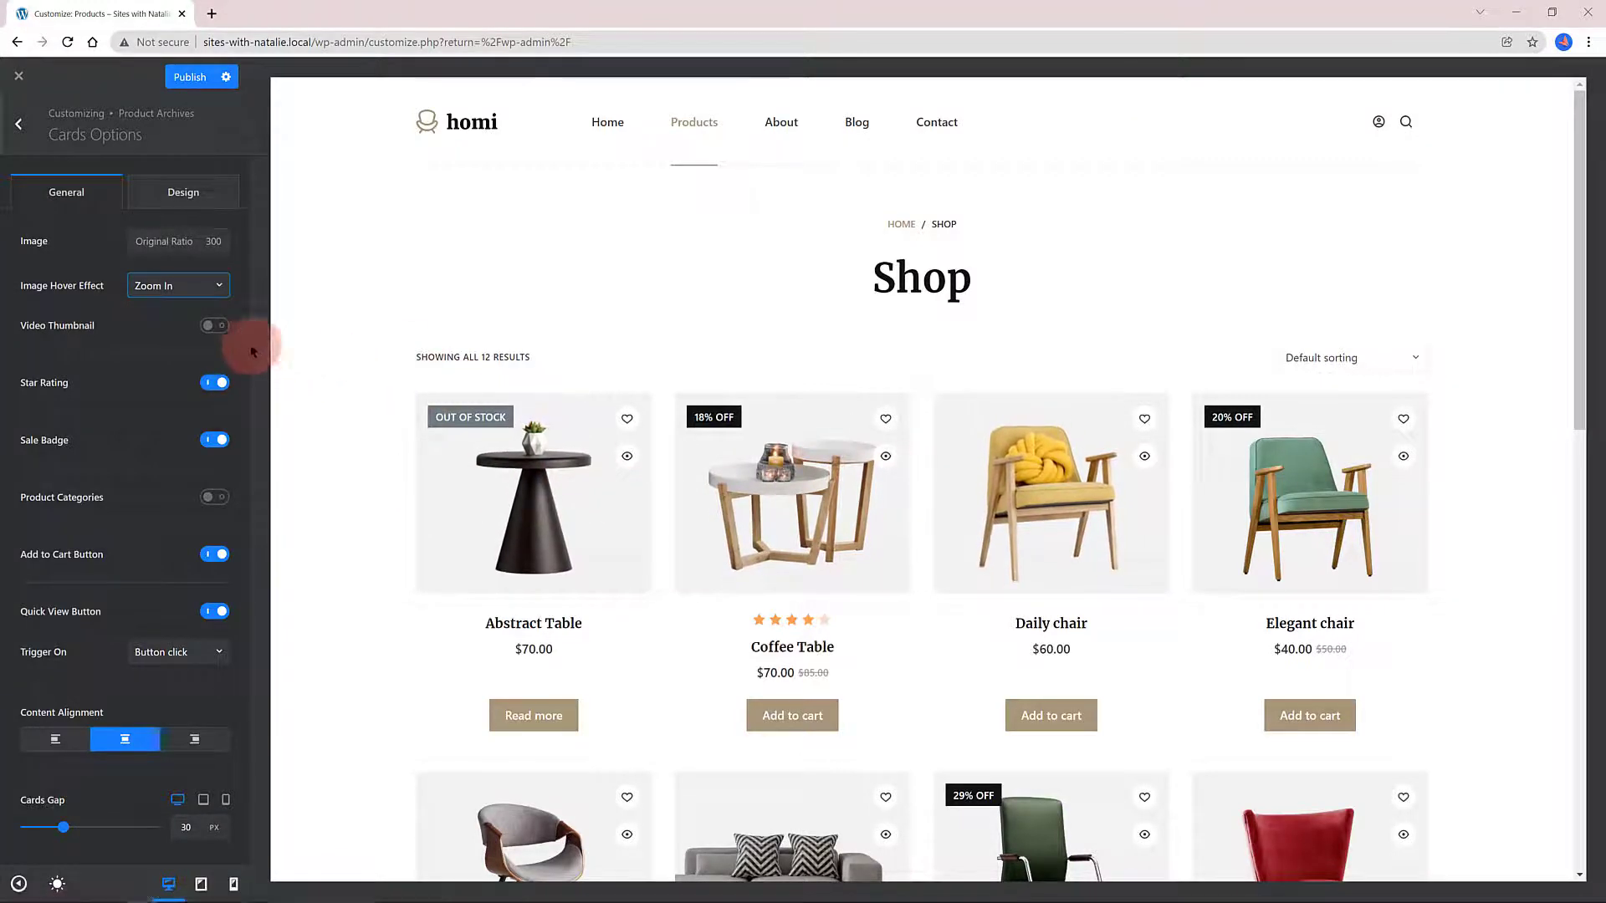
left_click(214, 325)
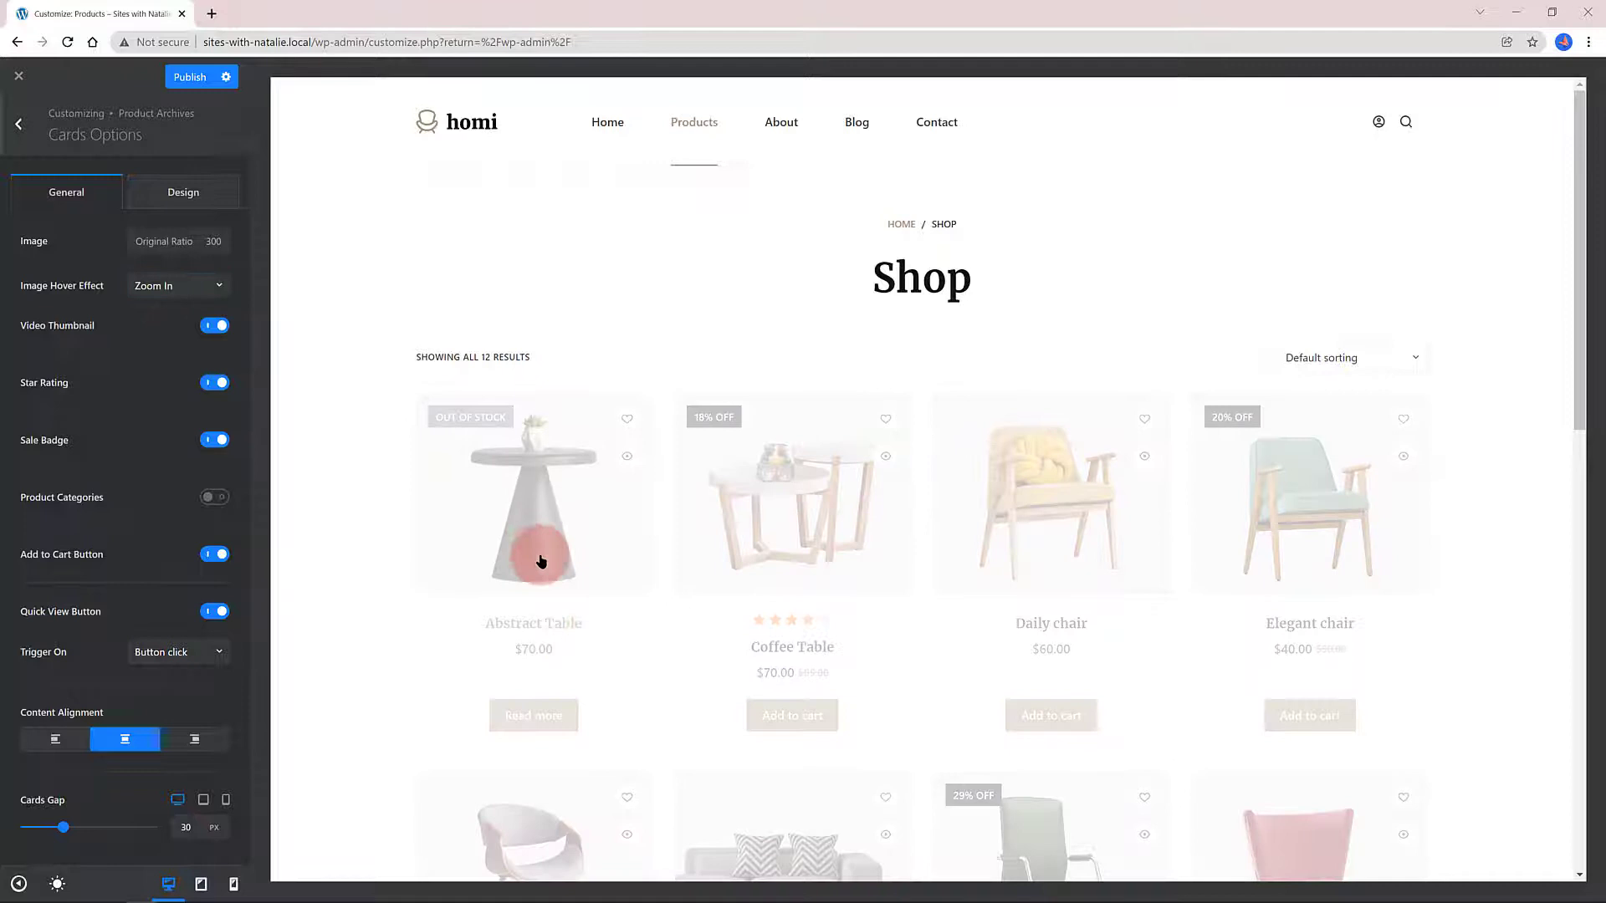
left_click(222, 329)
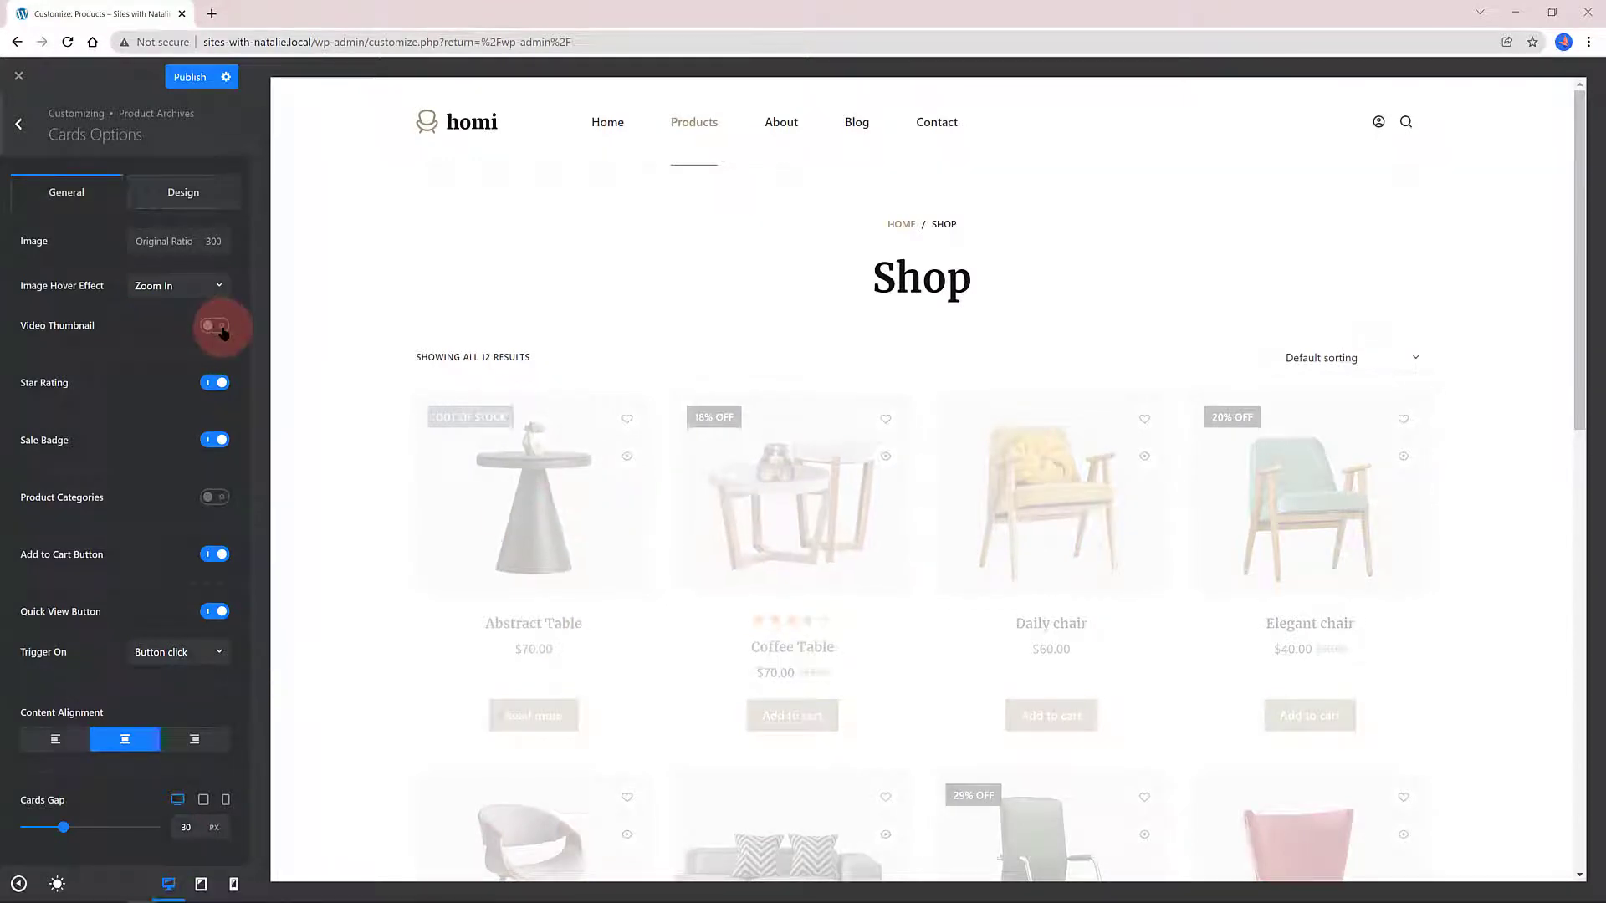
In Product Archives, choose the Type 2 card layout and switch on the shop Sidebar.
key("Escape")
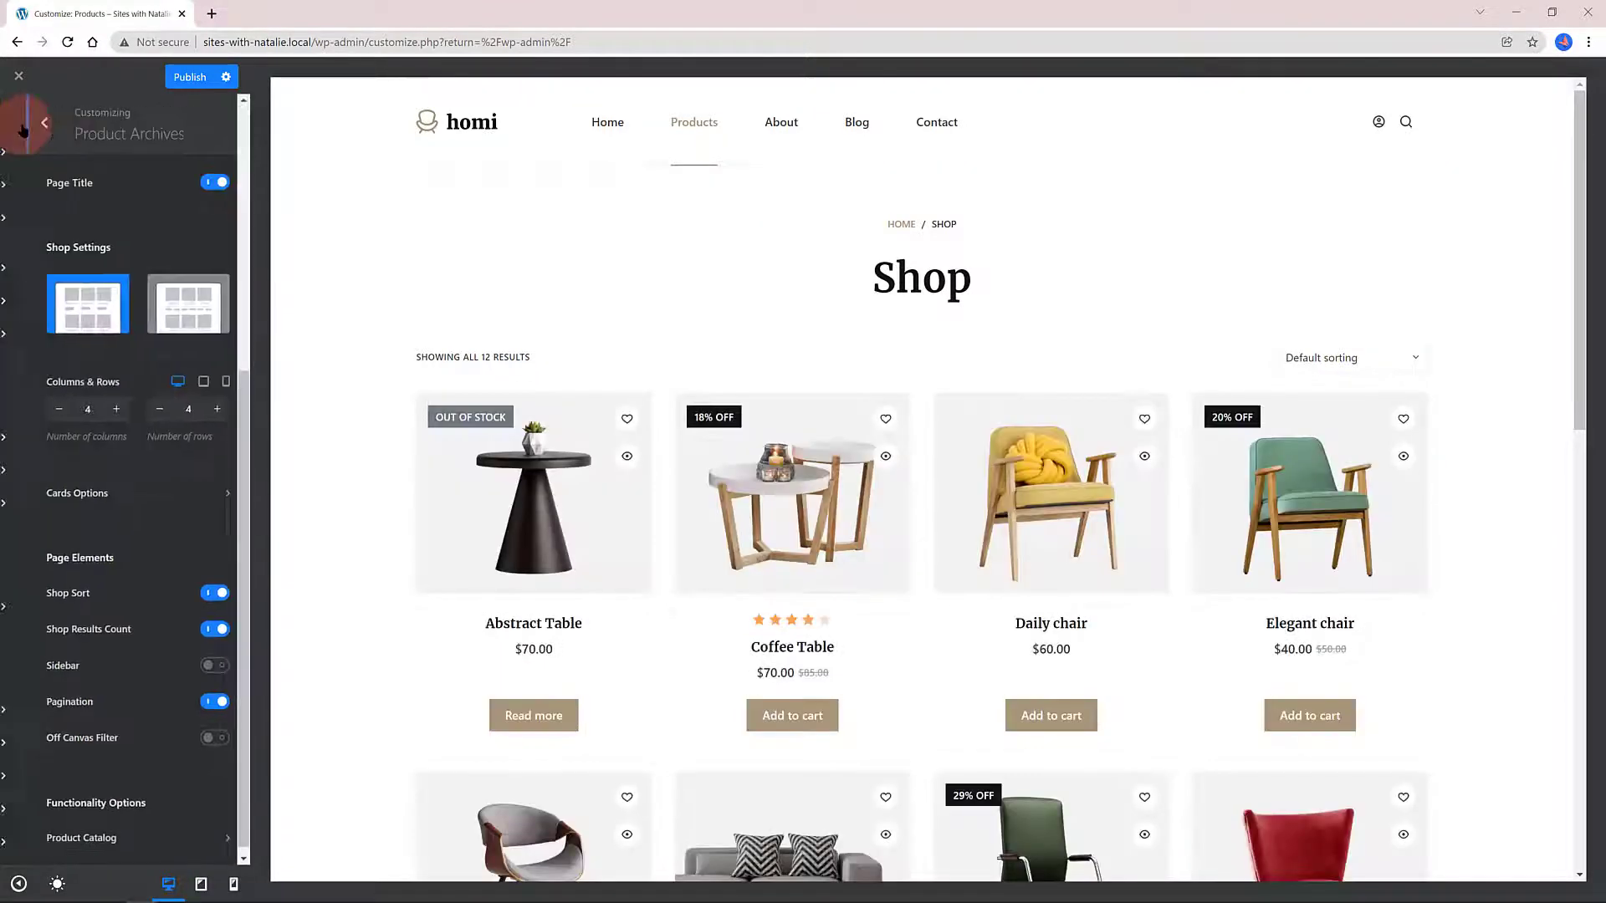
key("Escape")
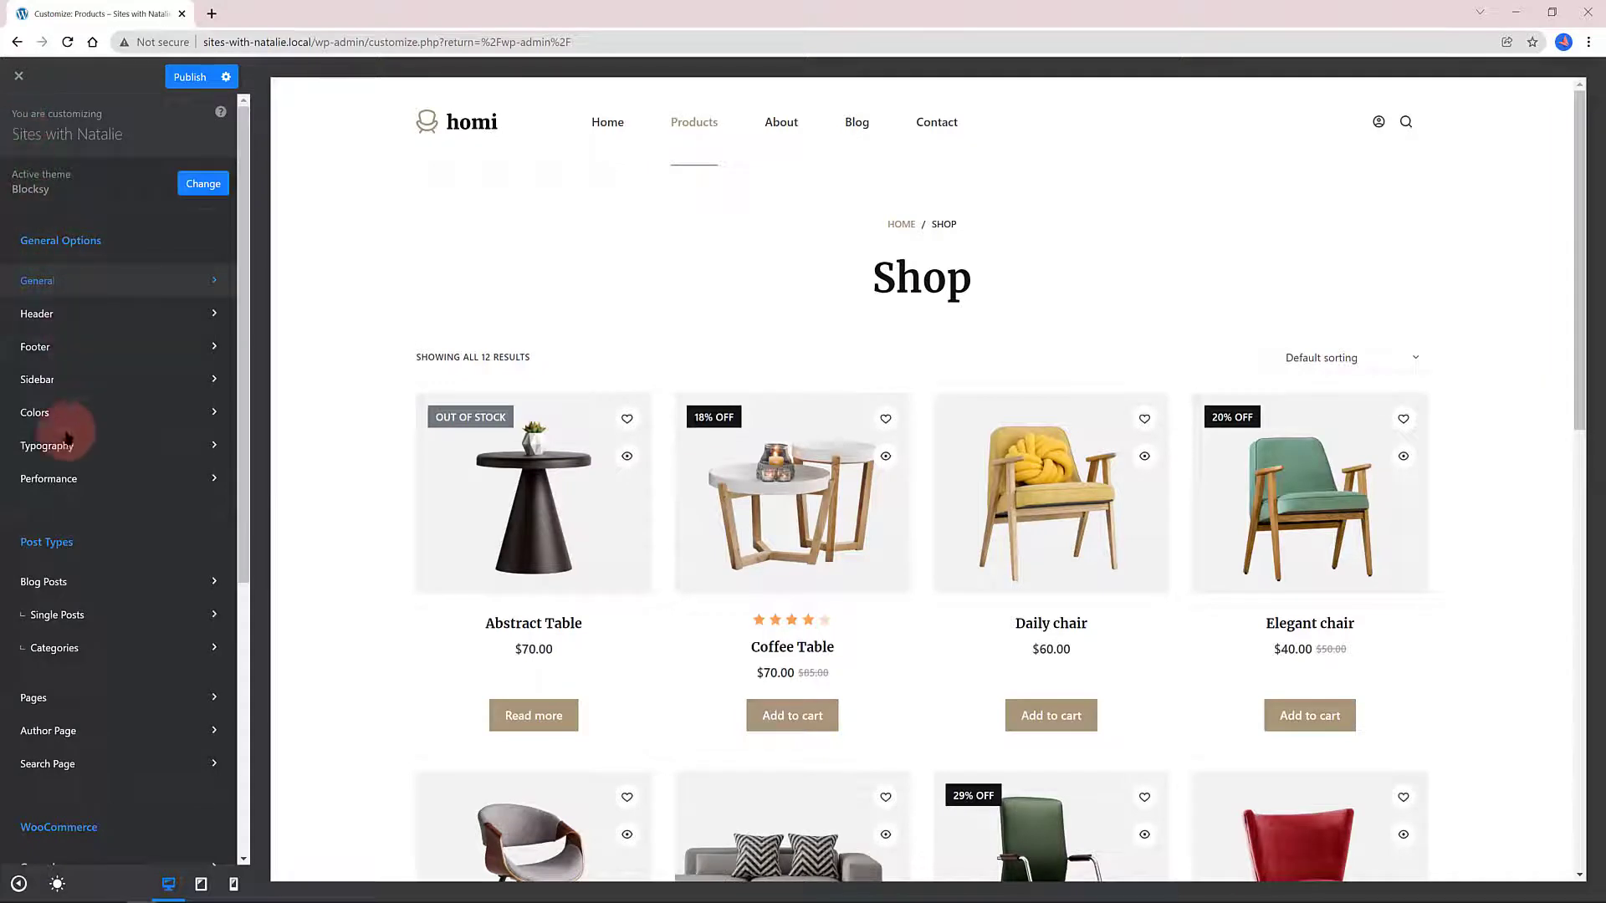
scroll(88, 577, "down", 4)
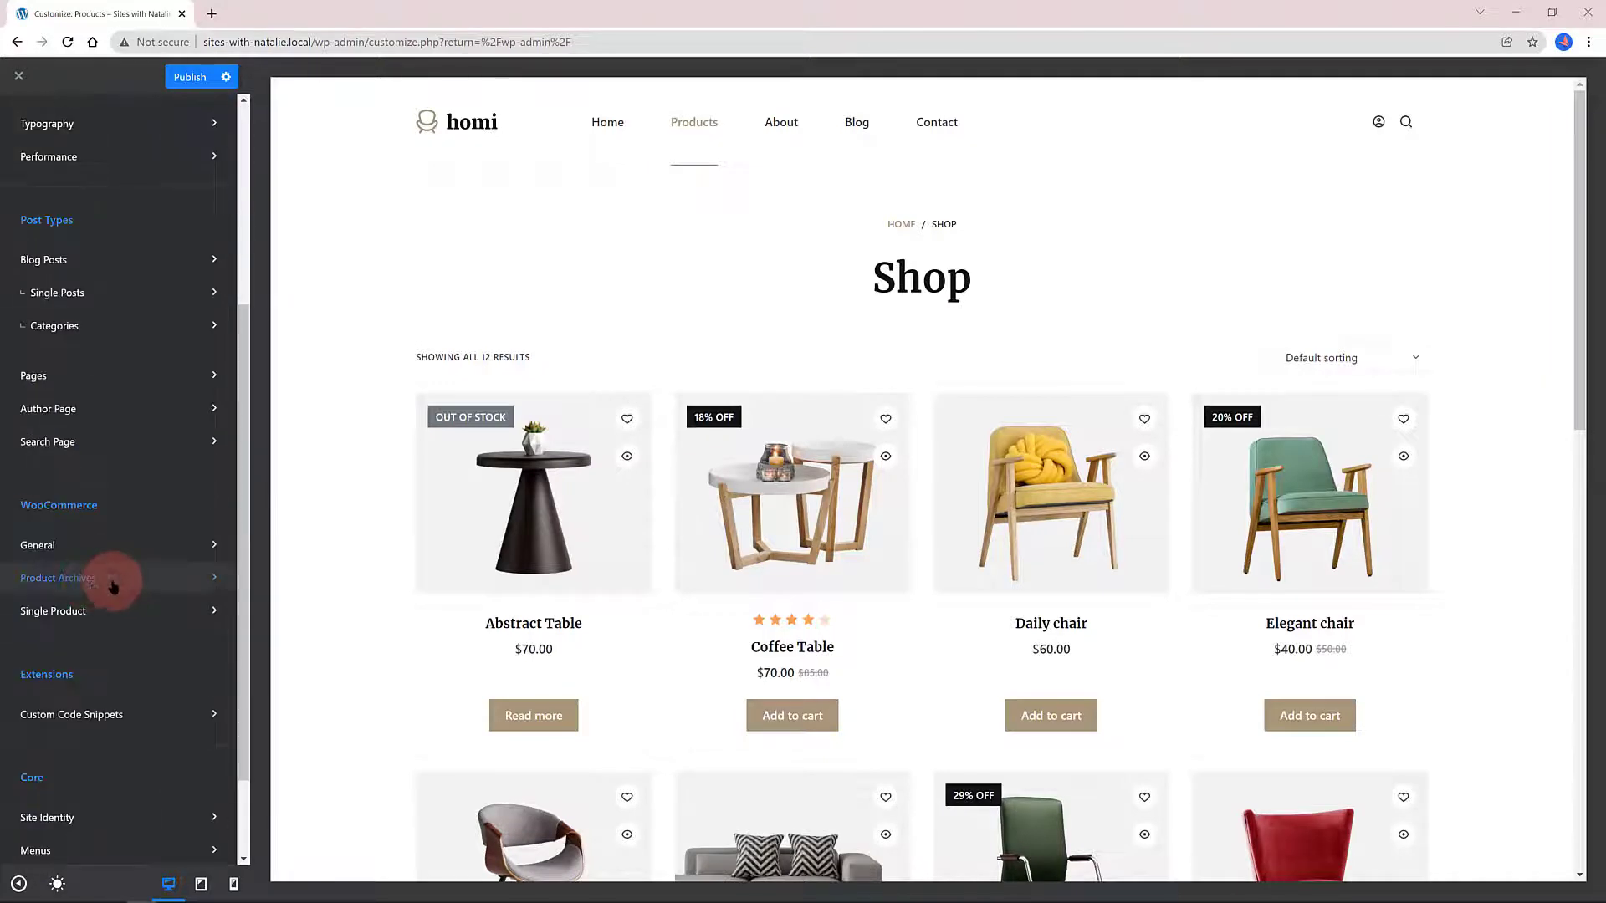
left_click(113, 578)
scroll(193, 635, "up", 1)
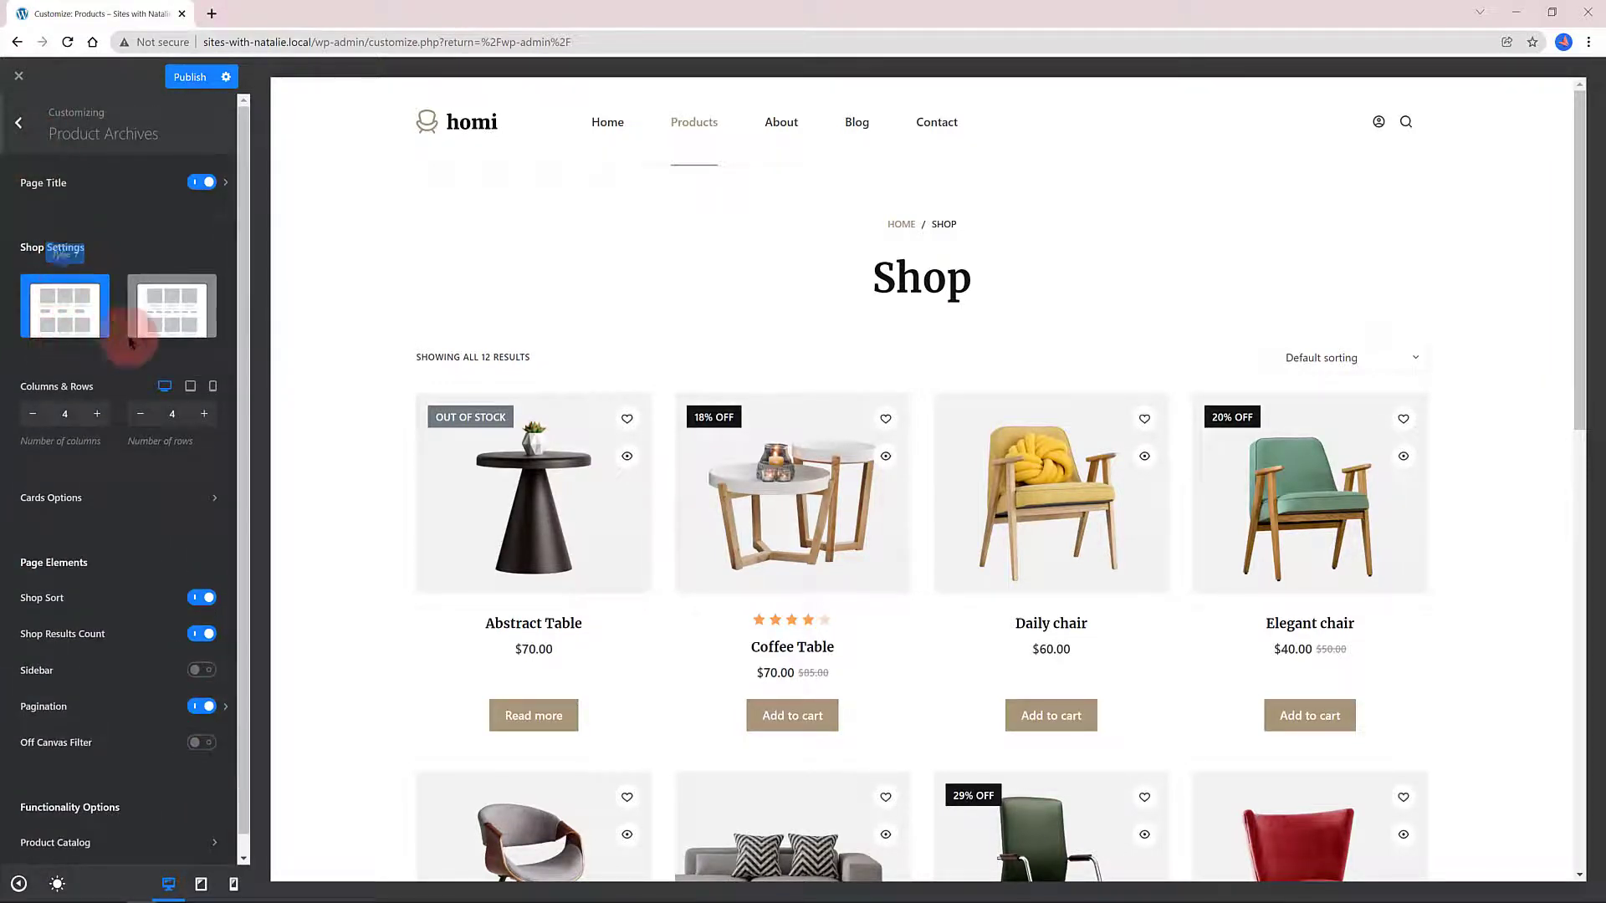
left_click(178, 316)
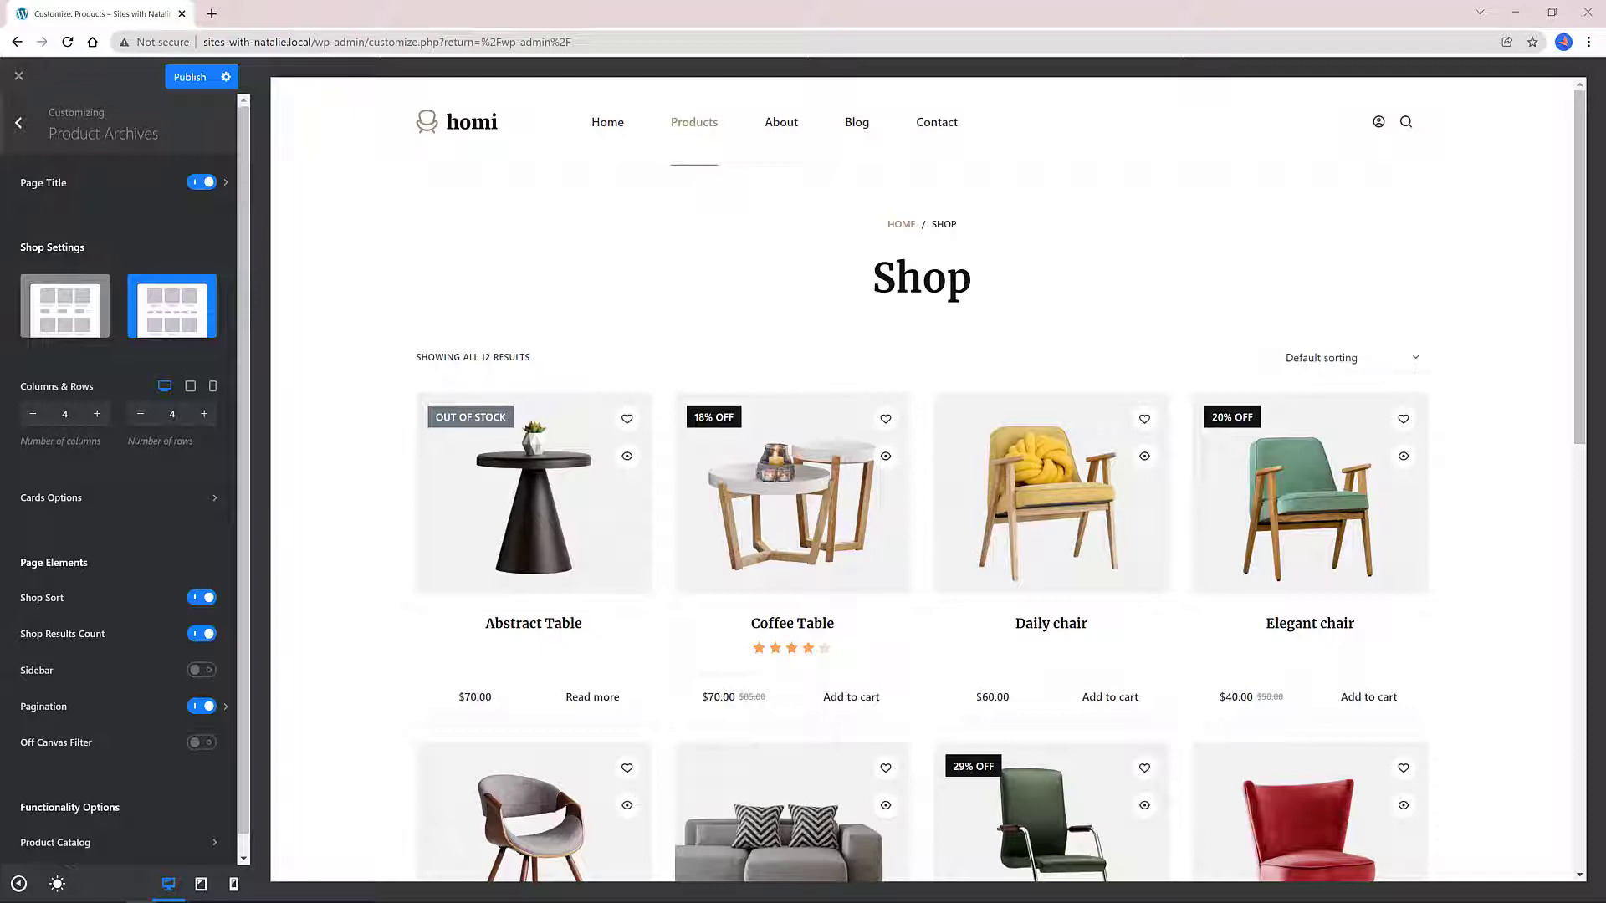
left_click(137, 667)
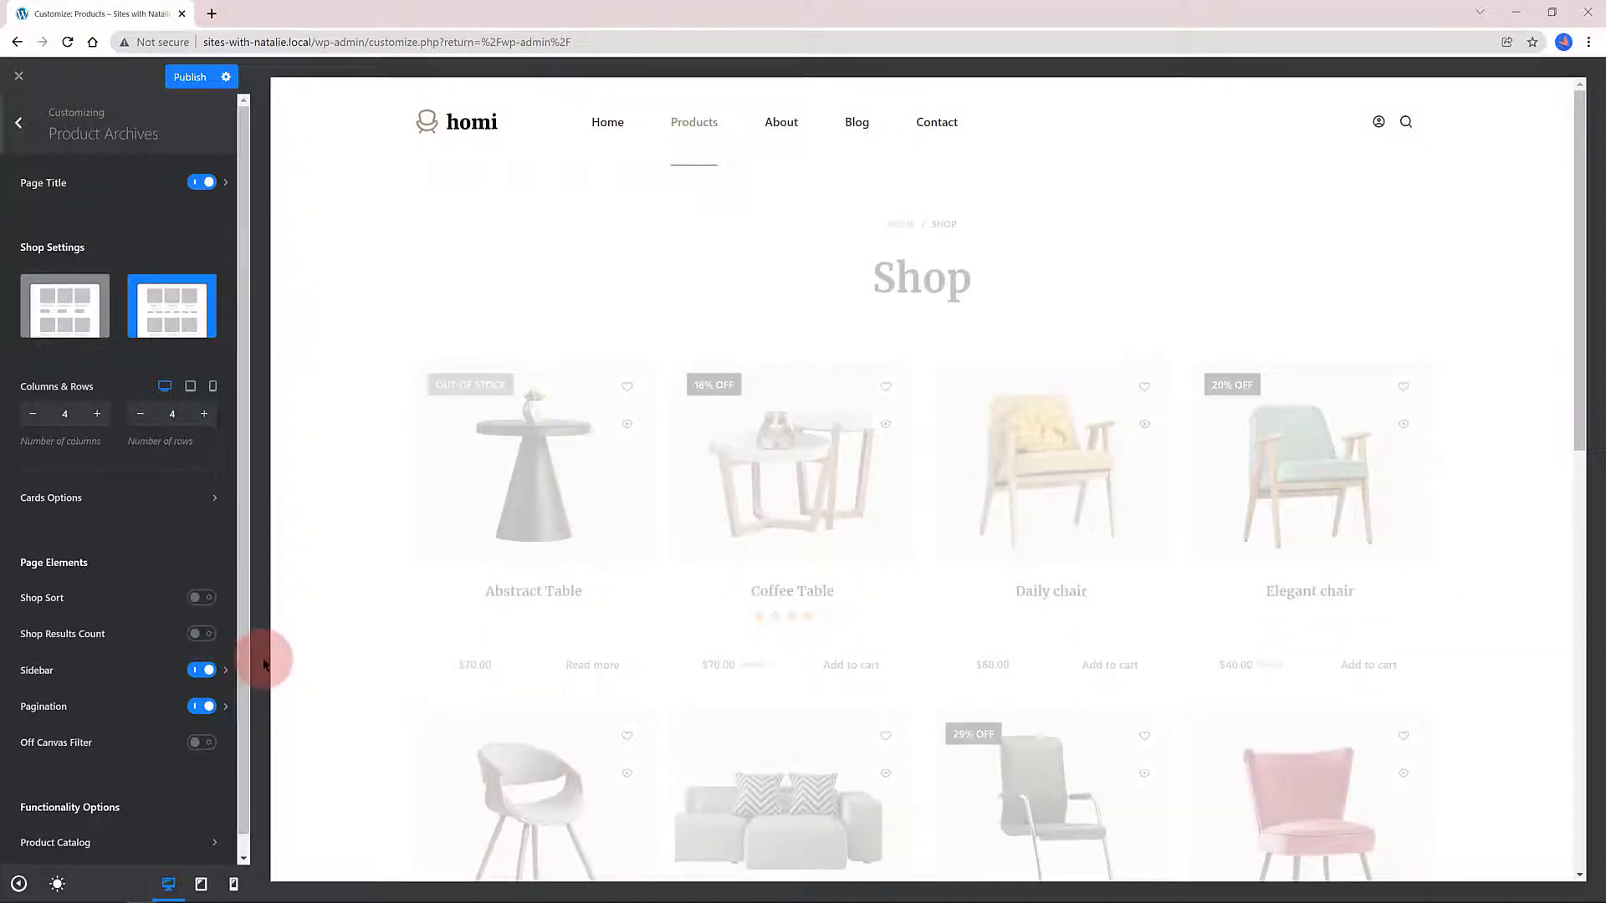
scroll(209, 686, "down", 1)
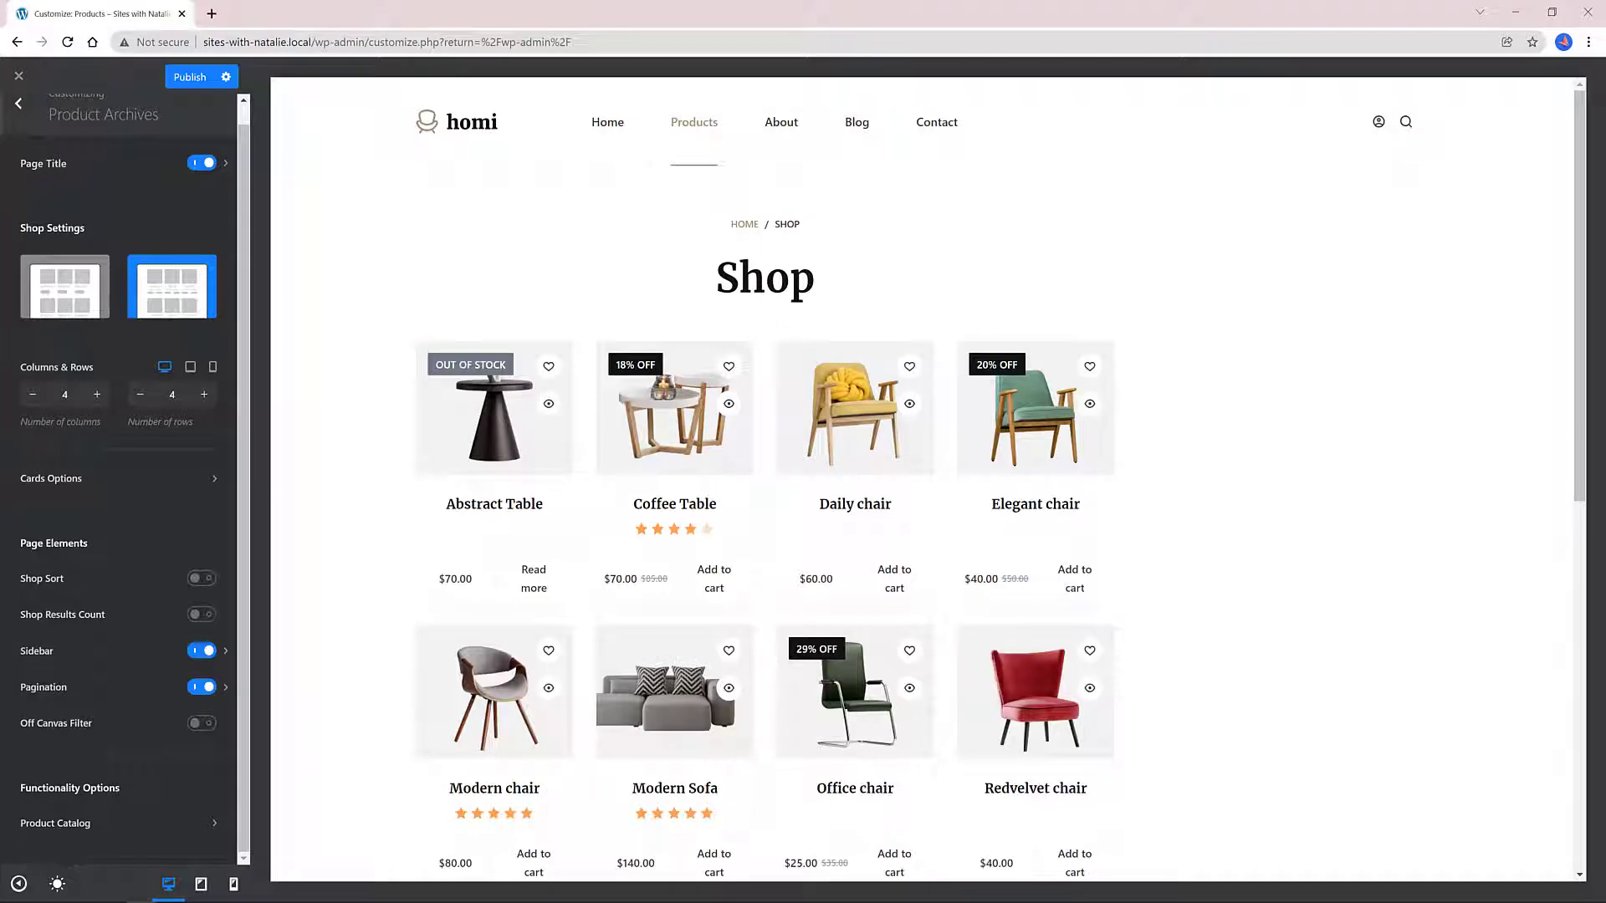
Set the shop Pagination Type to Infinite Scroll.
left_click(209, 686)
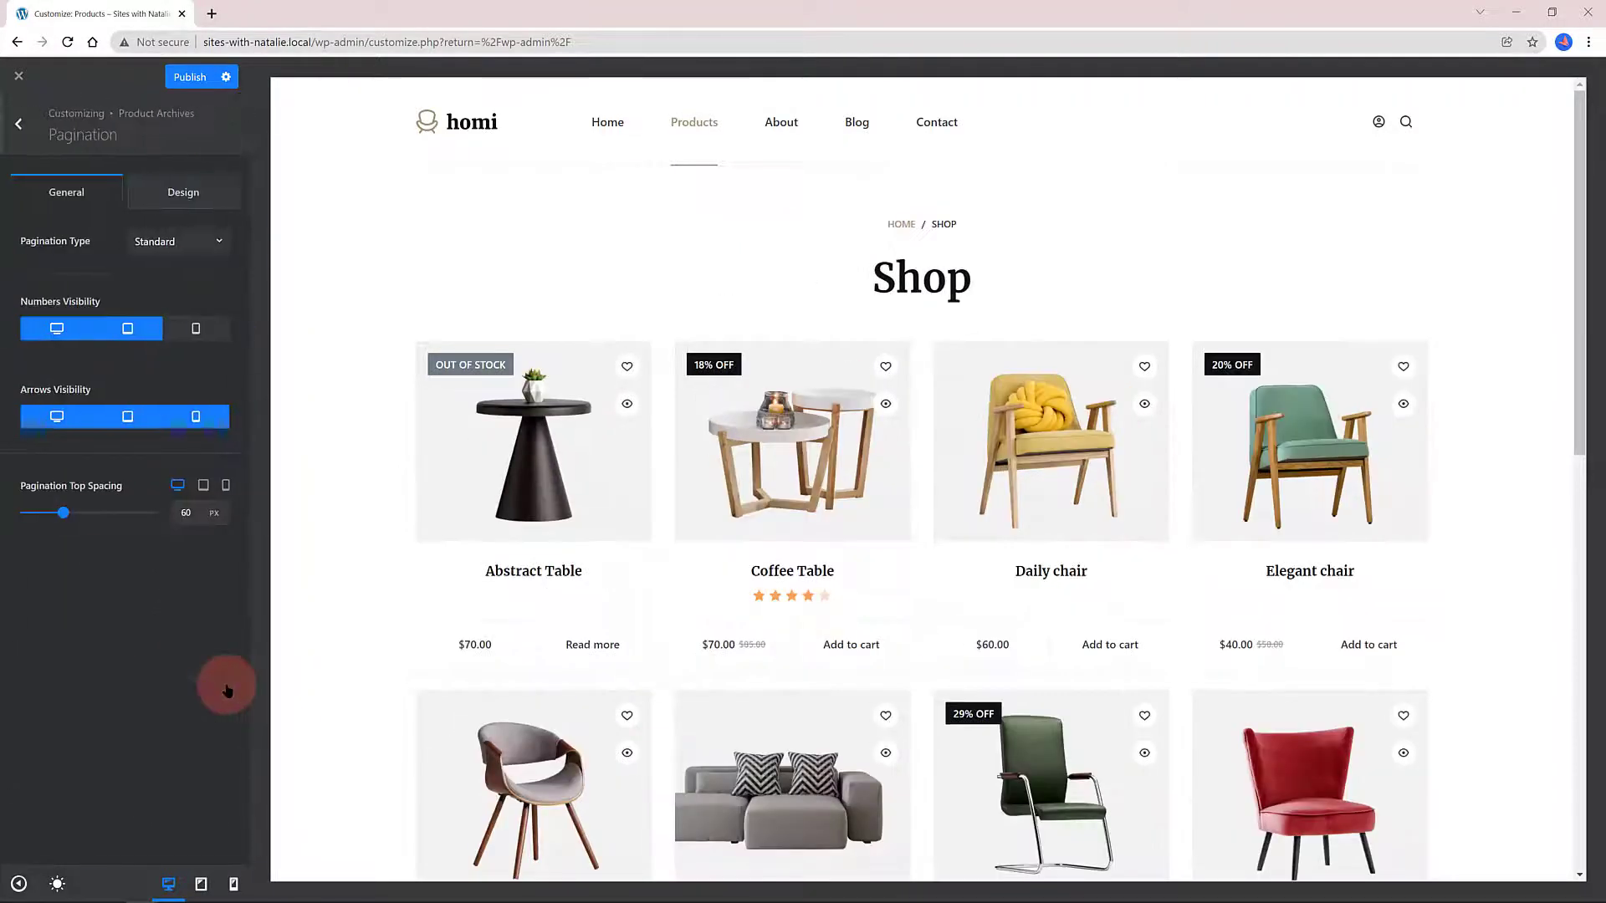
left_click(194, 242)
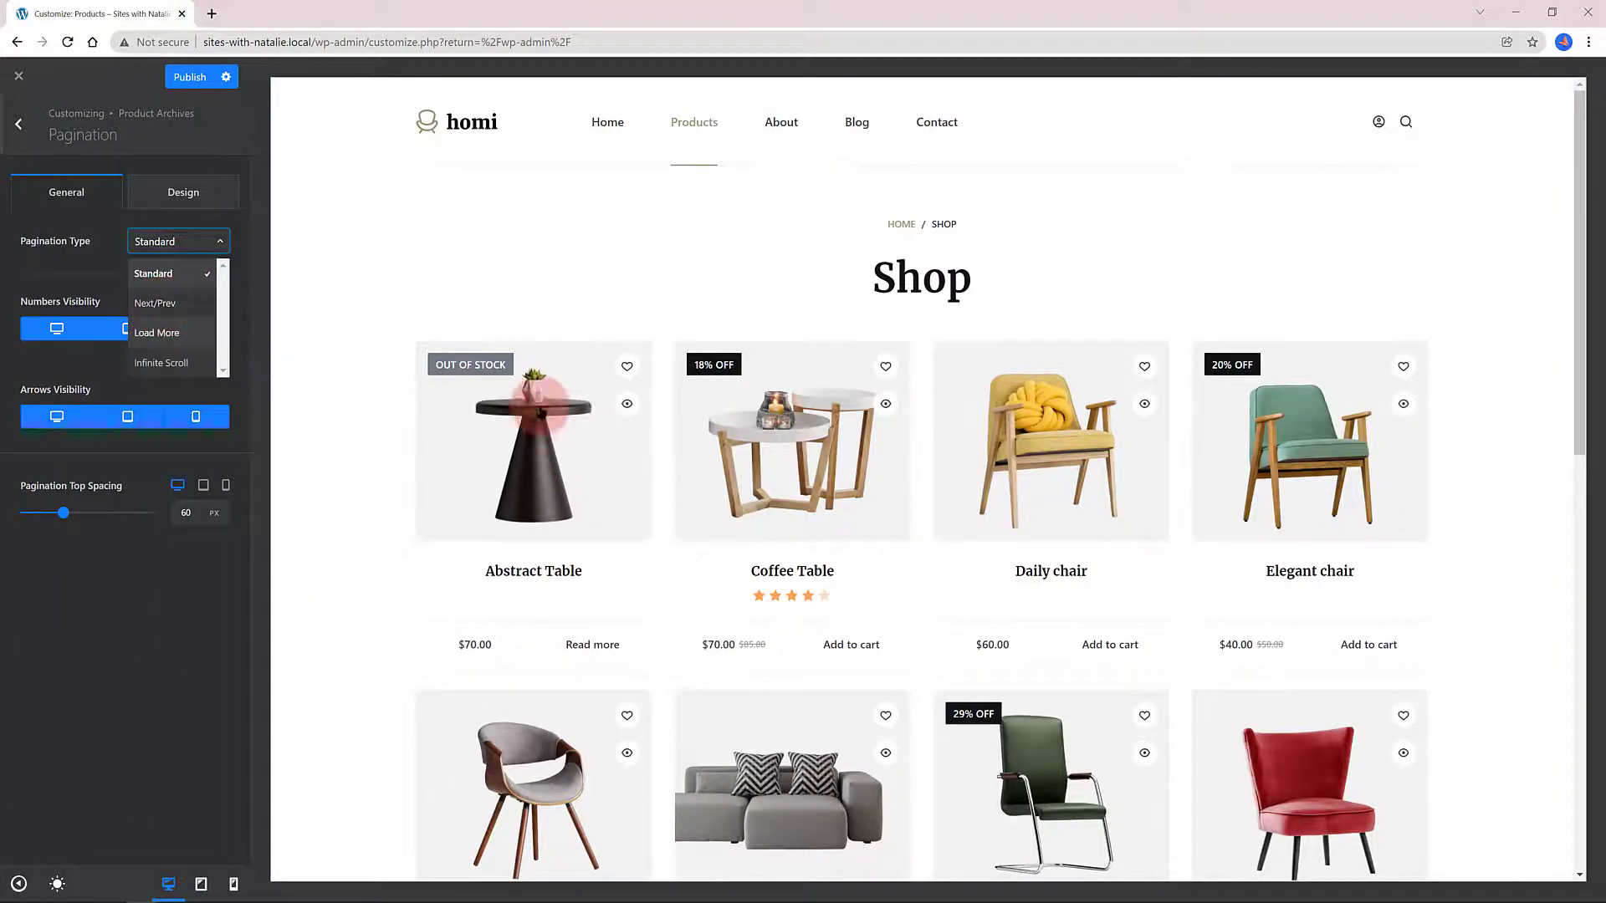
scroll(569, 412, "down", 5)
scroll(569, 414, "down", 6)
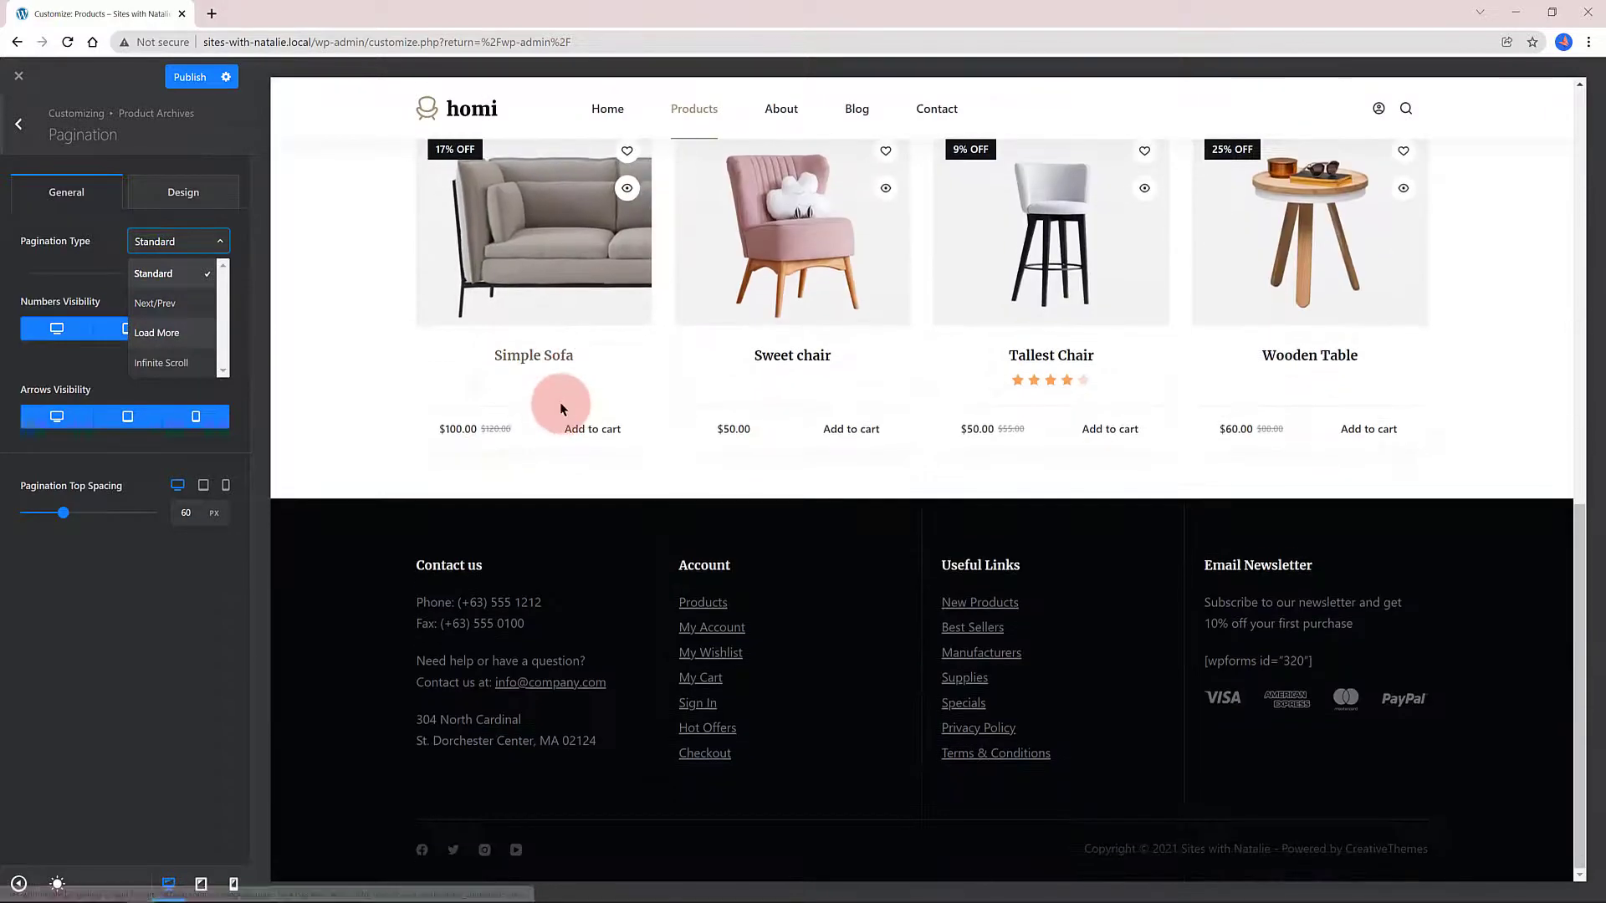
scroll(559, 408, "up", 4)
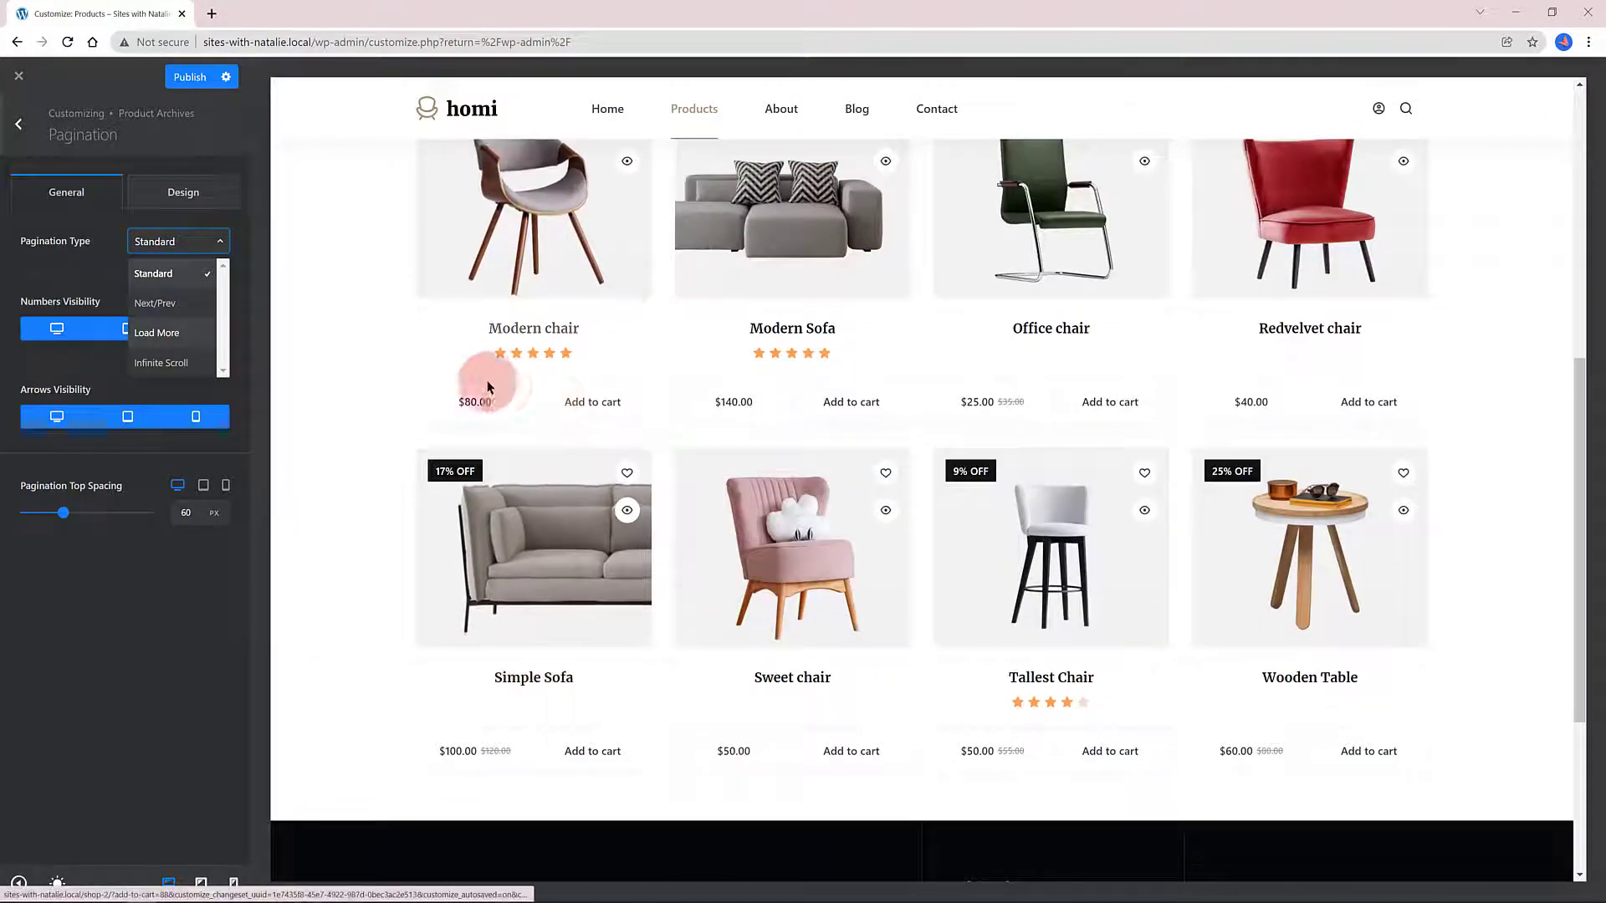
left_click(180, 369)
Turn on the Off Canvas Filter in Product Archives and test its panel in the preview.
left_click(18, 123)
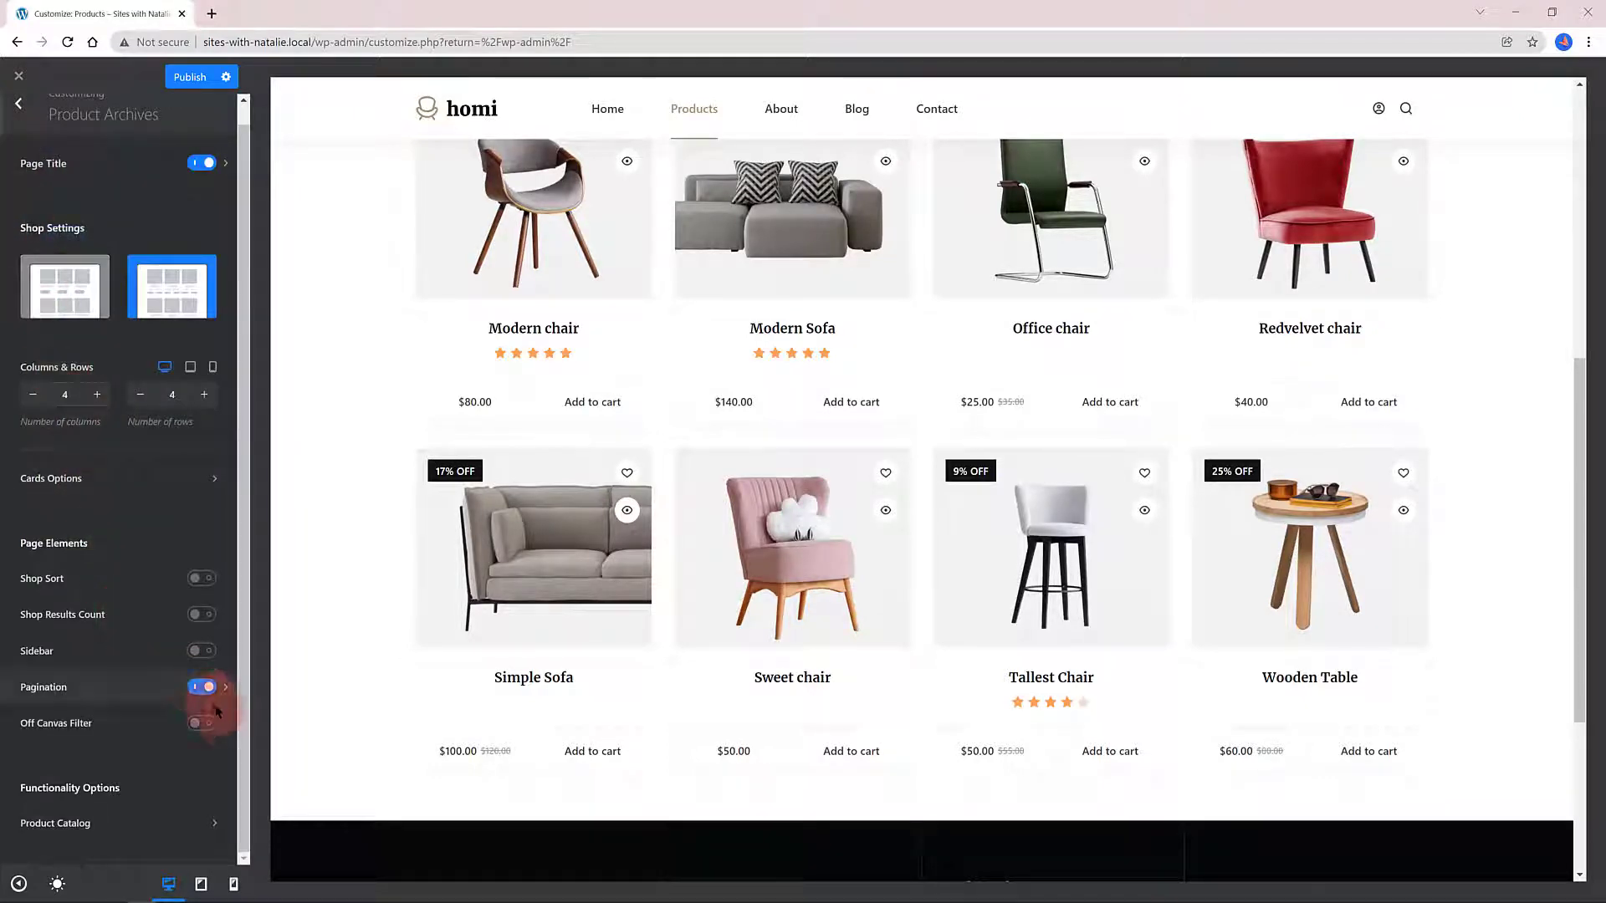
left_click(209, 719)
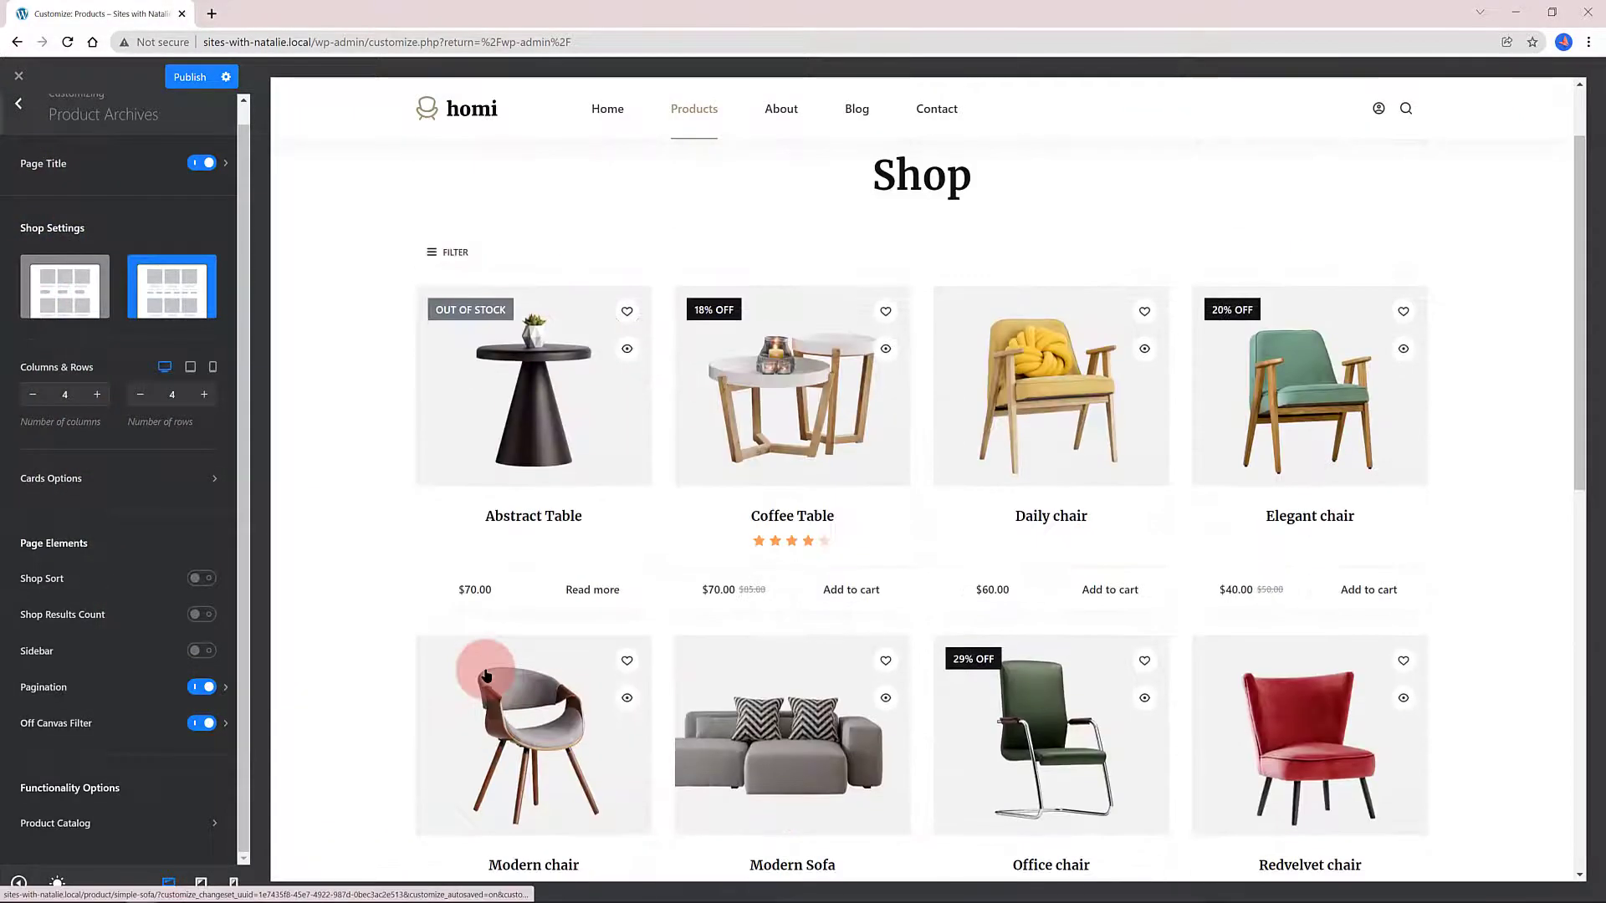
left_click(439, 253)
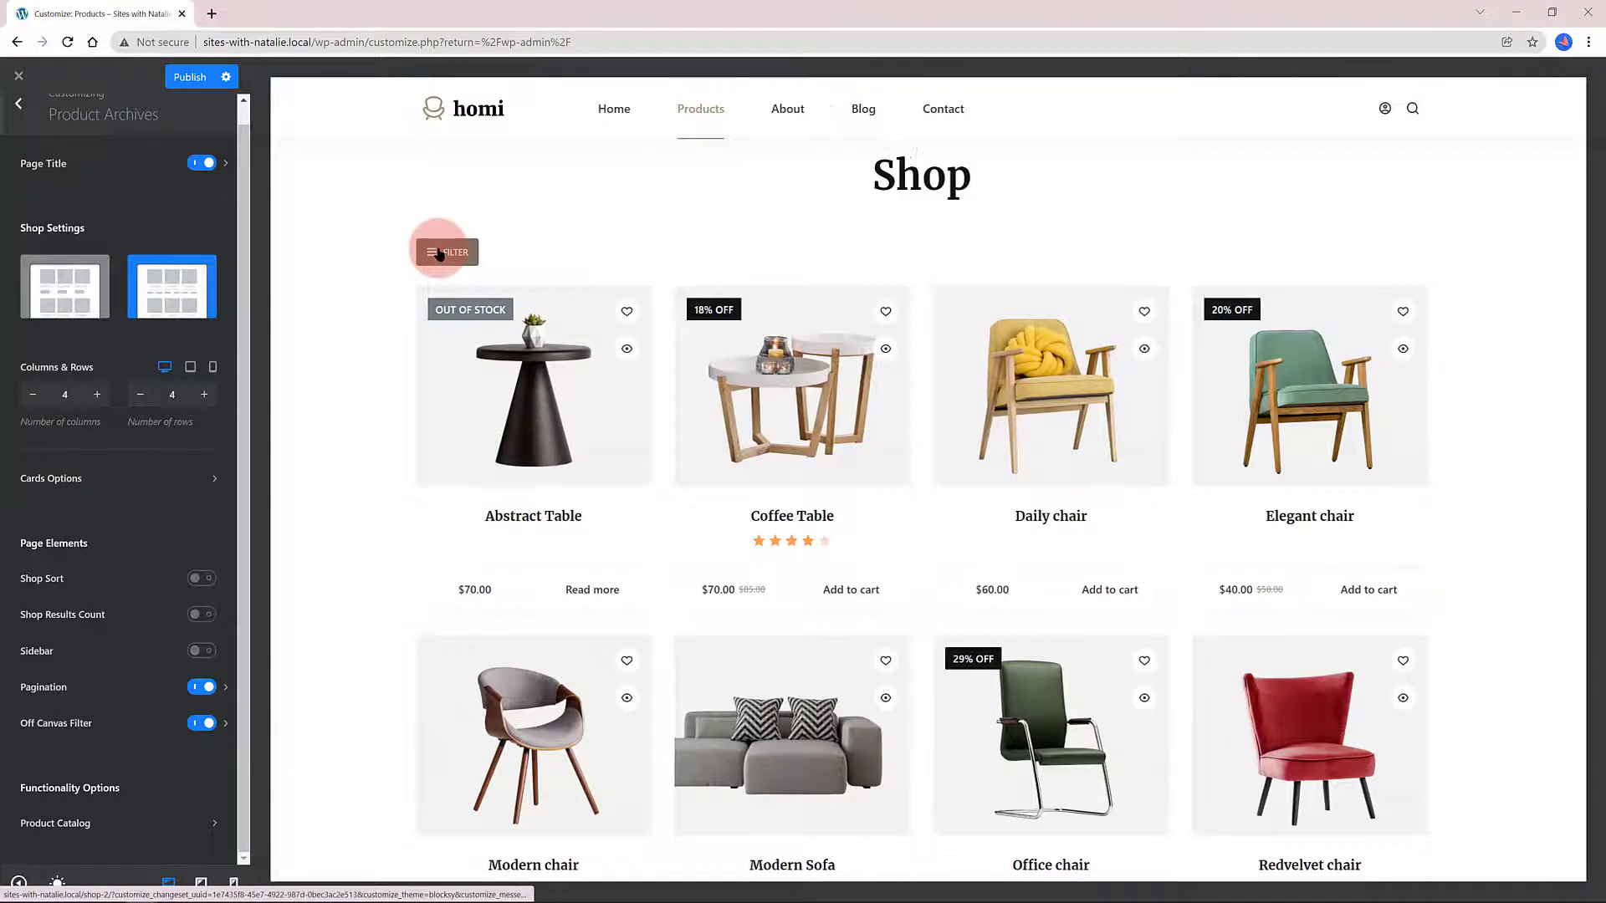
left_click(439, 253)
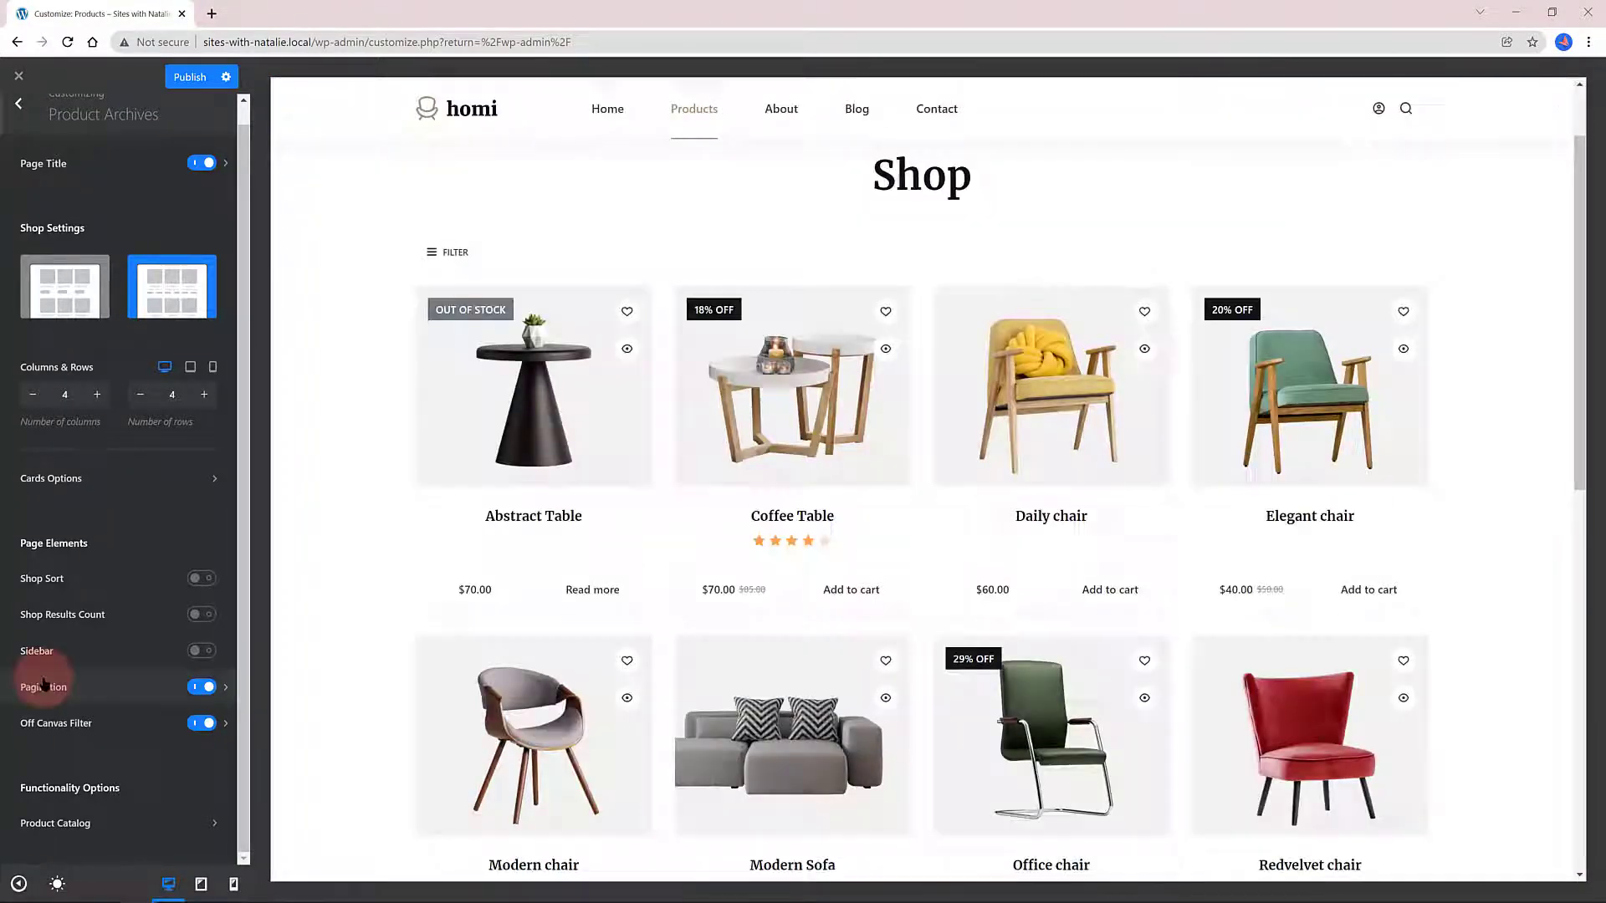
Hide the filter button on mobile and set Panel Reveal to Left Side, checking it in the preview.
left_click(220, 722)
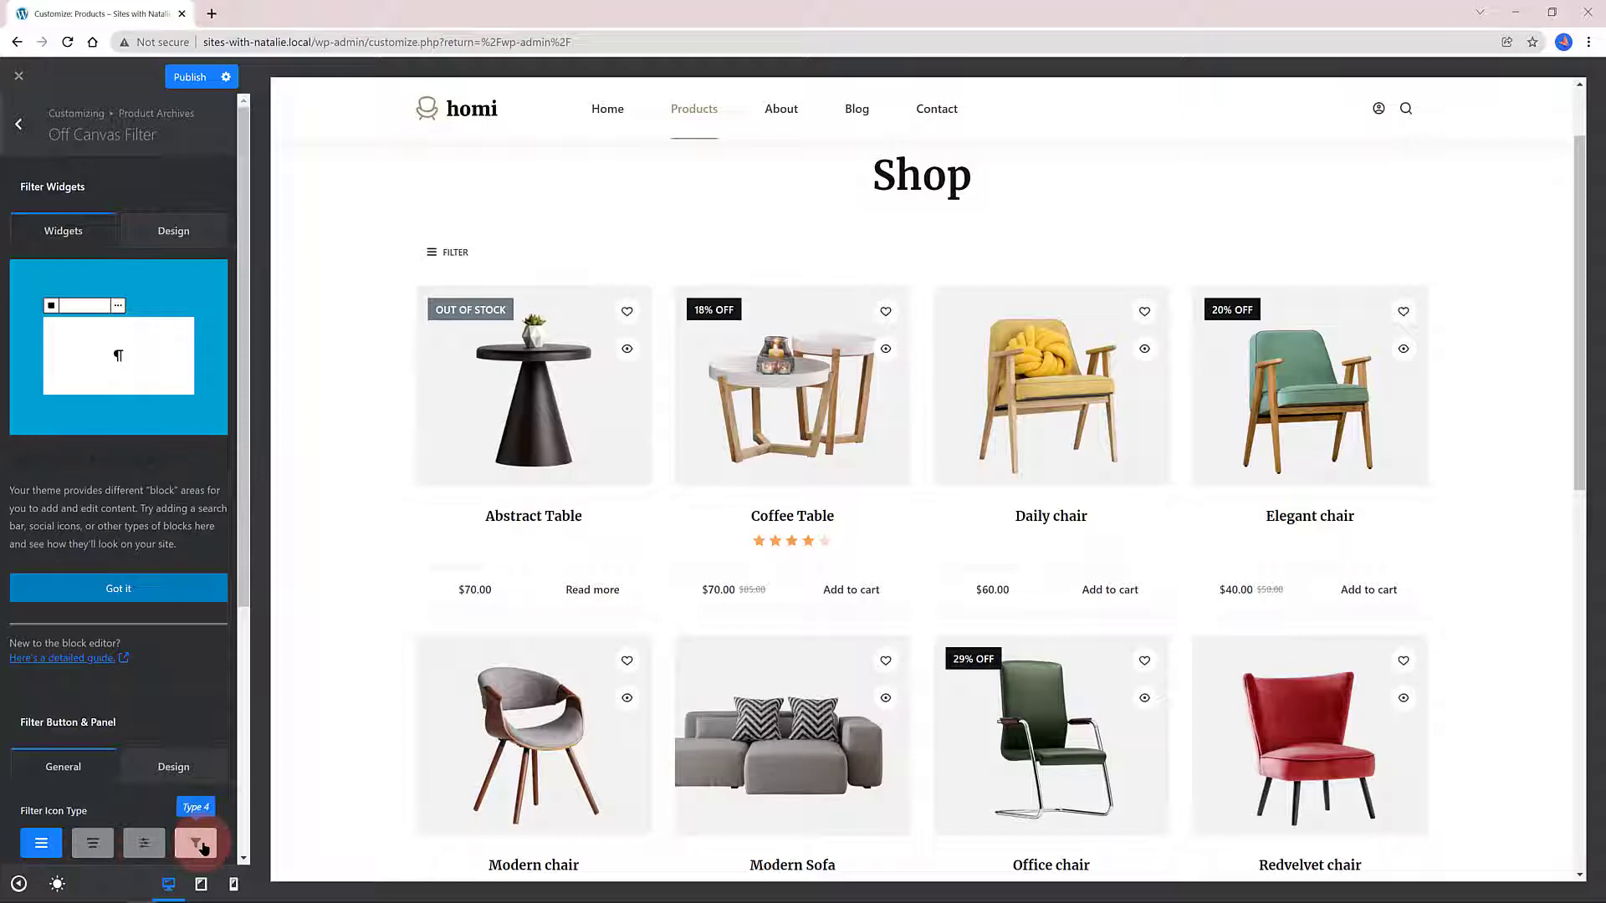
scroll(204, 848, "down", 3)
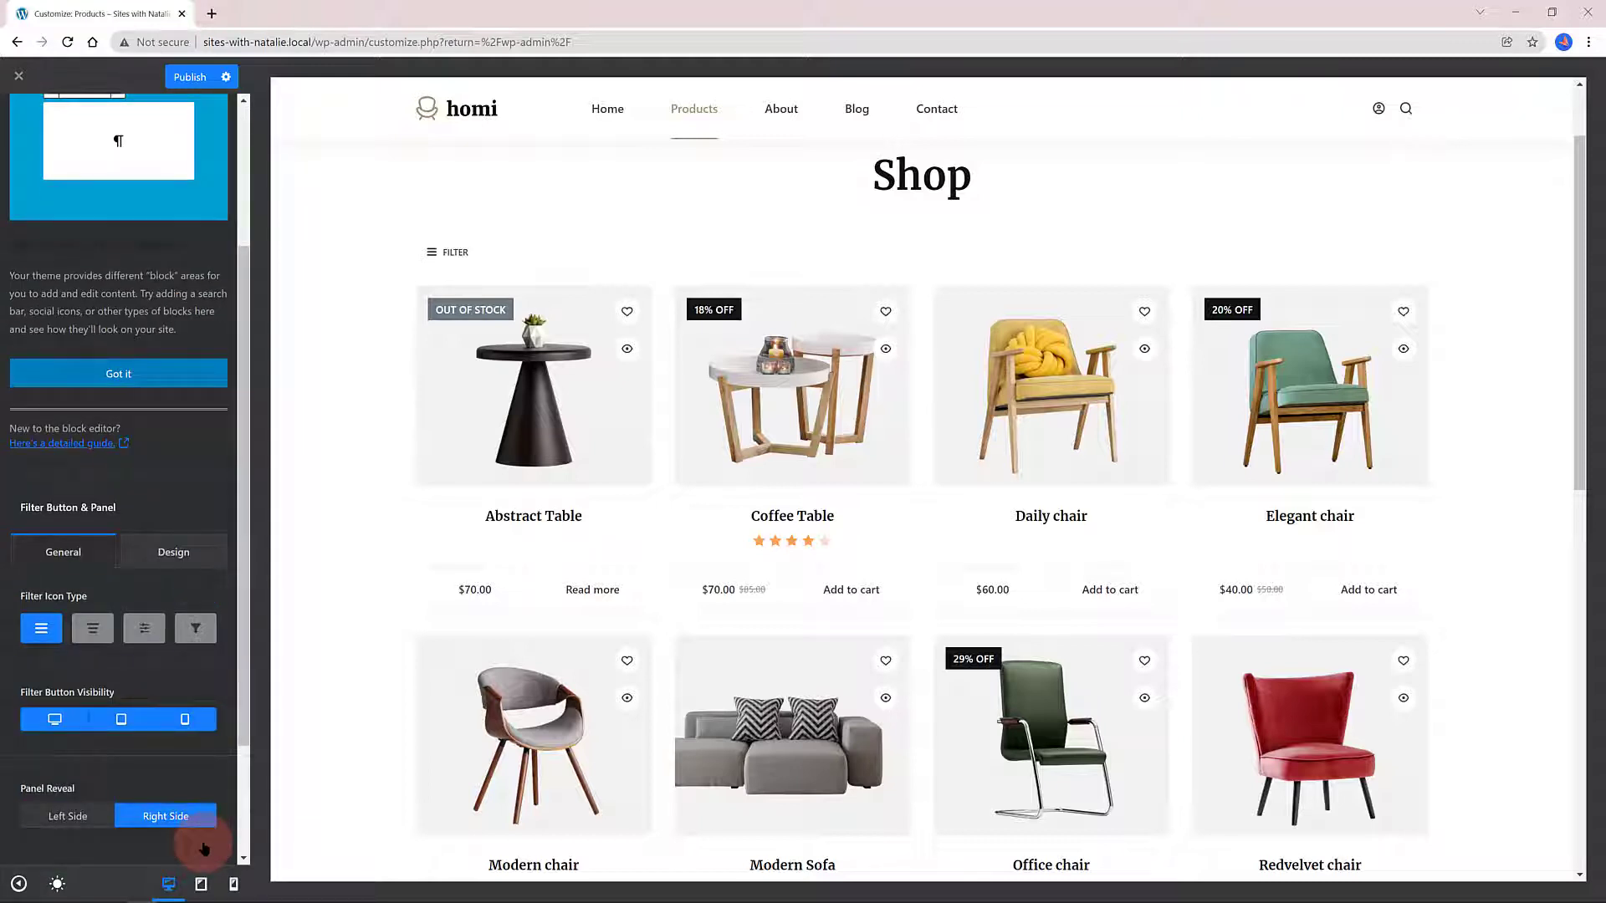
left_click(185, 719)
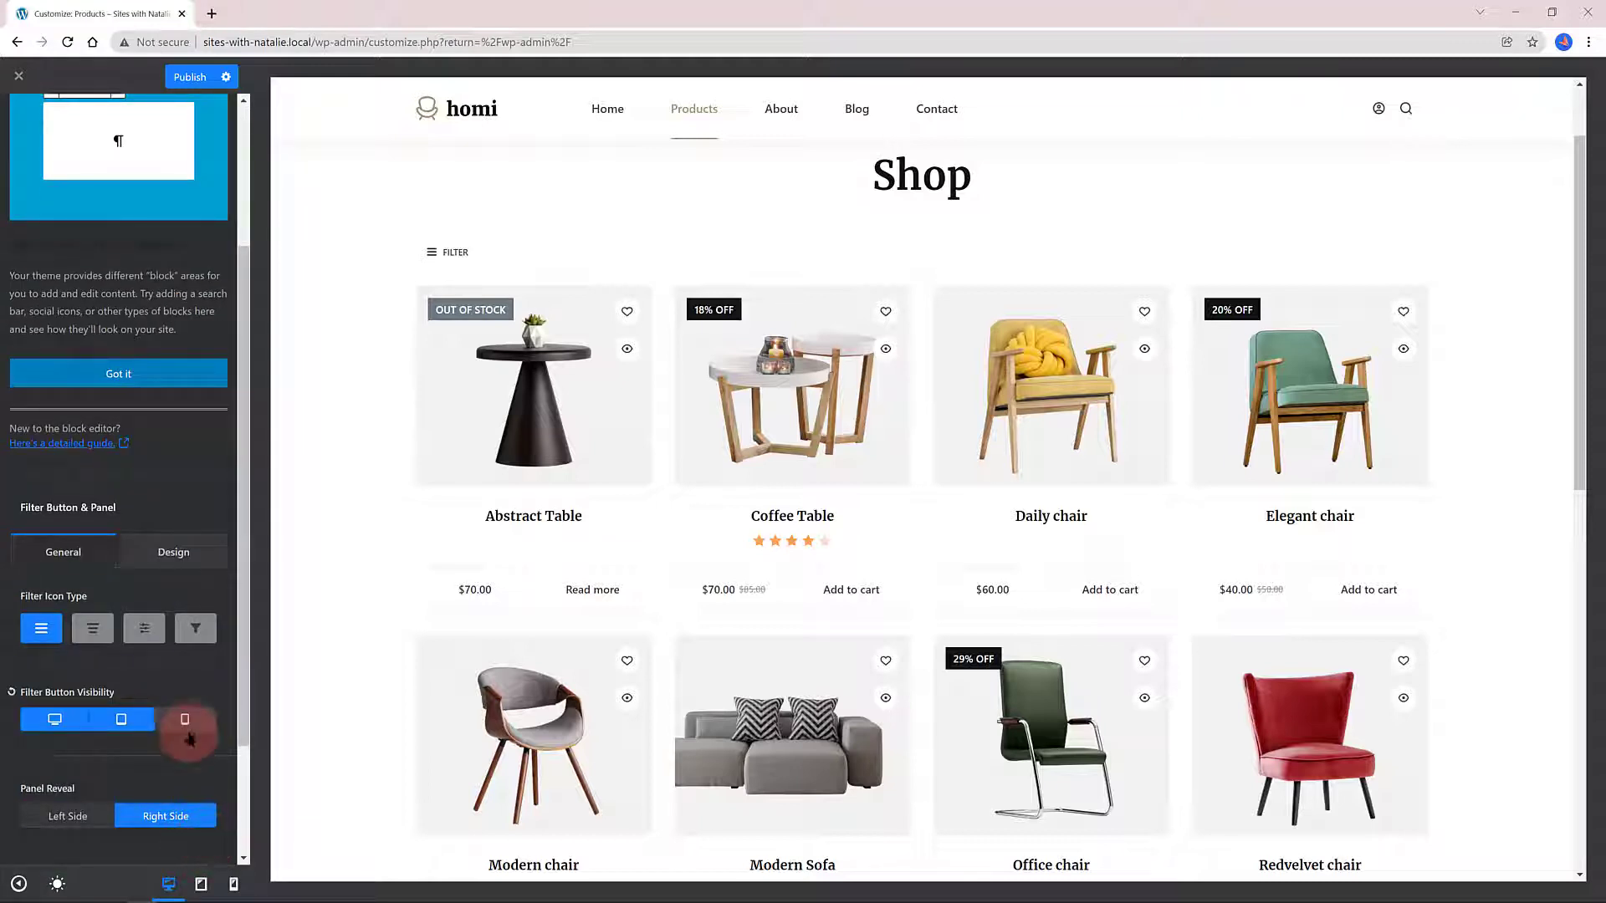
left_click(49, 823)
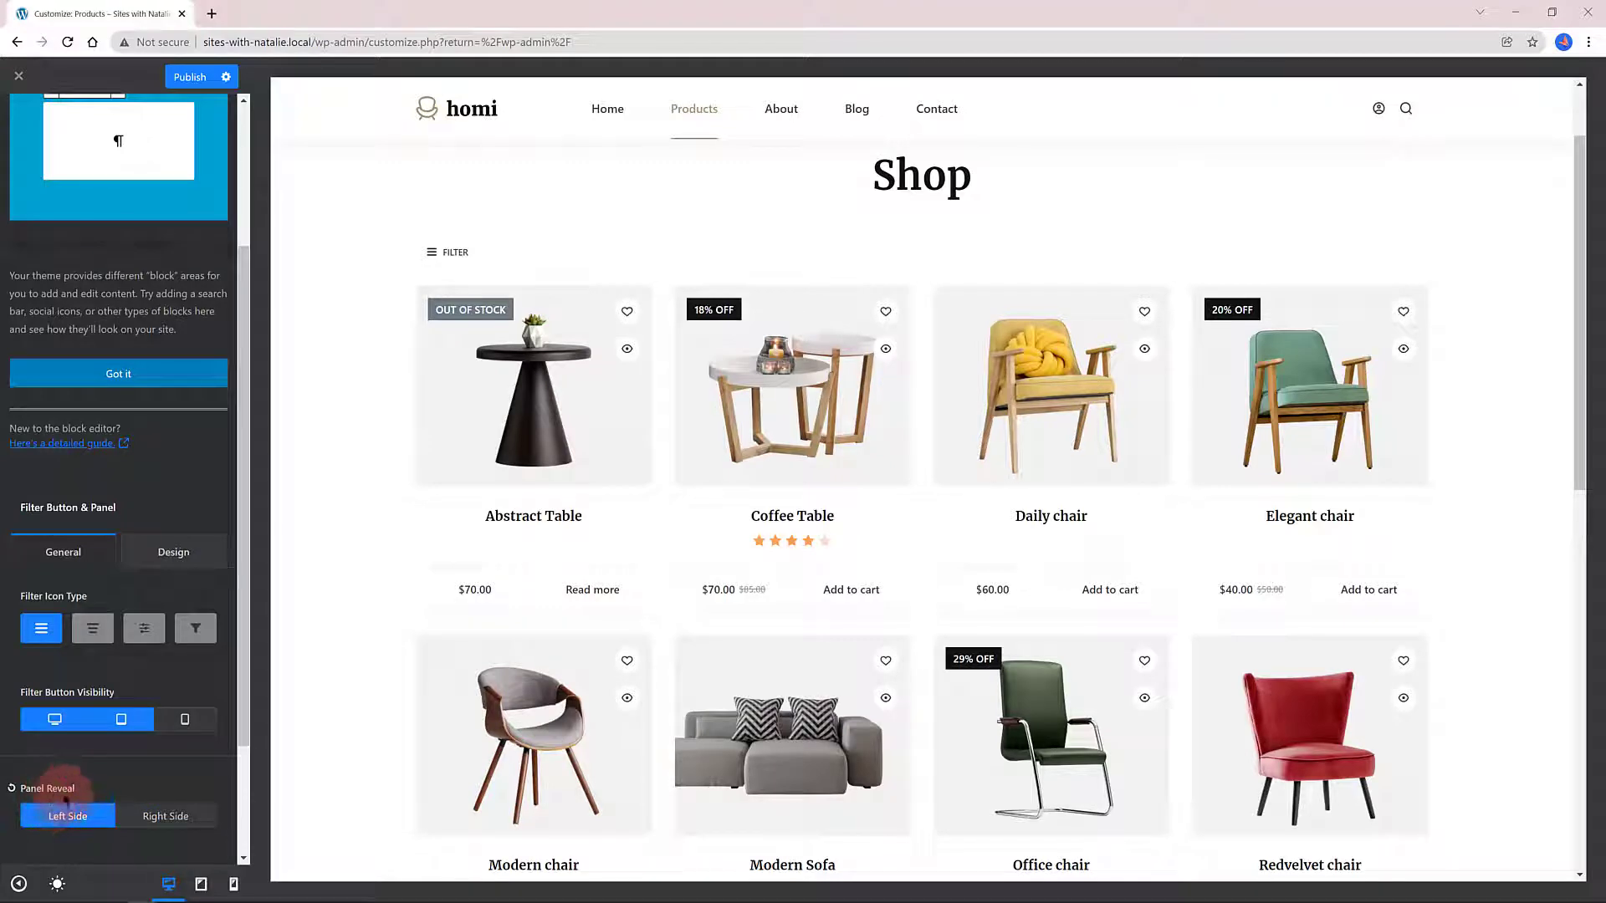
scroll(84, 790, "up", 3)
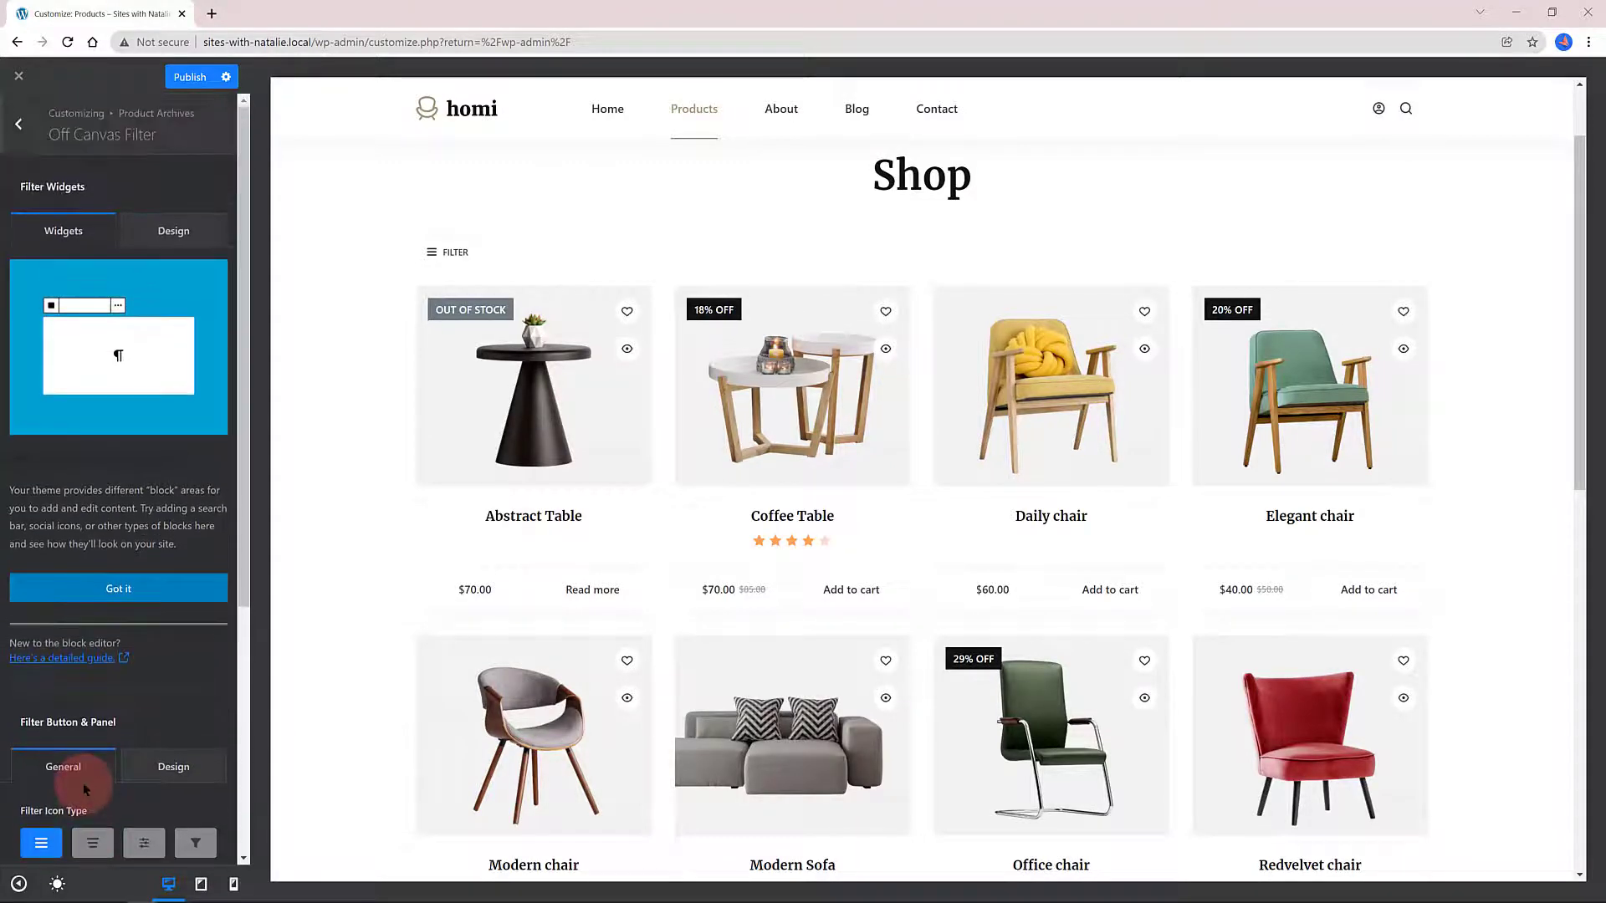
left_click(442, 255)
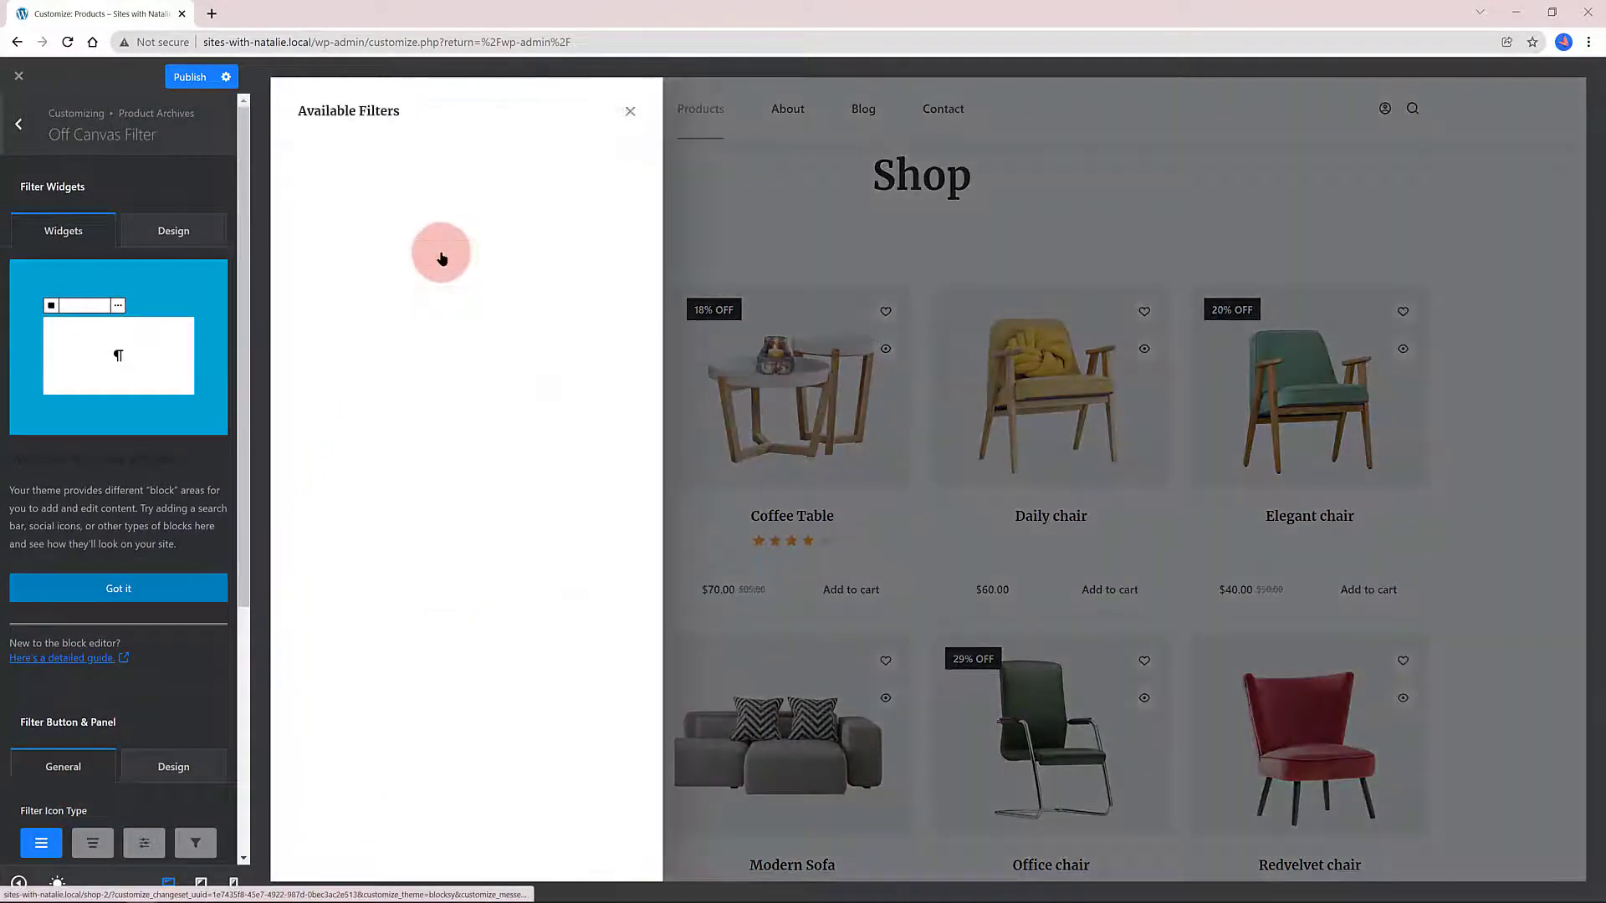
left_click(630, 112)
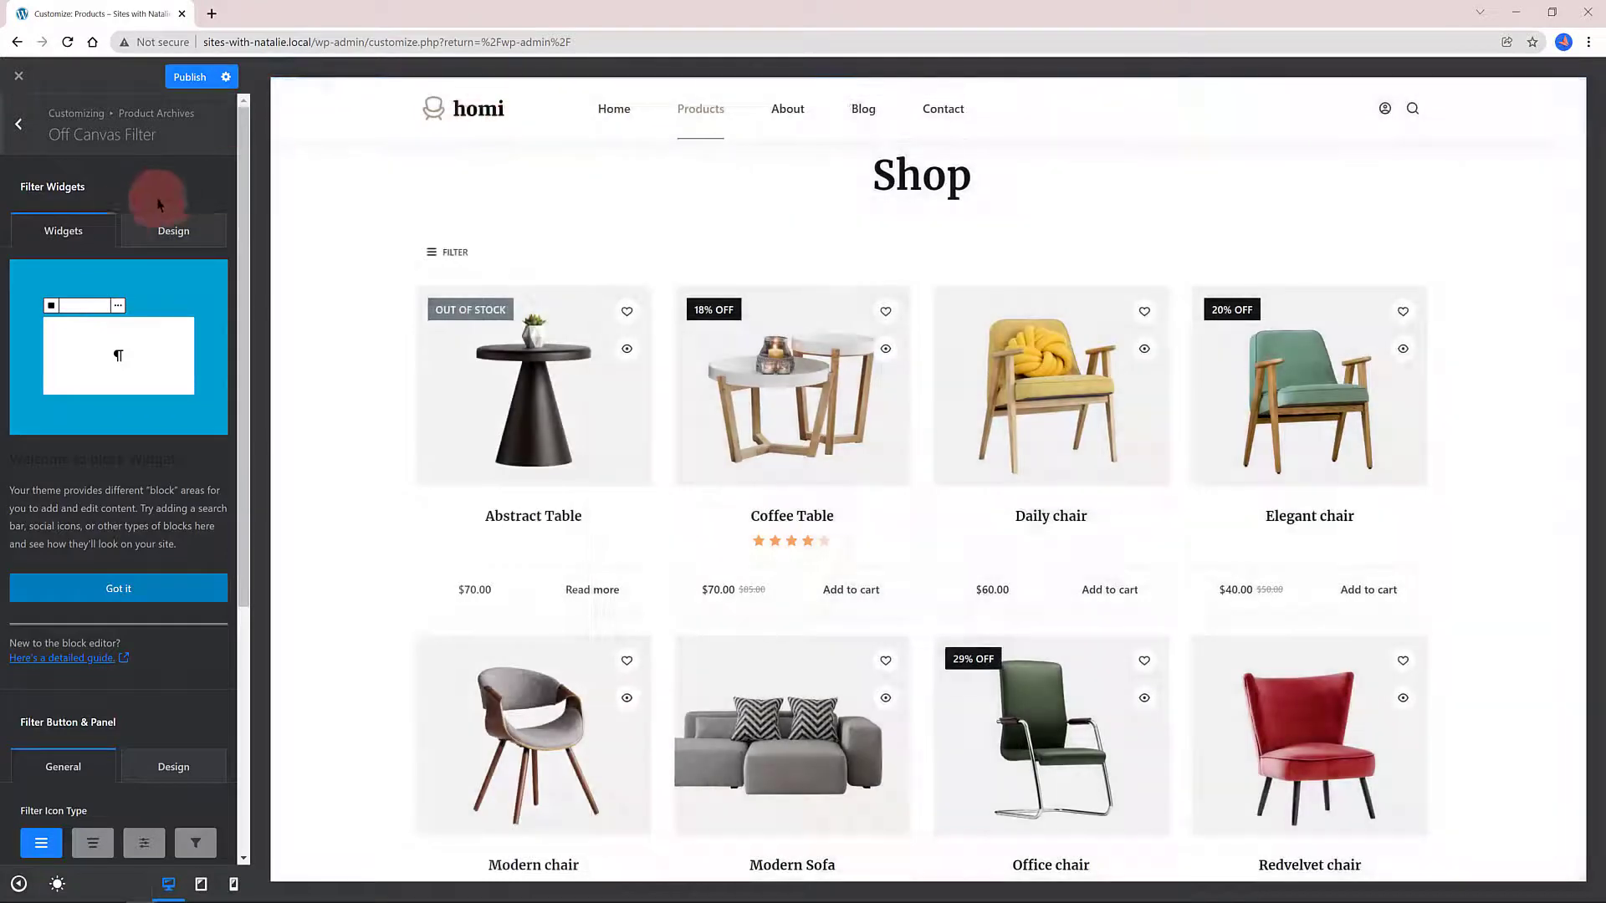
Add the Filter Products by Price block to the filter widgets and preview the panel.
left_click(144, 590)
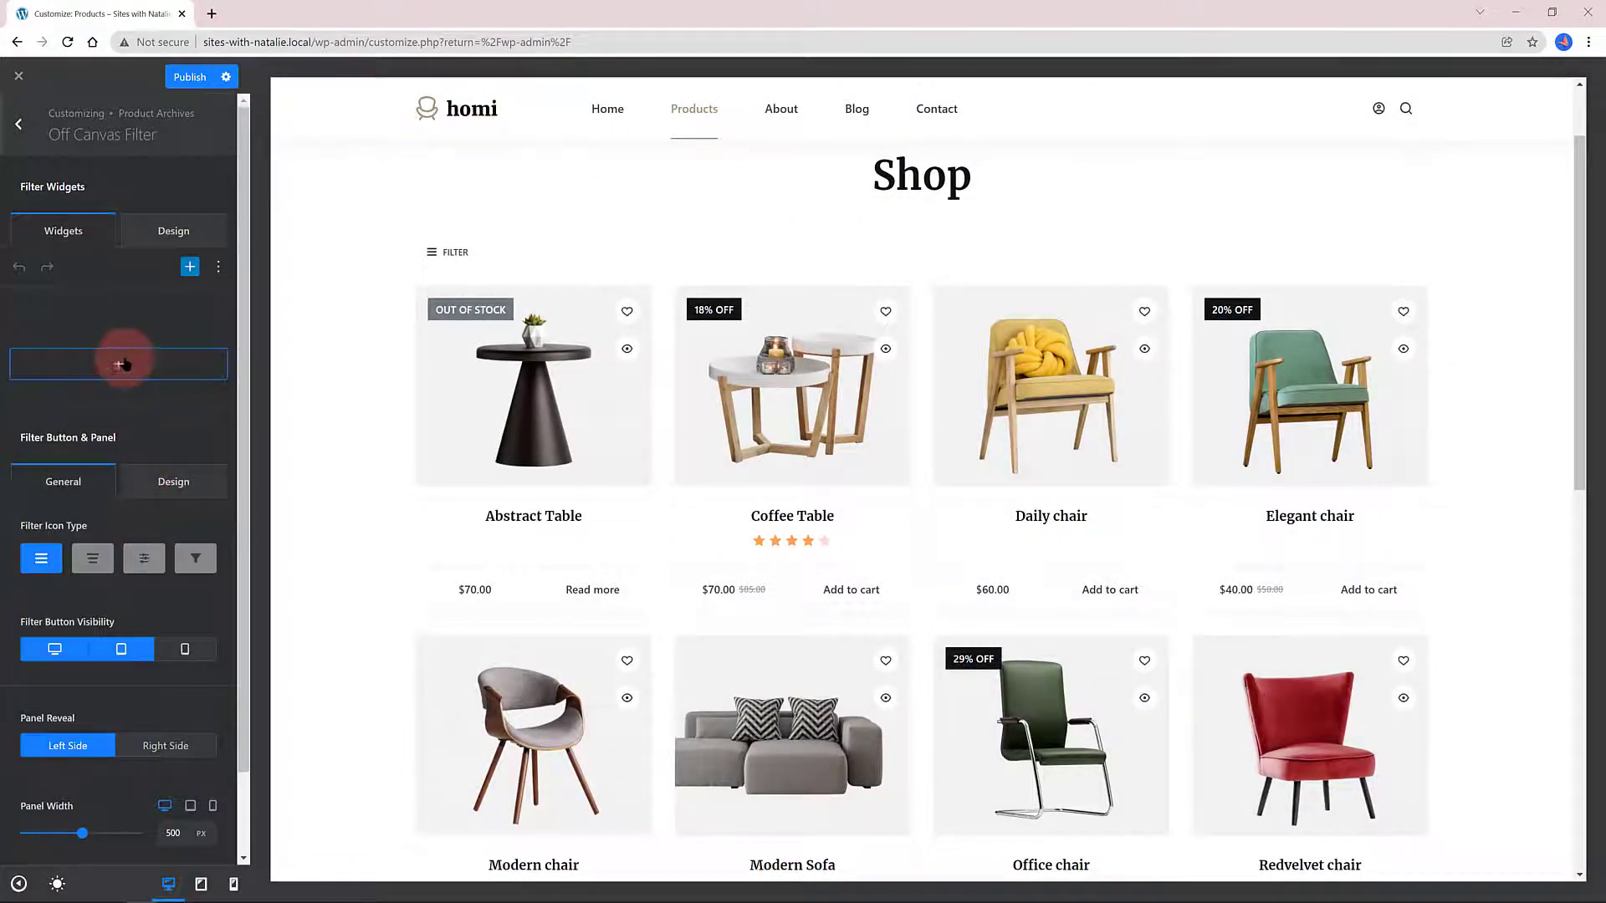
left_click(115, 364)
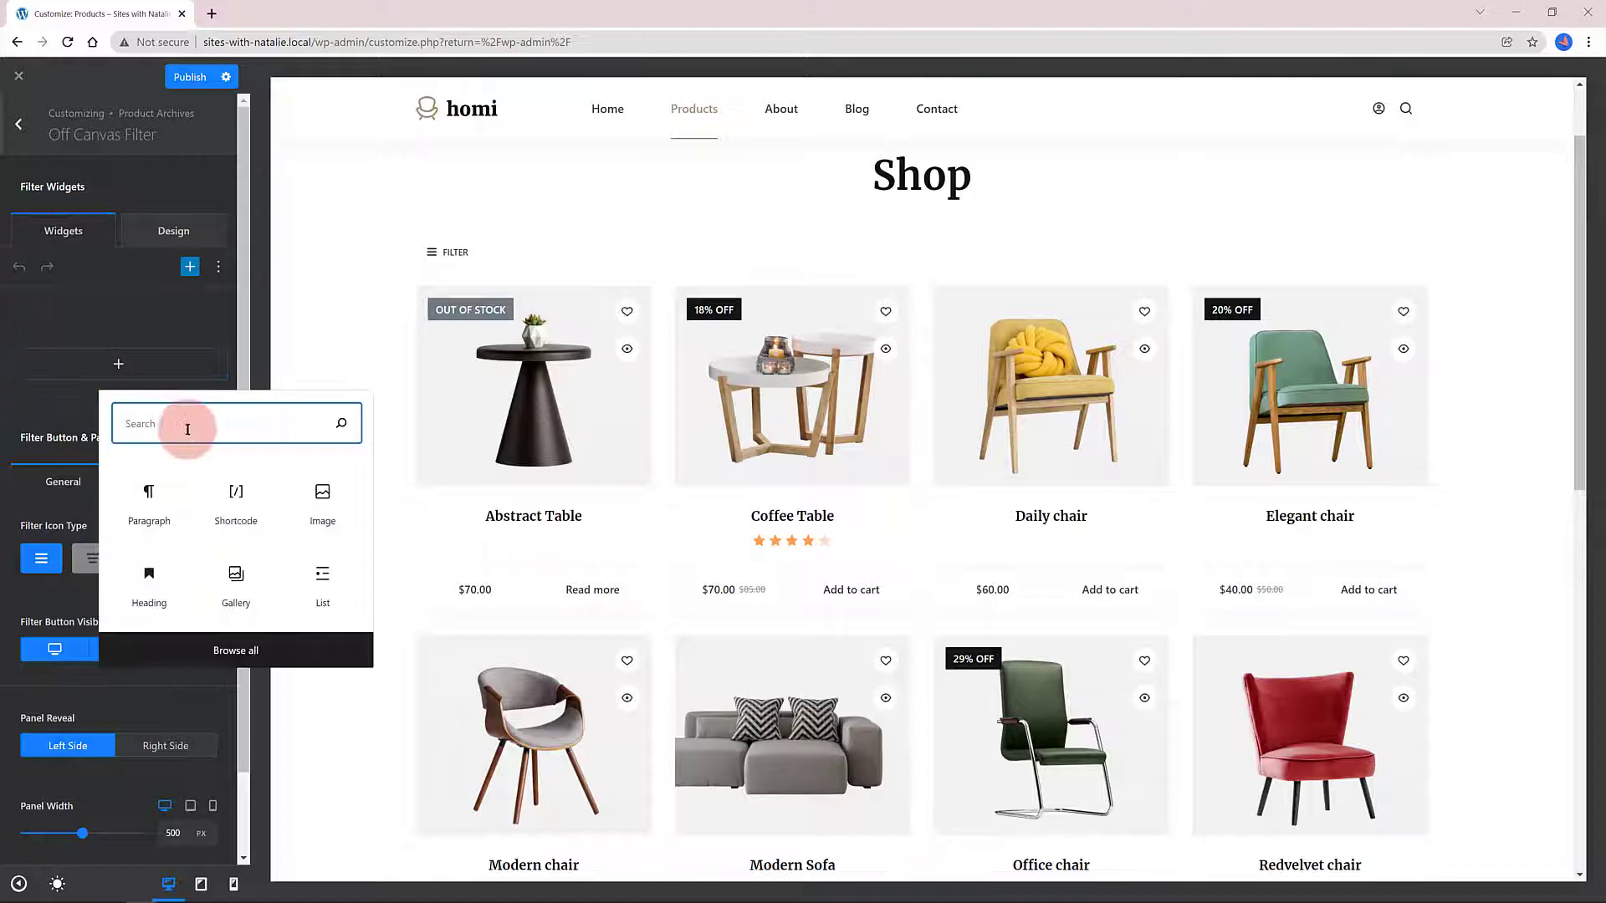
type("filter")
left_click(229, 502)
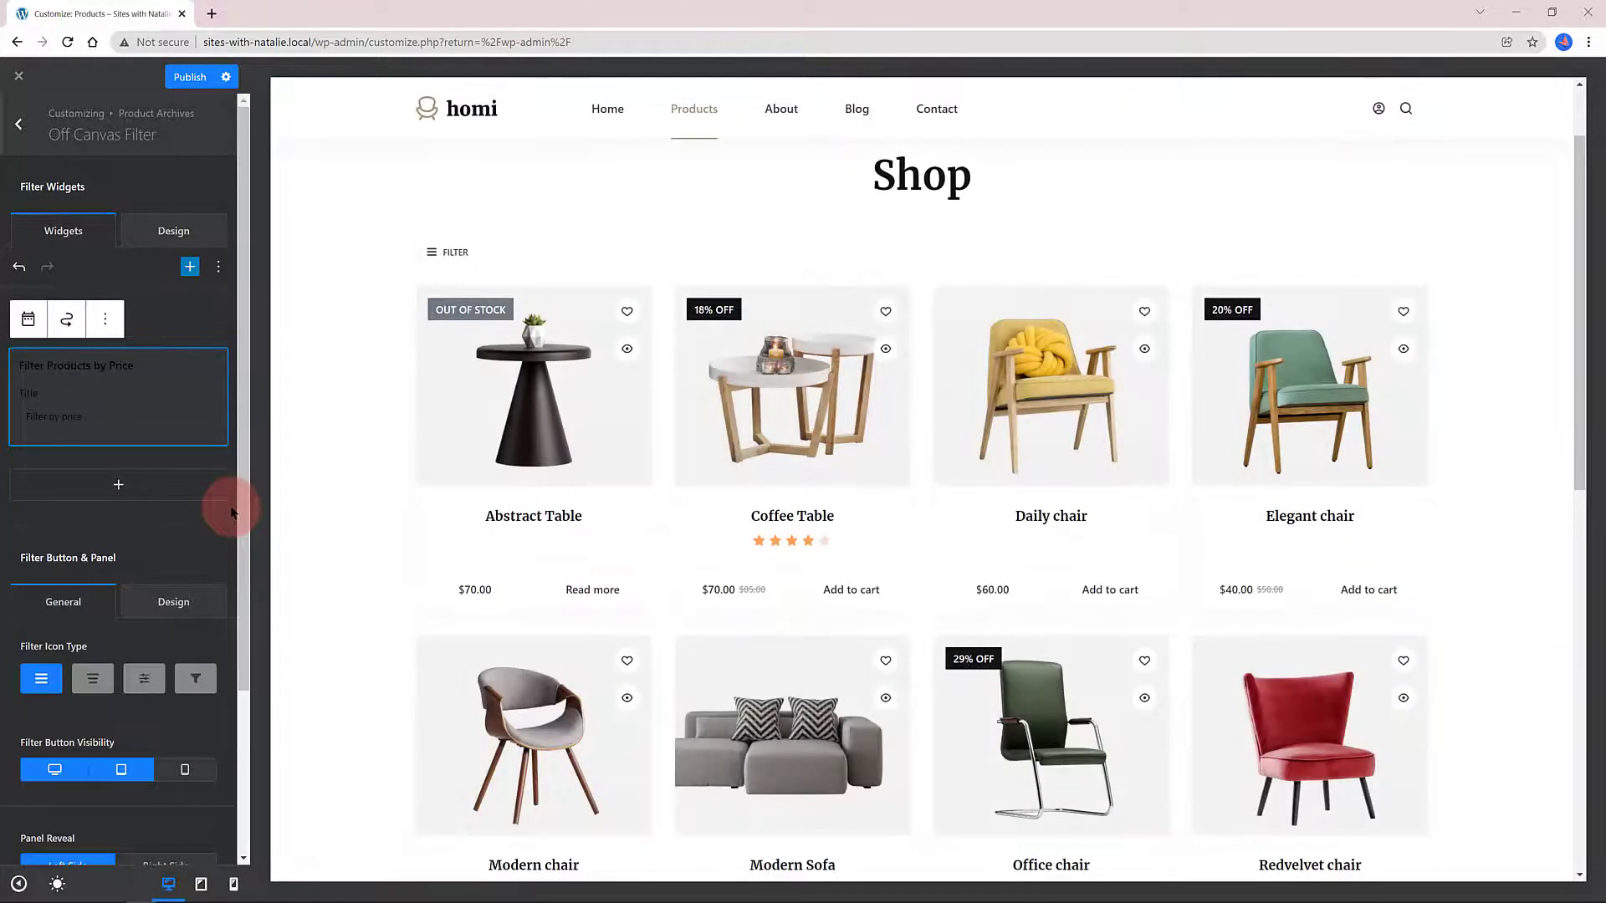
left_click(435, 253)
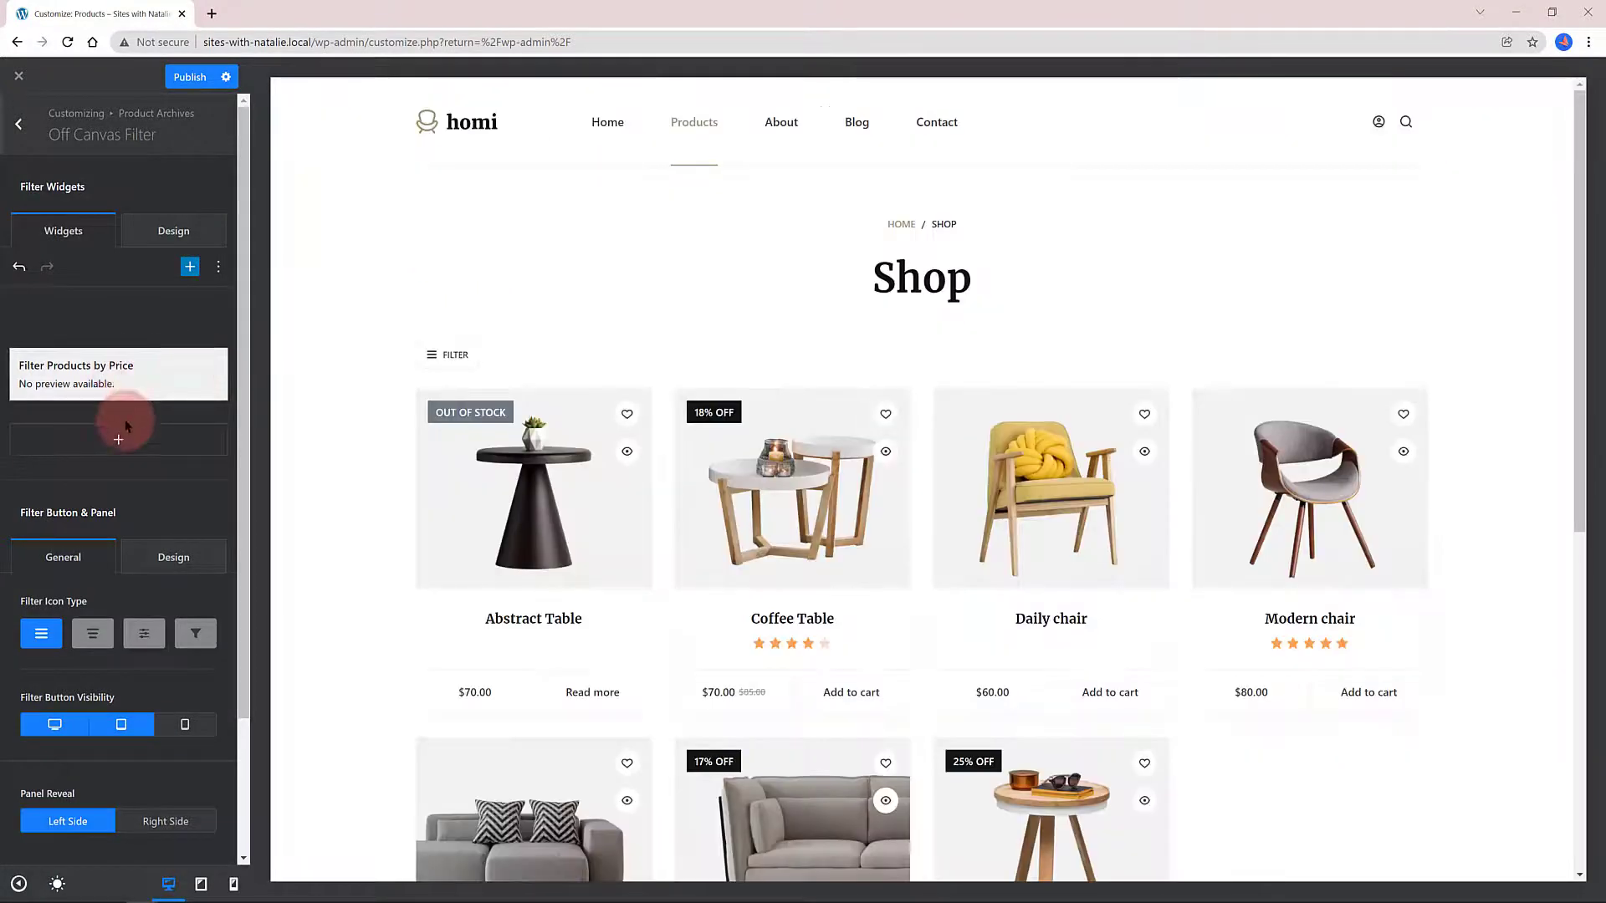
Add the Filter Products by Rating block and preview the panel with both filters.
left_click(118, 439)
type("filter")
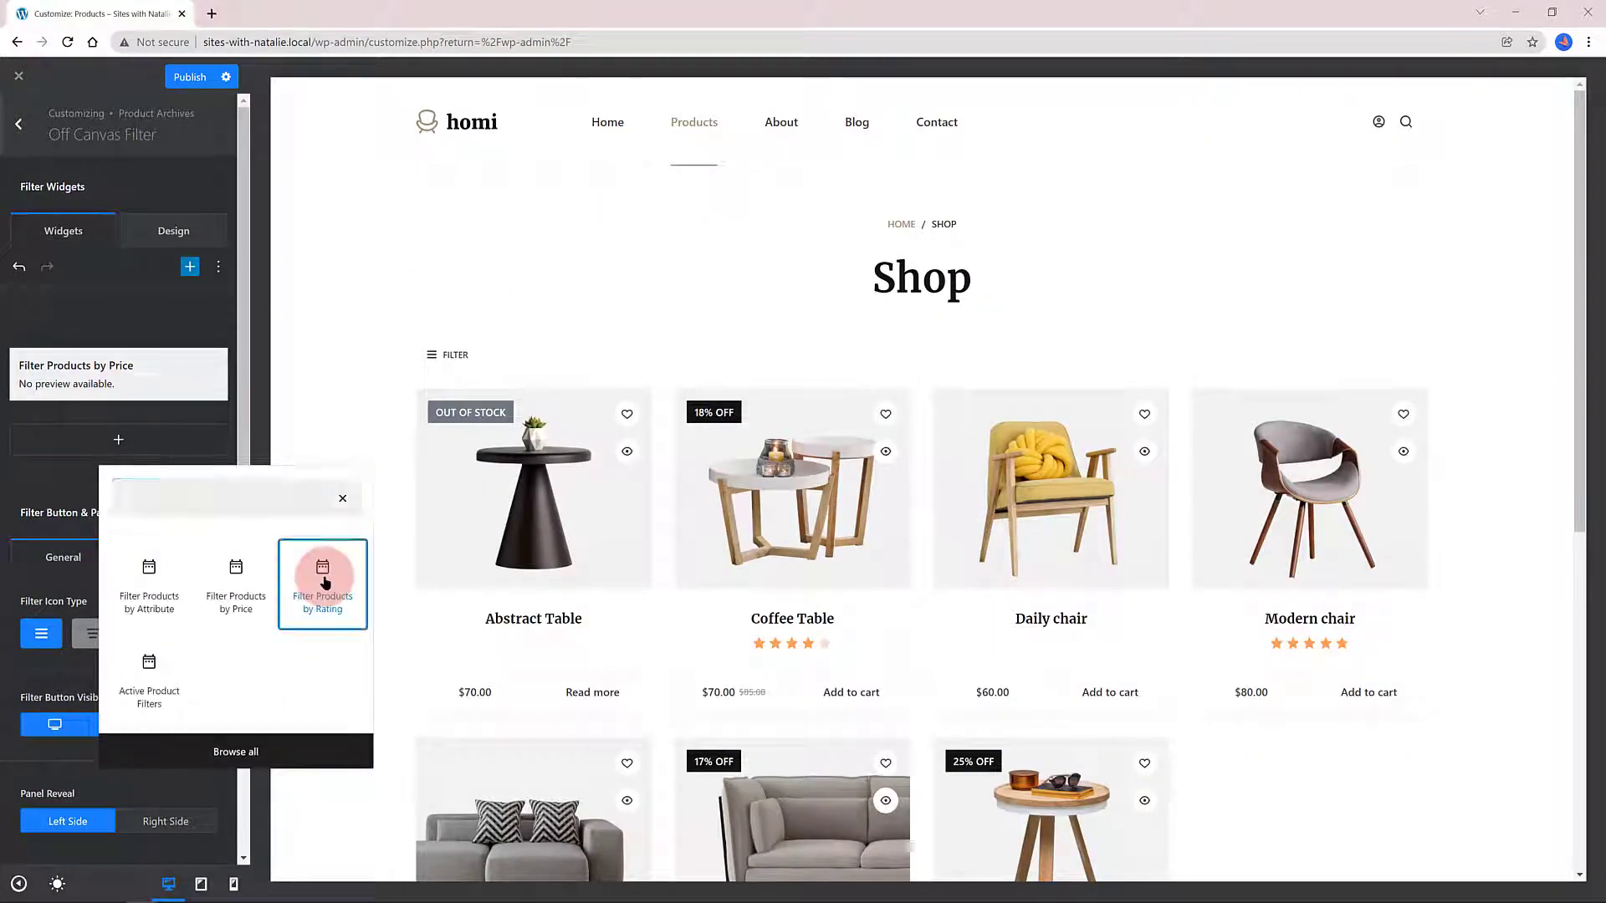
left_click(322, 575)
left_click(291, 293)
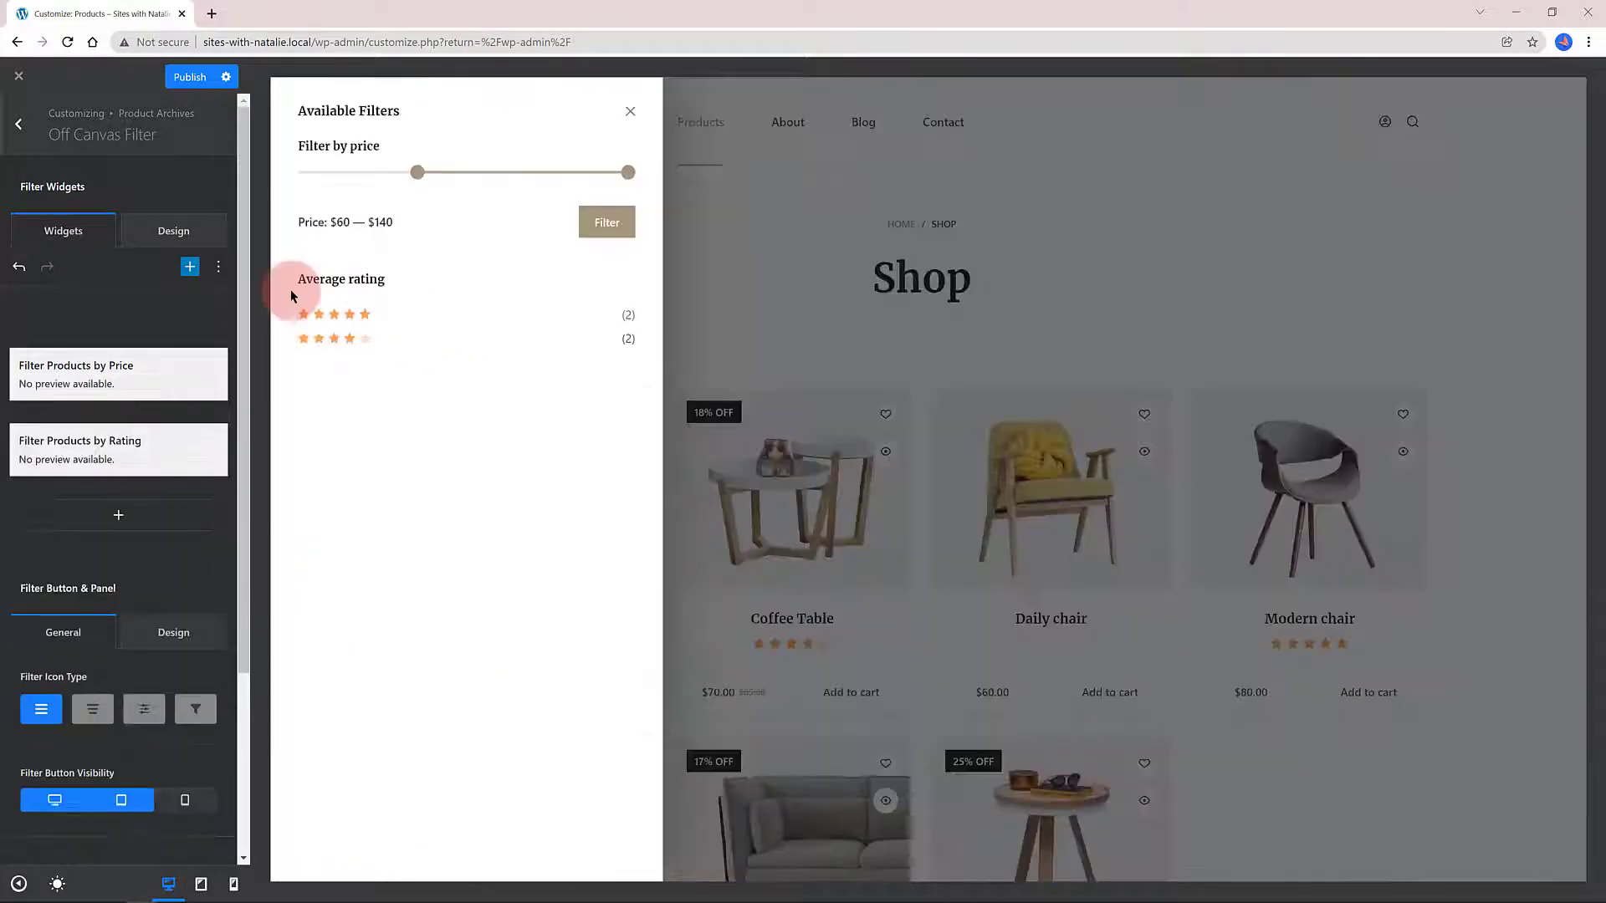
left_click(630, 111)
left_click(173, 231)
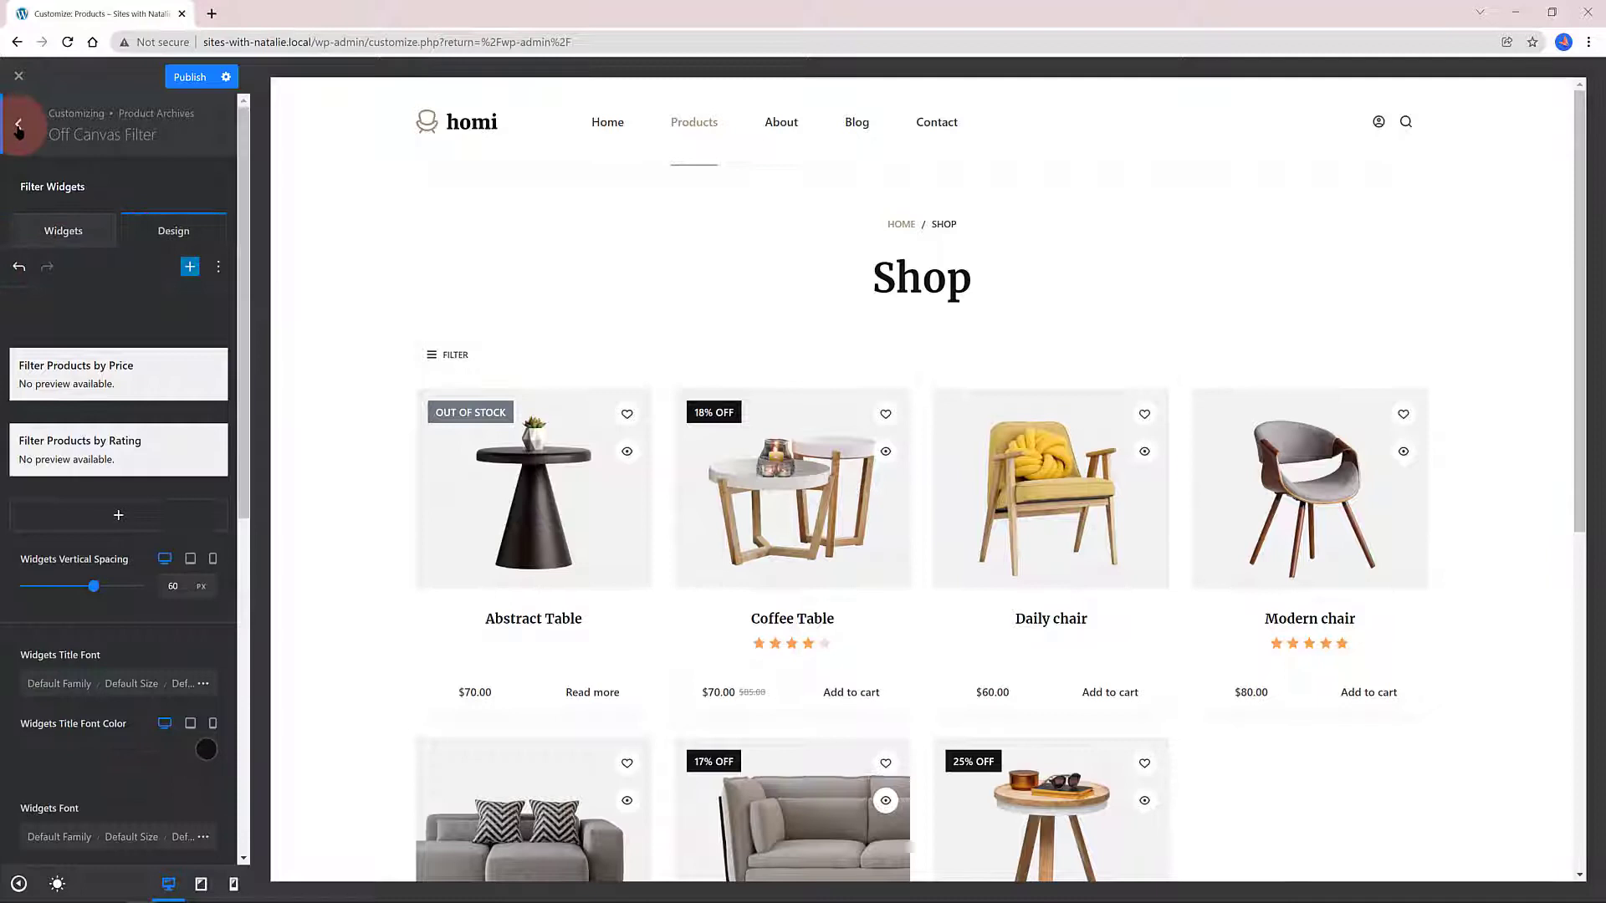
Open Single Product settings, load the Abstract Table page in the preview, and try gallery Type 2.
left_click(19, 125)
left_click(36, 610)
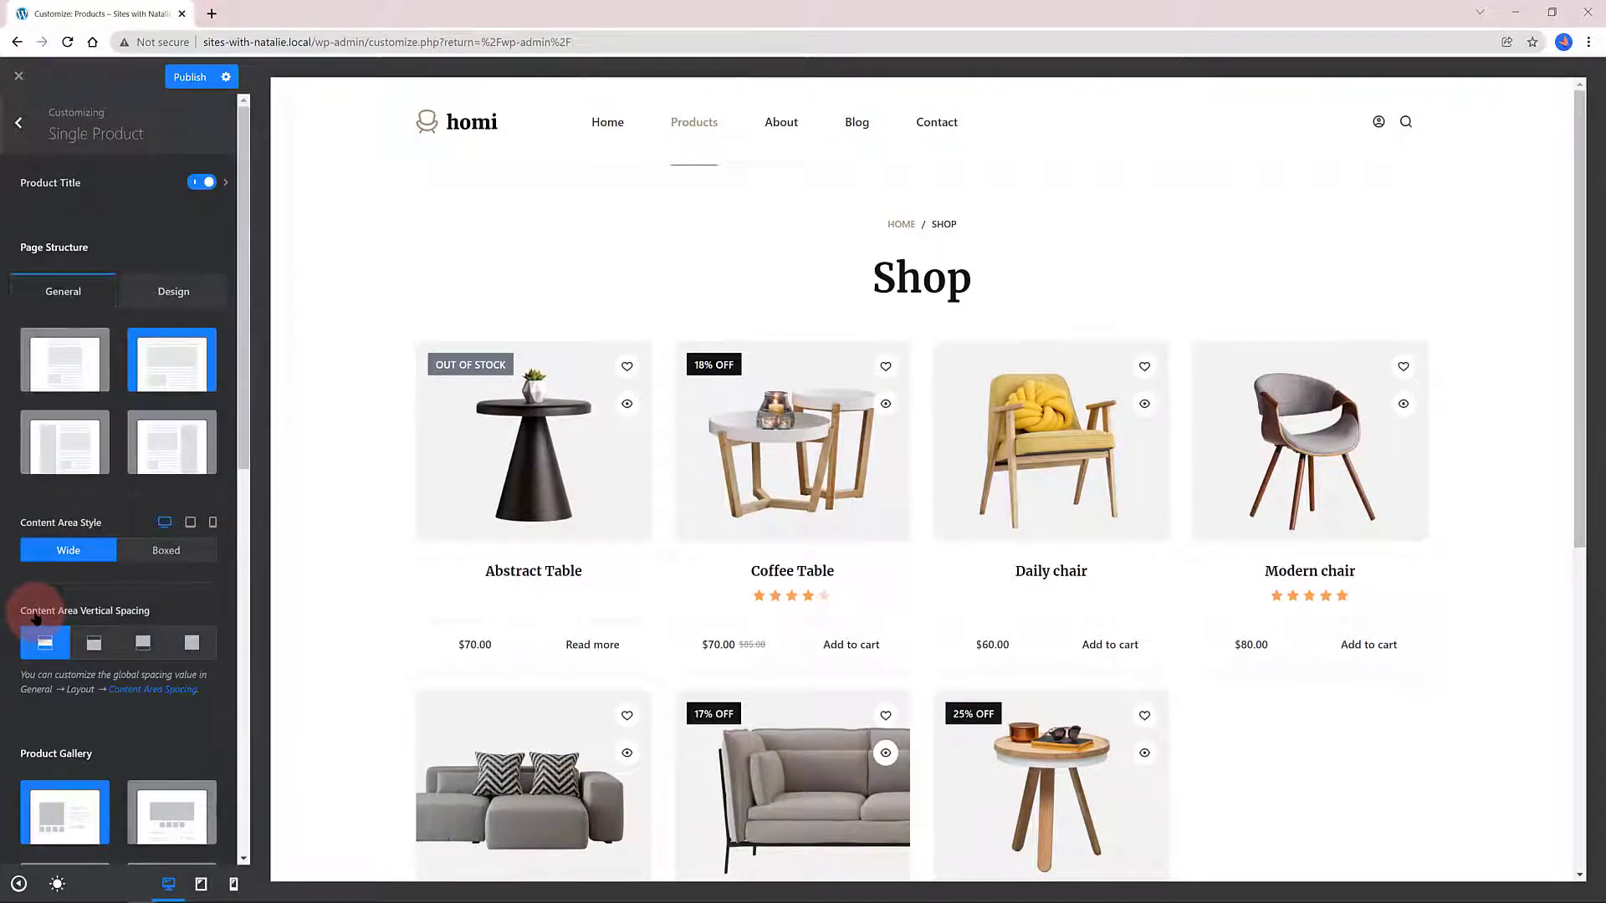
left_click(67, 361)
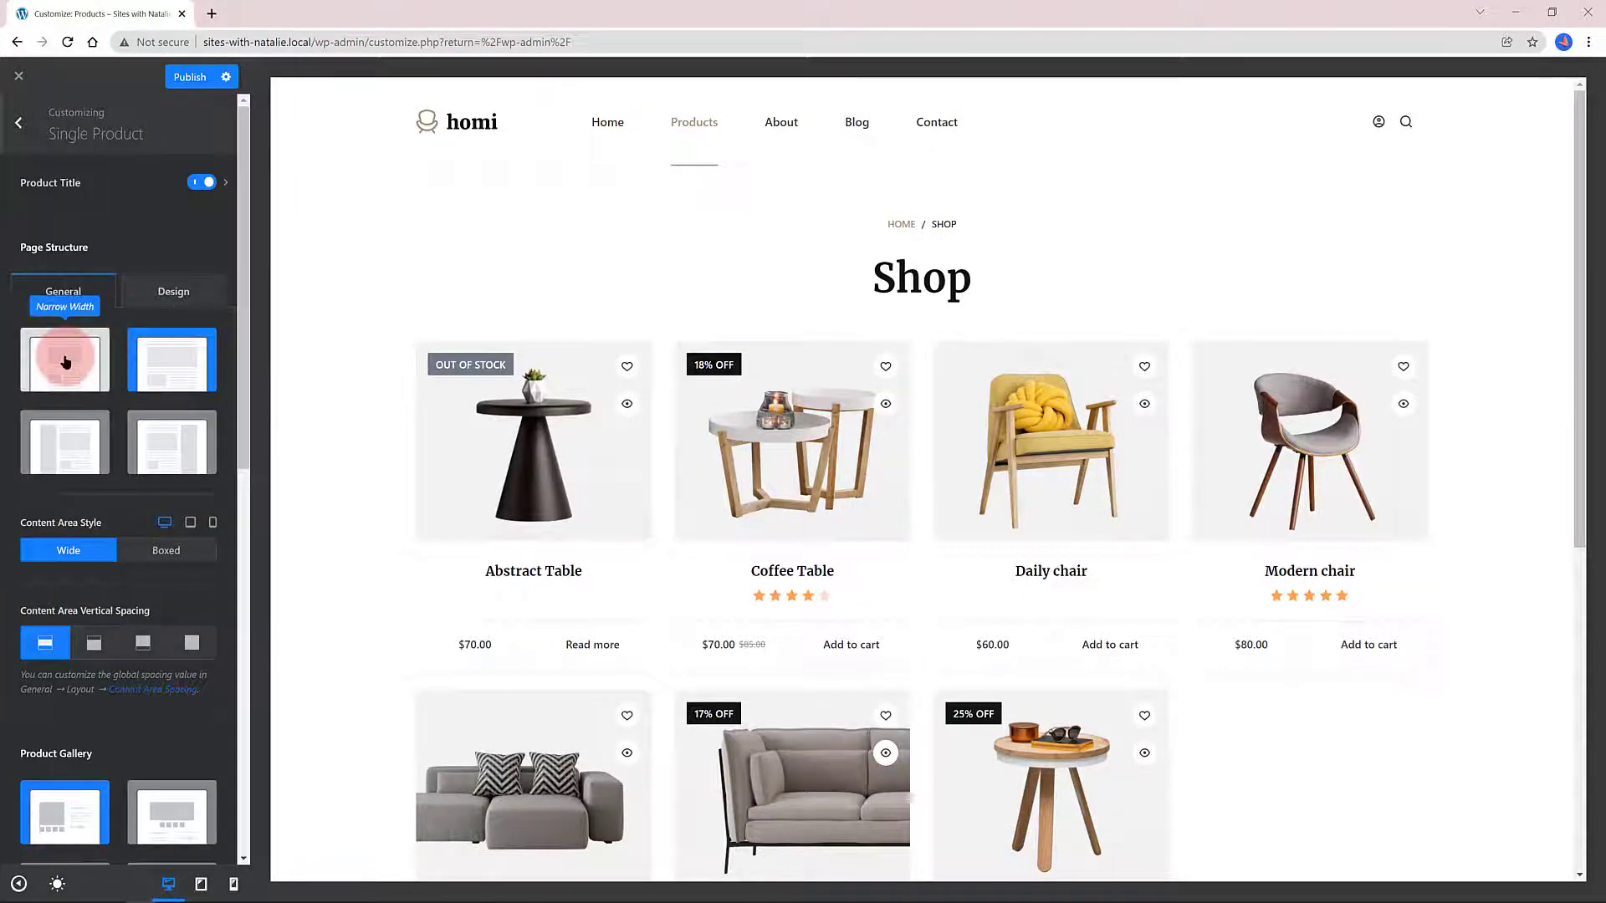
left_click(512, 441)
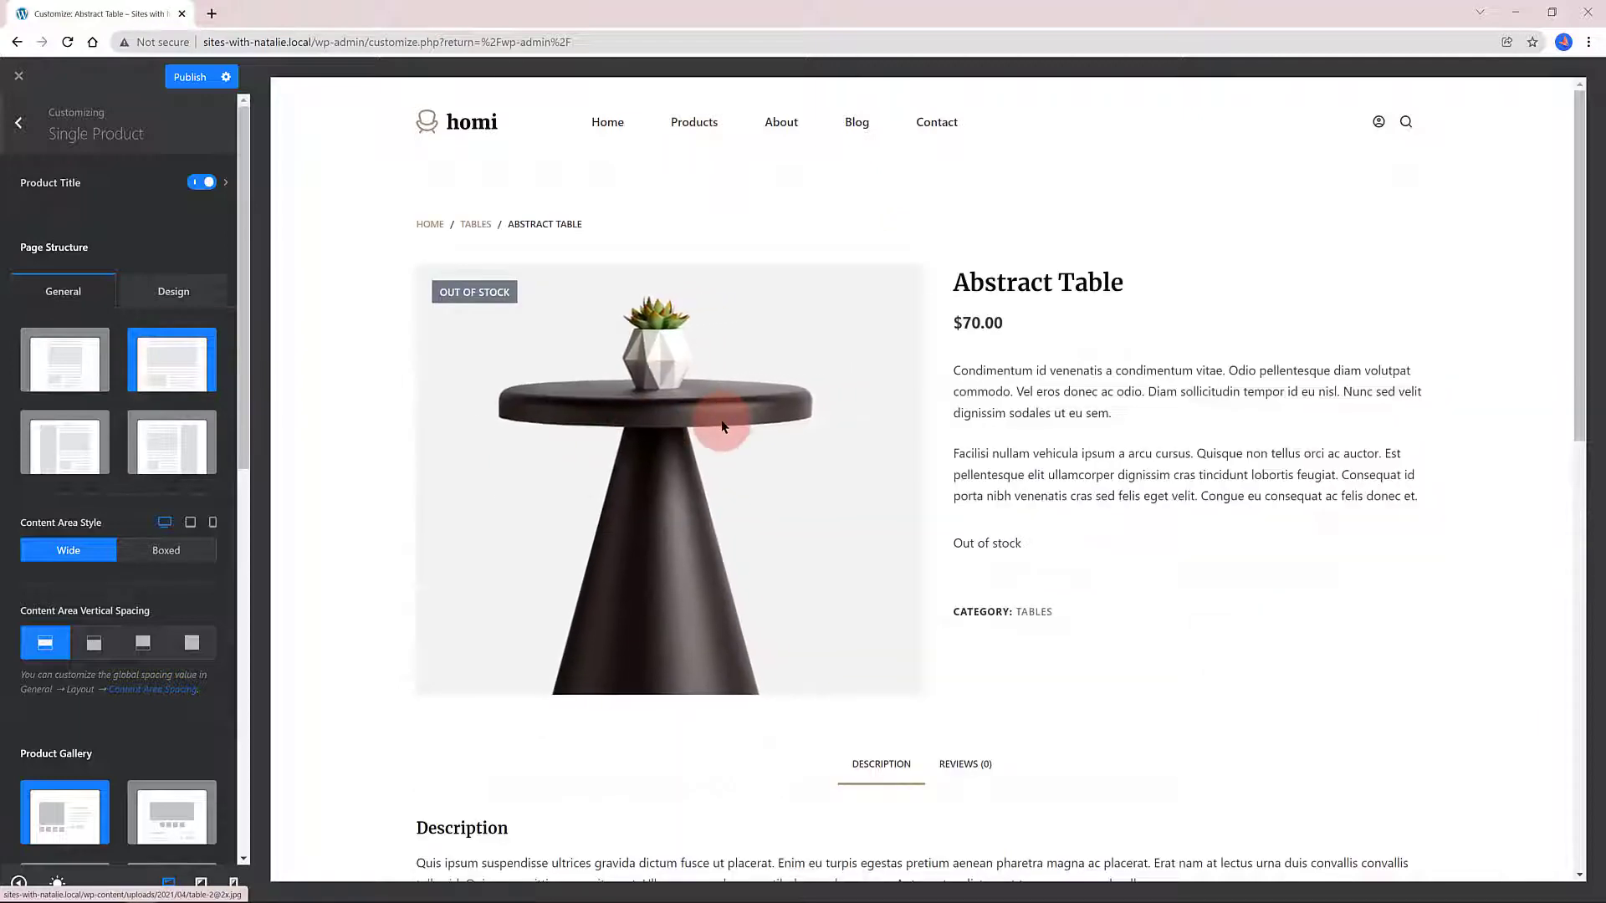
left_click(71, 366)
scroll(67, 360, "down", 3)
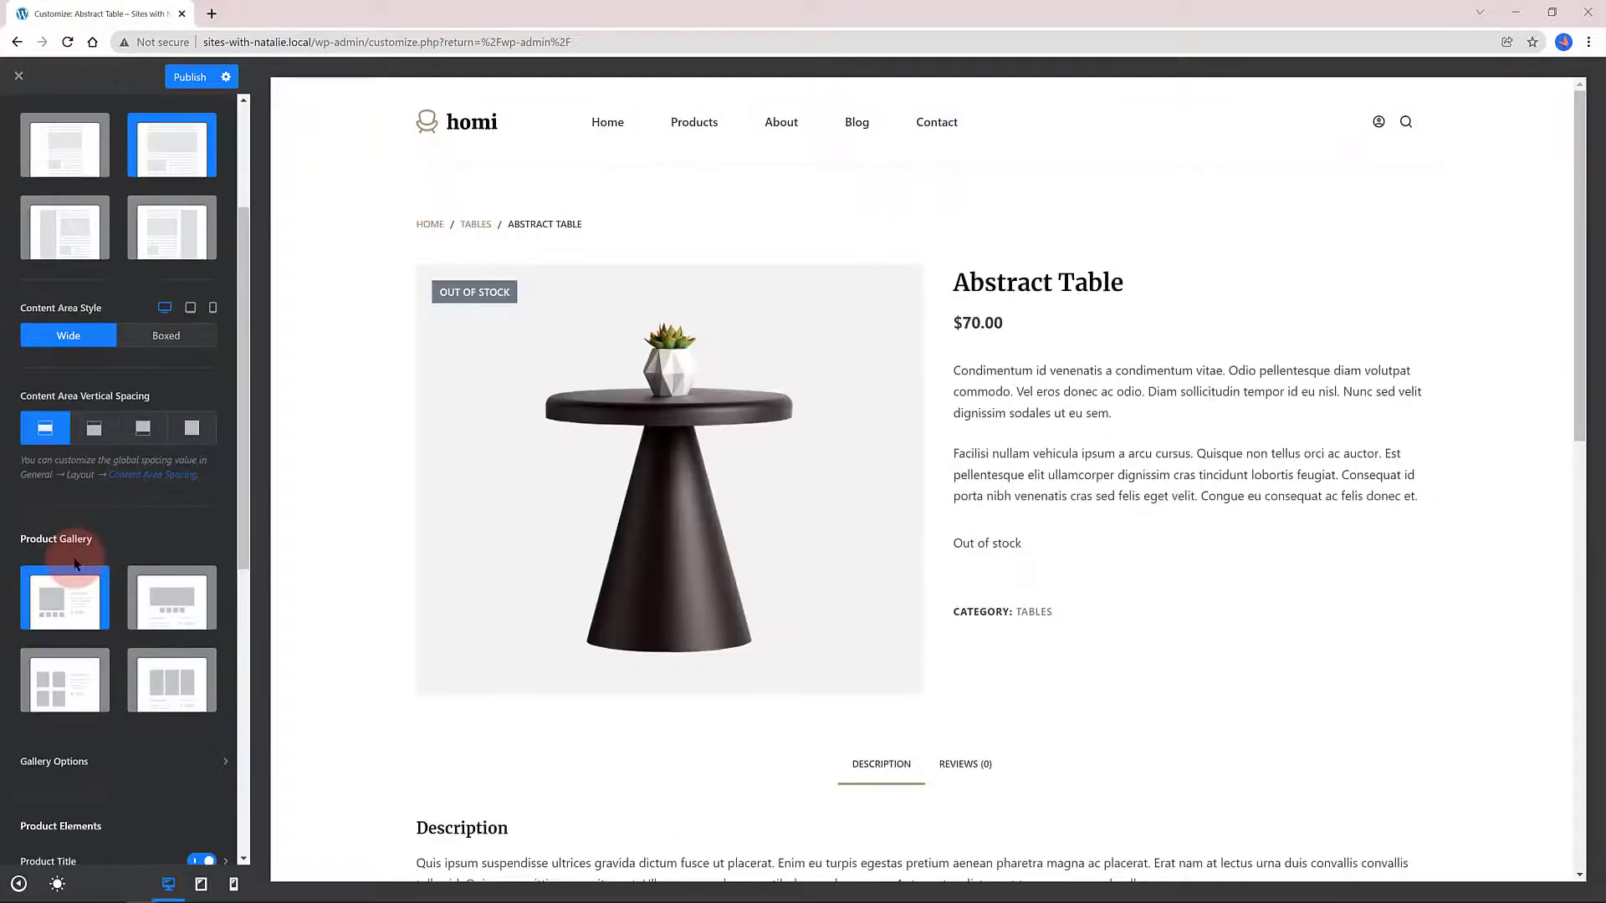
scroll(106, 563, "down", 3)
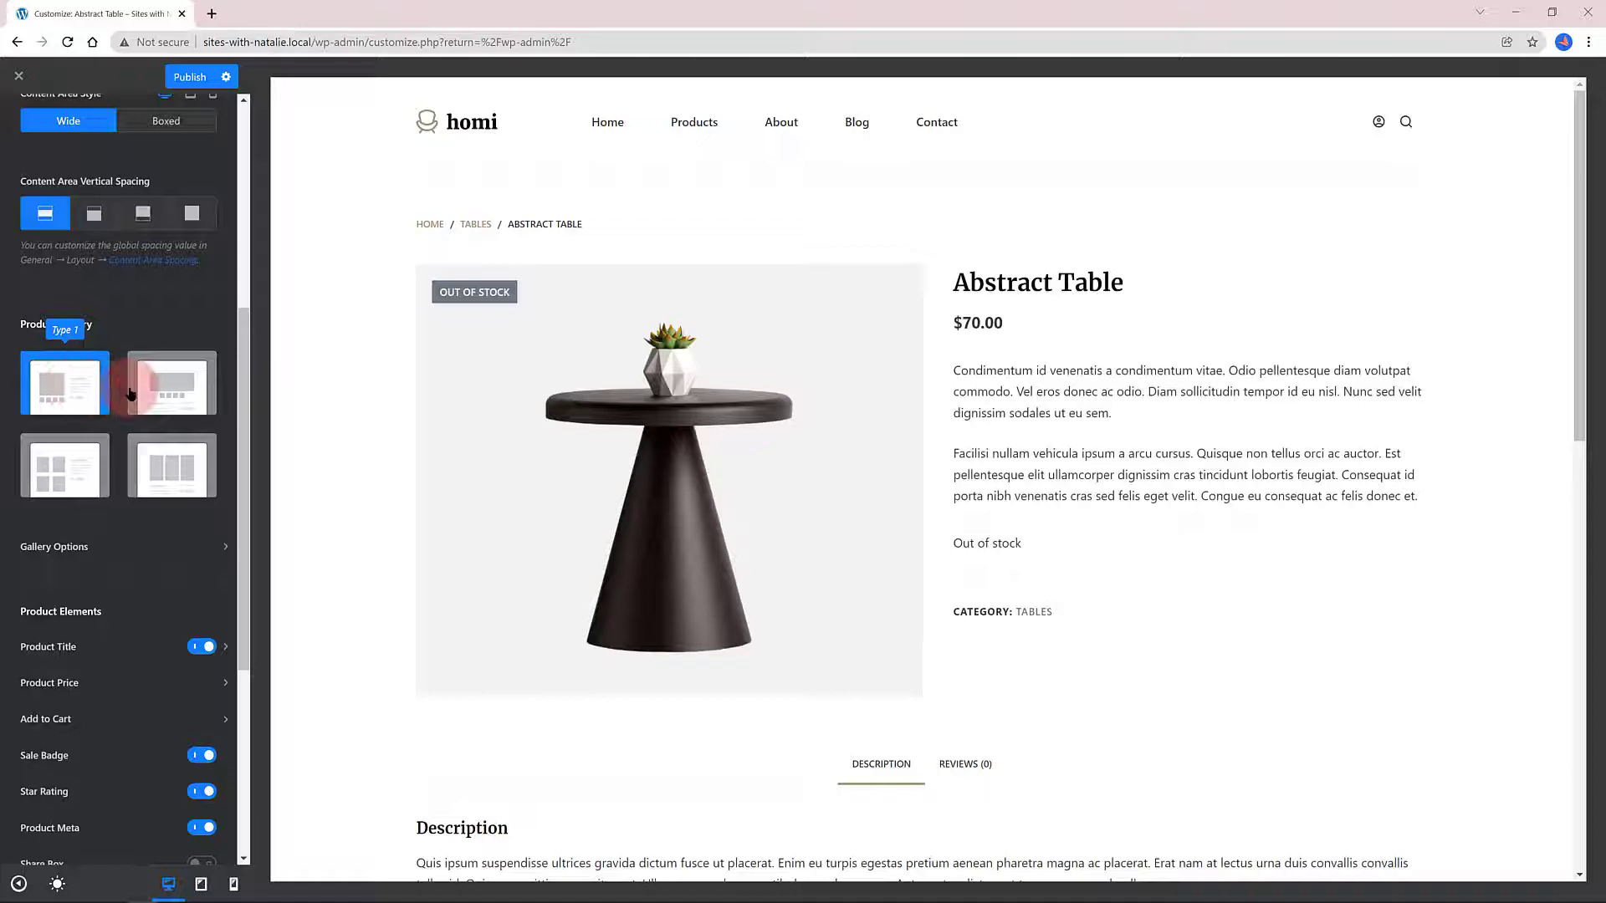
left_click(176, 393)
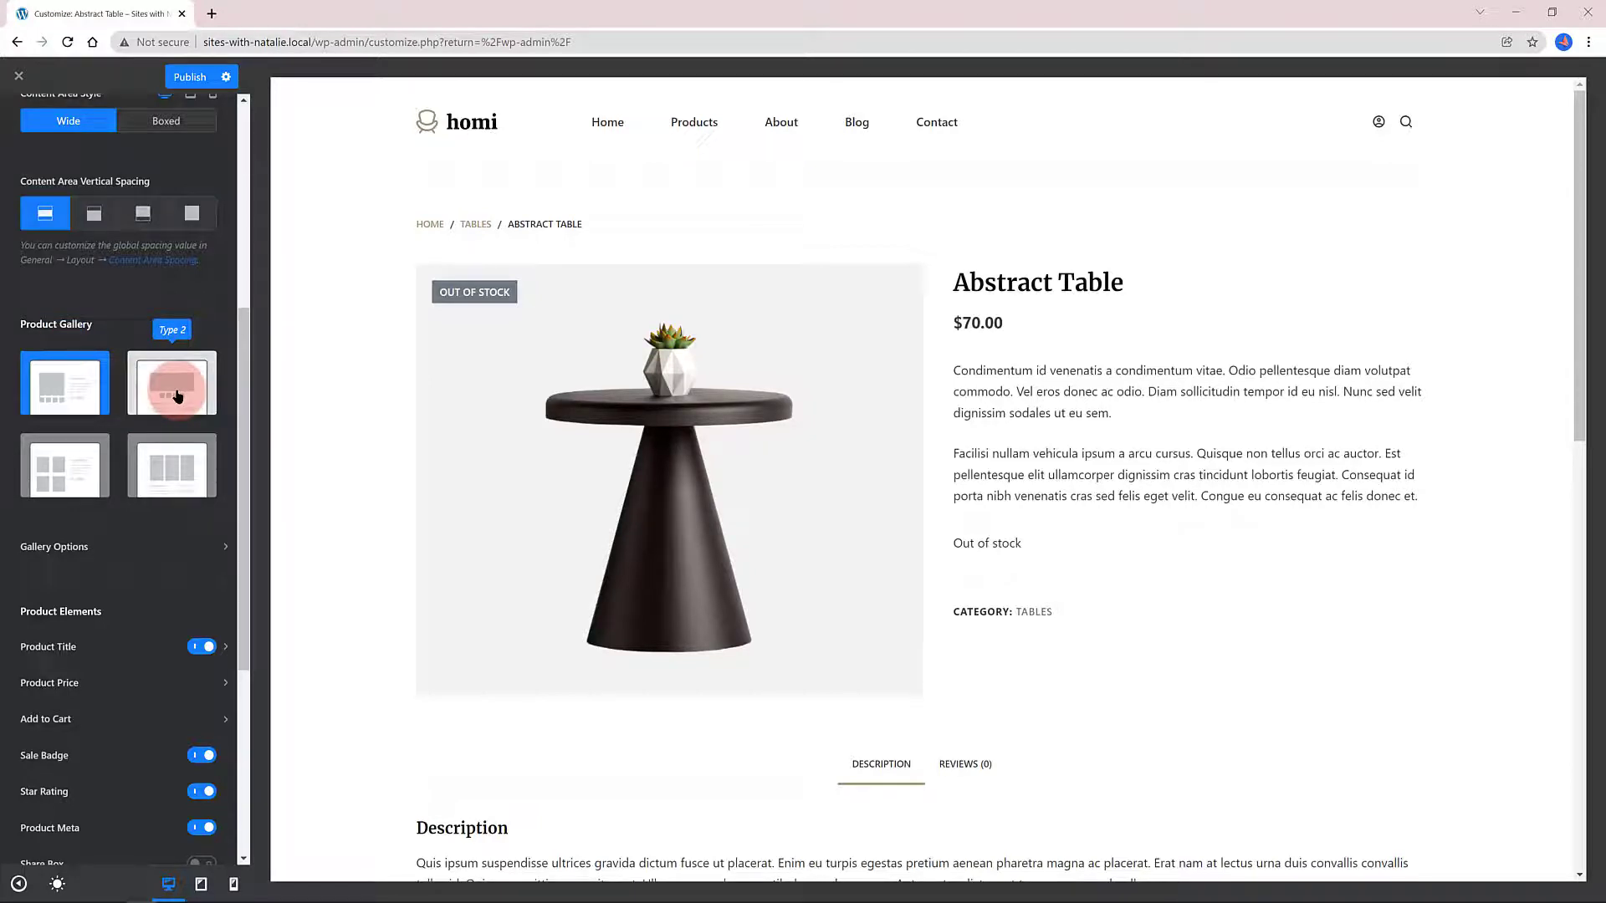
Try the Type 3 and slider product gallery layouts, advancing through the slider images.
left_click(36, 456)
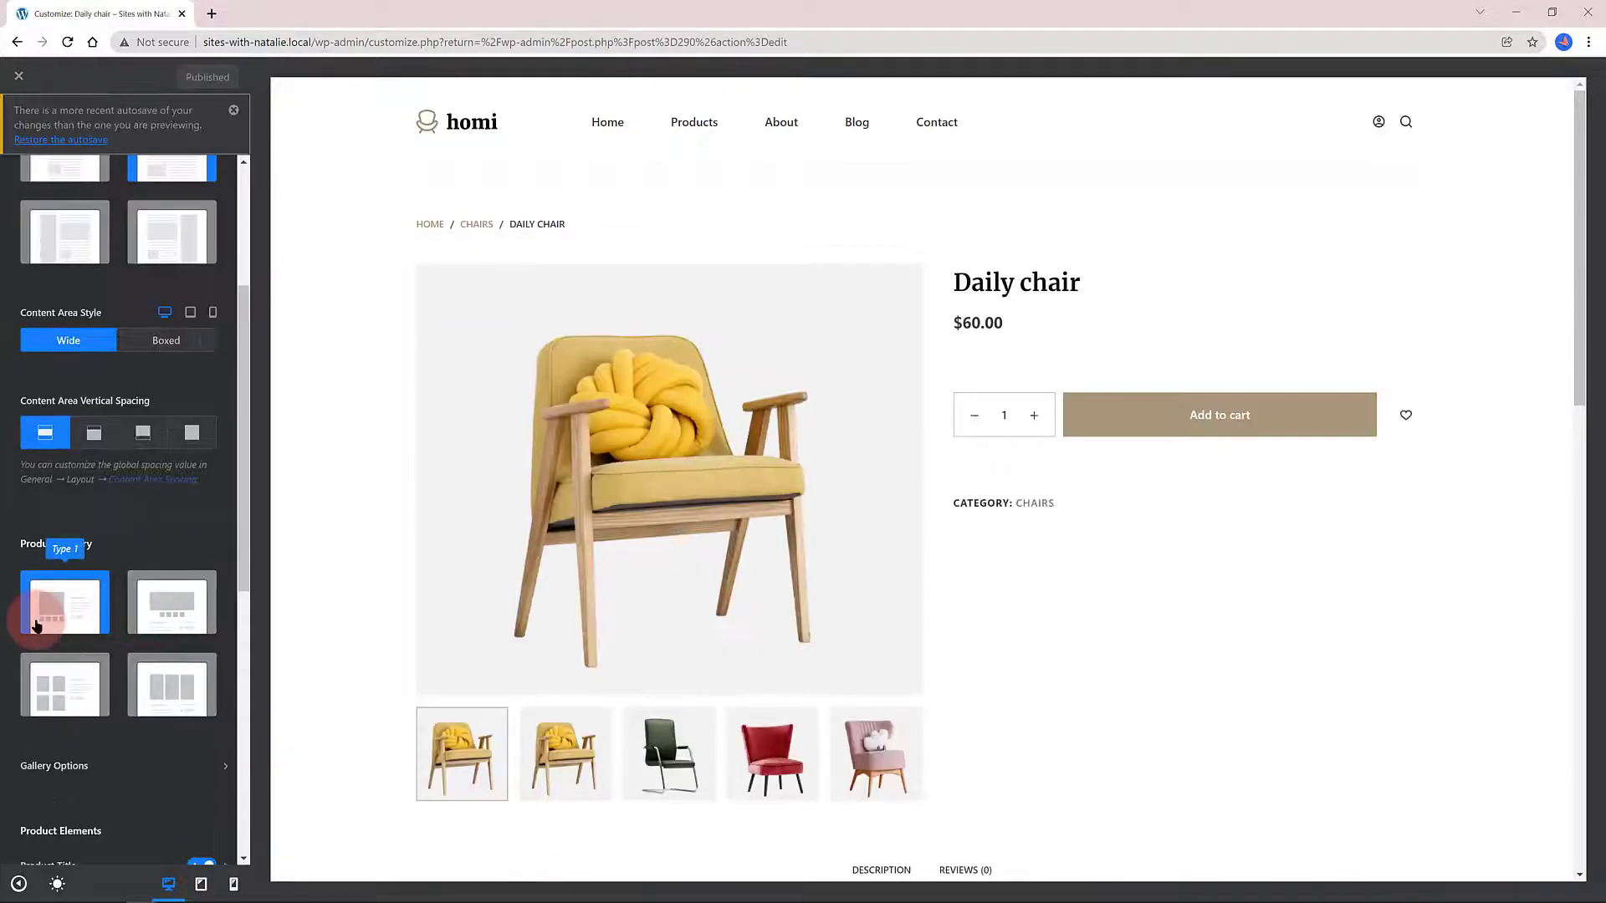
left_click(184, 609)
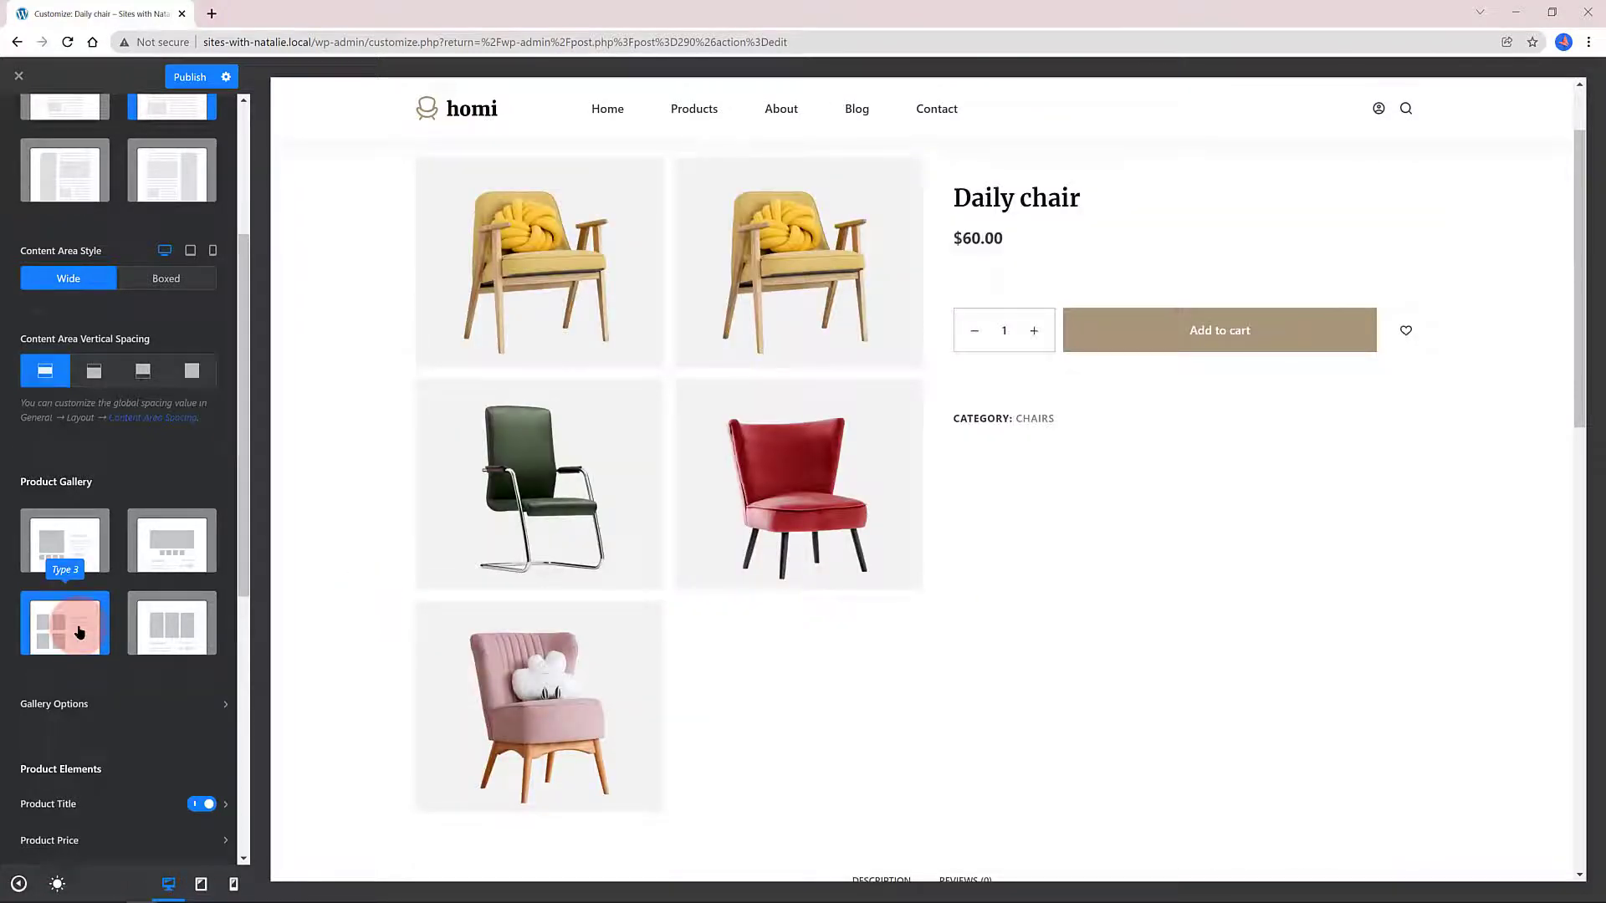
left_click(146, 623)
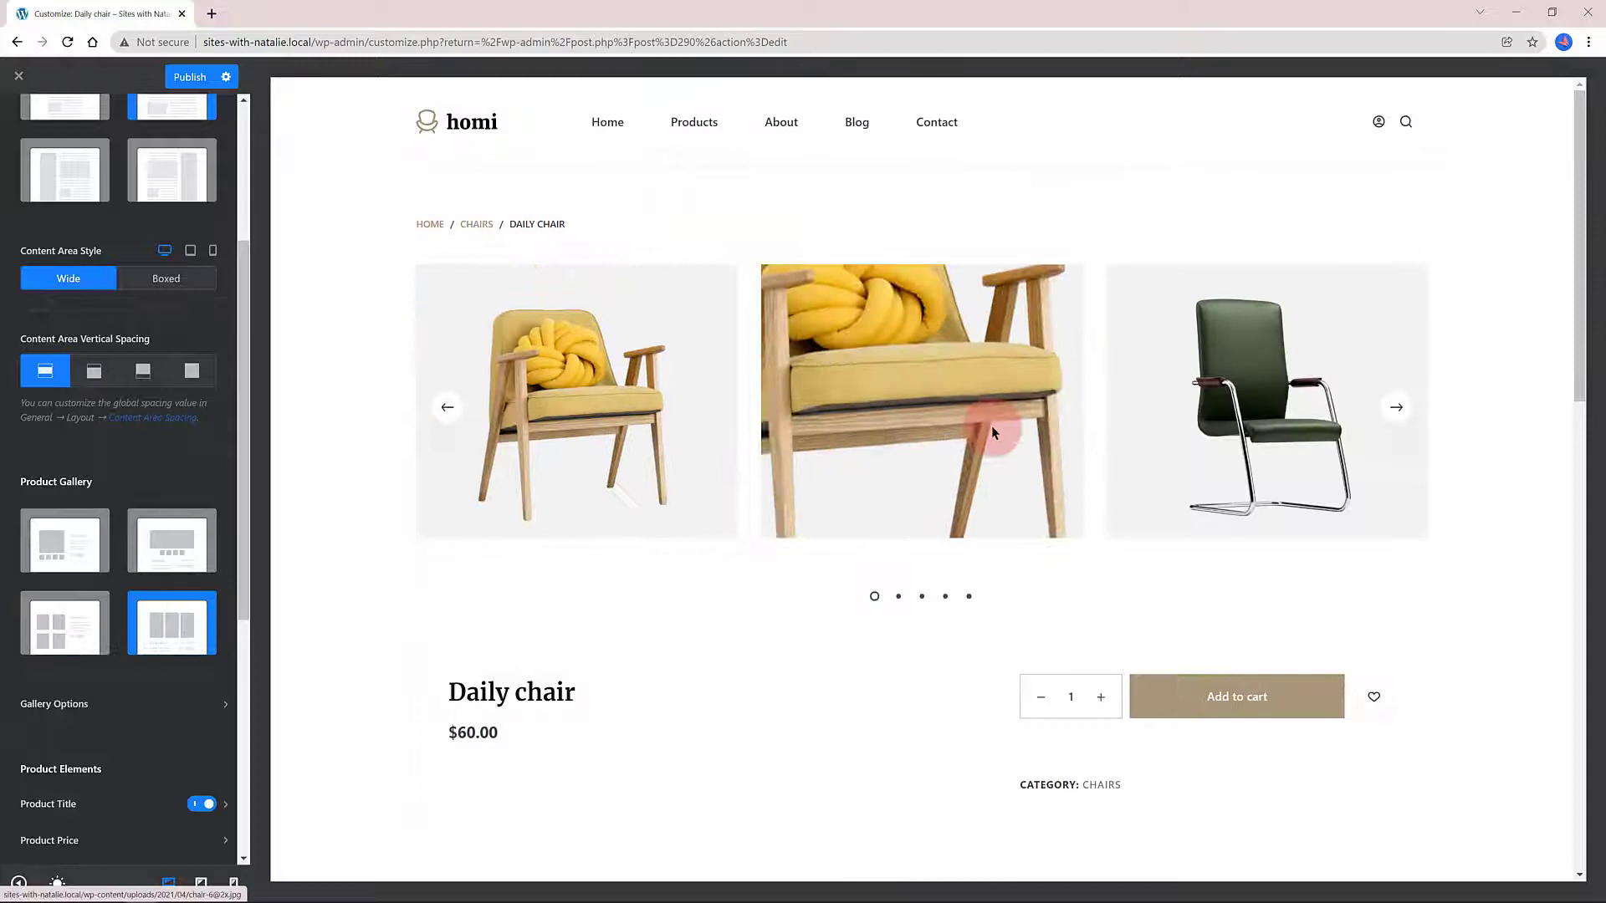
left_click(1389, 405)
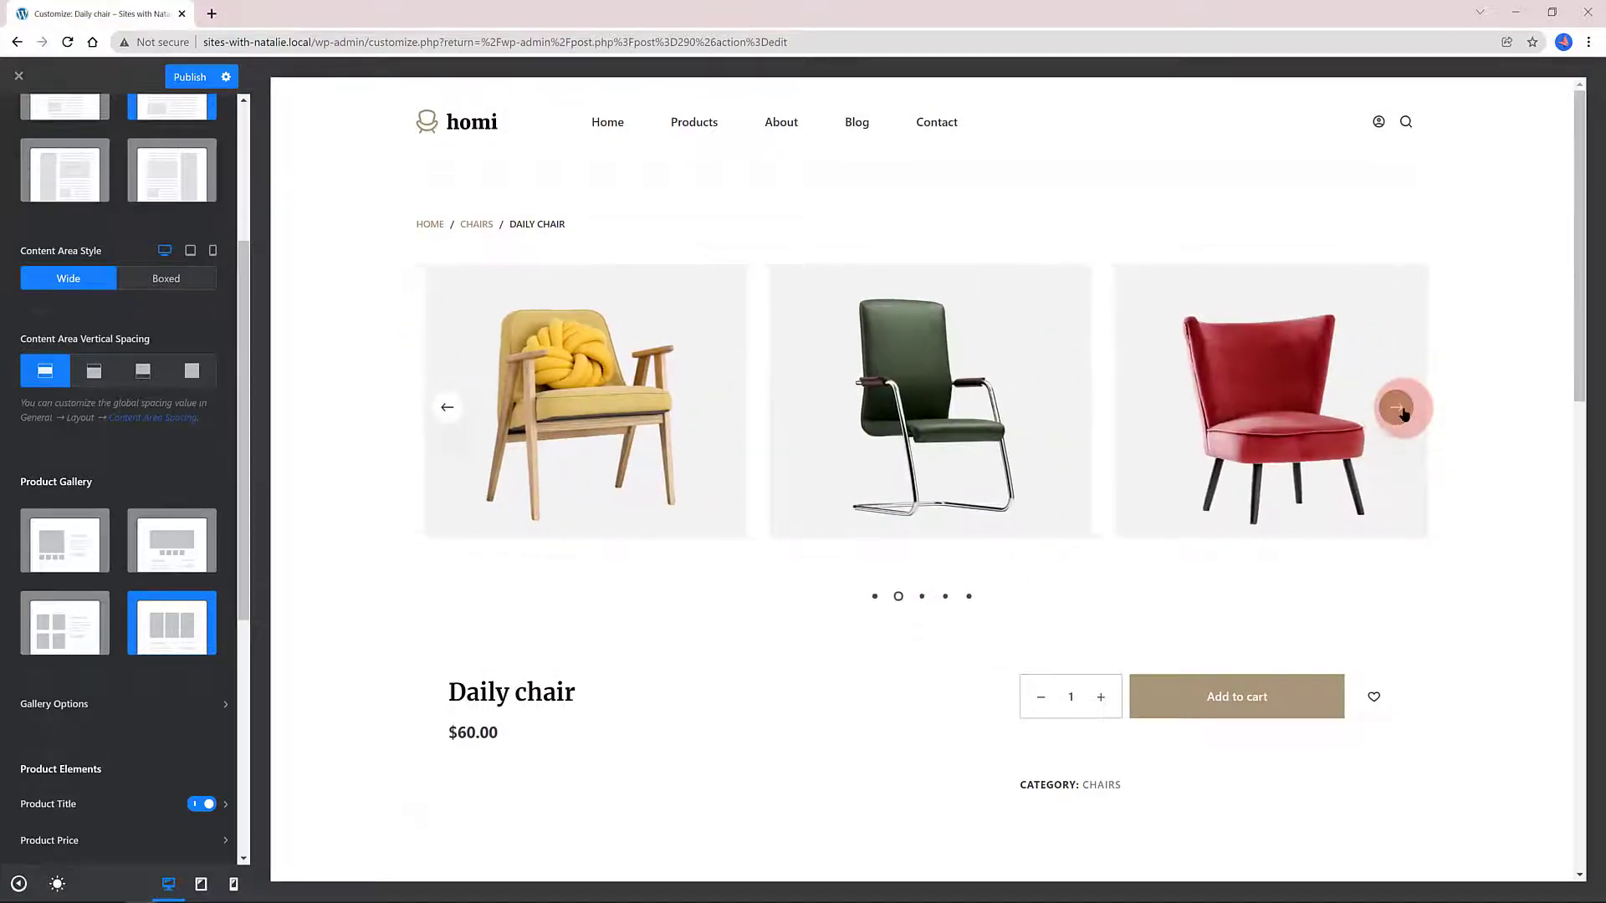
left_click(1400, 409)
left_click(1402, 410)
left_click(1405, 410)
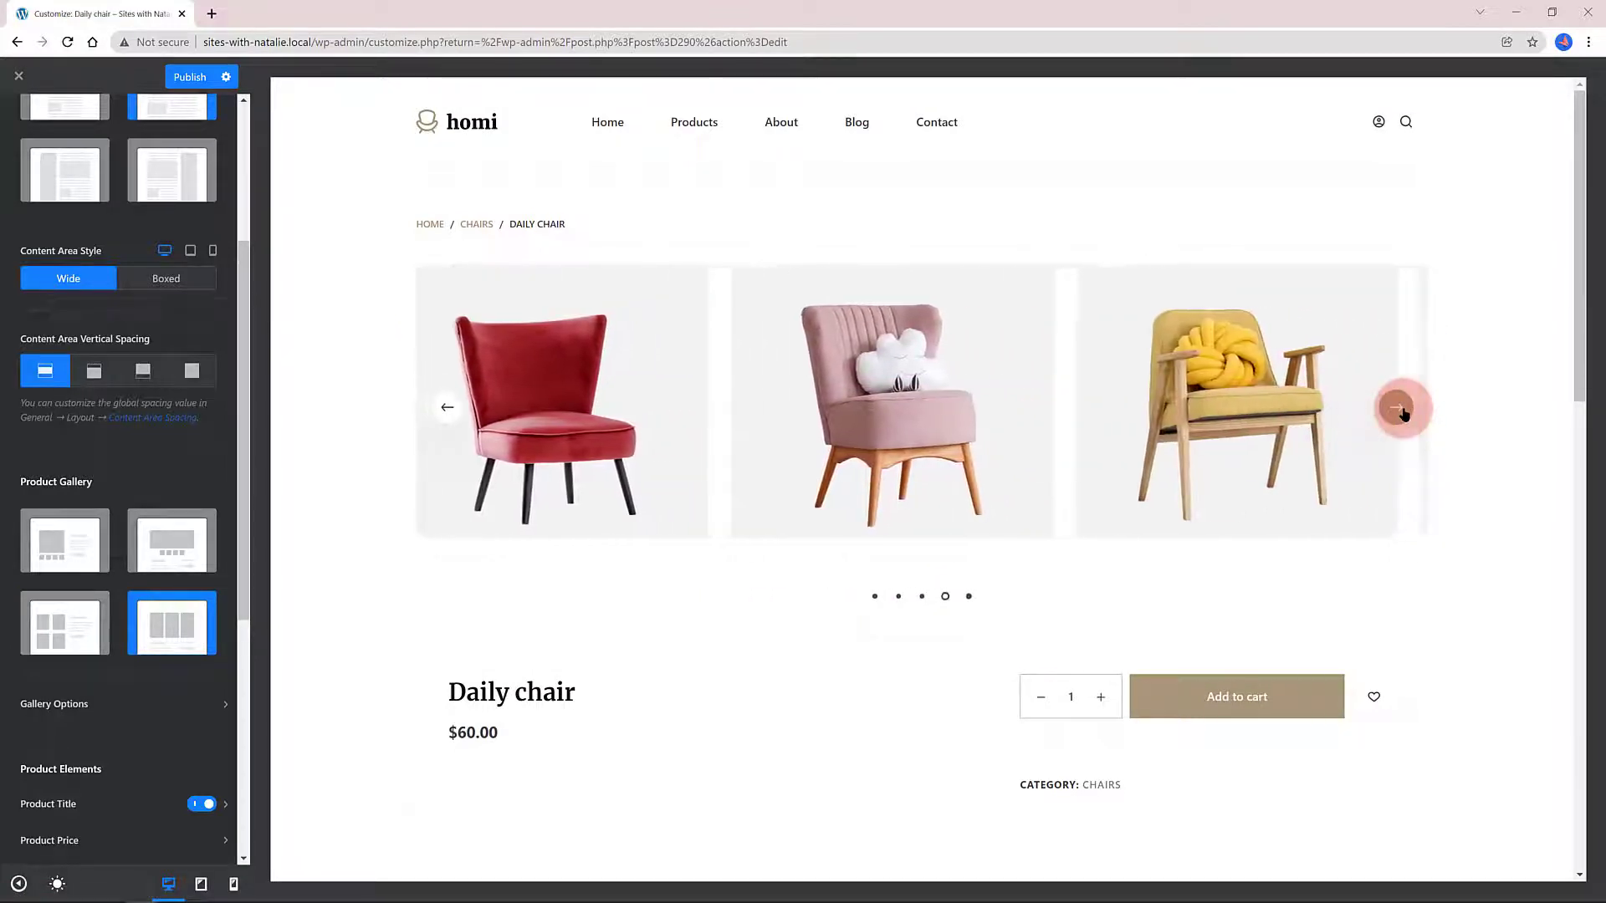
Try two gallery columns in Gallery Options, restore three columns, and return to Single Product.
left_click(109, 704)
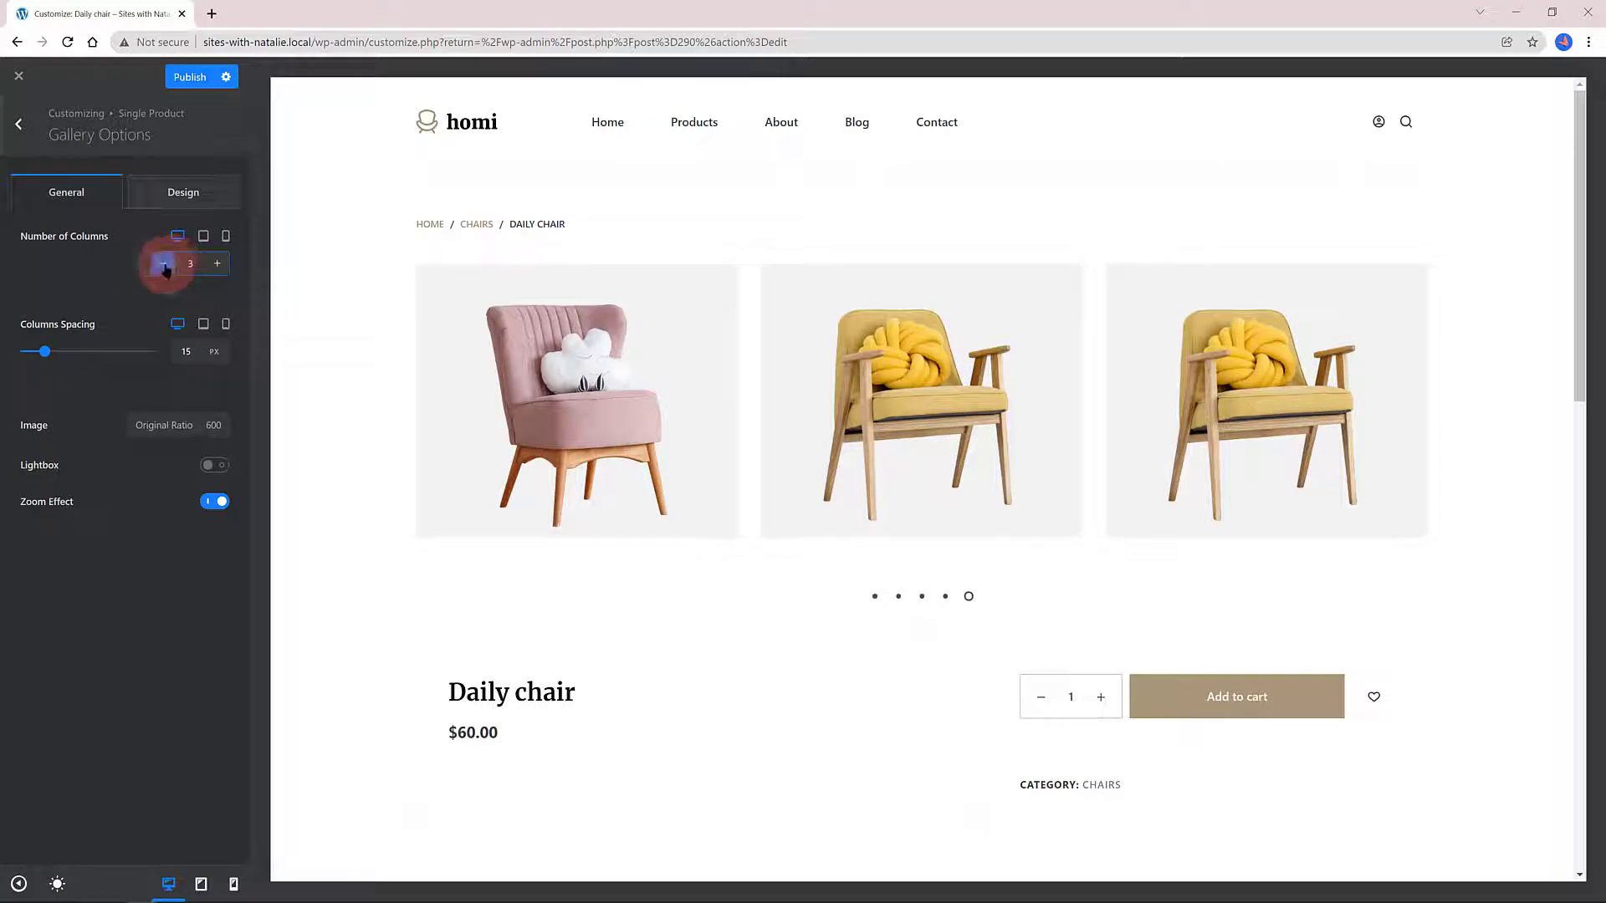
left_click(164, 265)
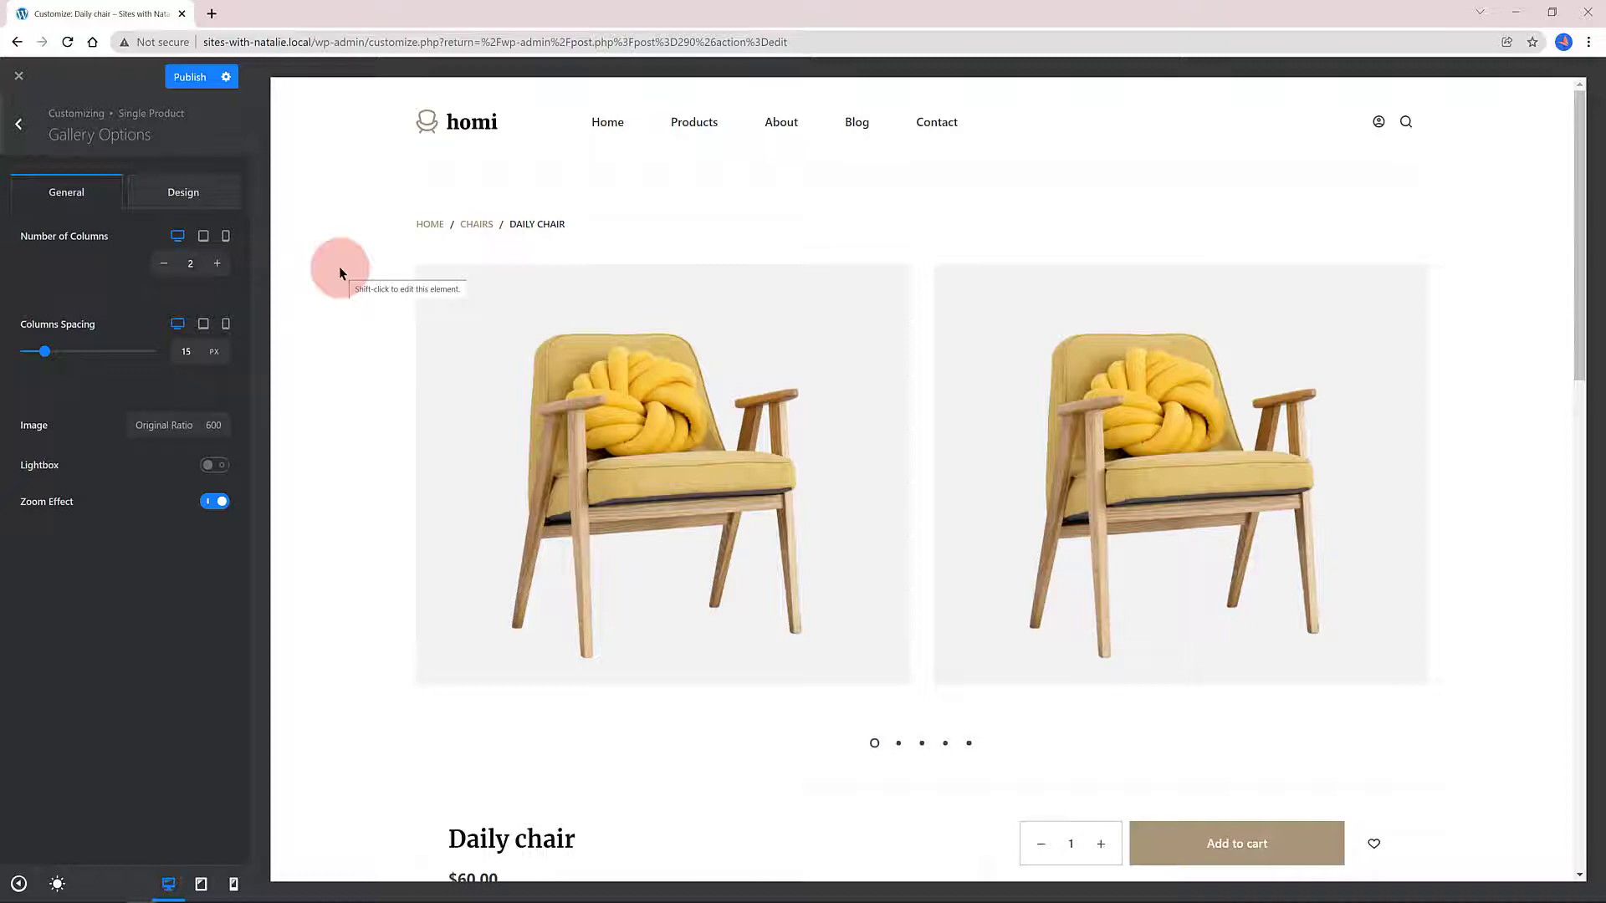
left_click(216, 263)
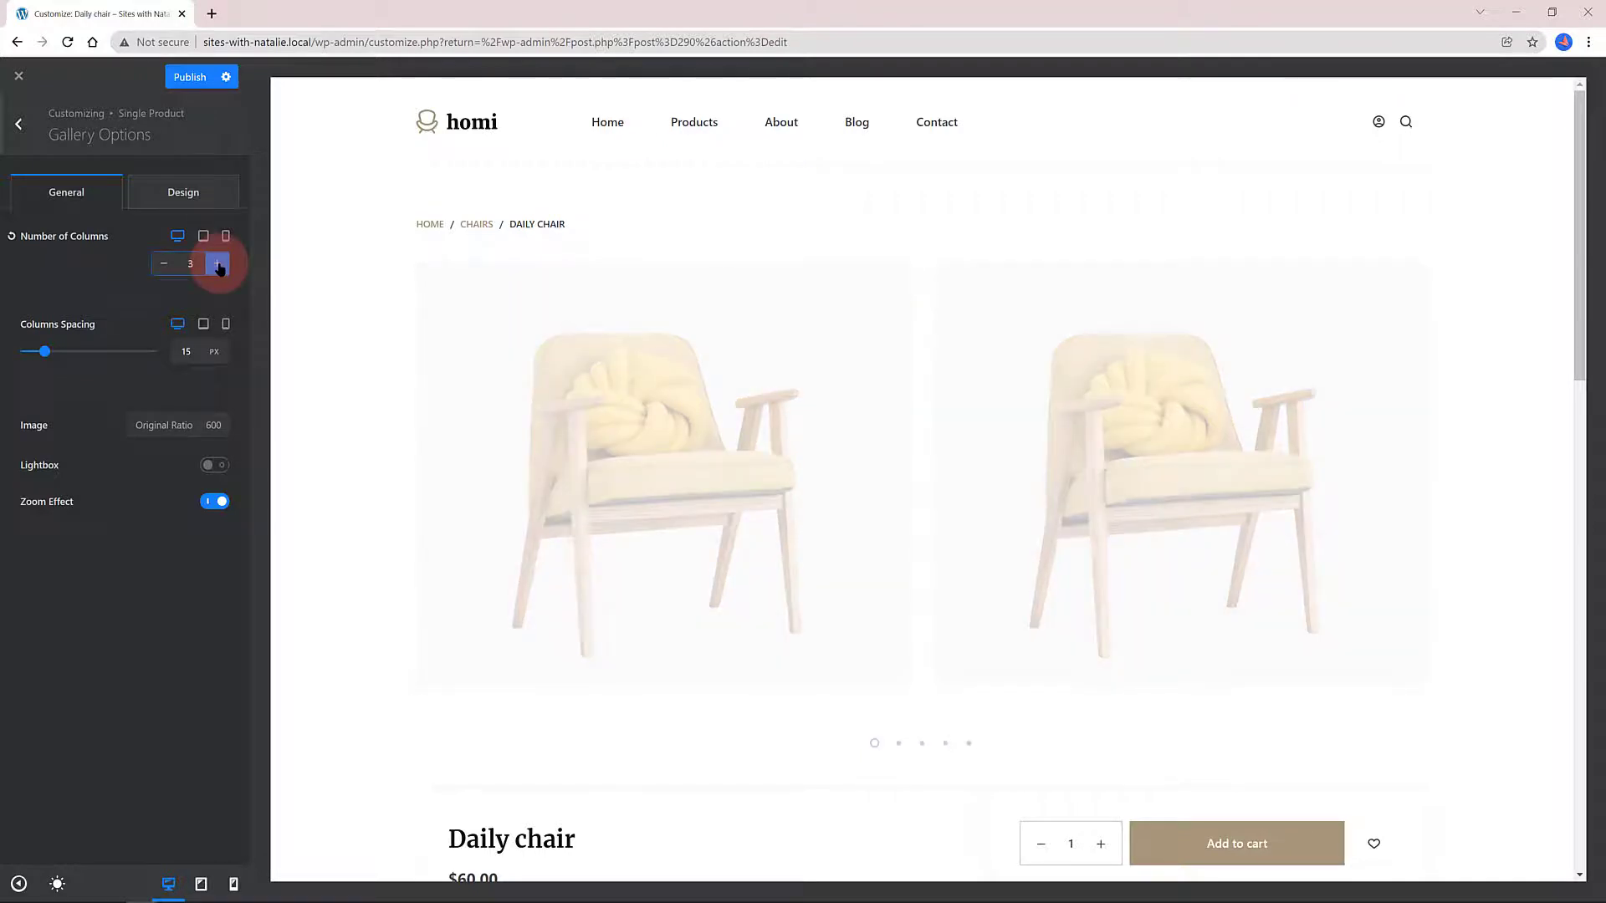
left_click(201, 700)
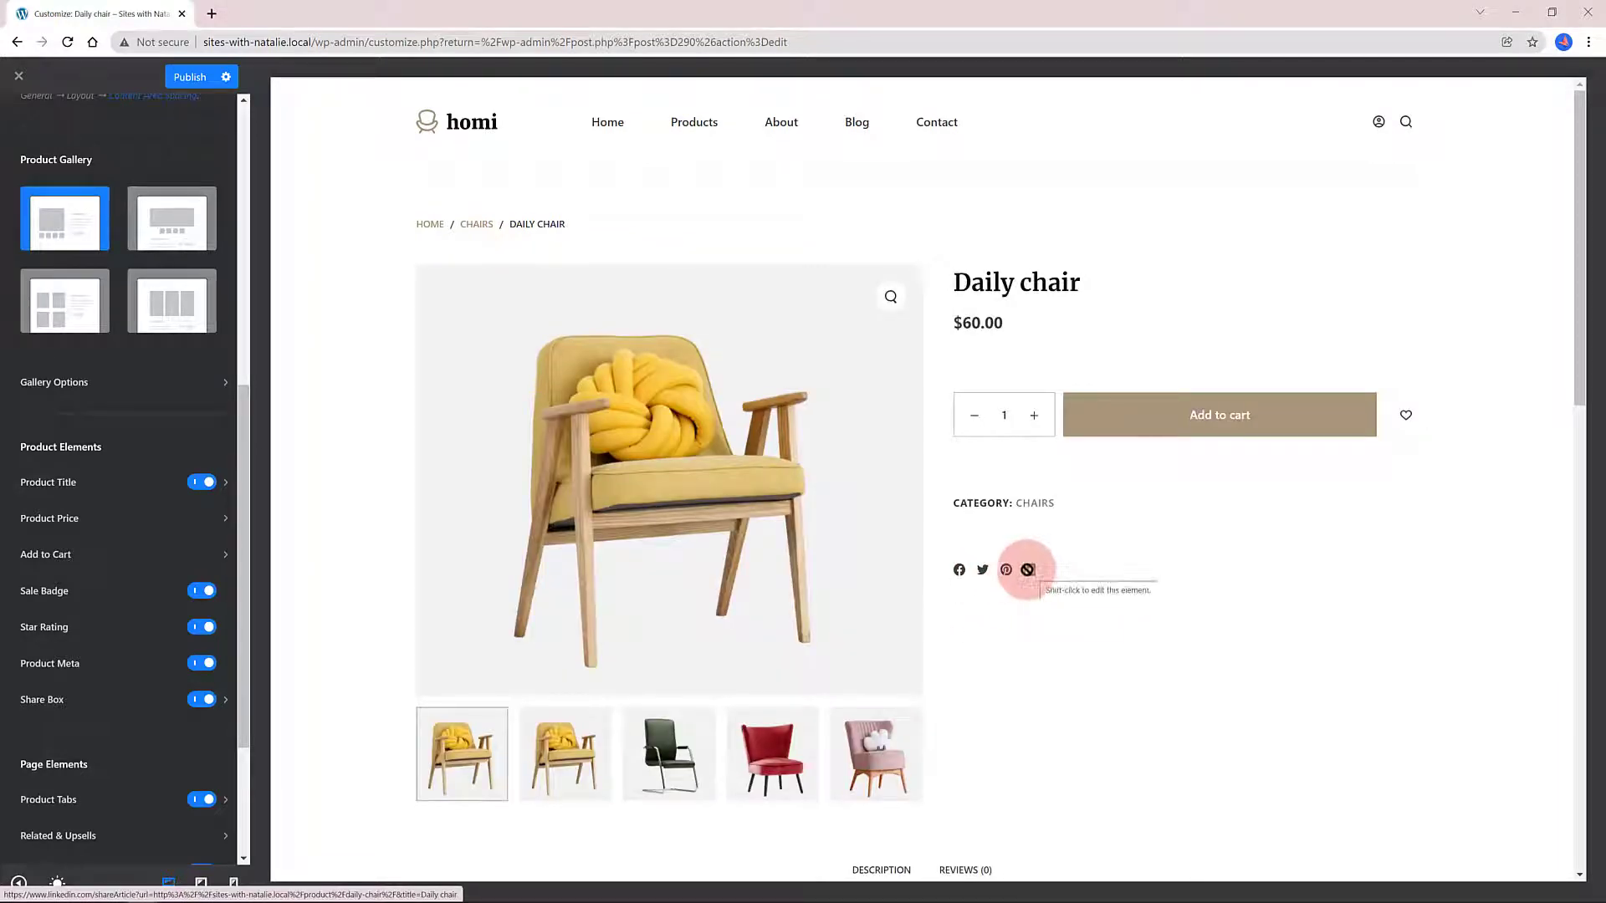
Review the Share Box's Facebook, Twitter, Pinterest and LinkedIn networks, then return to Single Product.
left_click(224, 700)
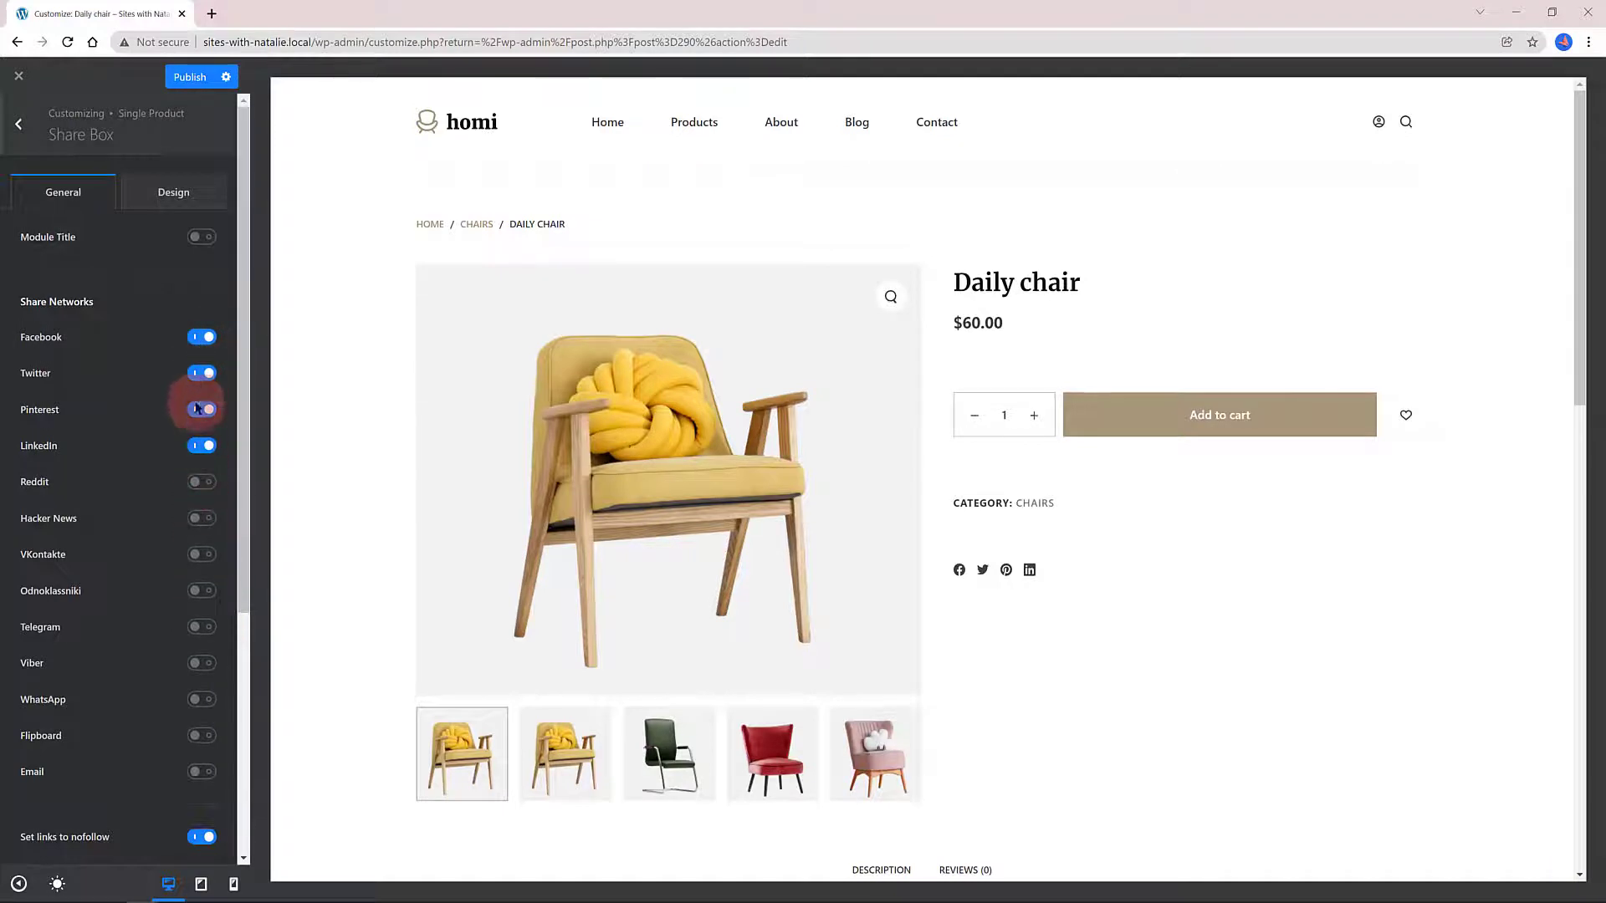
scroll(159, 494, "down", 4)
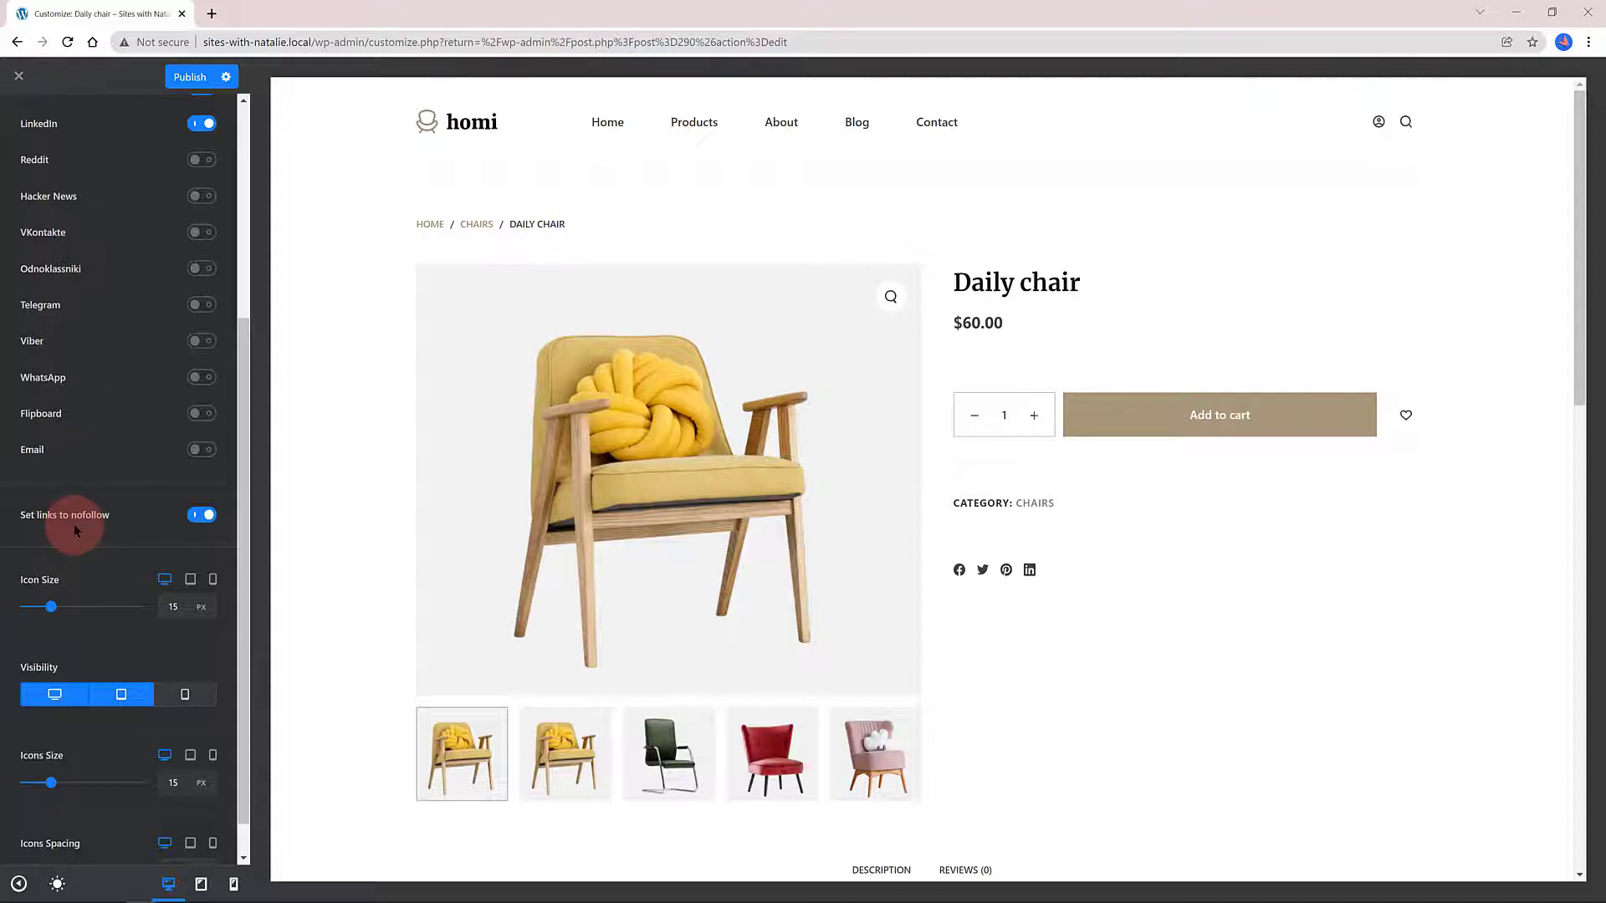
key("Escape")
scroll(143, 669, "down", 3)
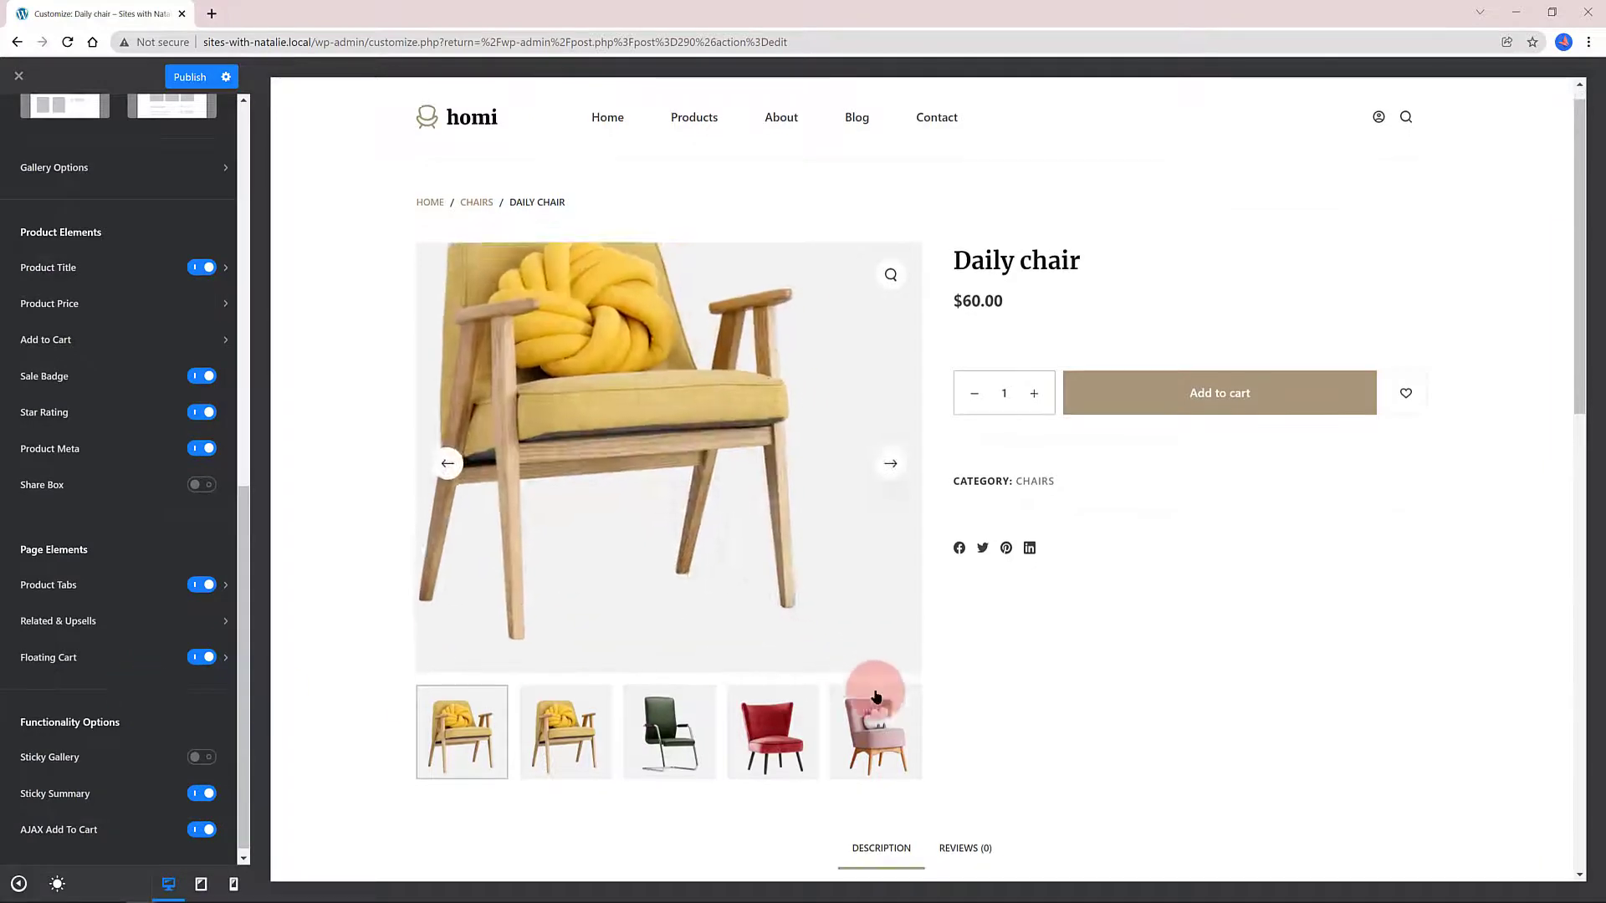
Re-enable product tabs, turn on Sticky Gallery, disable AJAX Add To Cart, then reopen the Customizer.
scroll(887, 696, "down", 5)
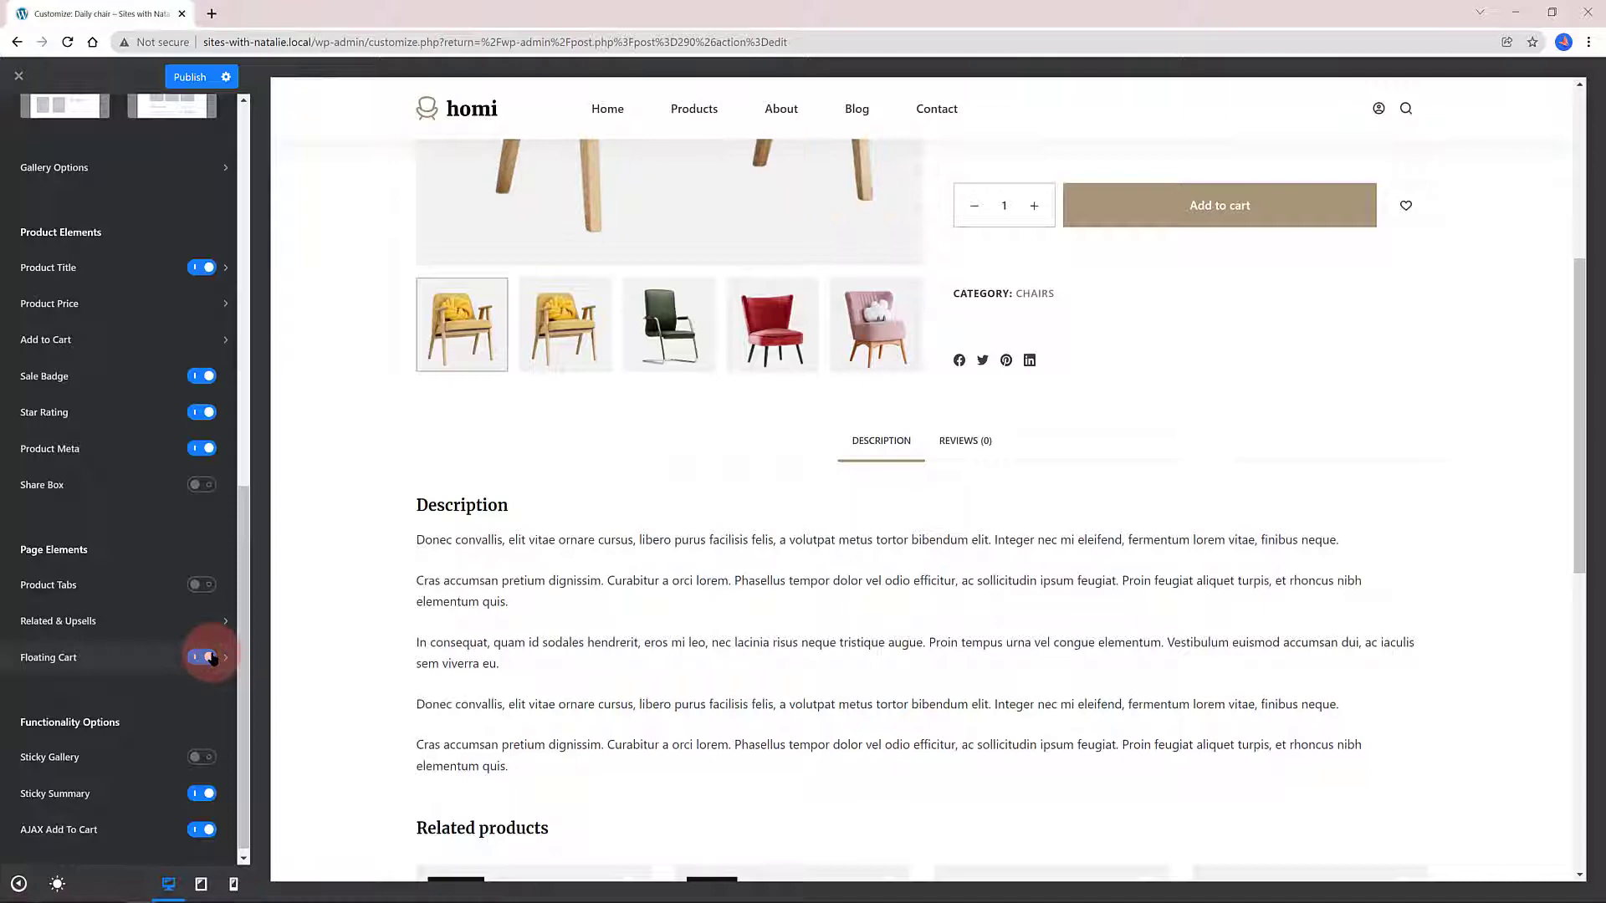
left_click(204, 588)
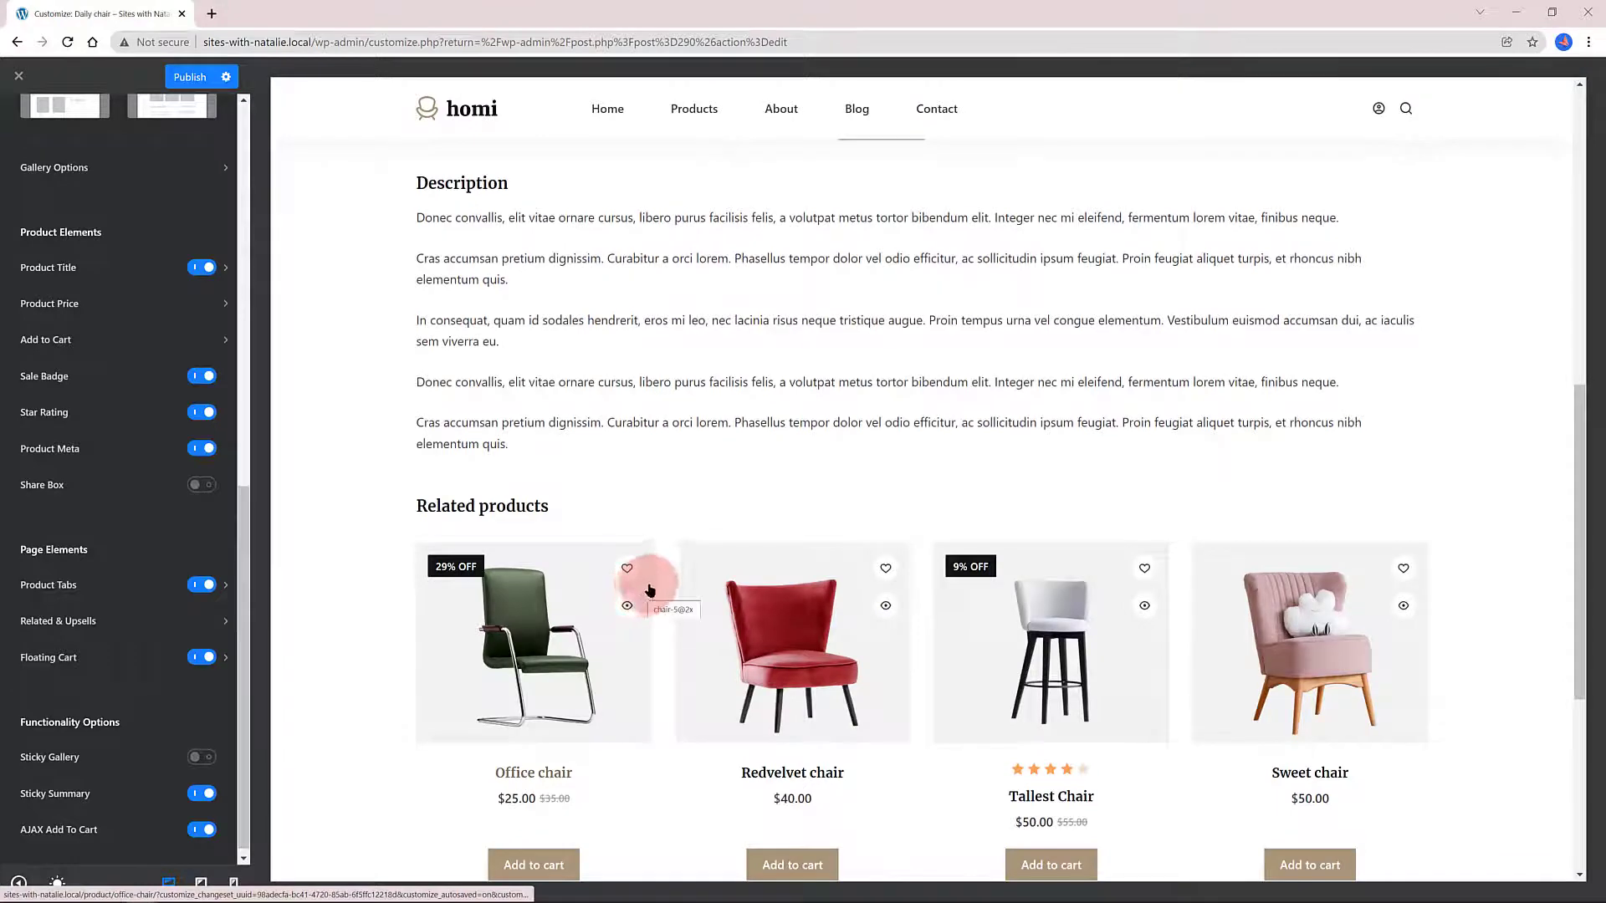
left_click(201, 757)
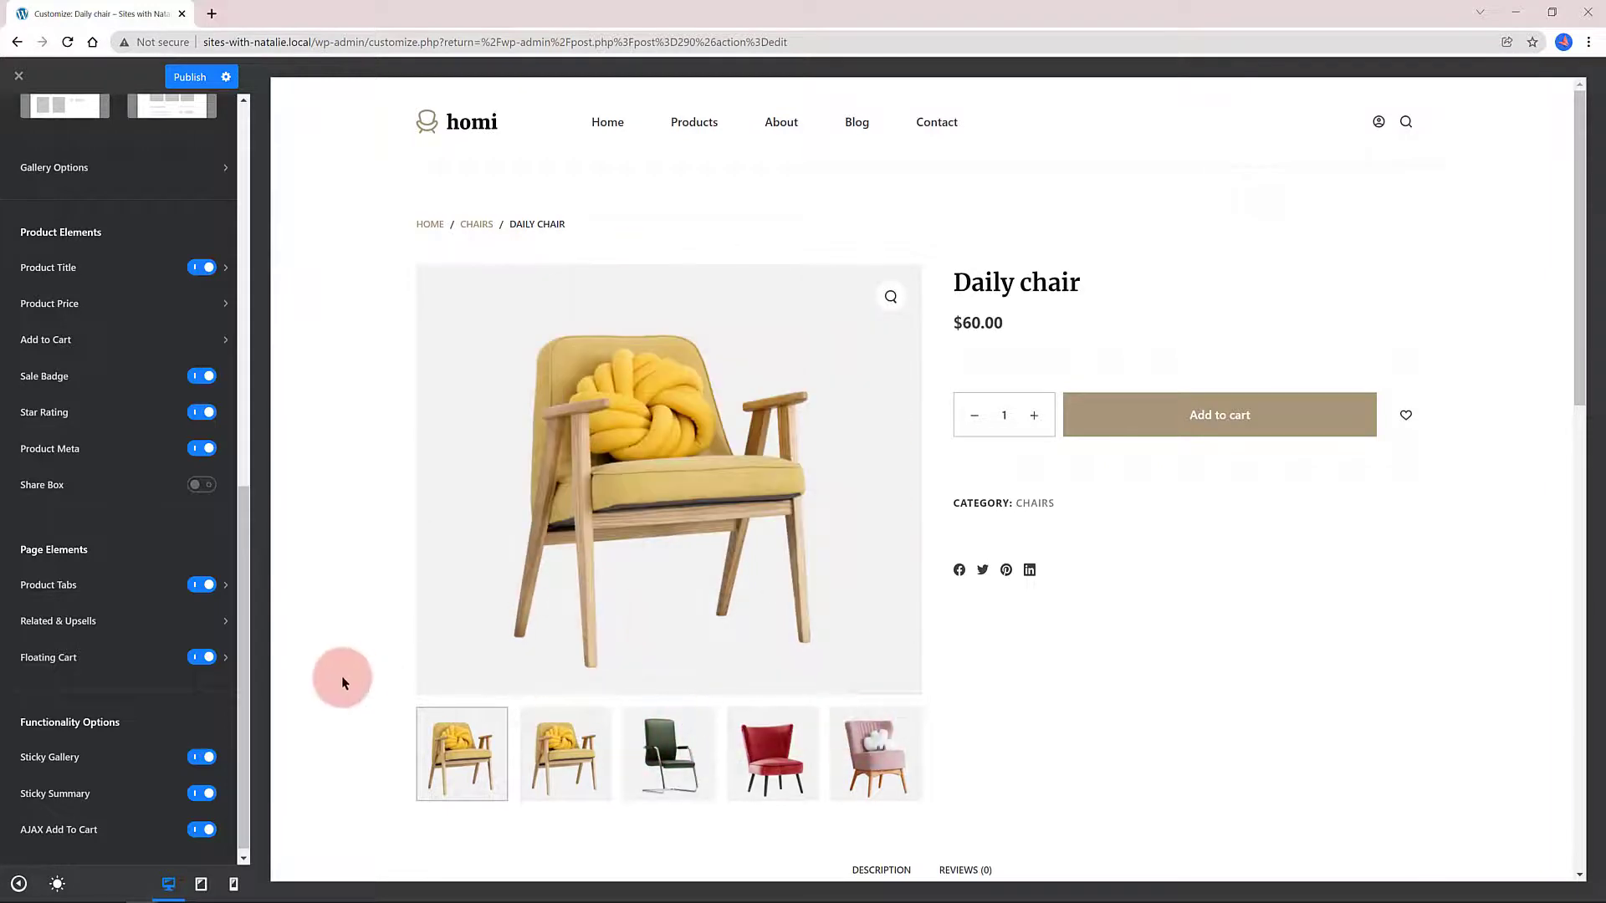
scroll(358, 674, "down", 3)
left_click(186, 792)
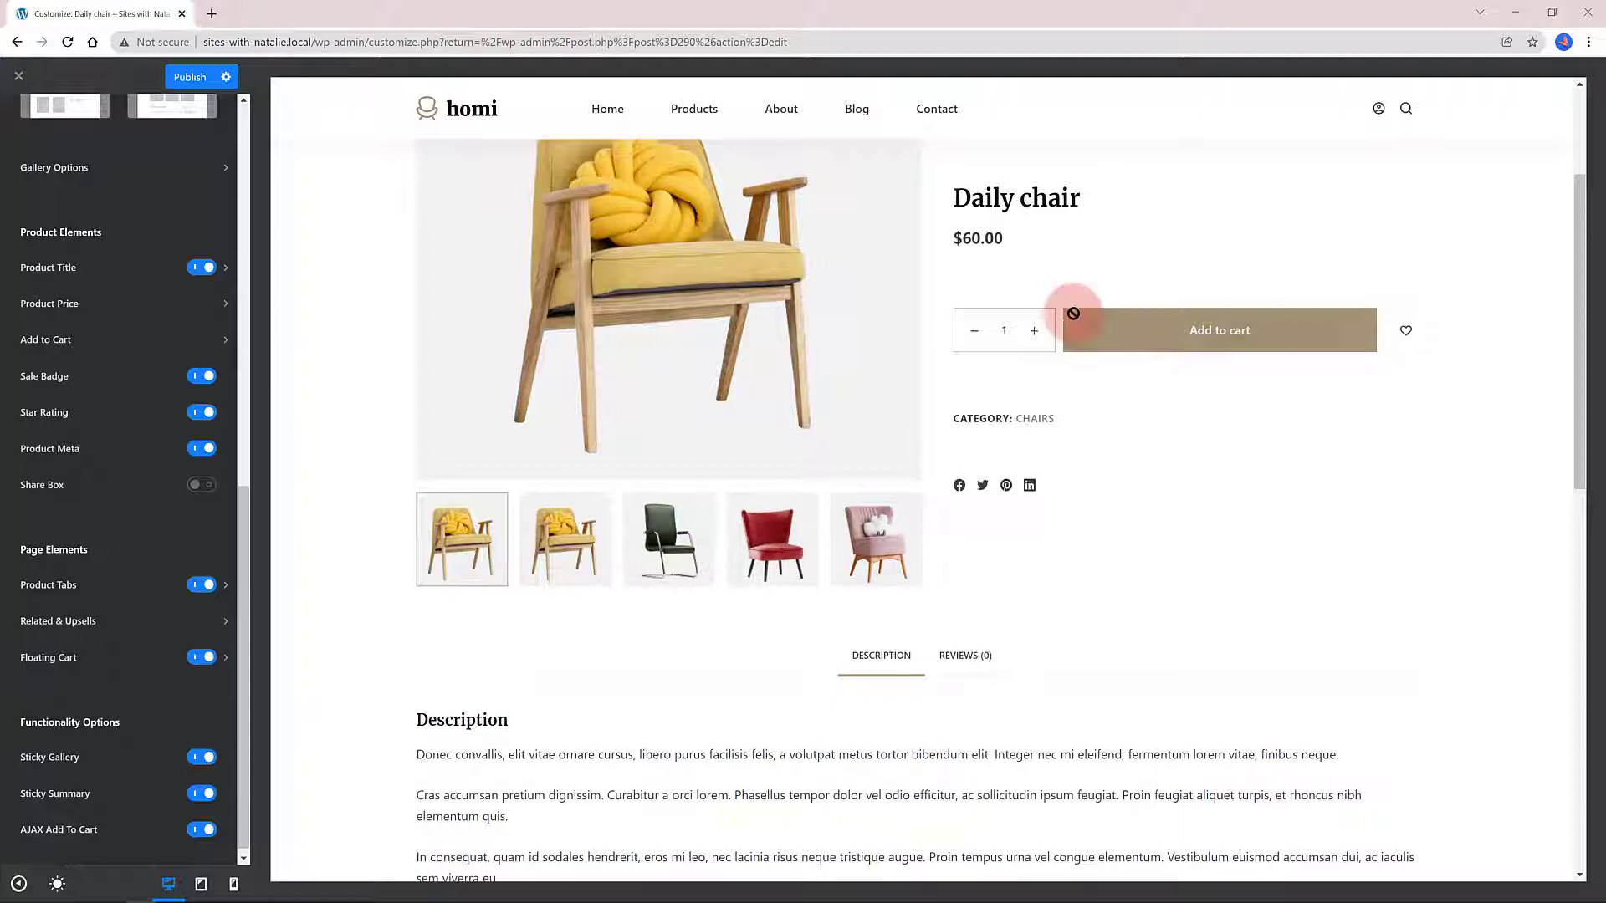
left_click(201, 830)
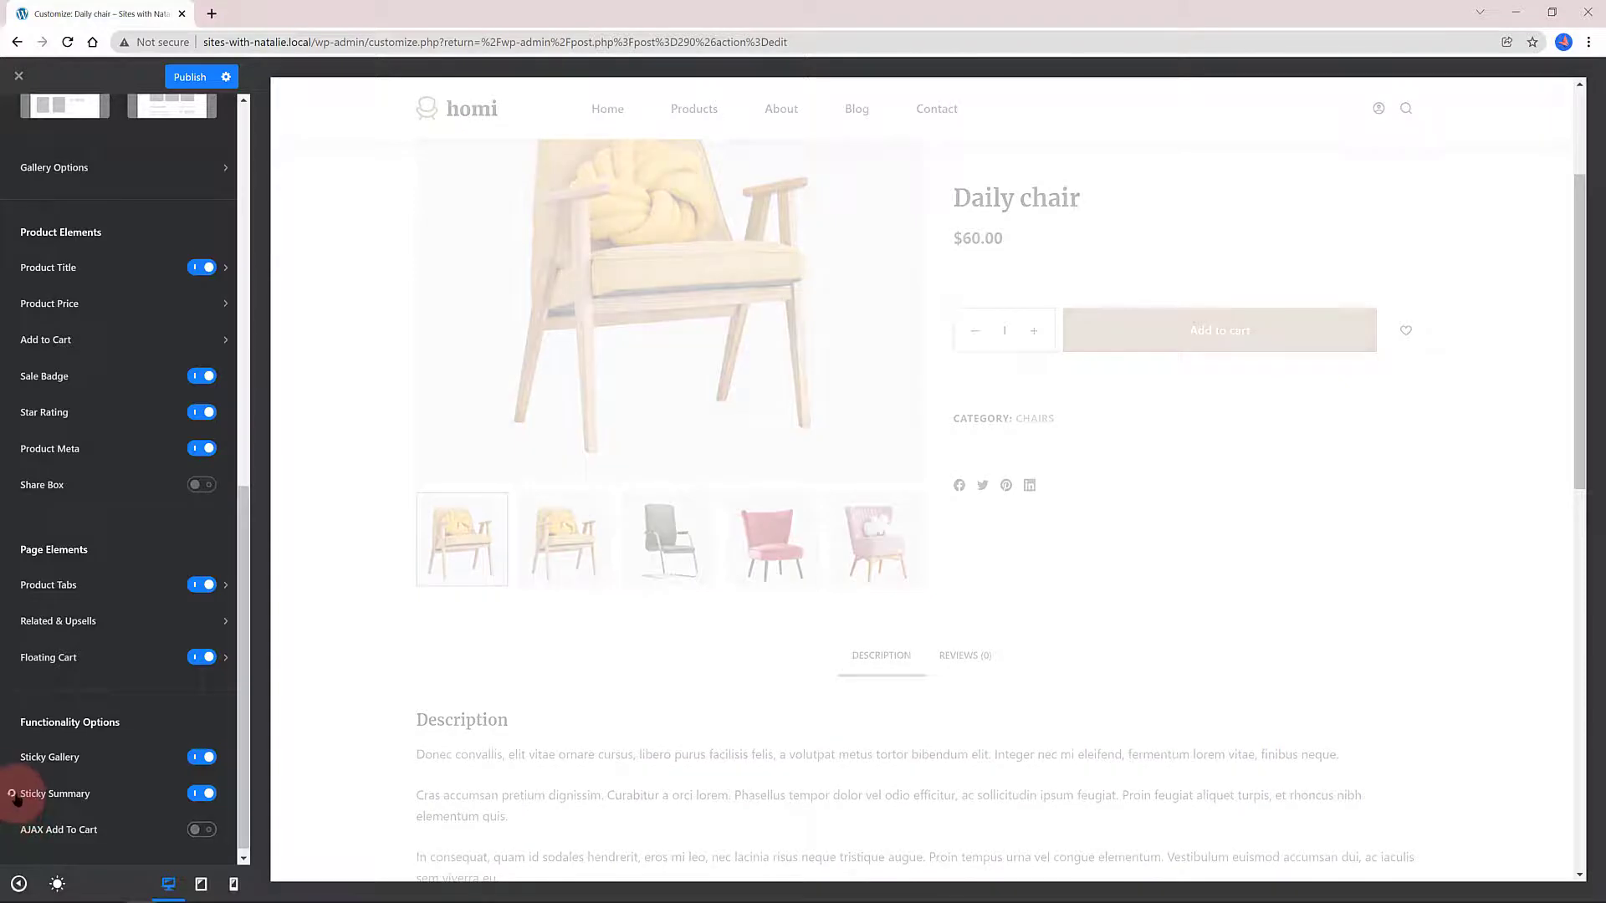
left_click(163, 562)
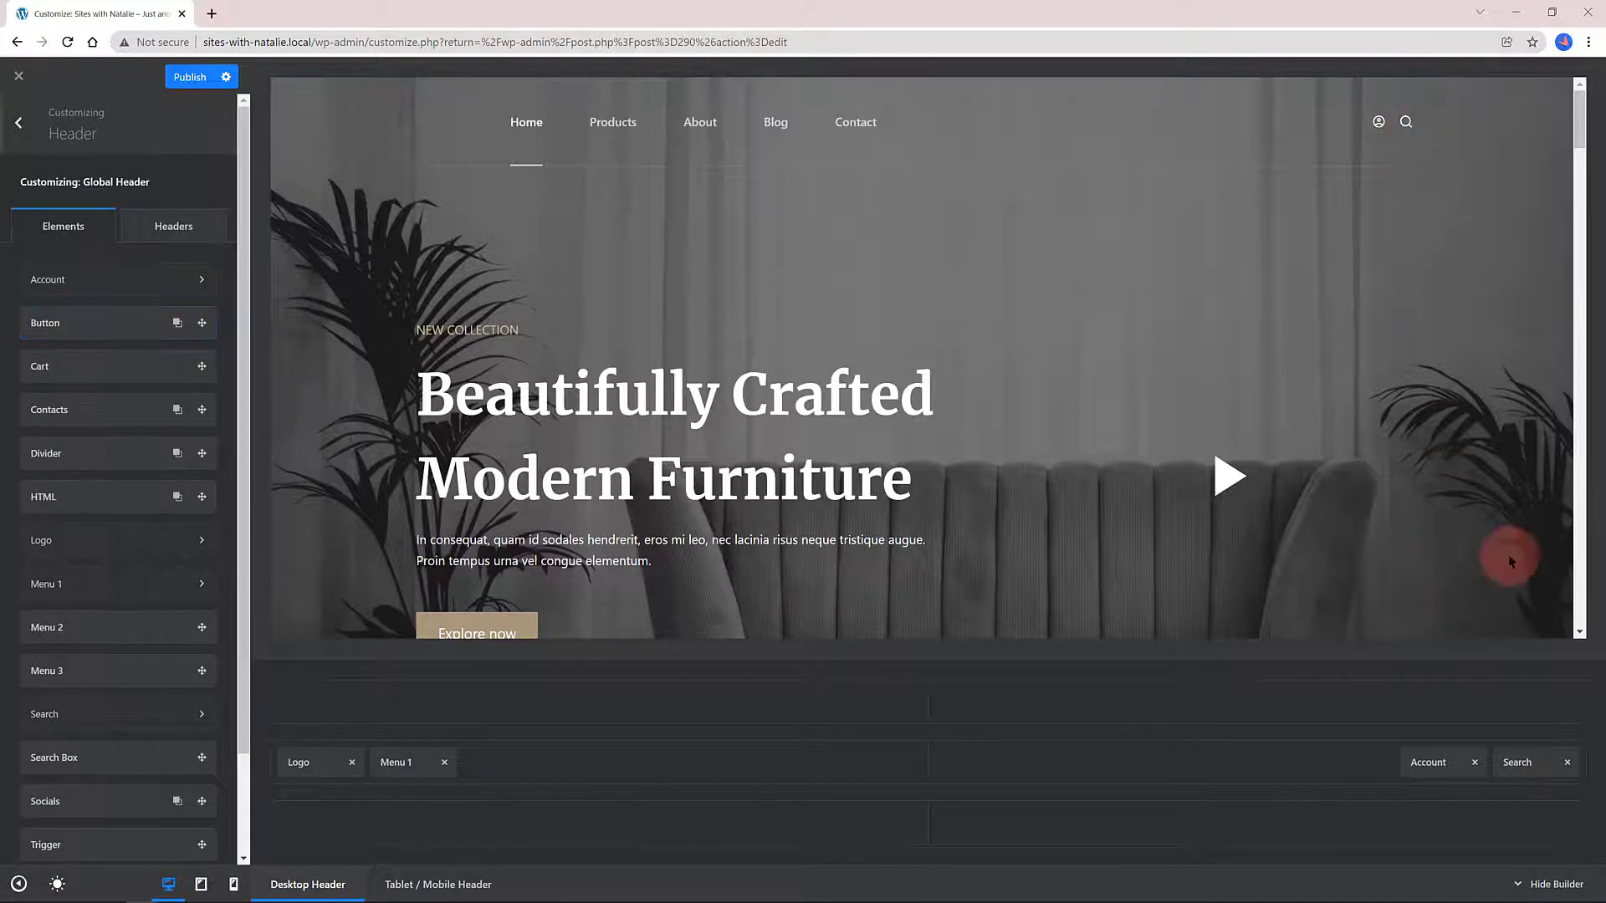
Drag Cart into the header's main row, remove Search, and open the Cart element's settings.
scroll(142, 631, "down", 2)
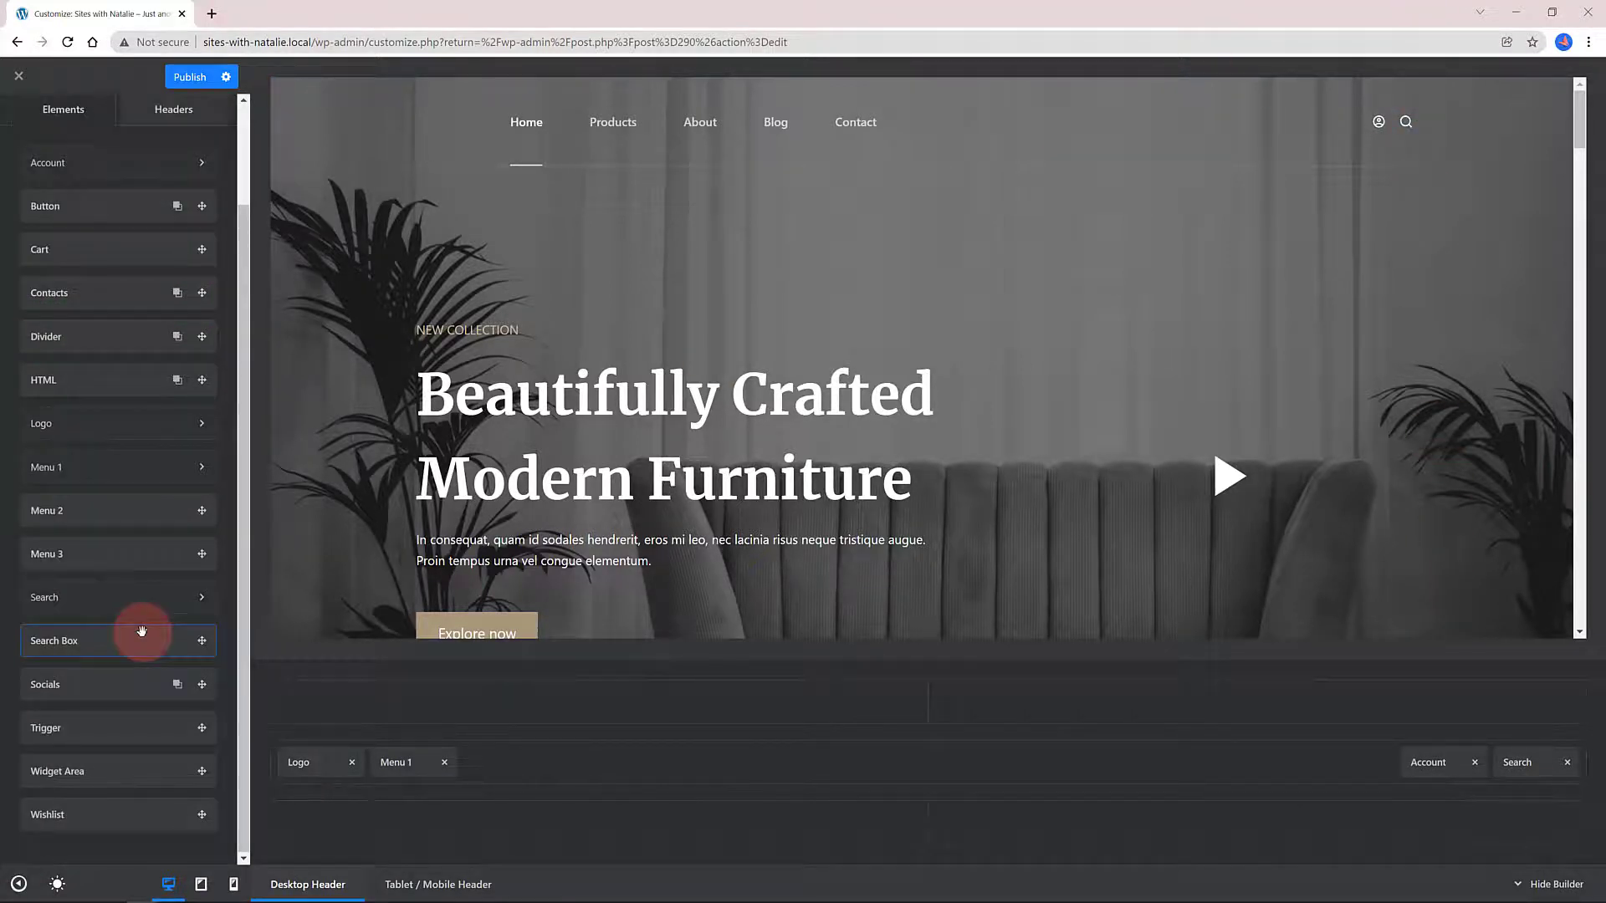
left_click_drag(143, 251, 1533, 772)
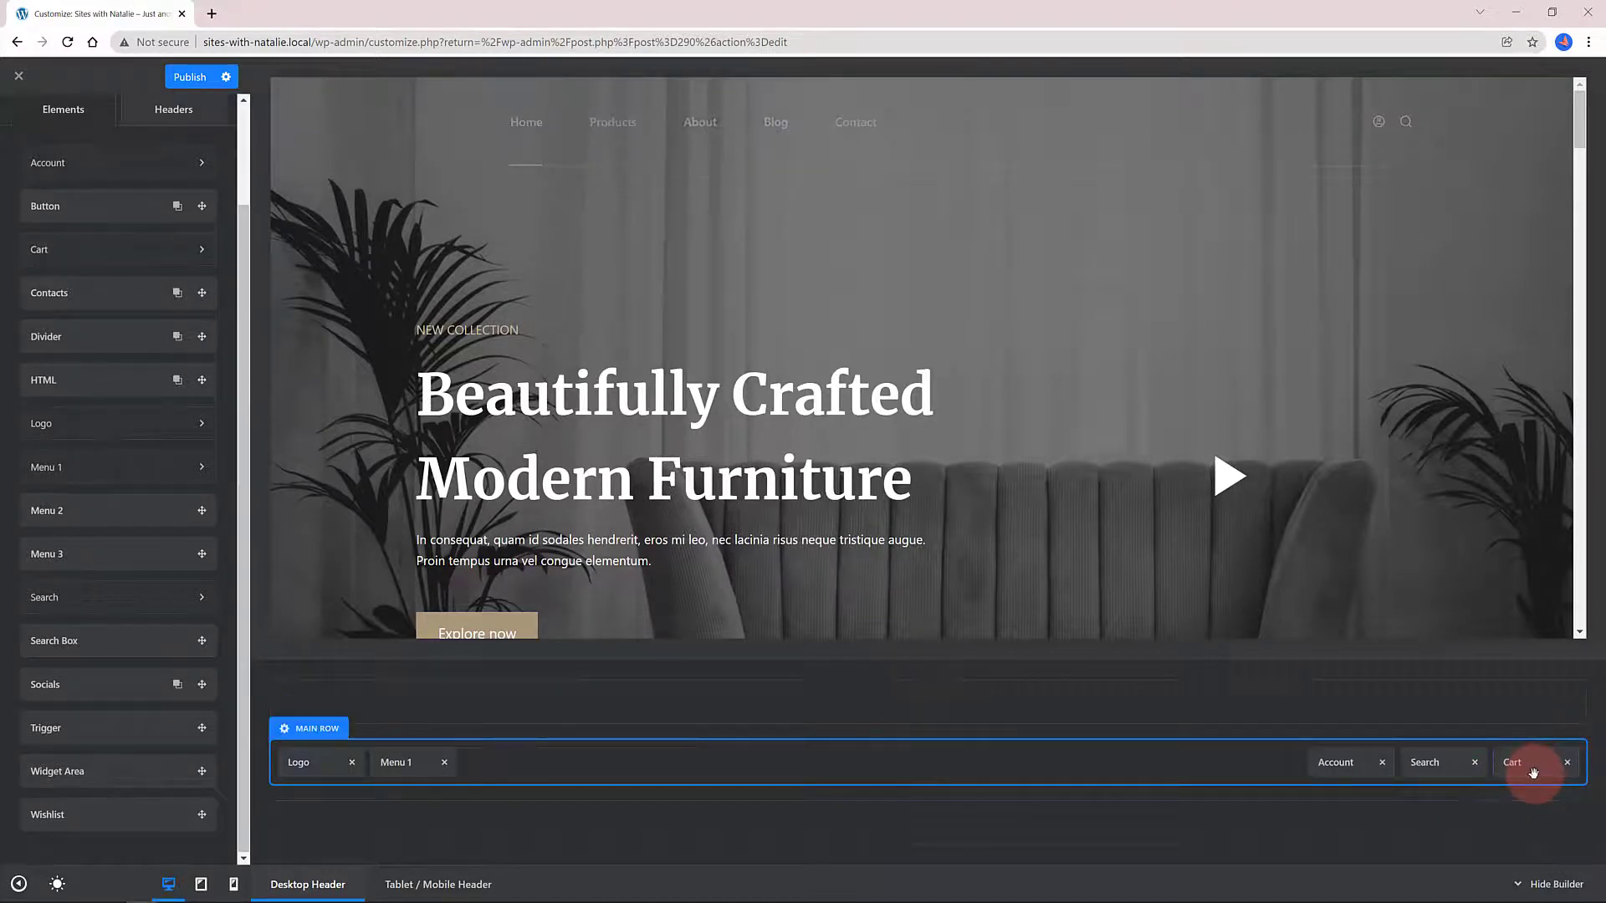
left_click(1475, 763)
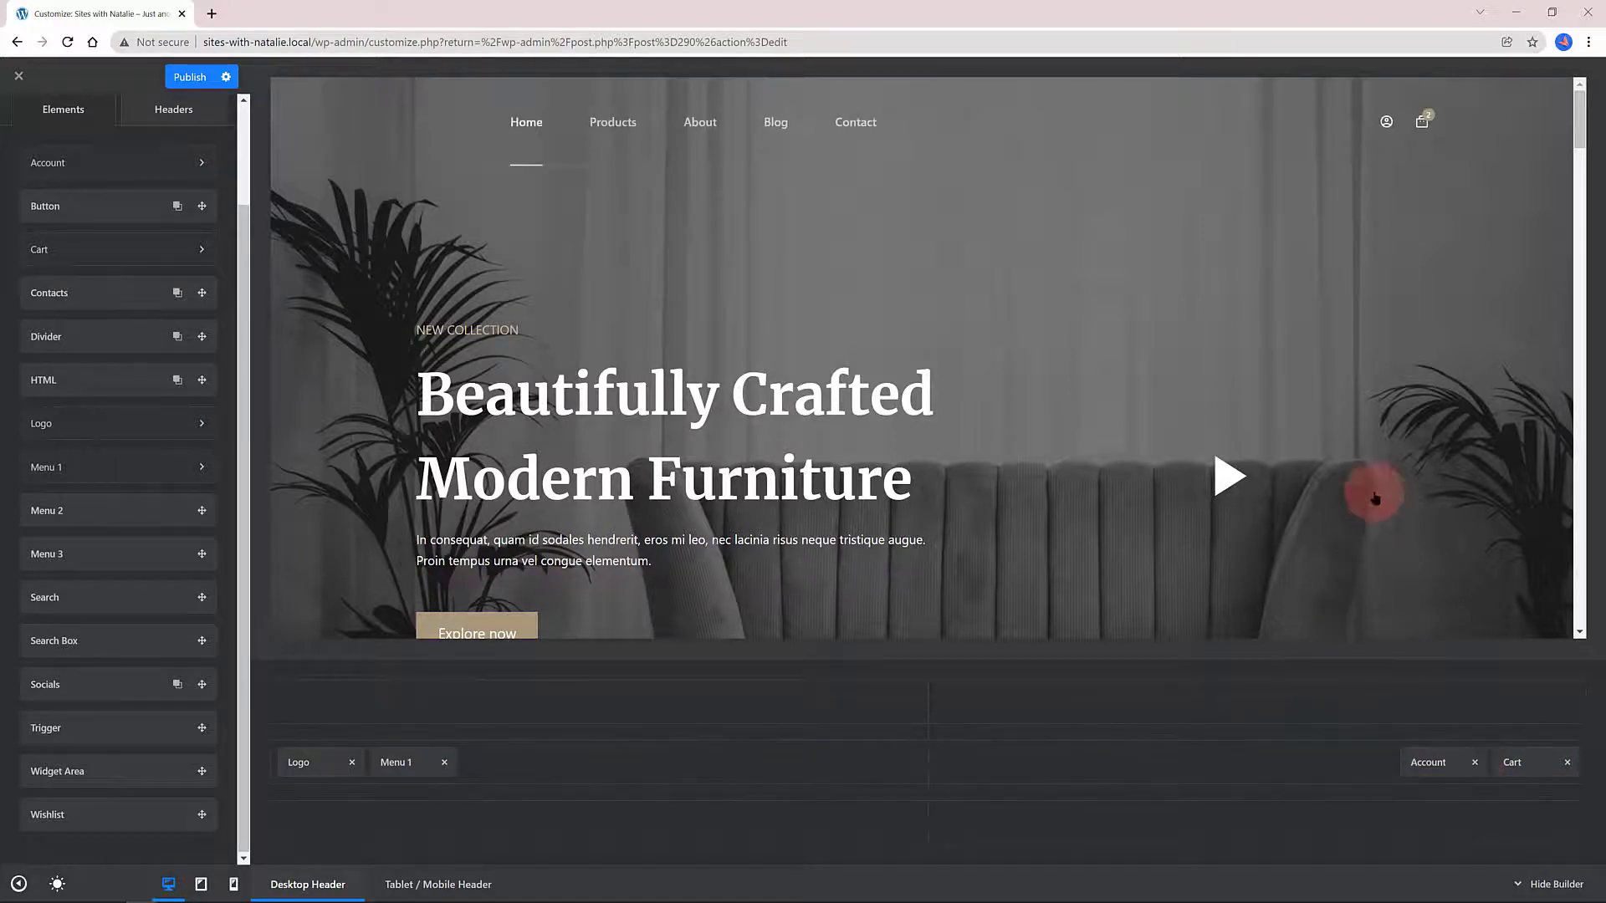
mouse_move(1424, 118)
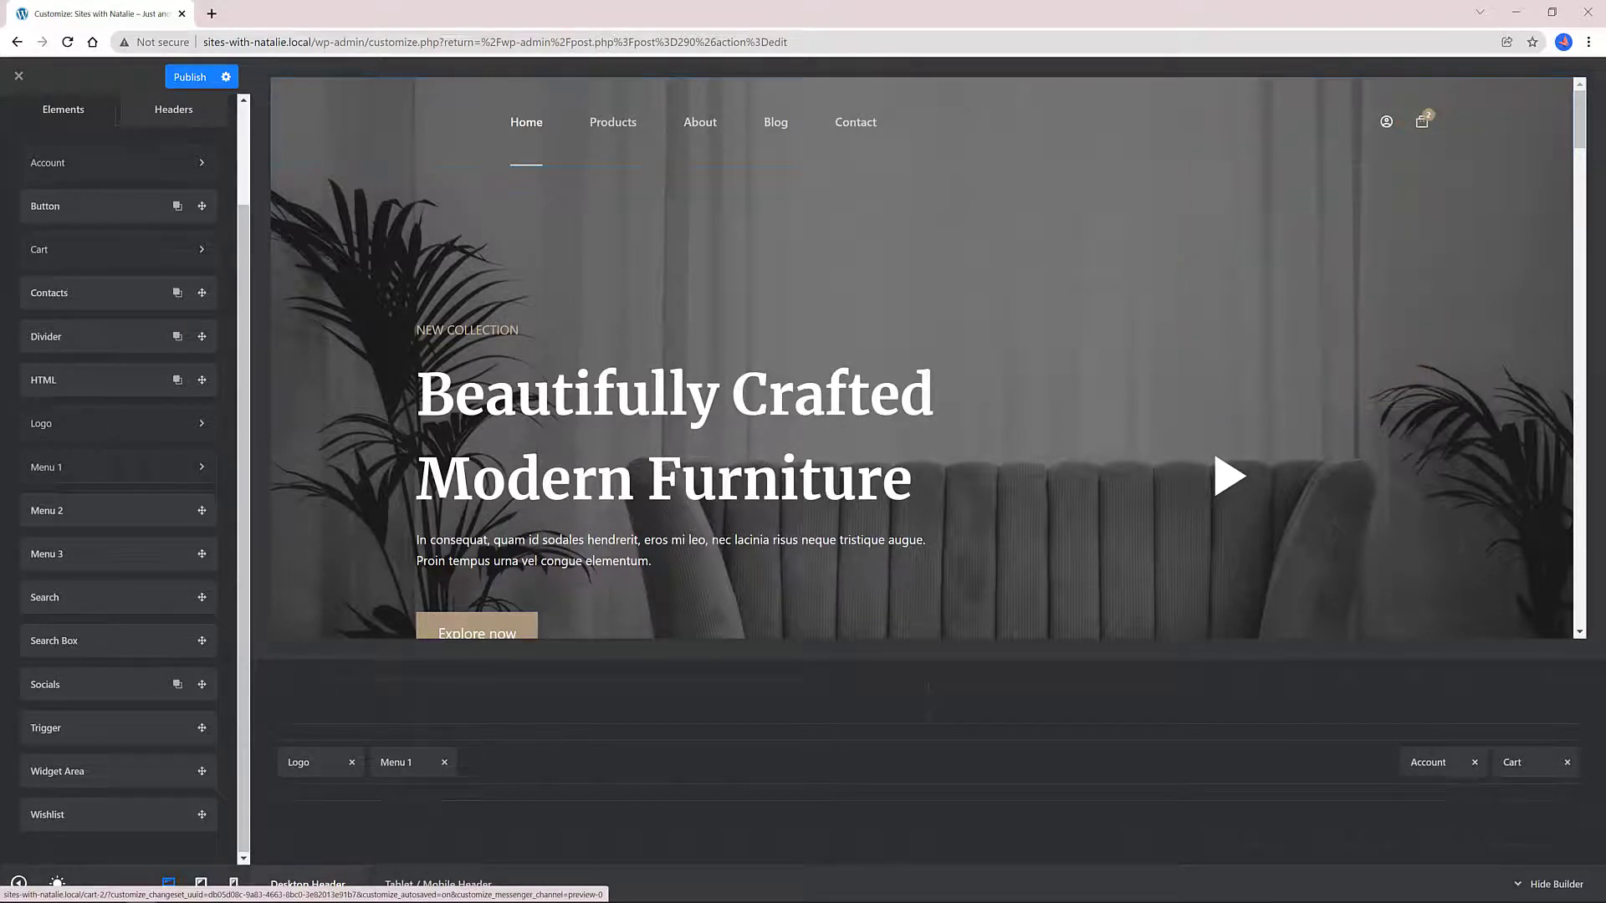
left_click(199, 251)
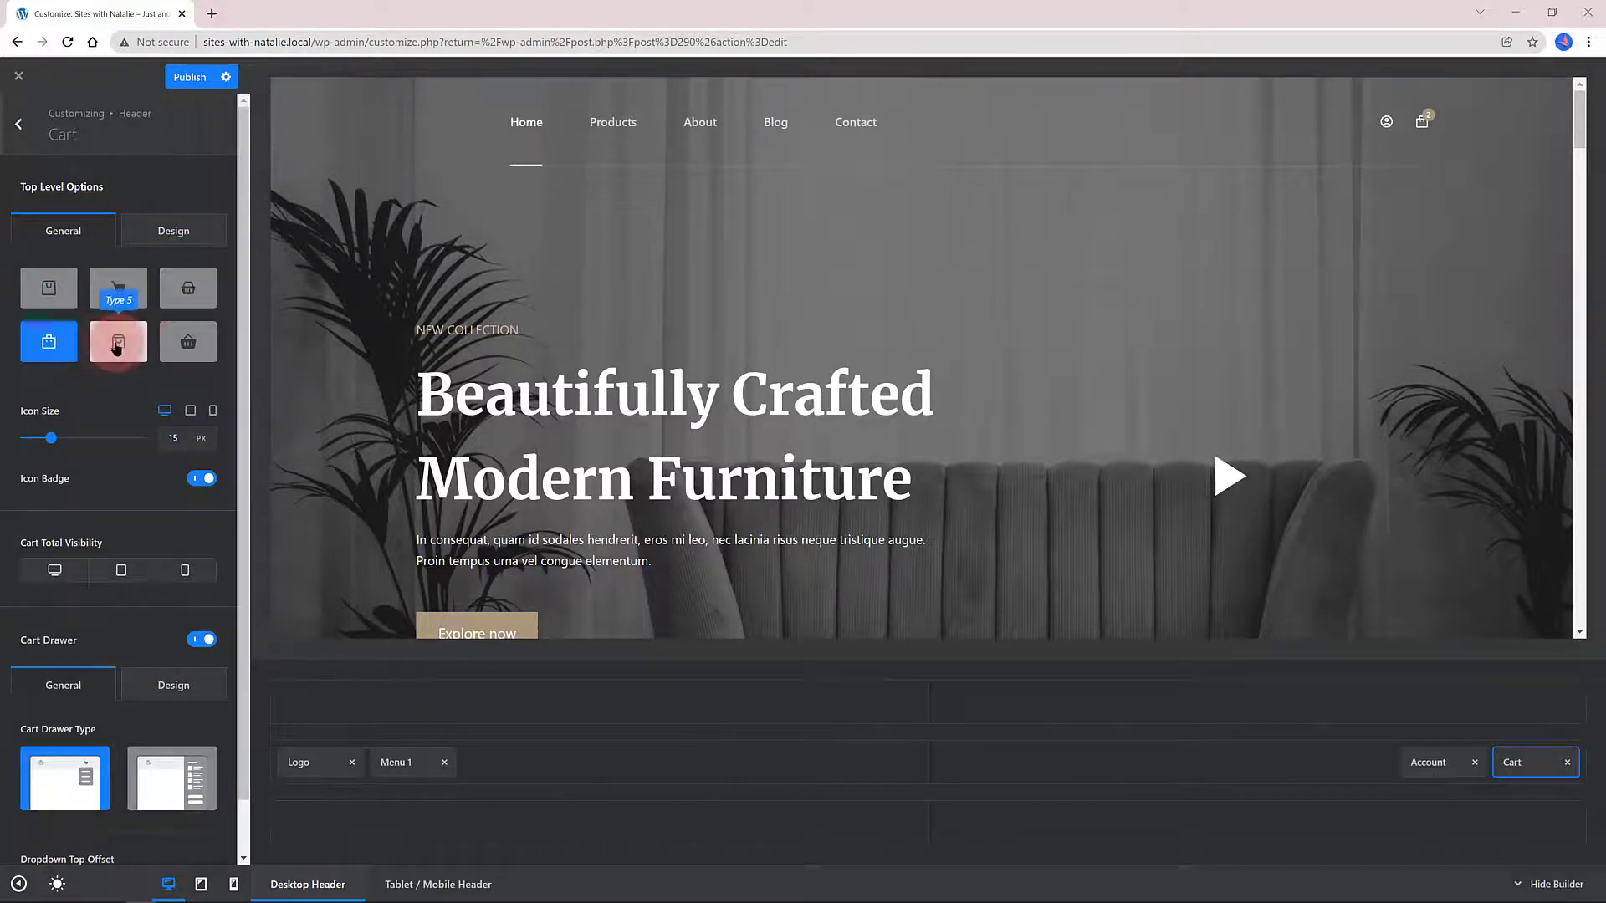
Give the header cart the Type 6 basket icon and an off-canvas drawer at 500 px width.
left_click(191, 350)
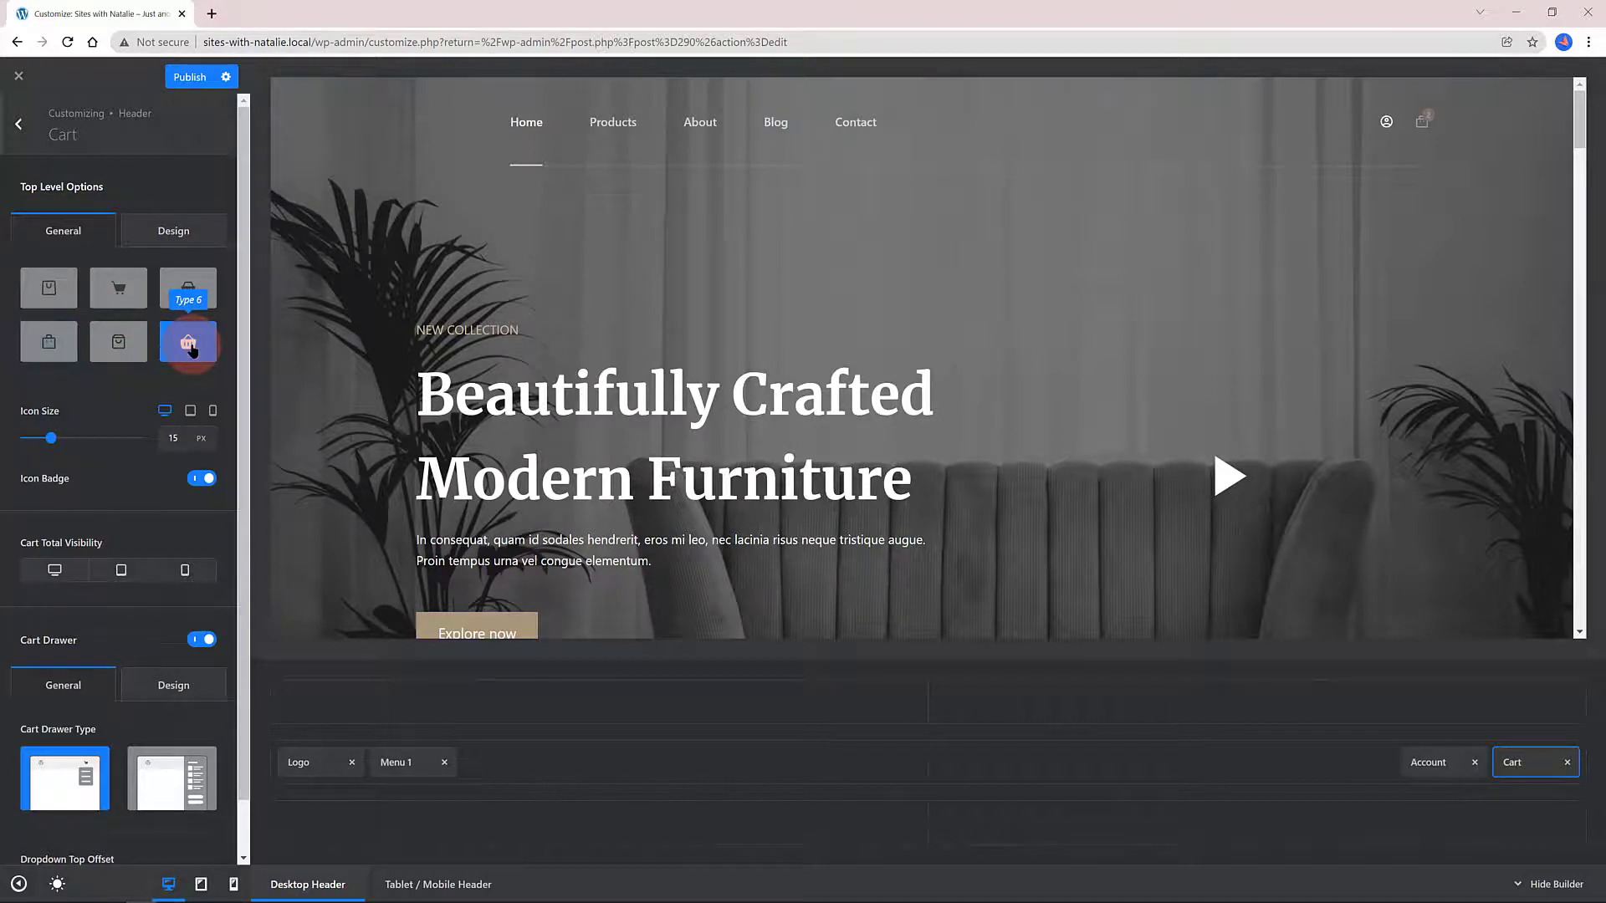
left_click(52, 574)
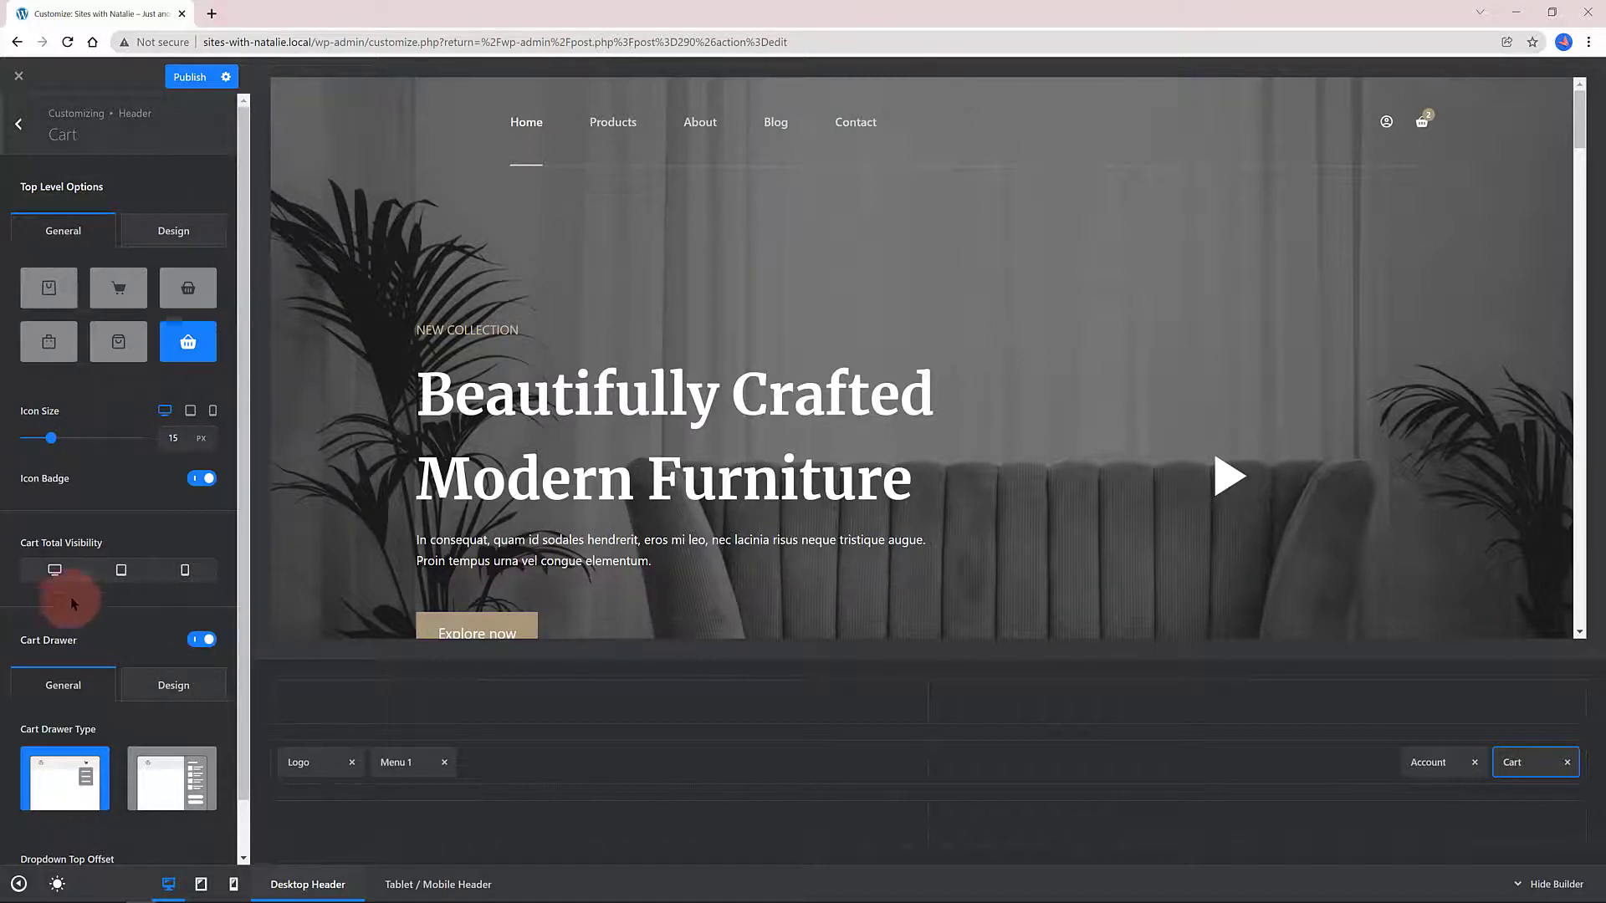
scroll(54, 569, "down", 1)
left_click(67, 729)
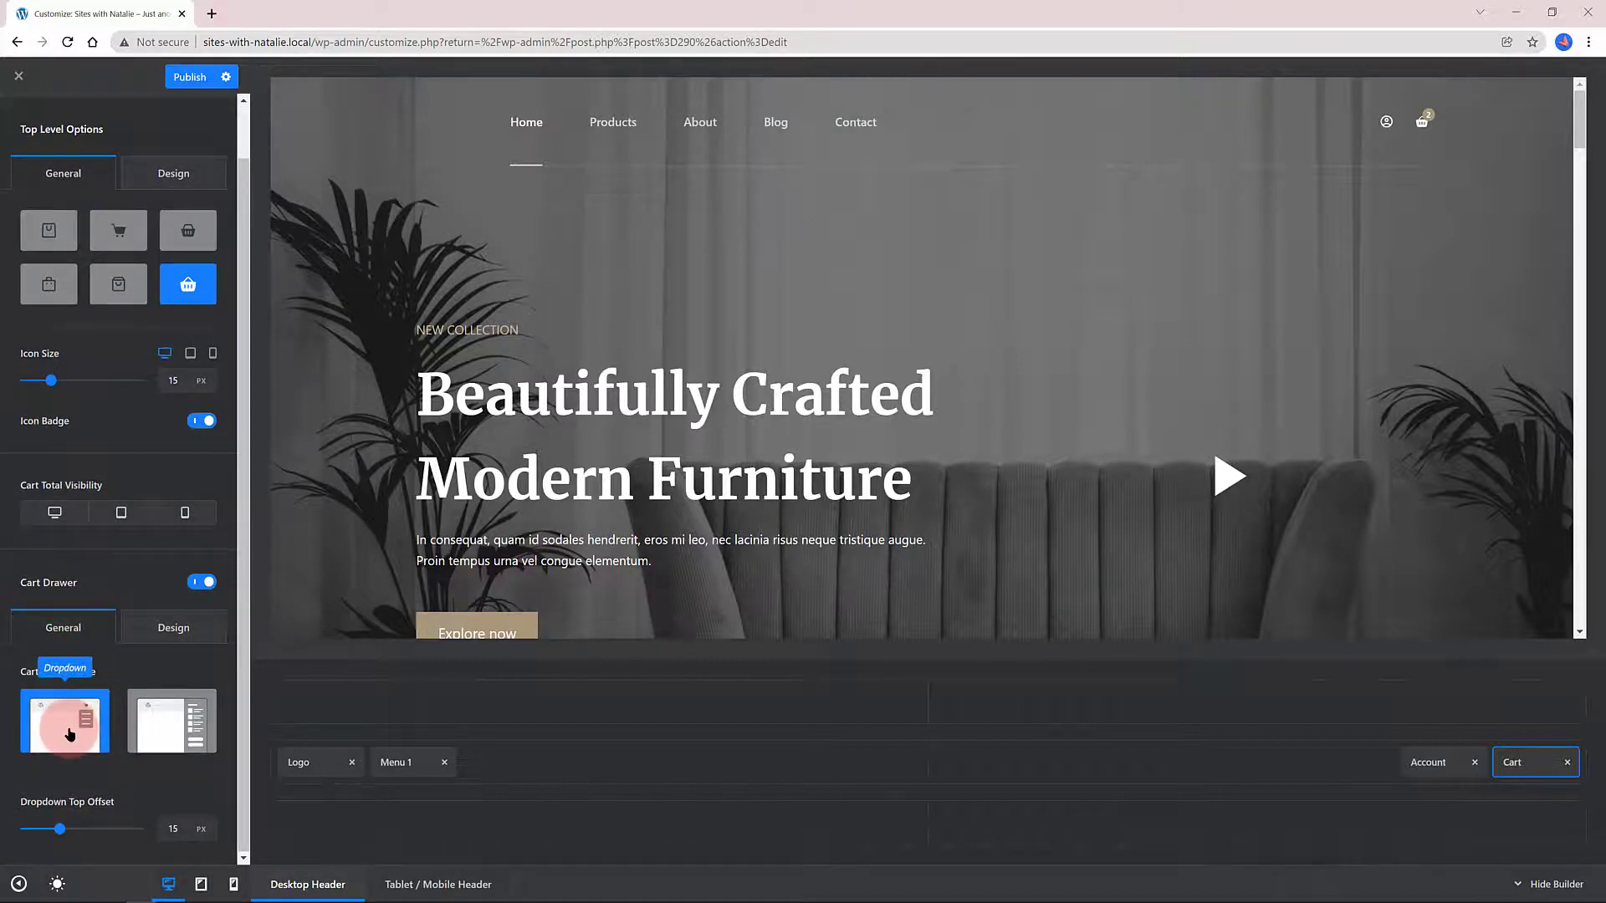
left_click(1422, 122)
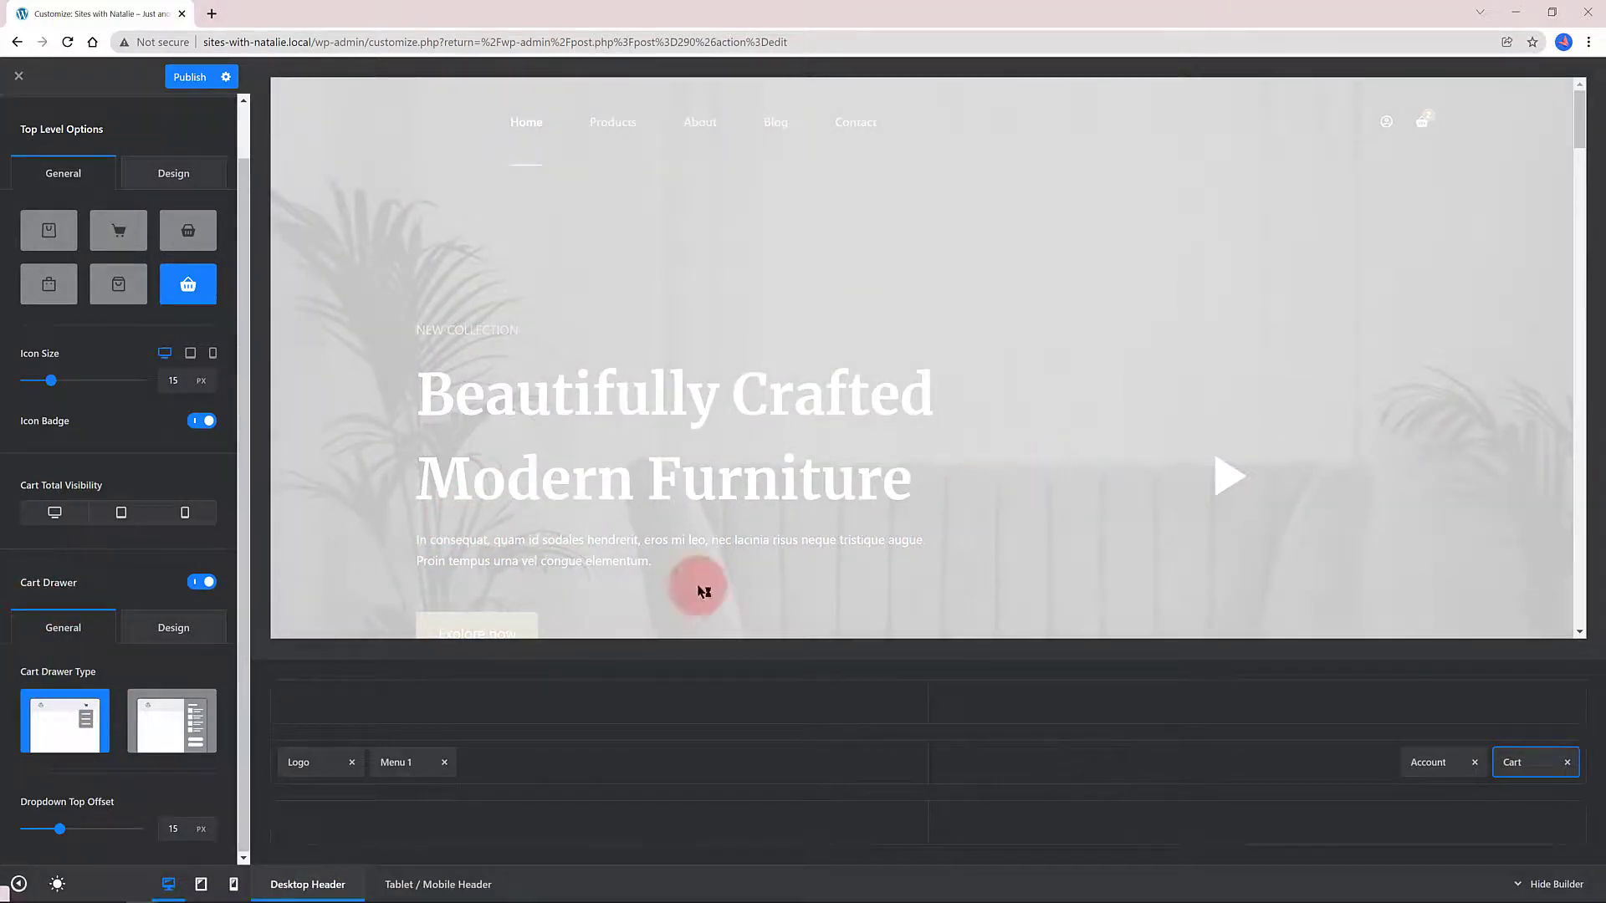
left_click(202, 717)
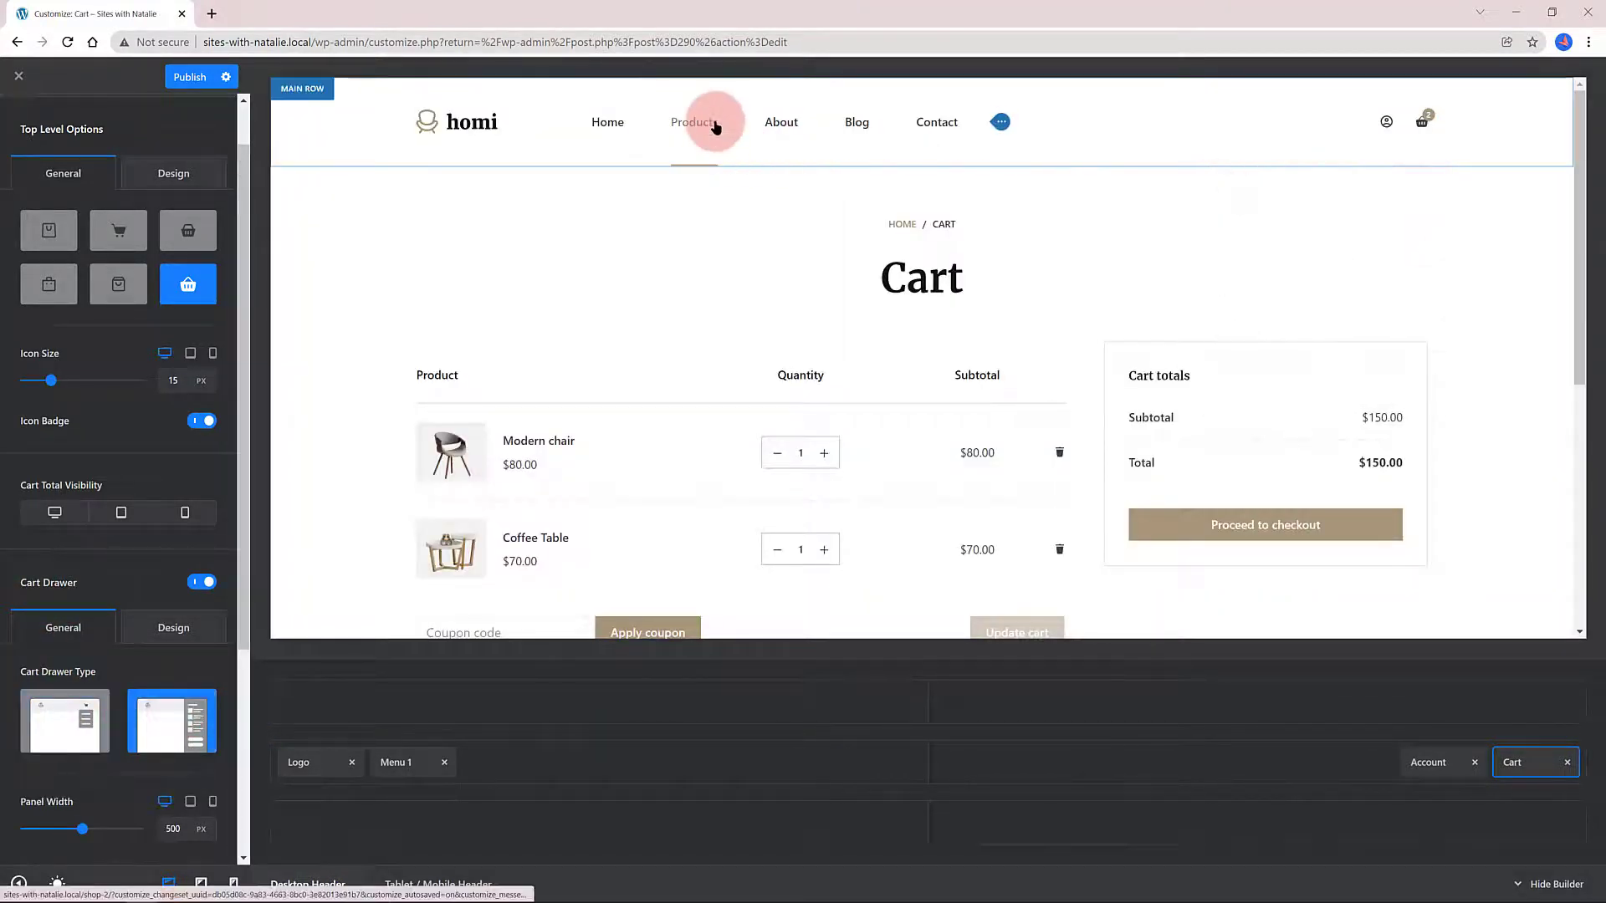
Leave the Customizer and activate the Multiple Sidebars extension under Blocksy's Pro Extensions.
left_click(18, 76)
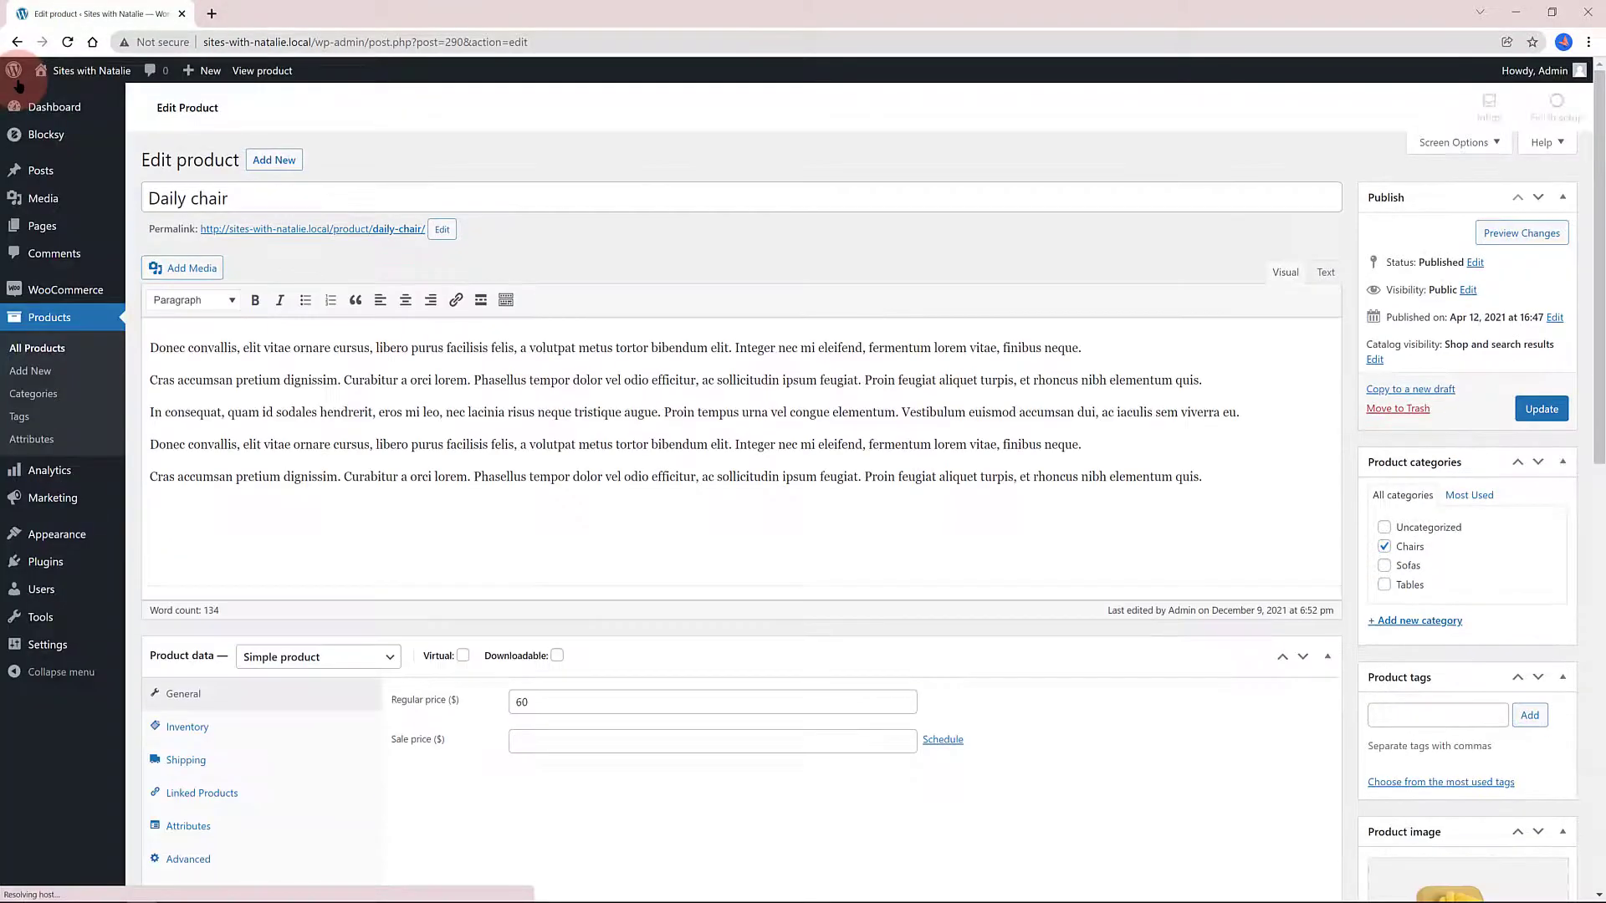
left_click(42, 135)
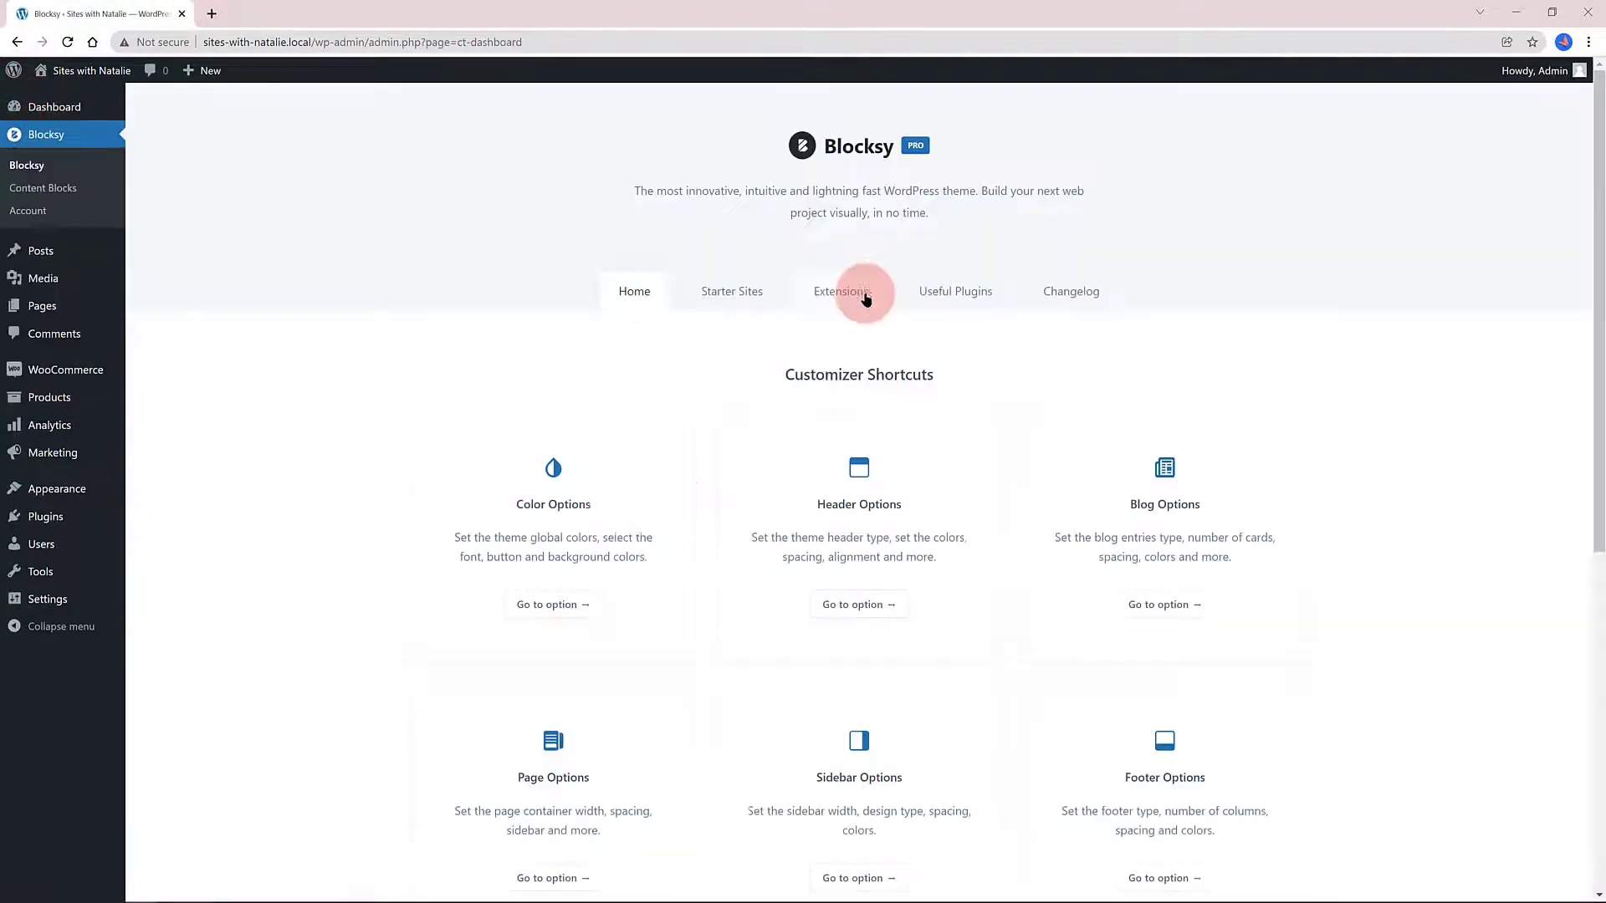
left_click(860, 293)
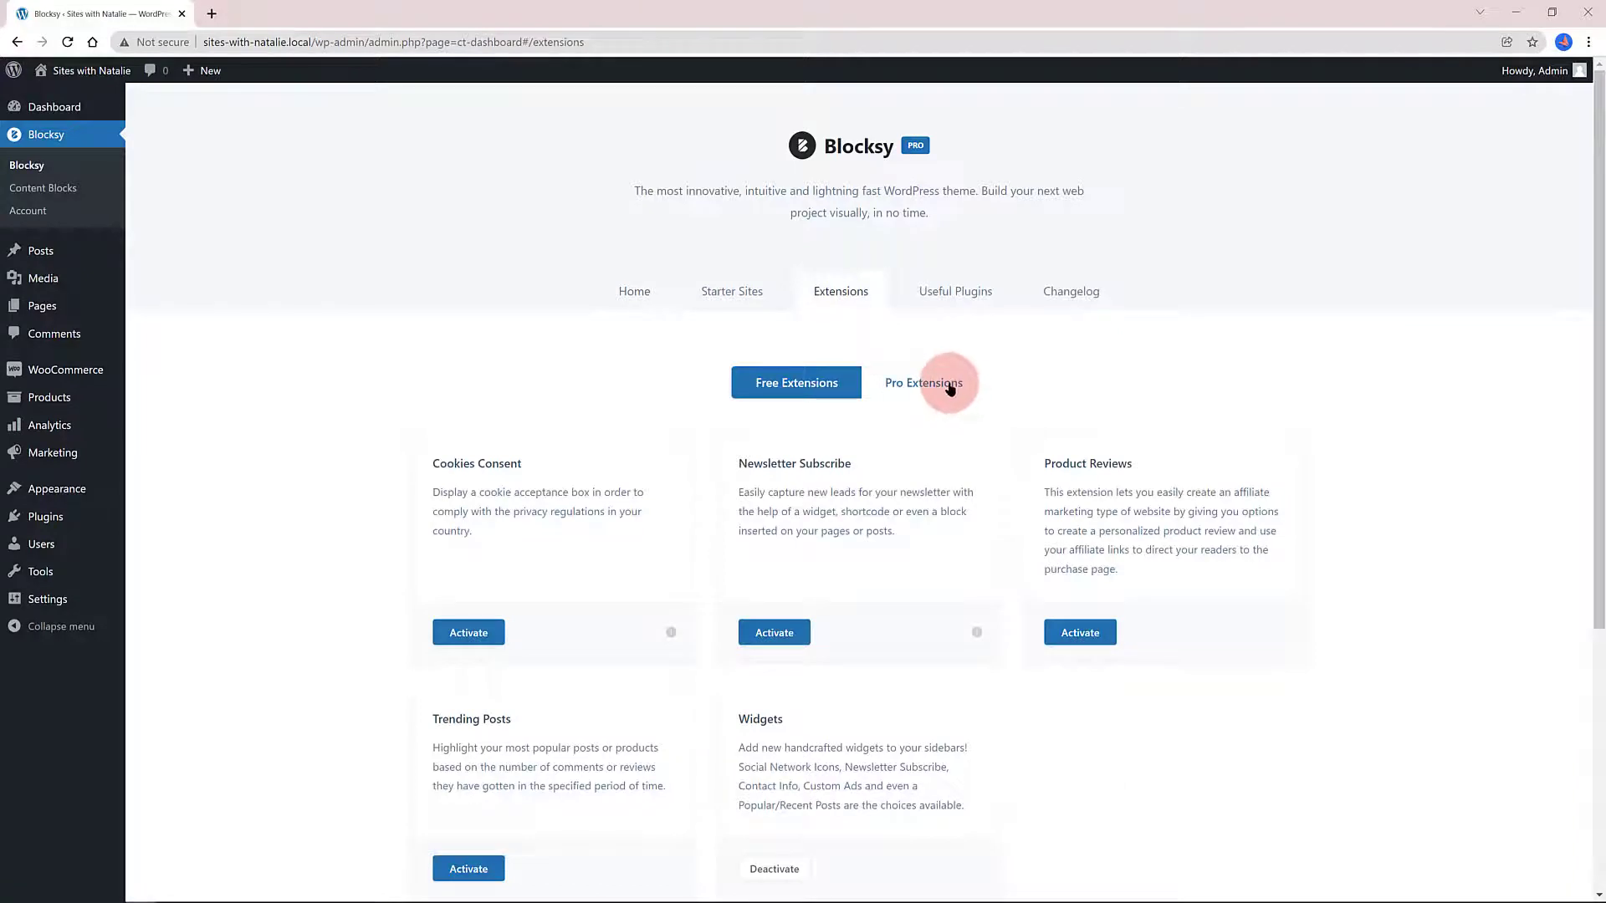
left_click(941, 384)
scroll(1423, 494, "down", 5)
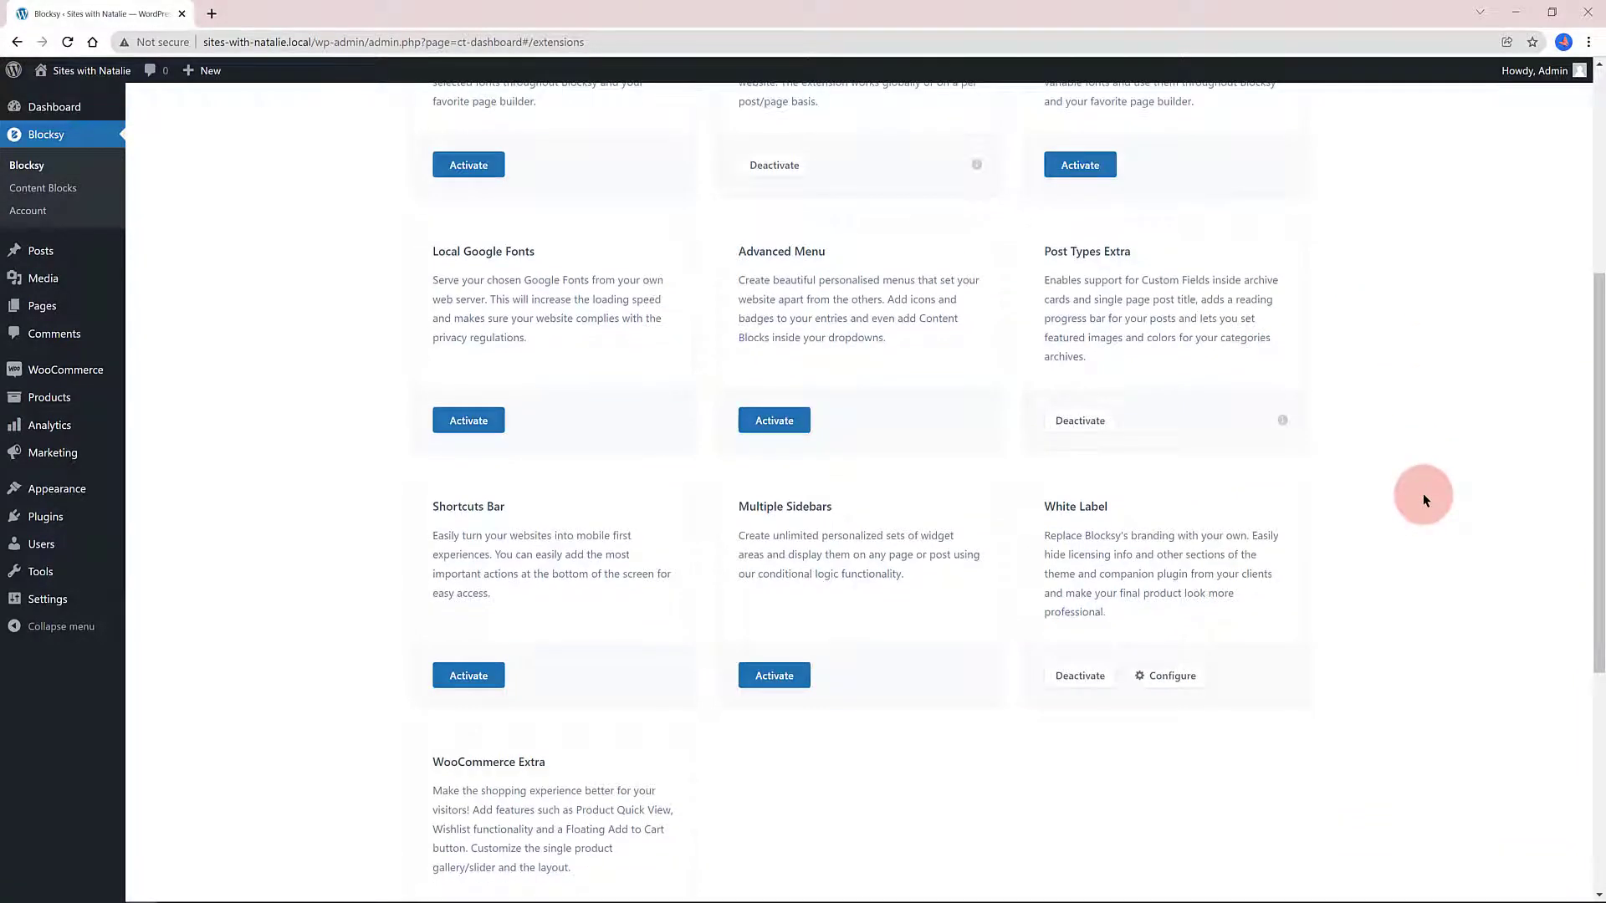
left_click(771, 677)
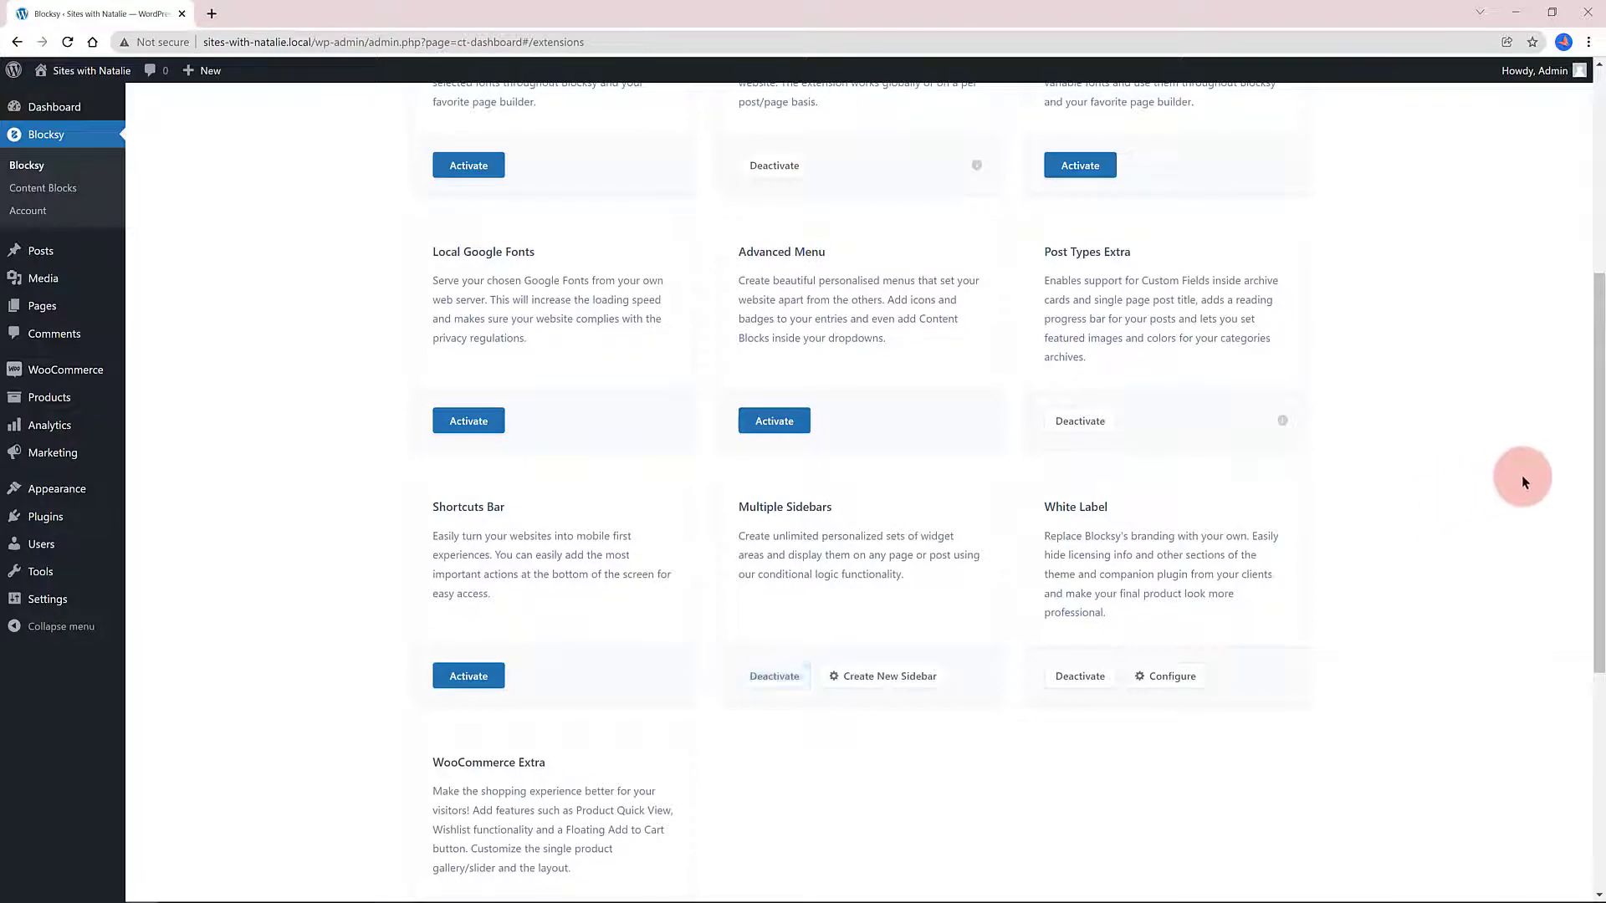
Open the store's Shop page in a new tab and close the Blocksy dashboard tab.
mouse_move(84, 70)
middle_click(134, 126)
left_click(320, 13)
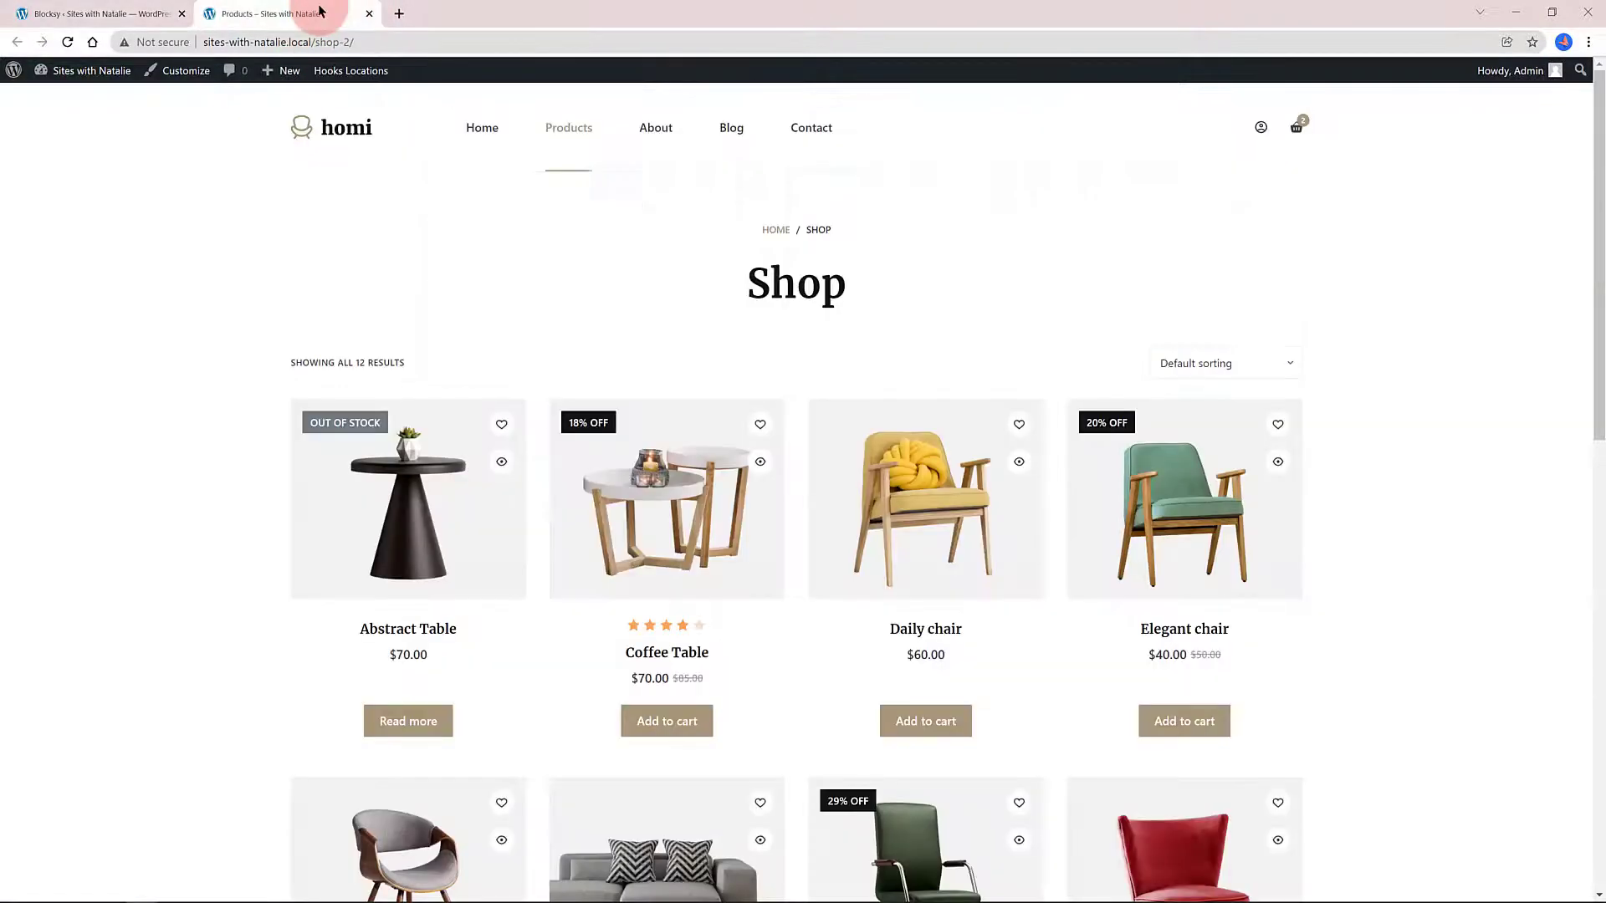
left_click(181, 13)
Switch on the Sidebar in the Customizer's WooCommerce Product Archives settings.
left_click(178, 72)
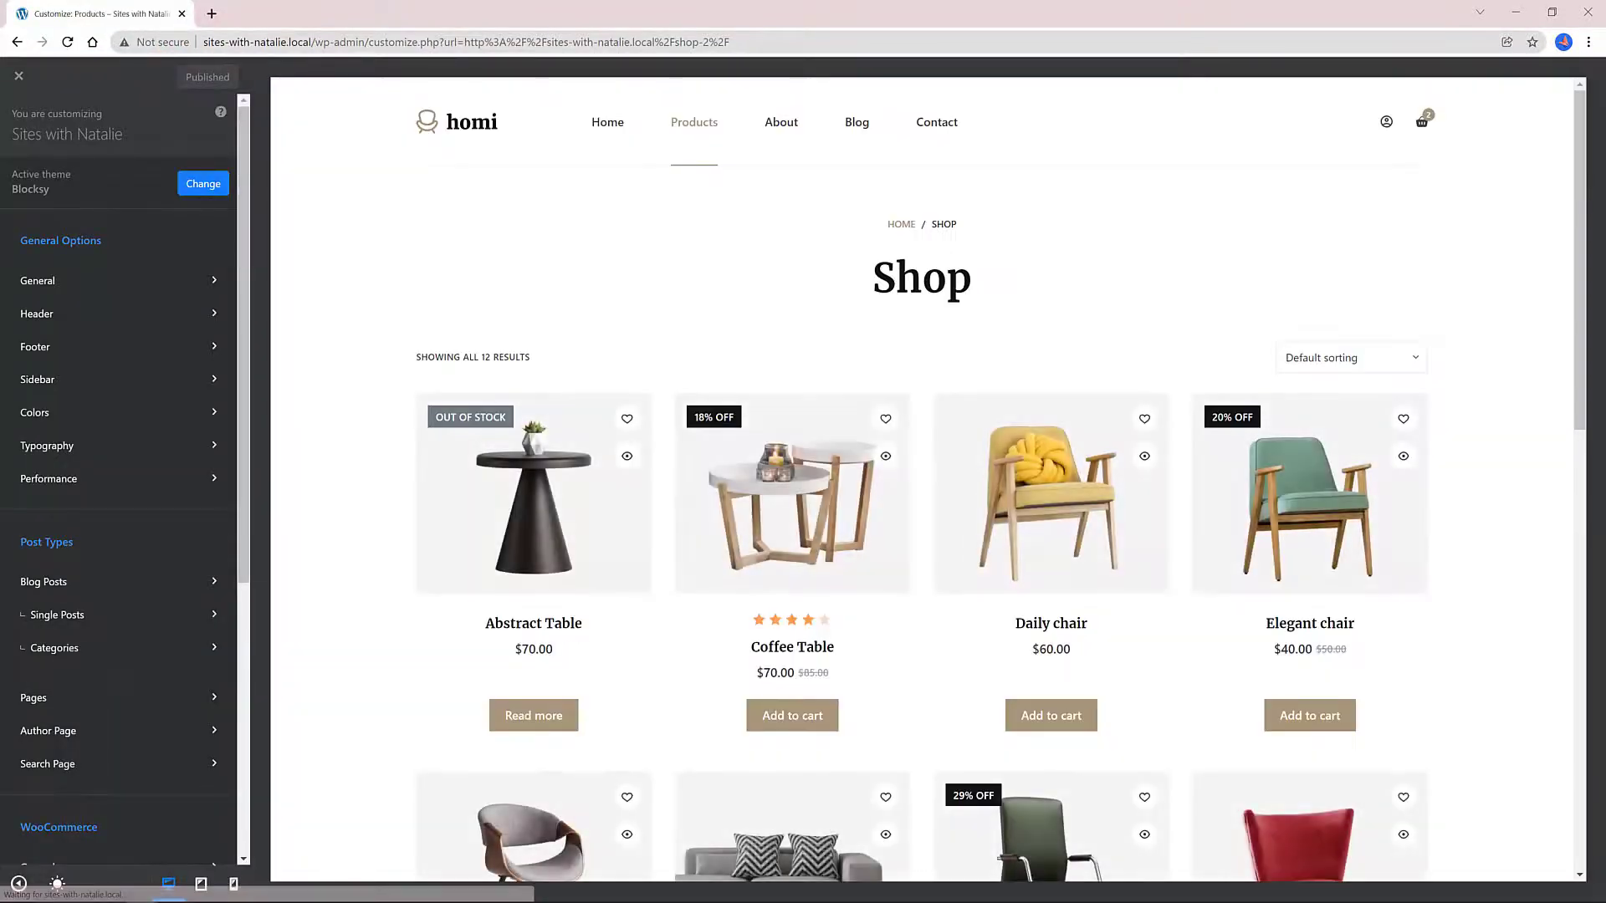
scroll(125, 672, "down", 3)
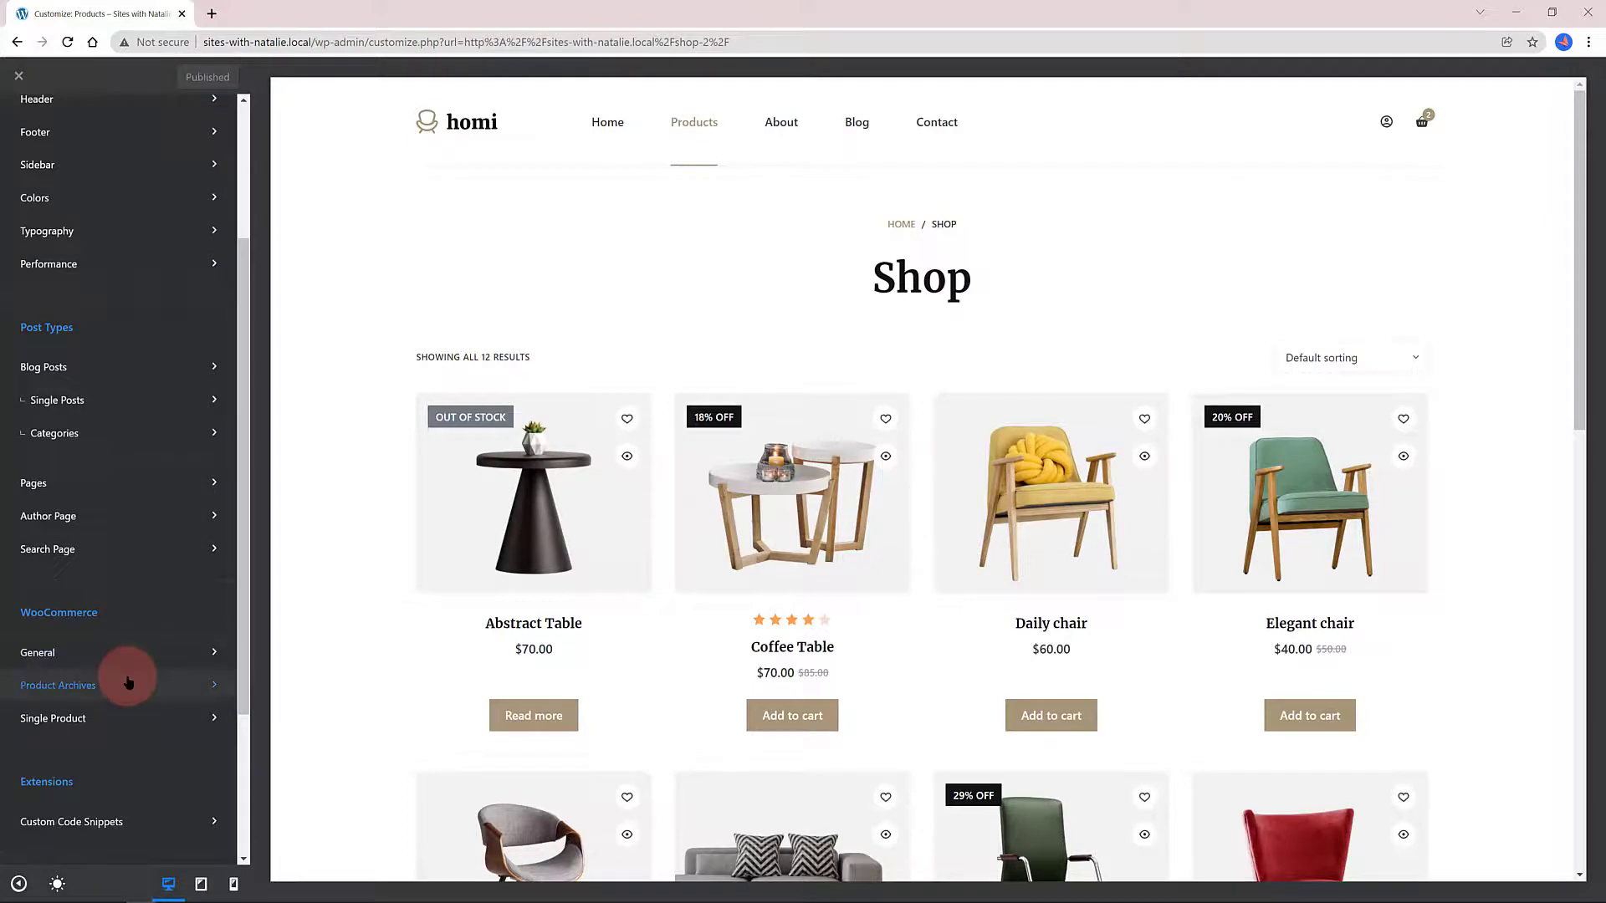
left_click(150, 686)
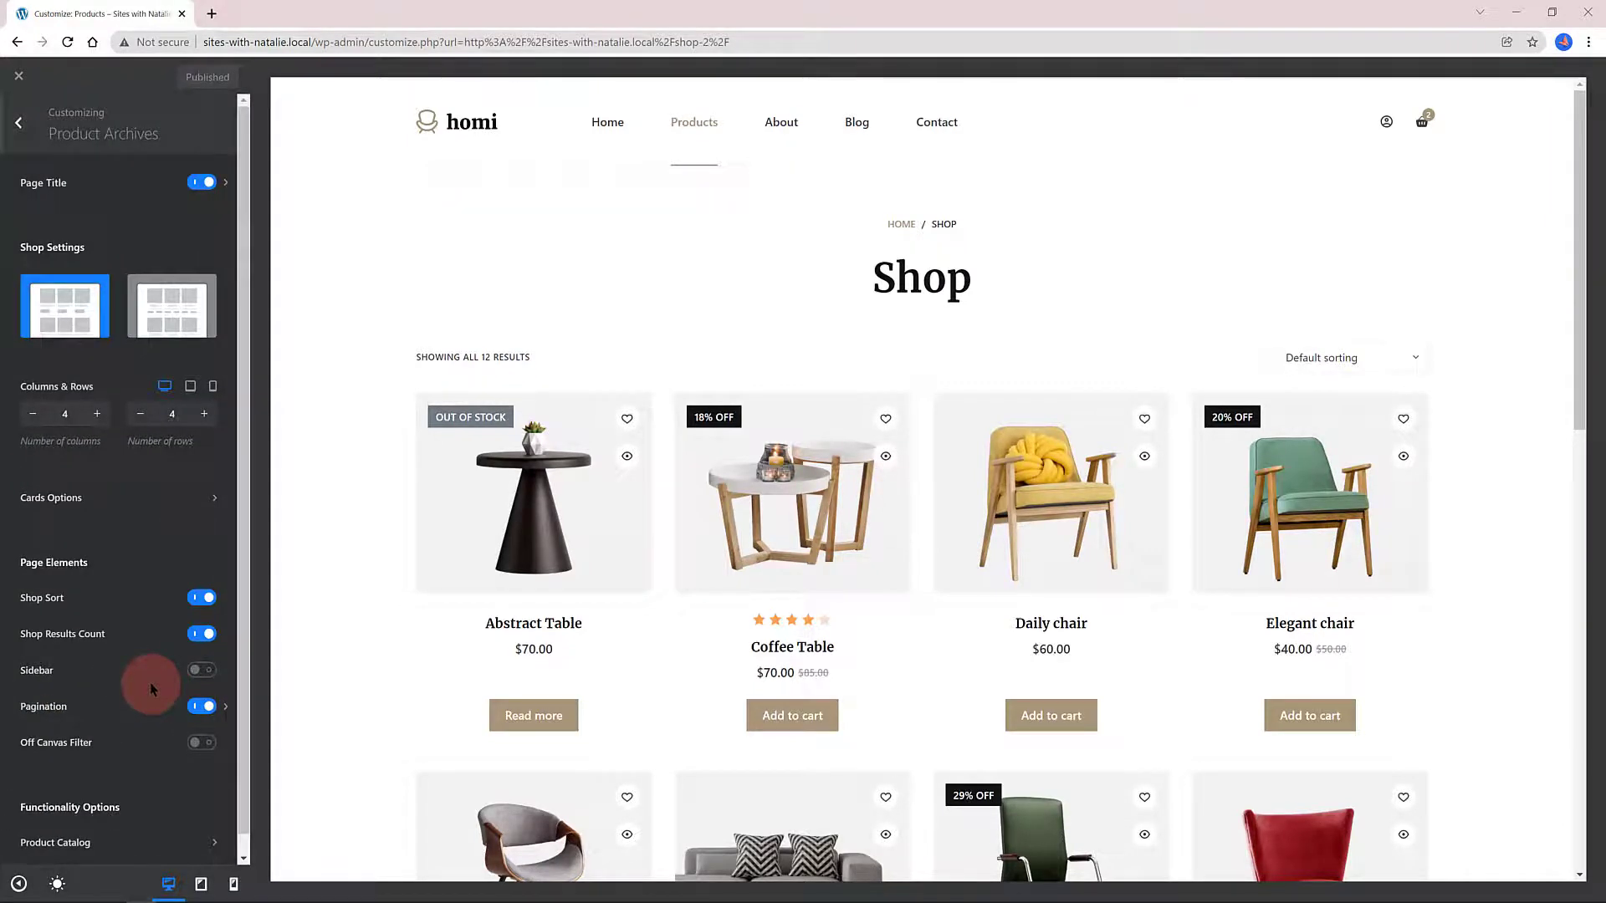
left_click(201, 669)
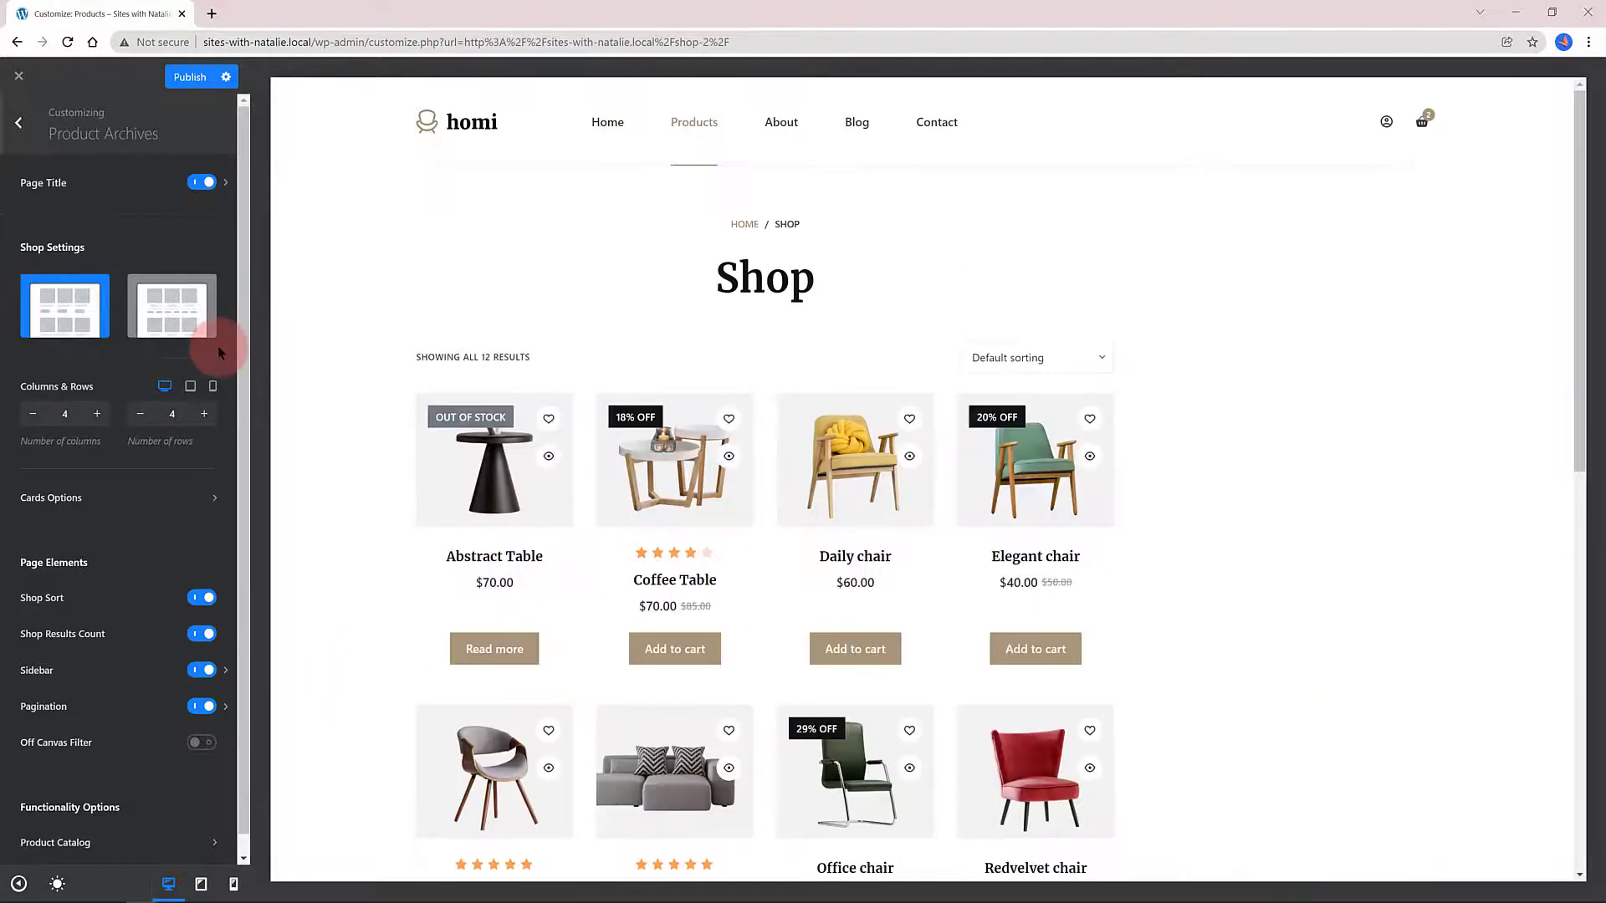
scroll(196, 301, "down", 1)
scroll(163, 219, "up", 1)
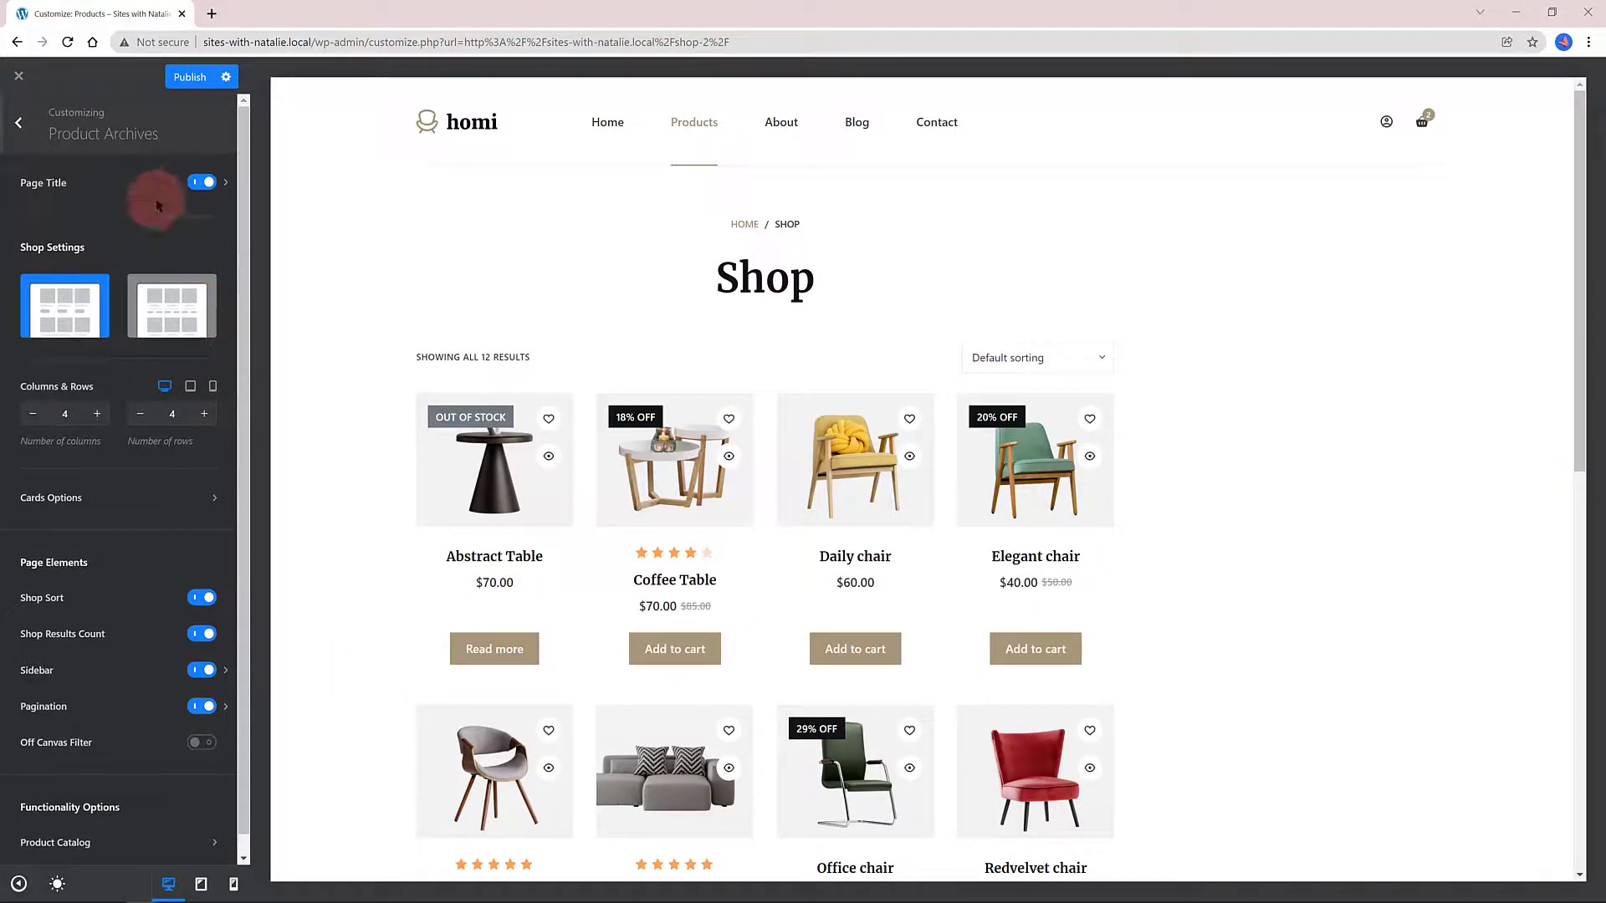
left_click(18, 123)
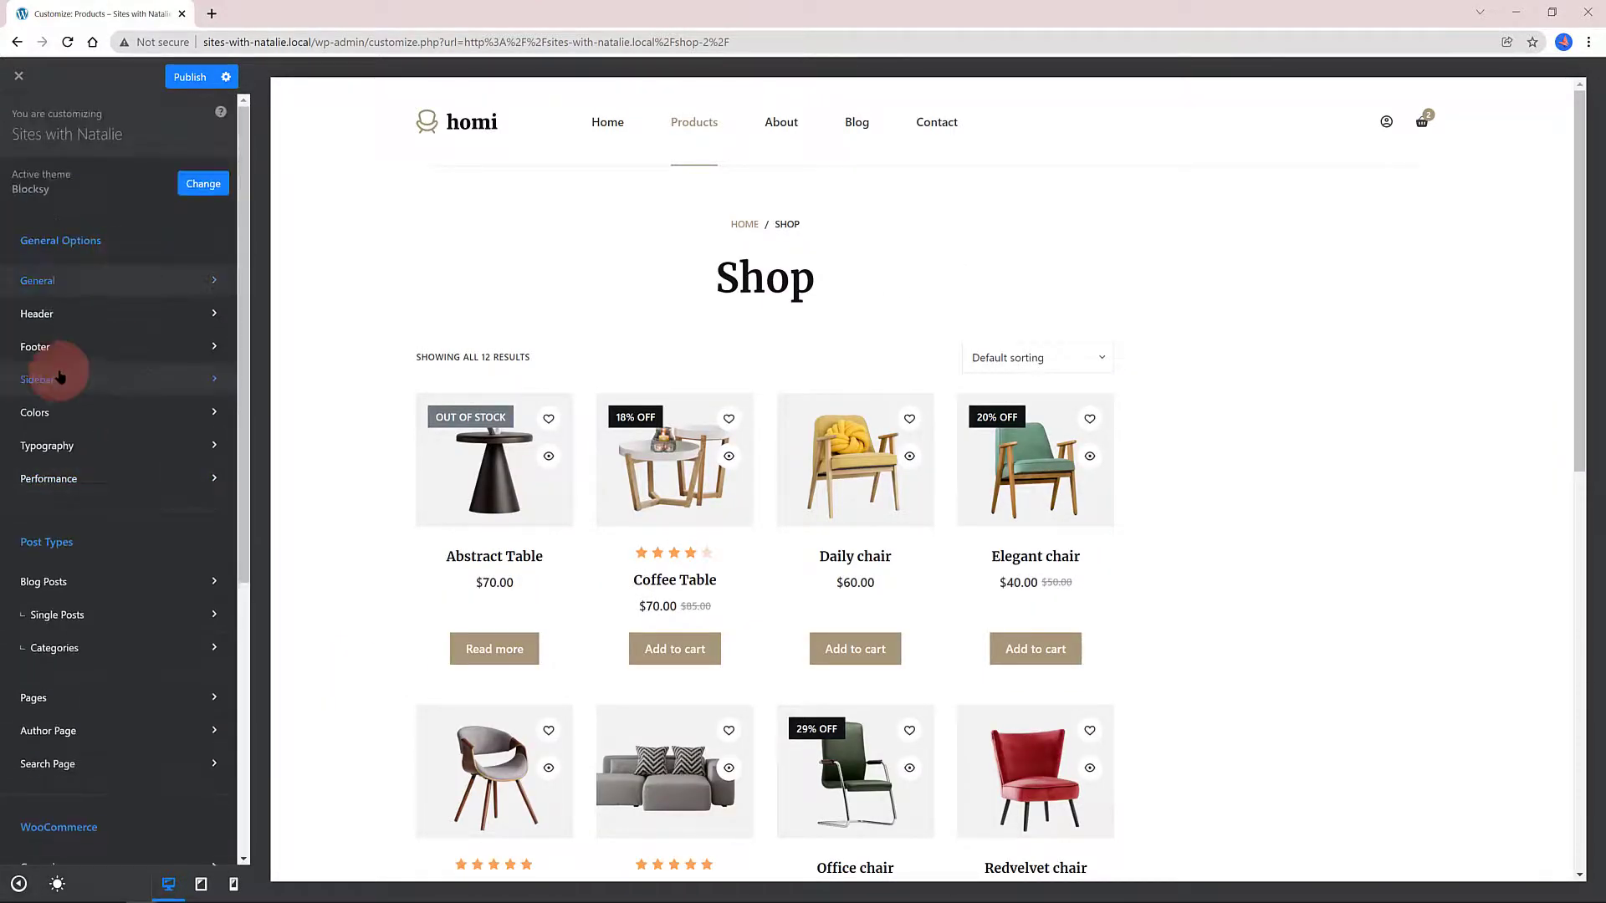
Set the shop sidebar width to 25 and position it as a Left Sidebar.
left_click(58, 377)
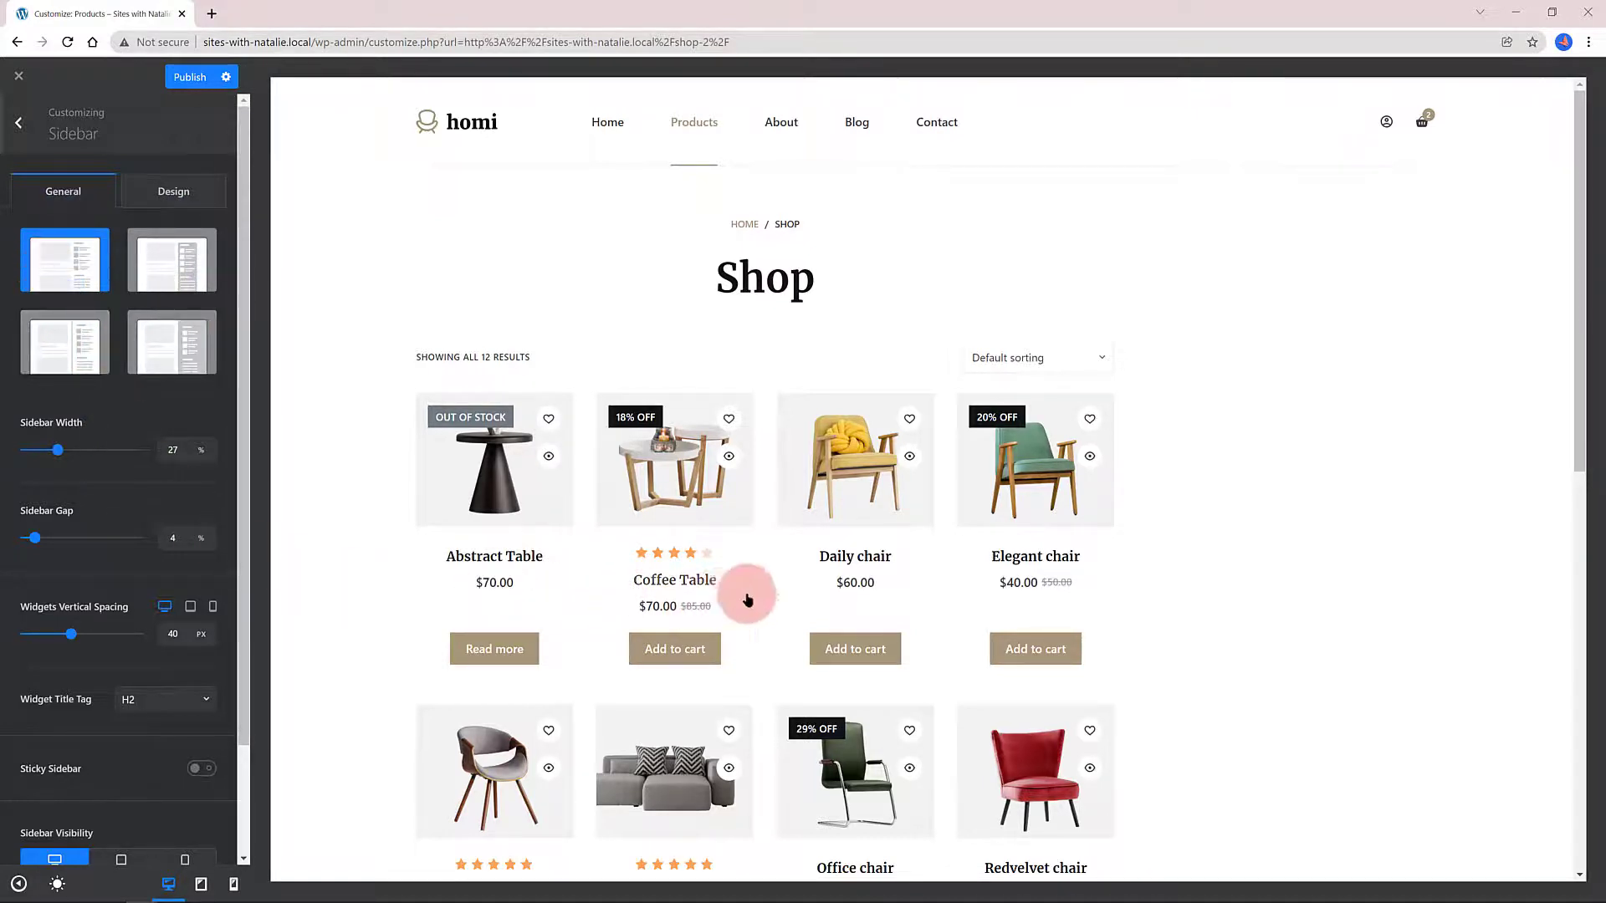
left_click(172, 450)
left_click_drag(171, 450, 211, 445)
type("3")
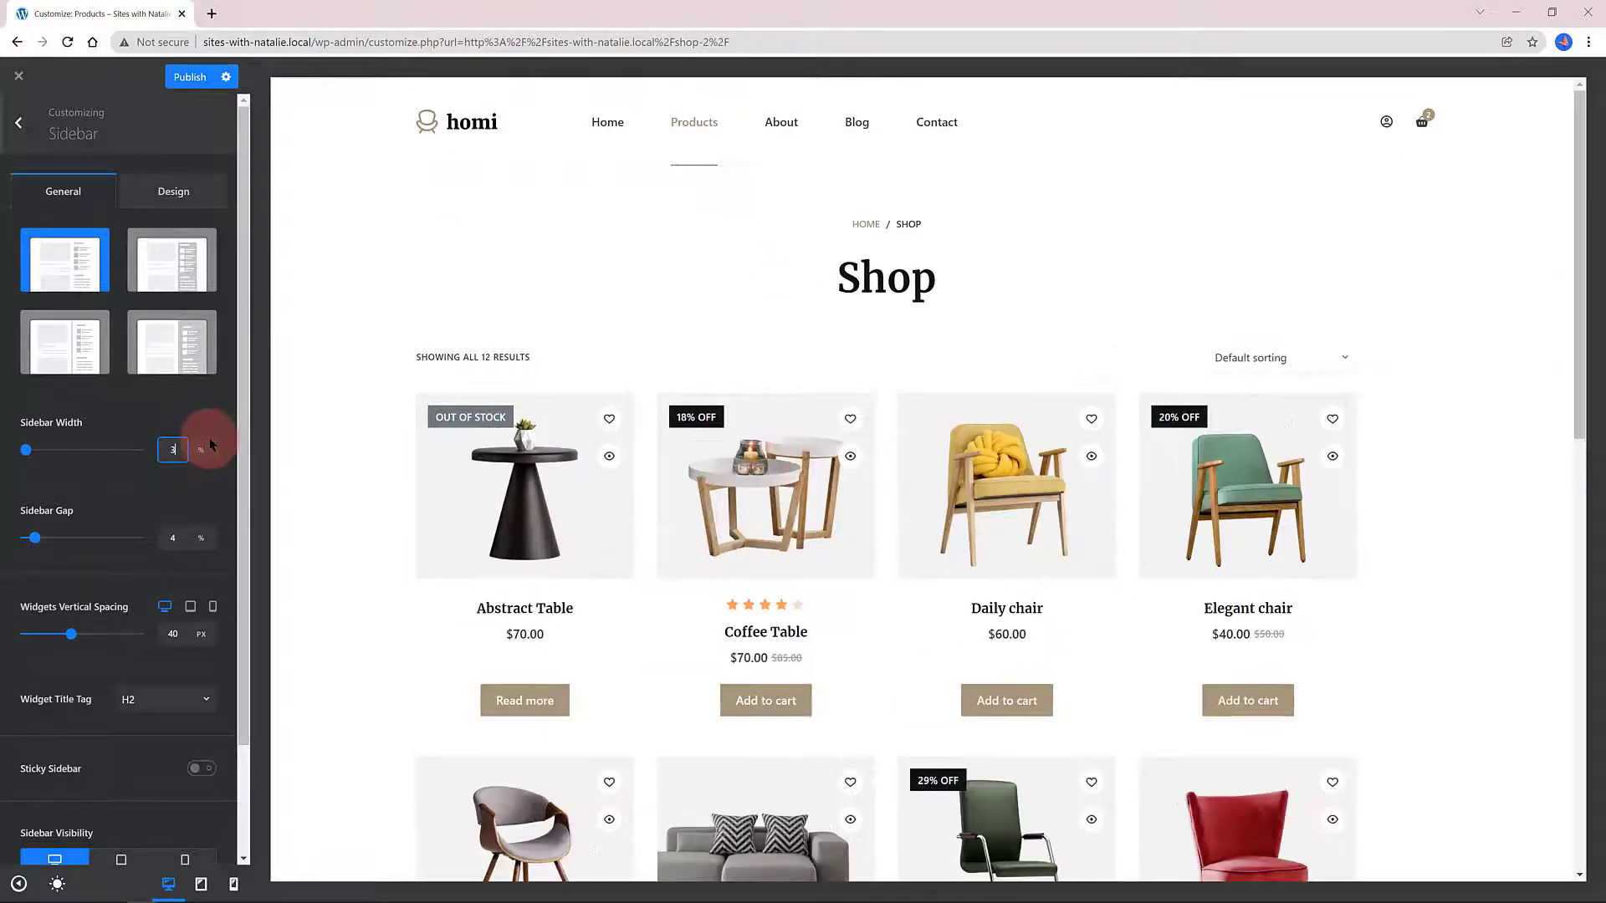
type("0")
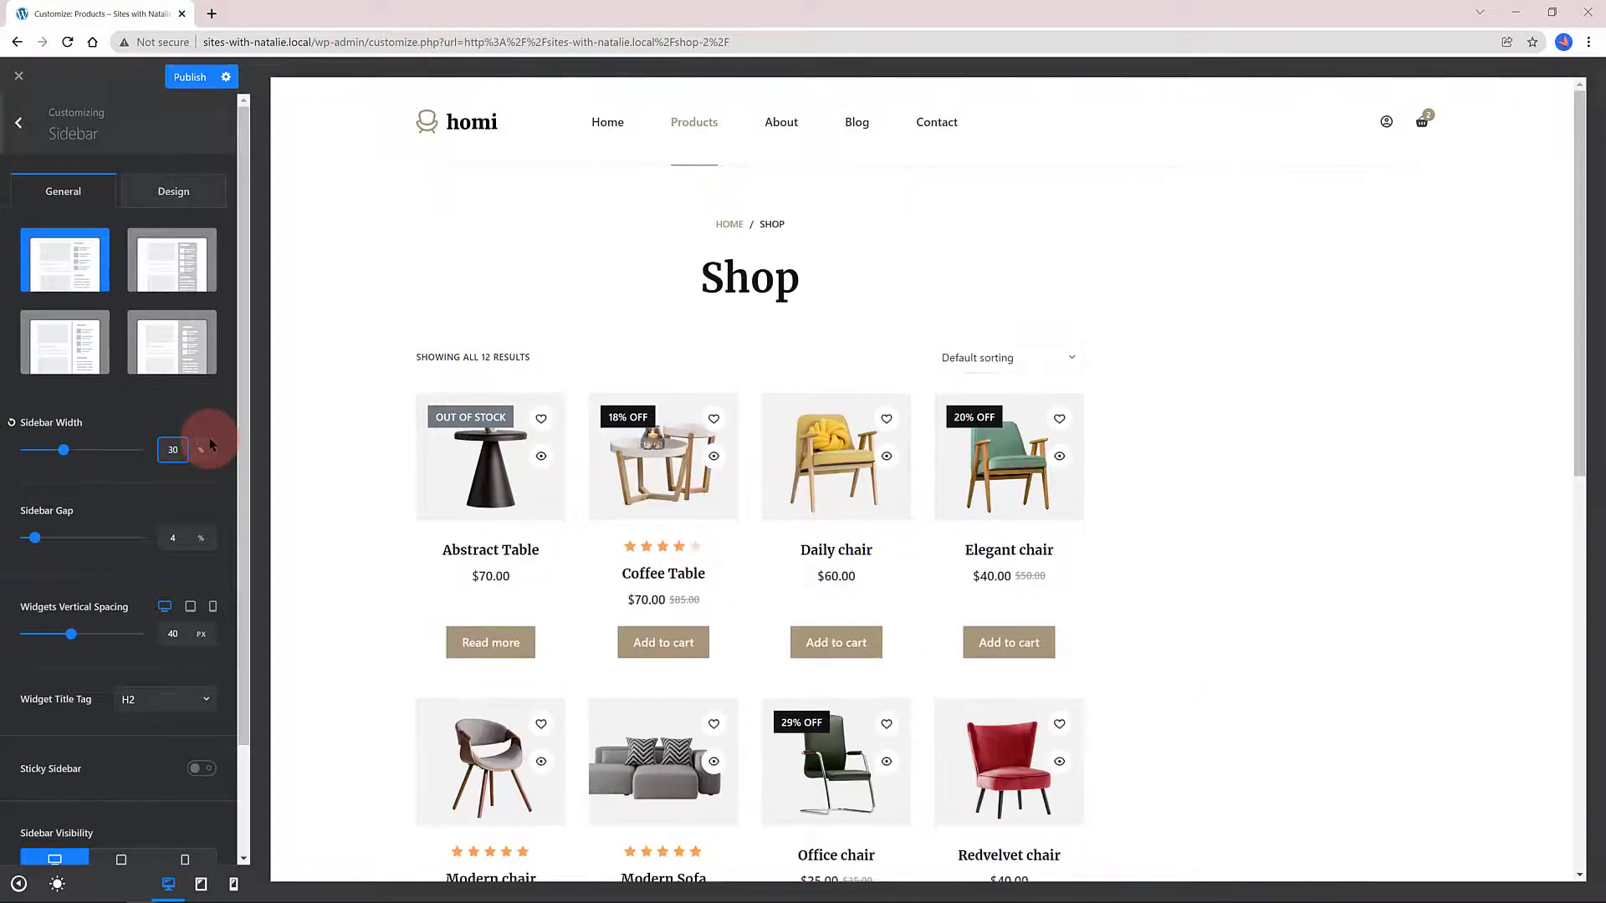
key("BackSpace")
key("BackSpace")
type("25")
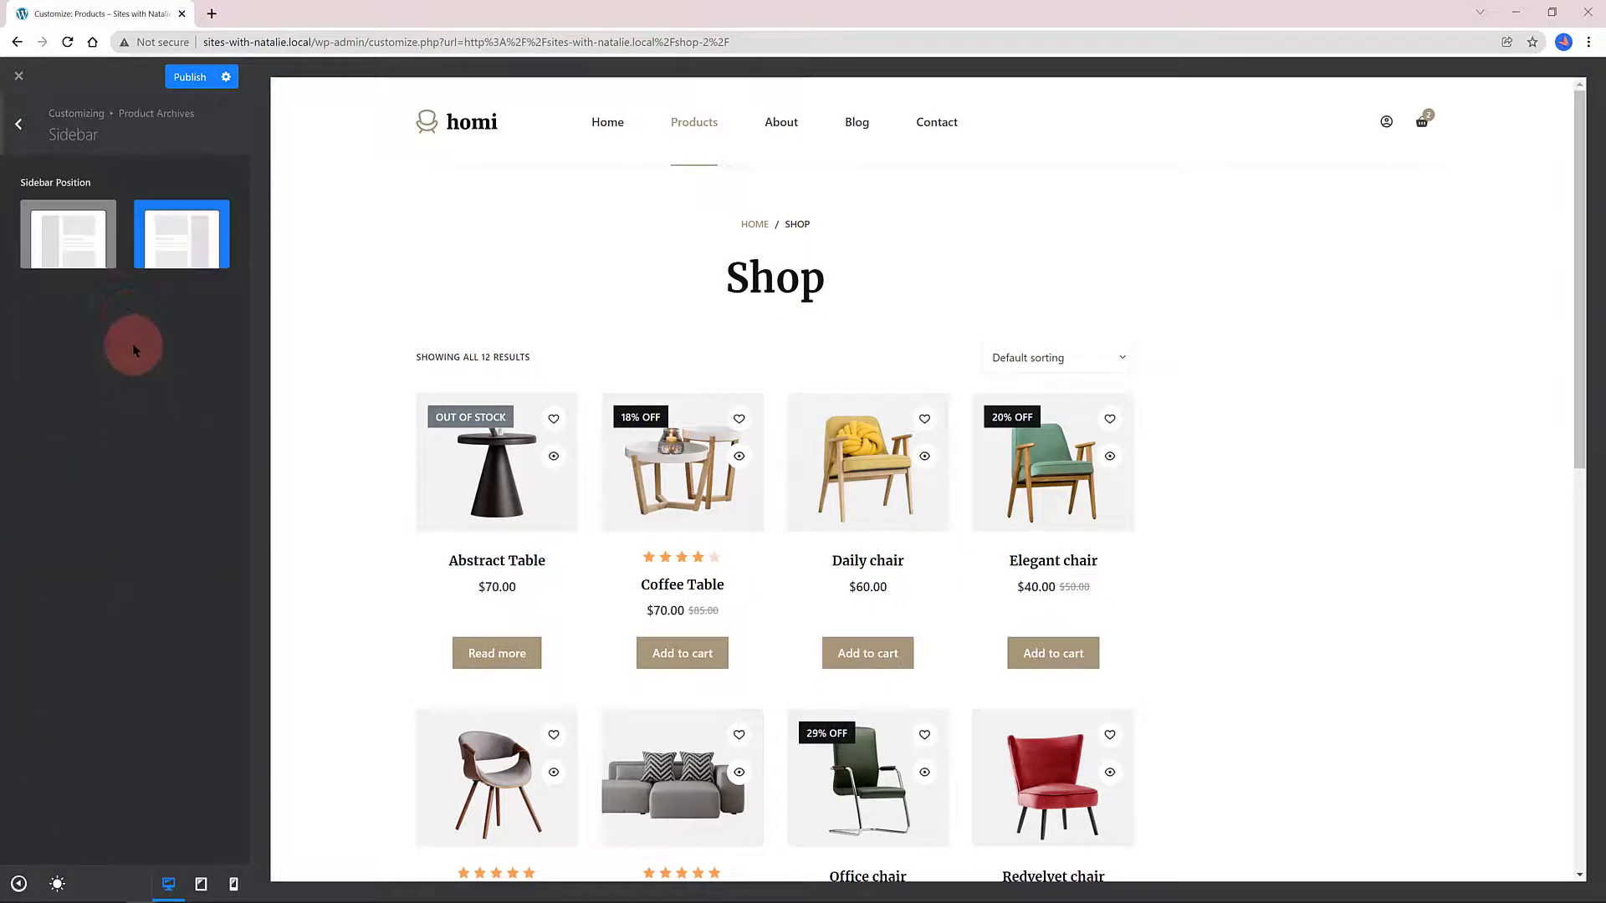
left_click(91, 235)
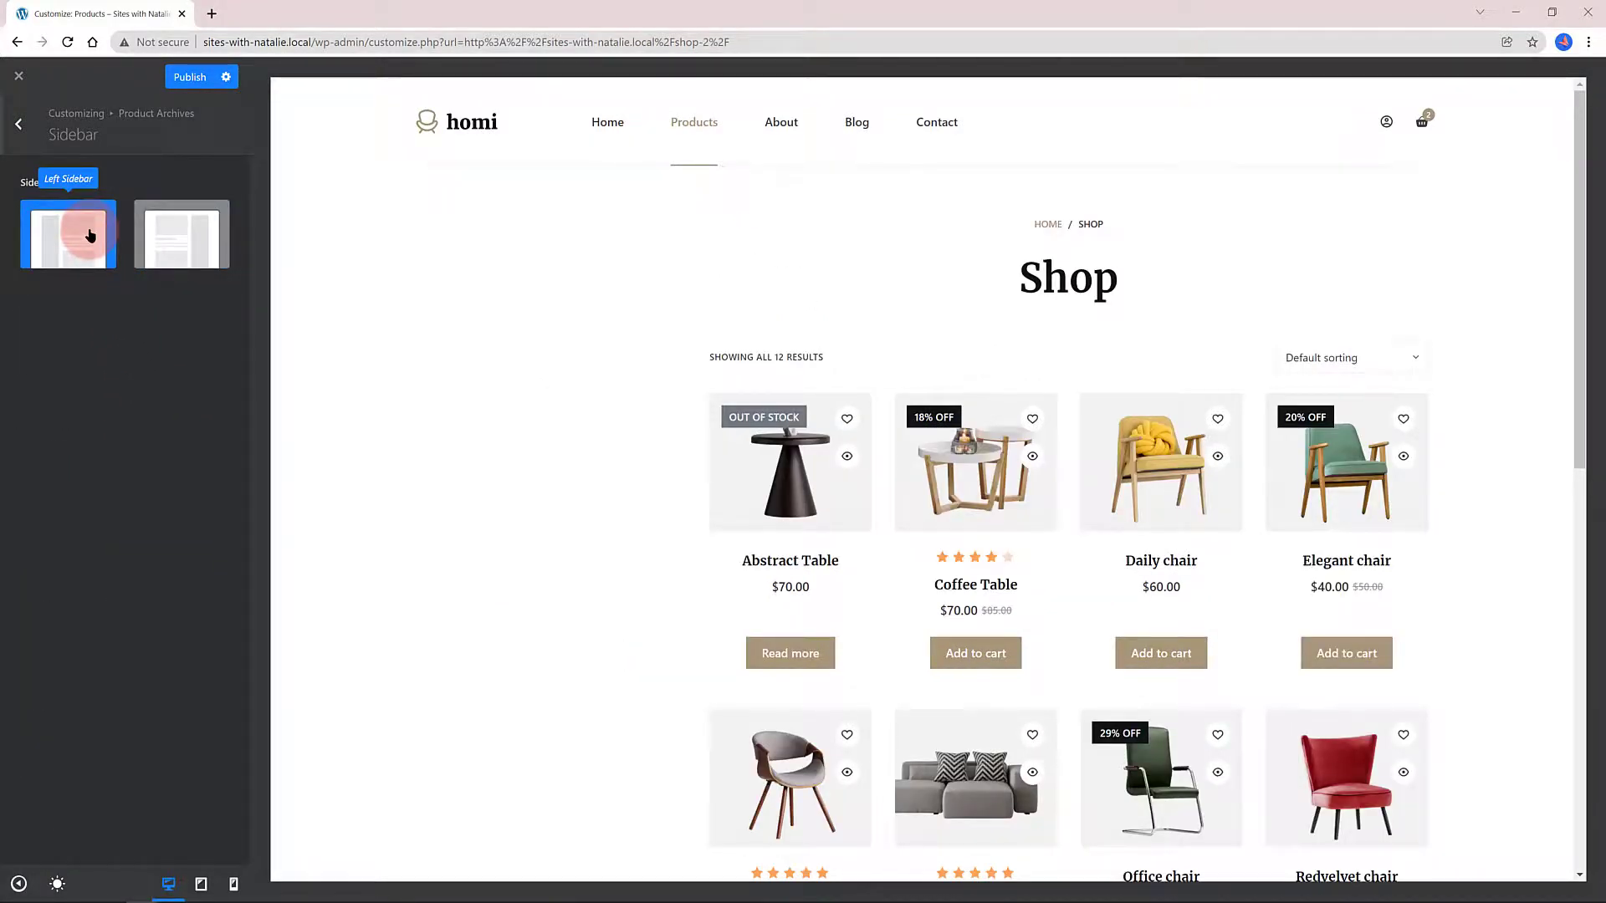
Go from the Customizer to Appearance > Widgets and dismiss the block widgets welcome guide.
left_click(18, 76)
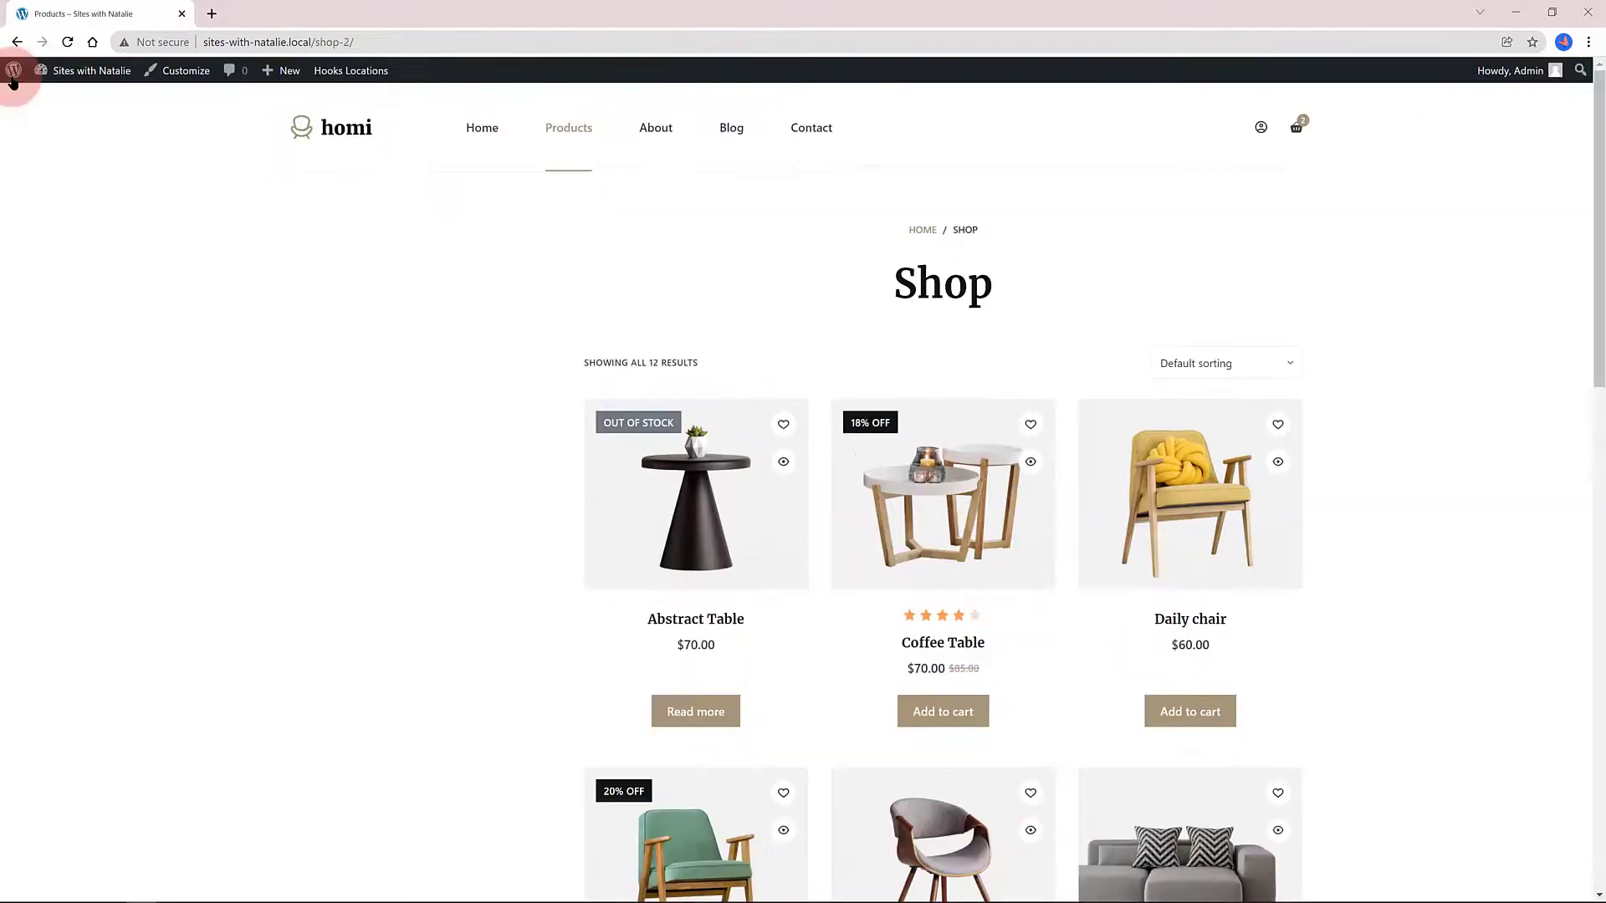
left_click(62, 79)
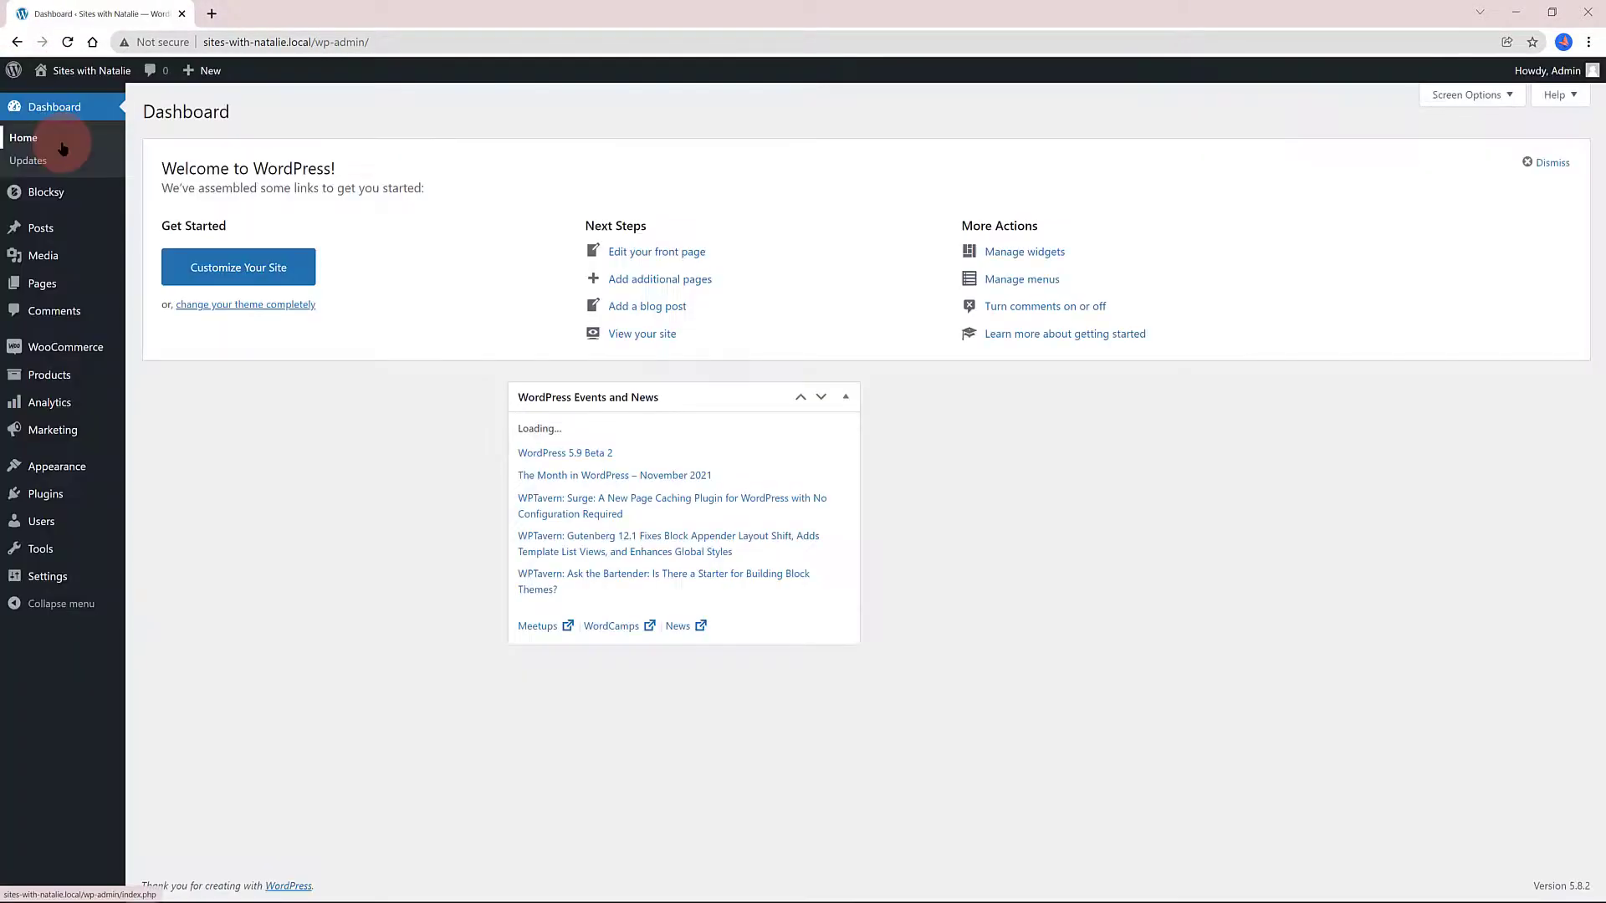
mouse_move(58, 466)
left_click(160, 520)
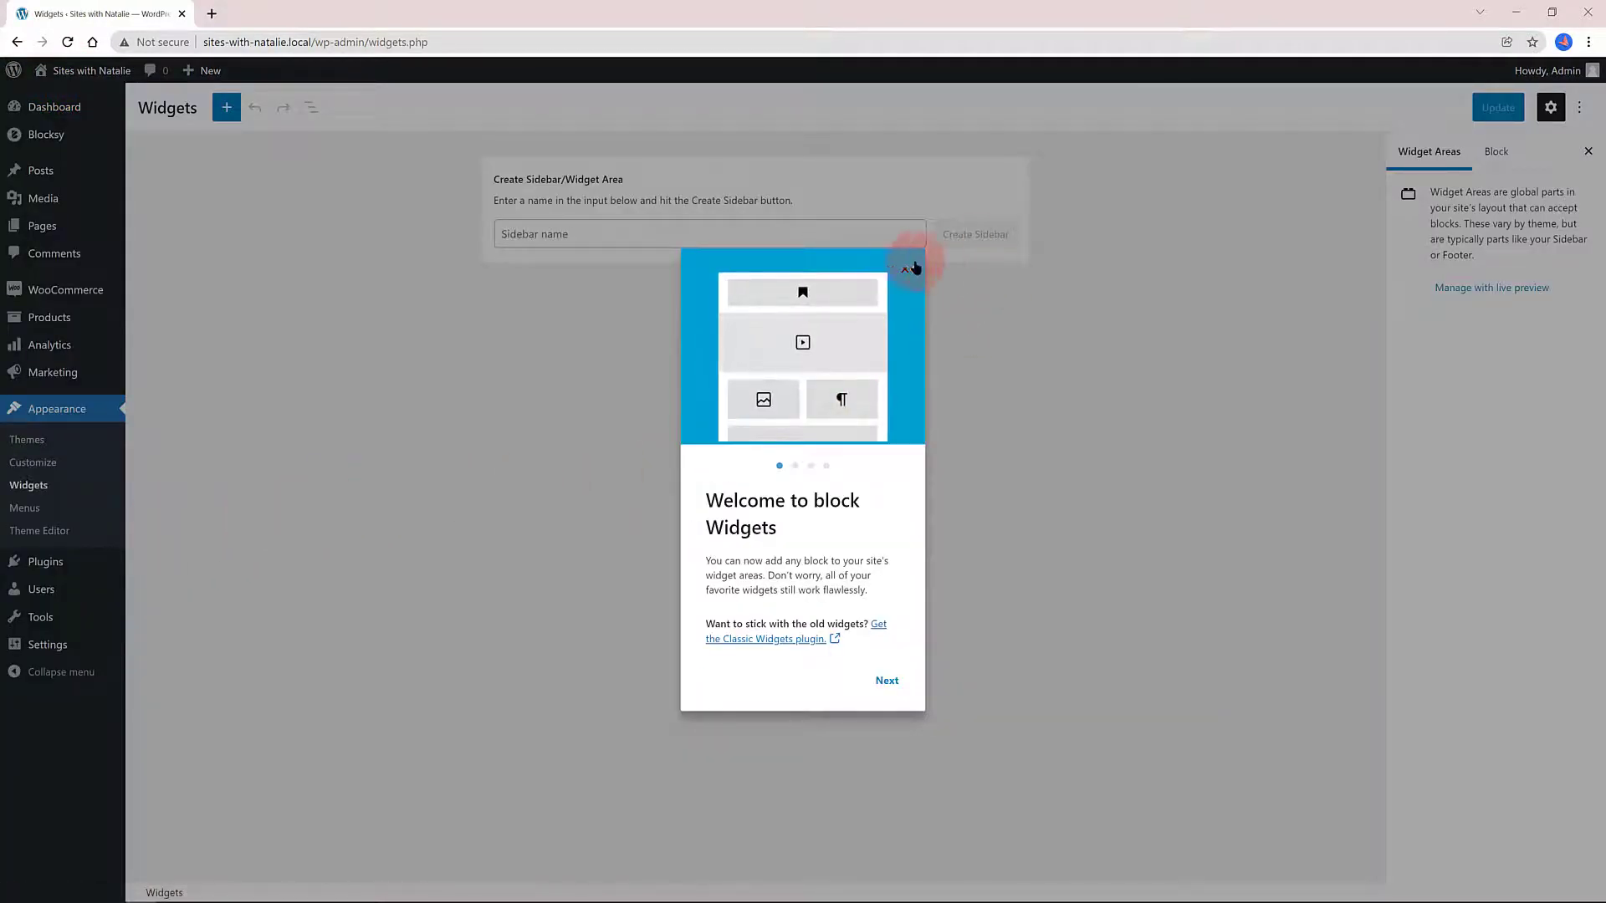
left_click(906, 270)
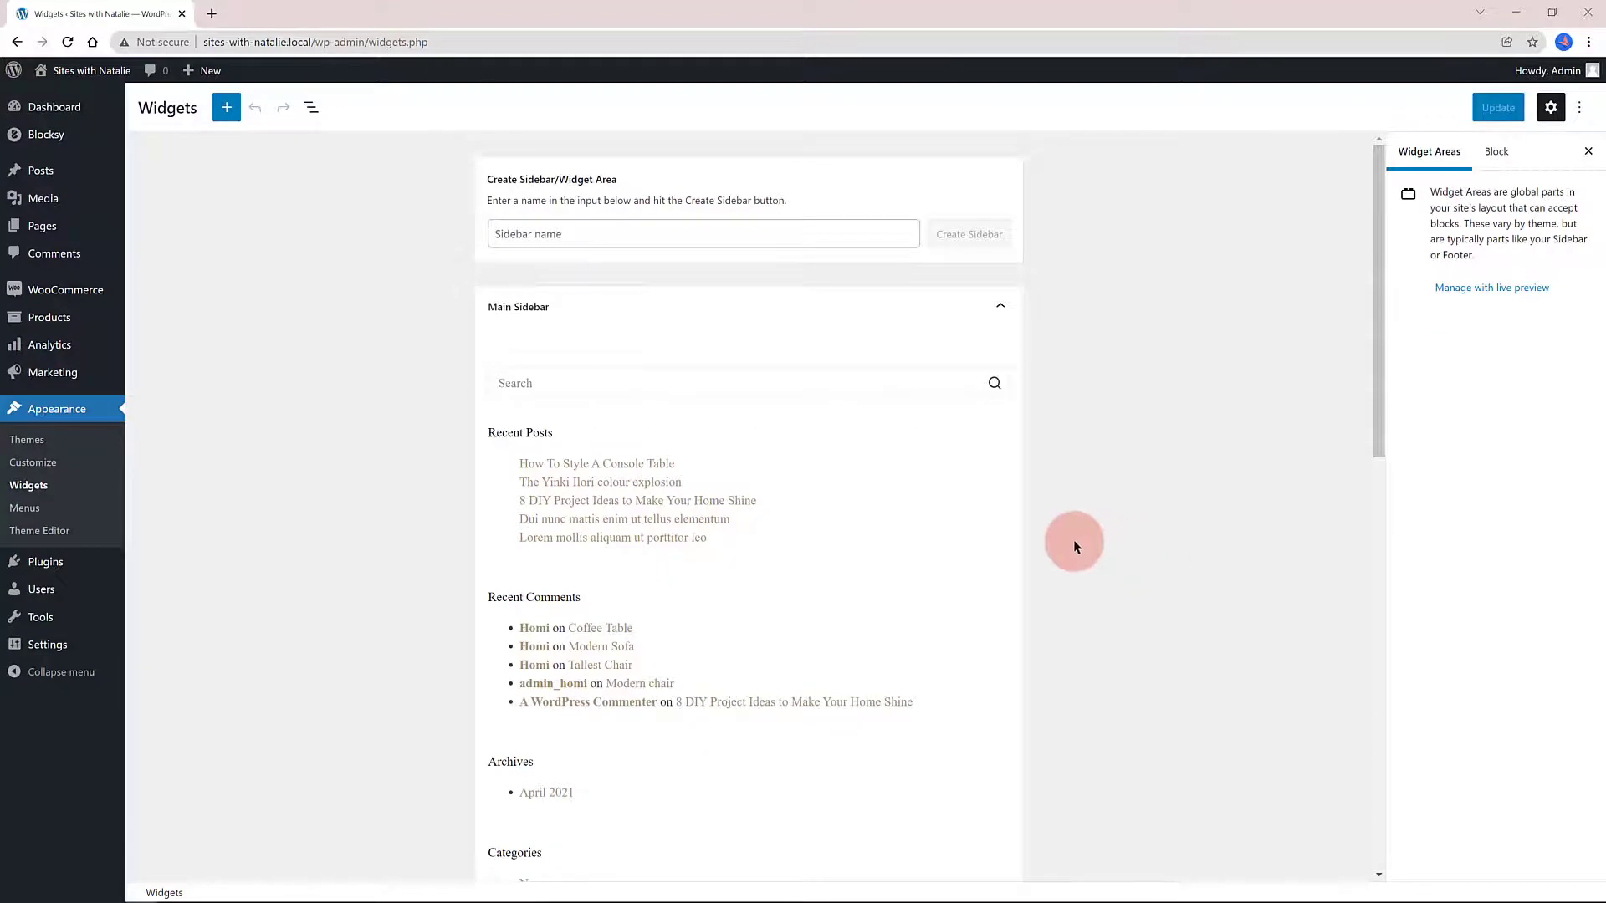
Add a Filter Products by Price block to the WooCommerce Sidebar.
scroll(821, 405, "down", 5)
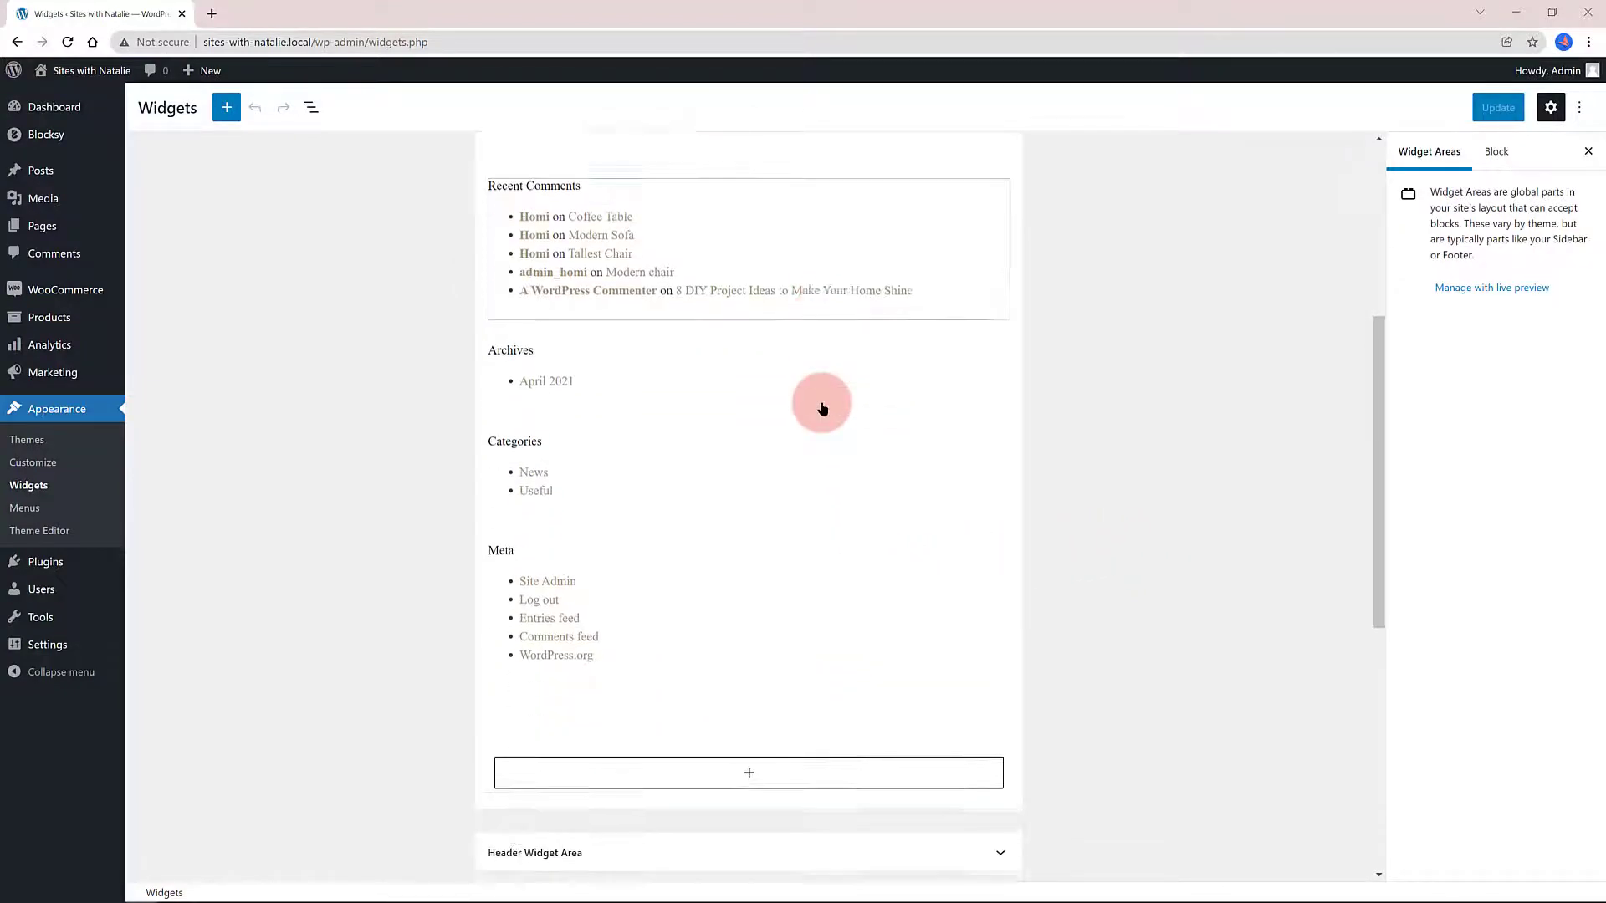
scroll(822, 409, "down", 4)
scroll(820, 405, "down", 3)
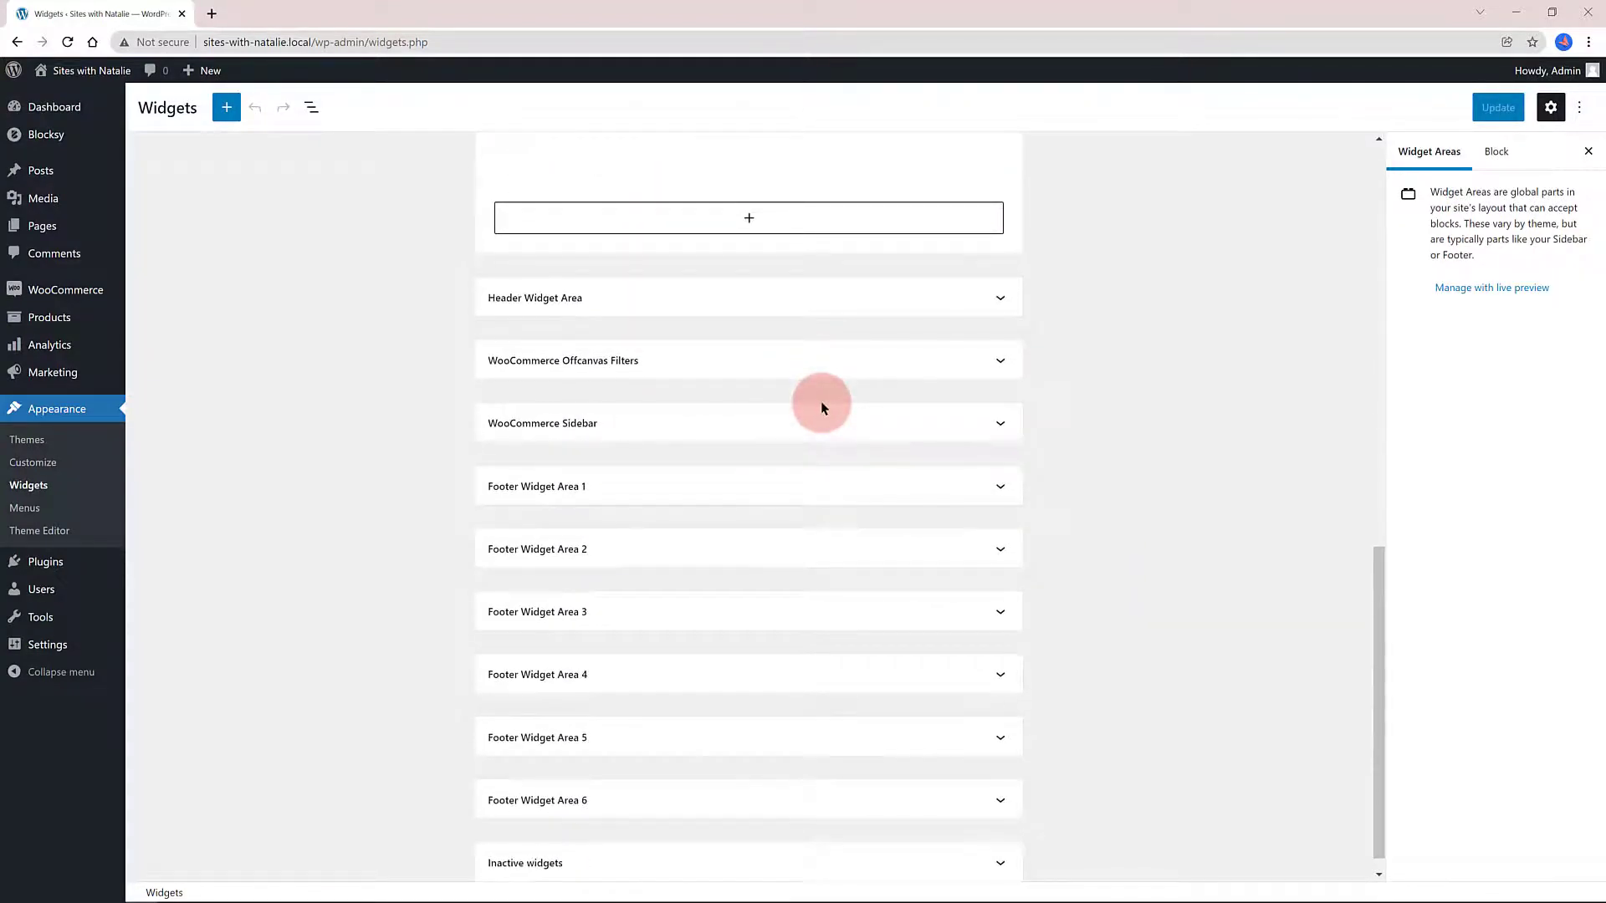
left_click(783, 425)
left_click(748, 483)
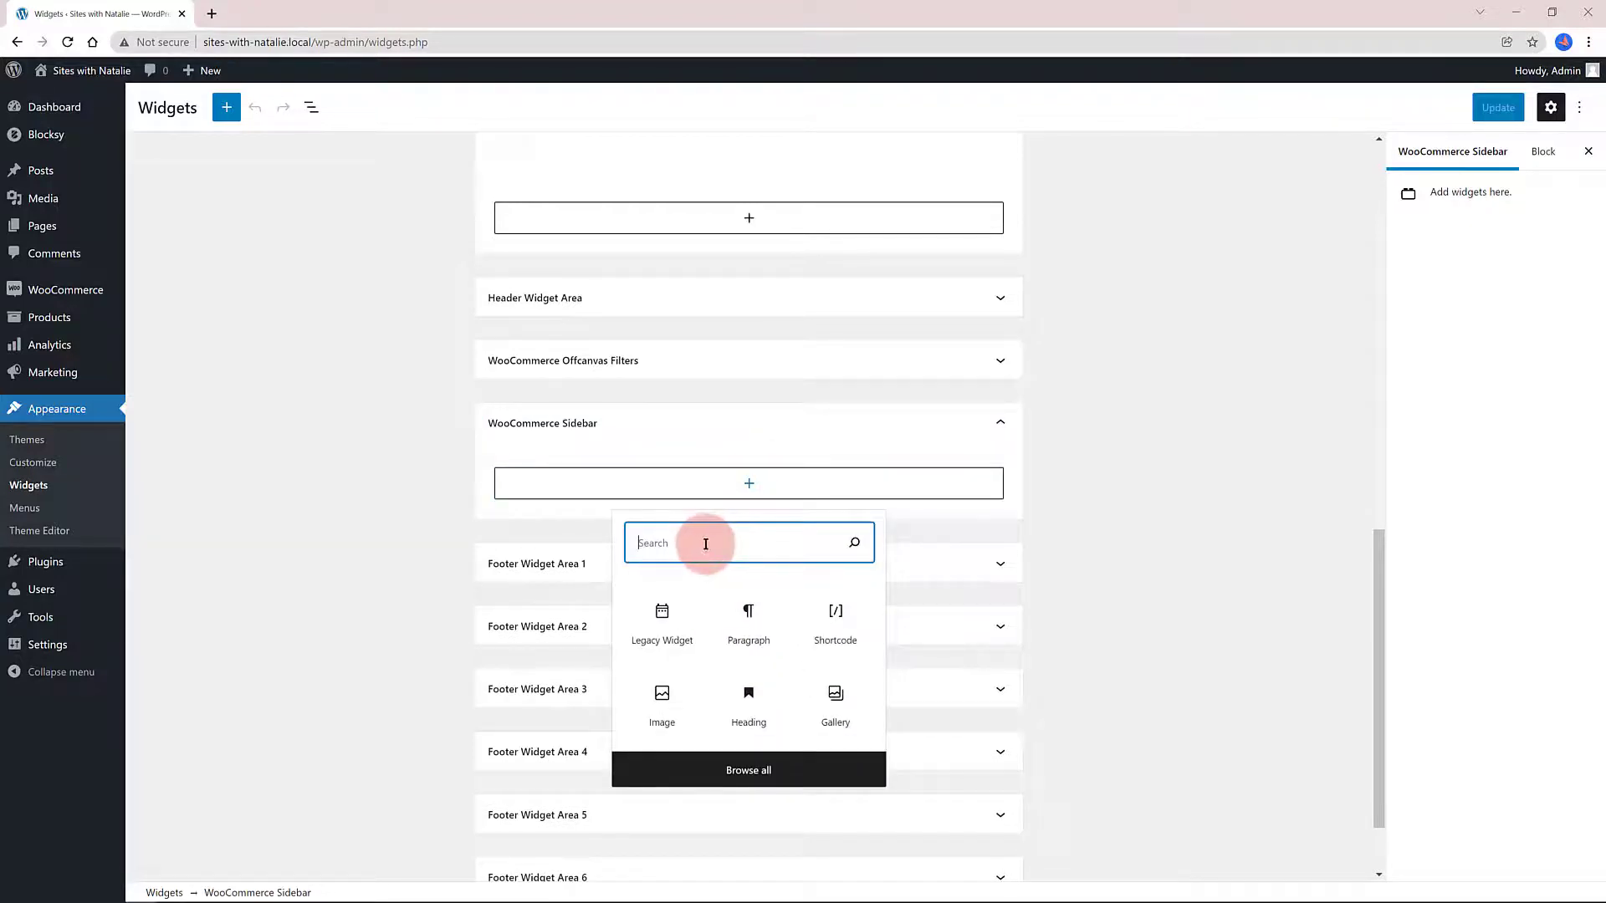
type("filter")
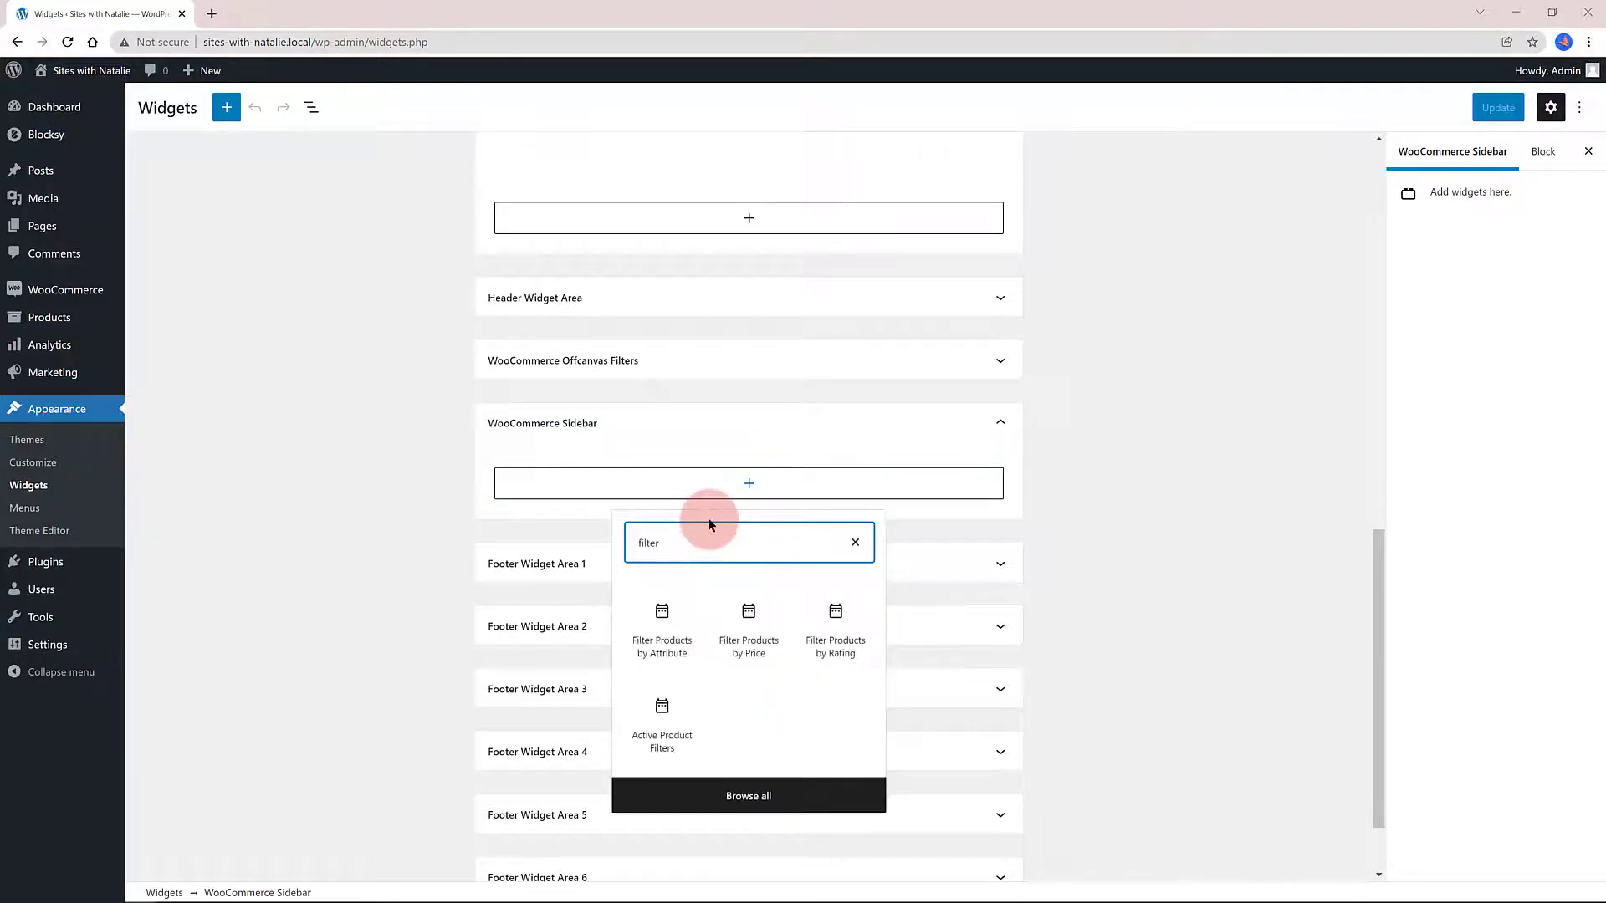
left_click(750, 634)
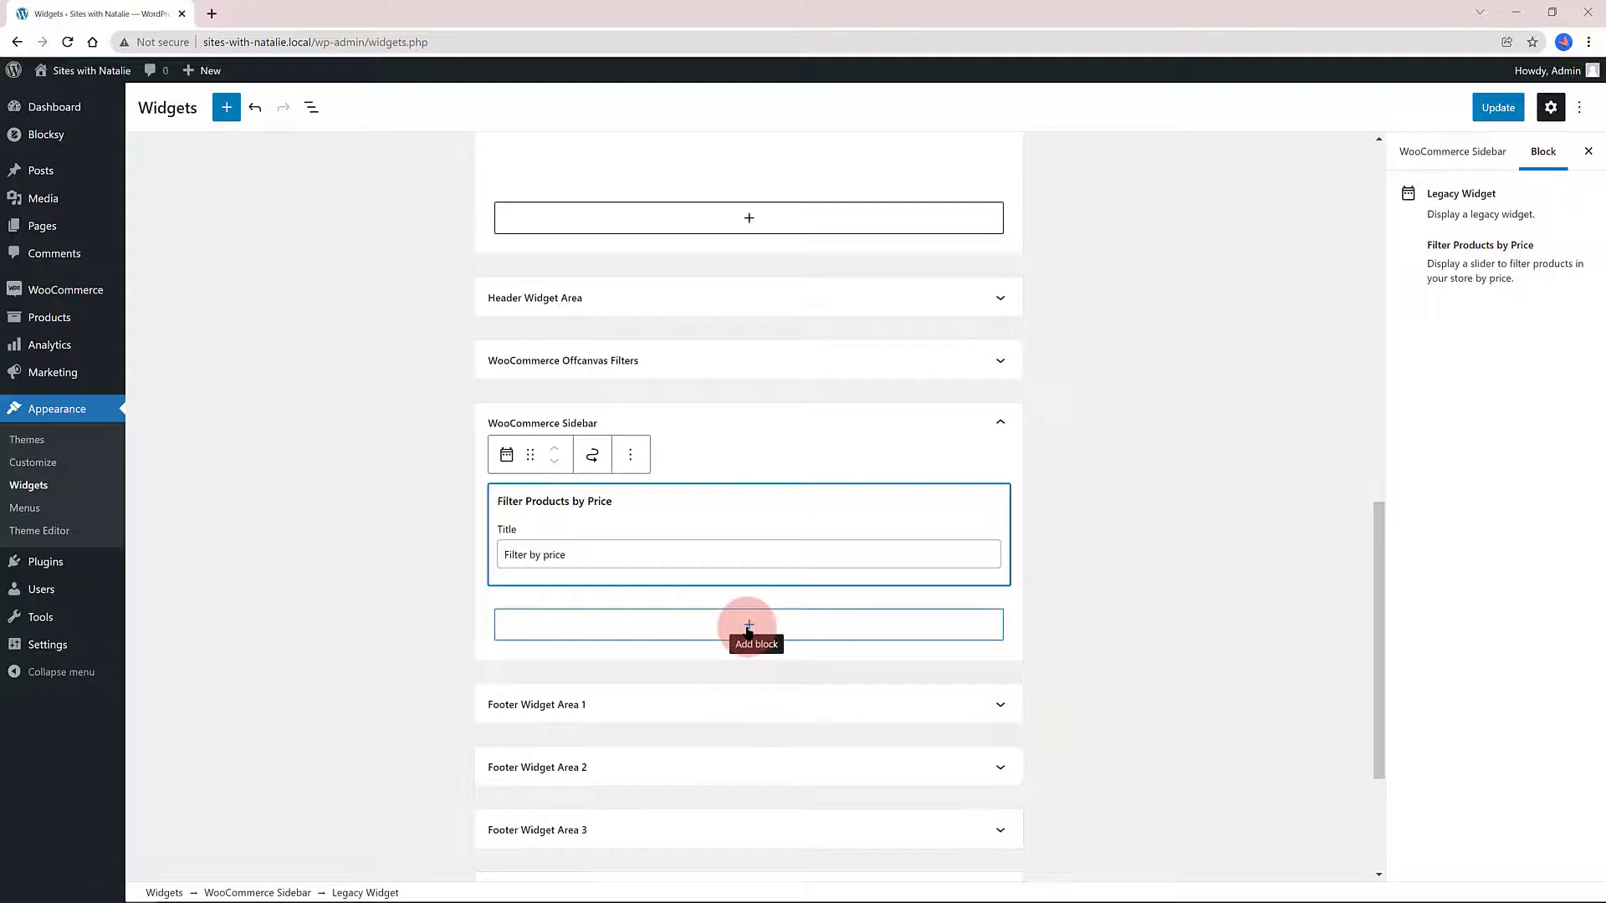
Add a Filter Products by Rating block below it and save the widgets with Update.
left_click(748, 629)
left_click(748, 573)
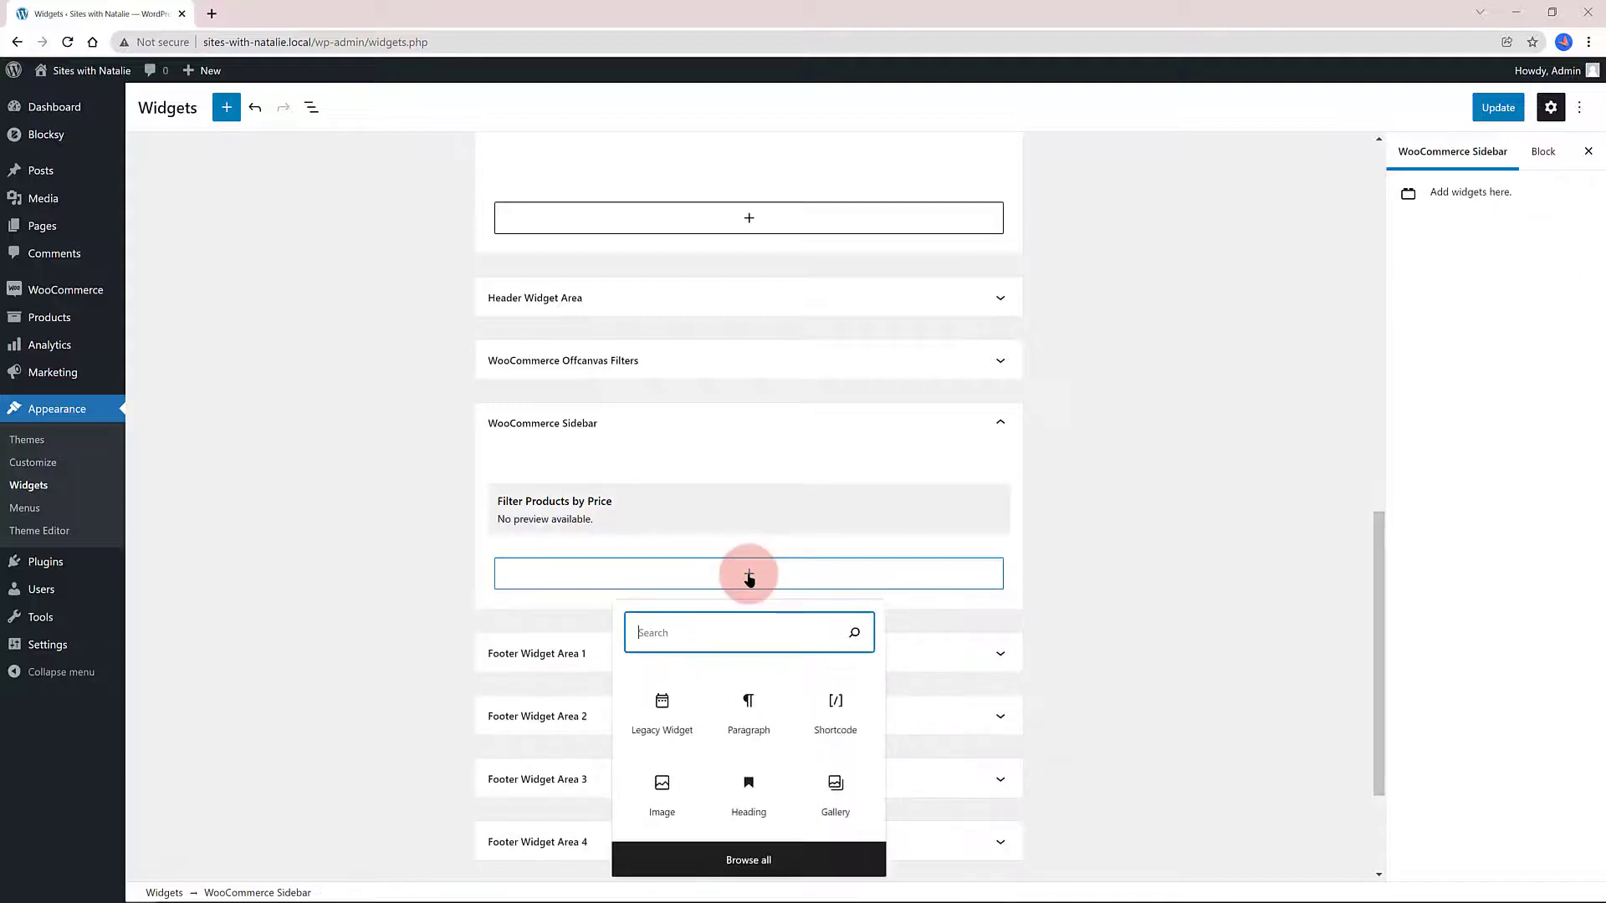
type("filter")
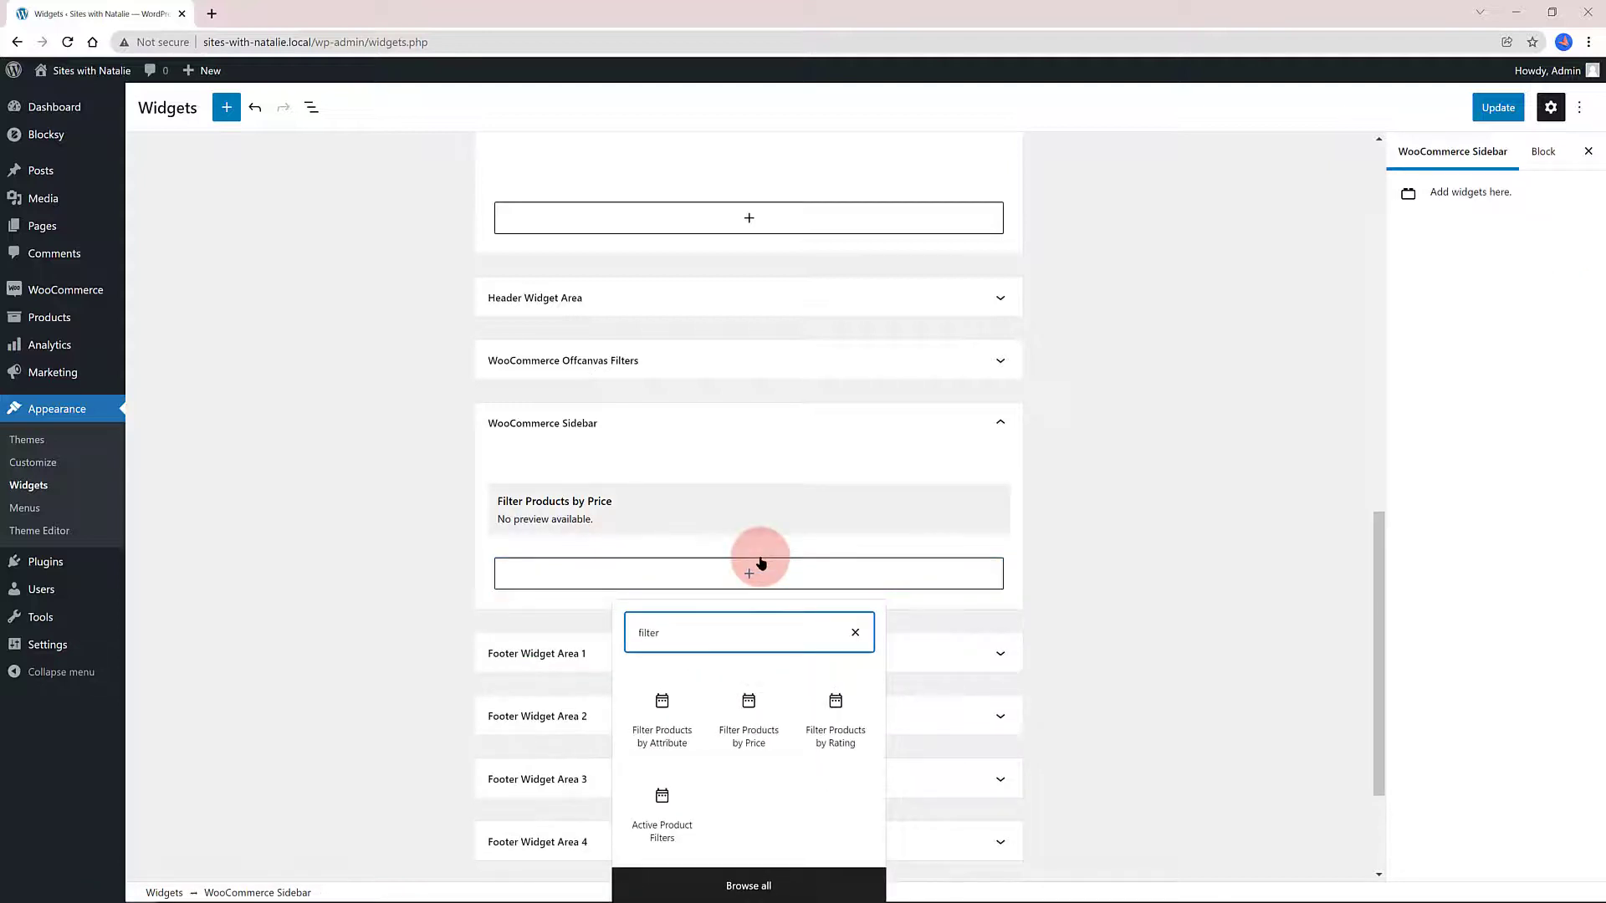
left_click(845, 715)
left_click(1498, 107)
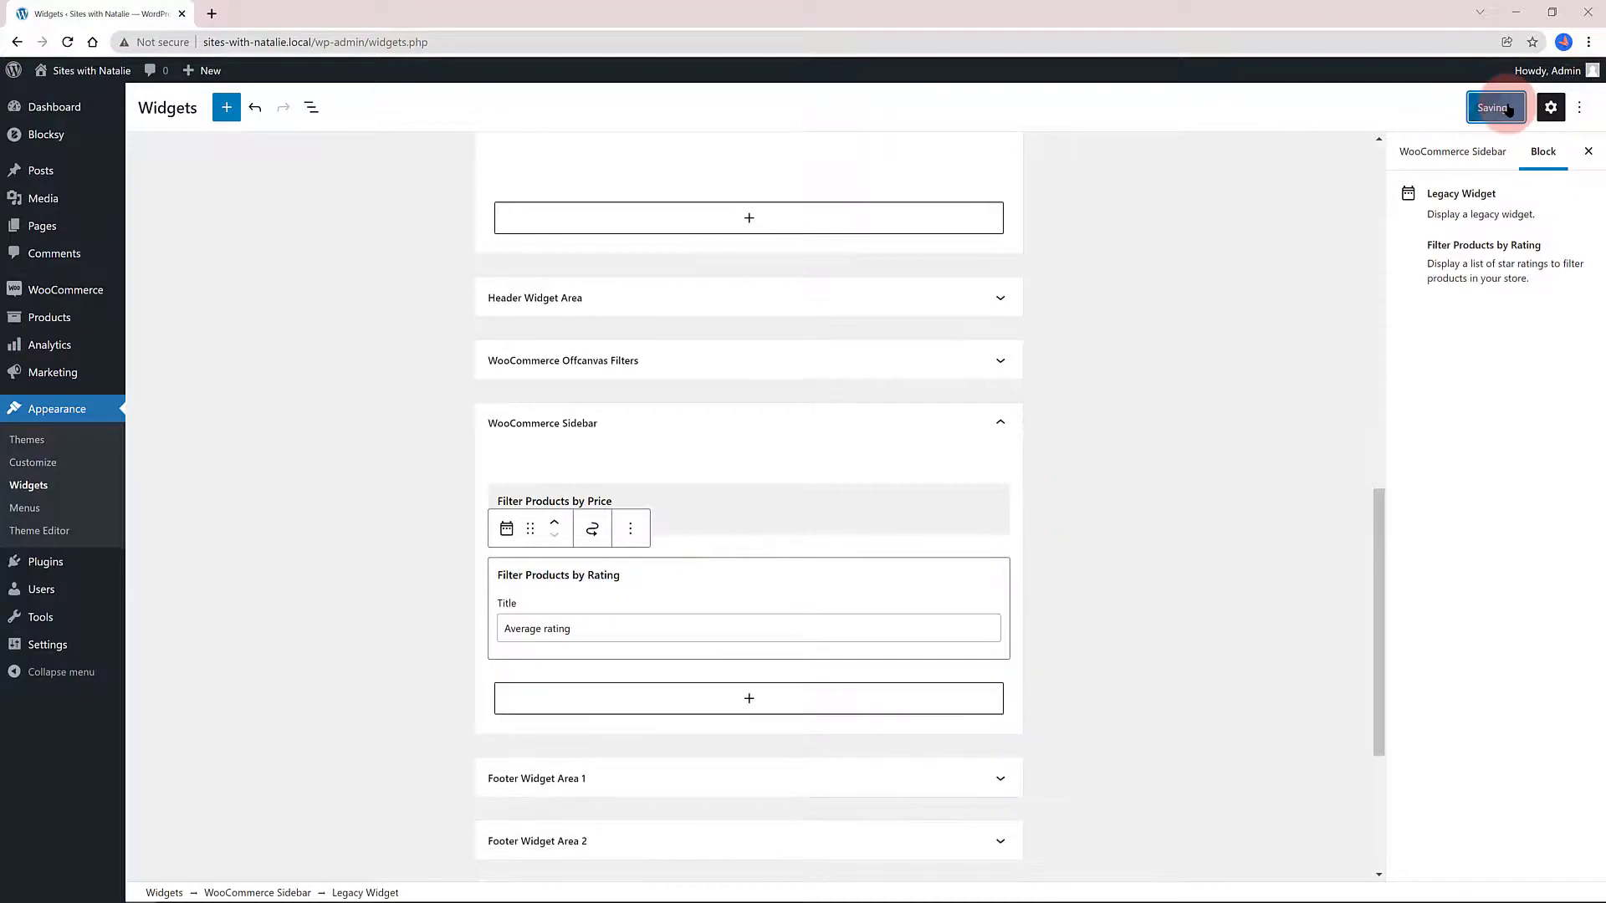
View the live Shop page, then return to the admin dashboard.
mouse_move(51, 121)
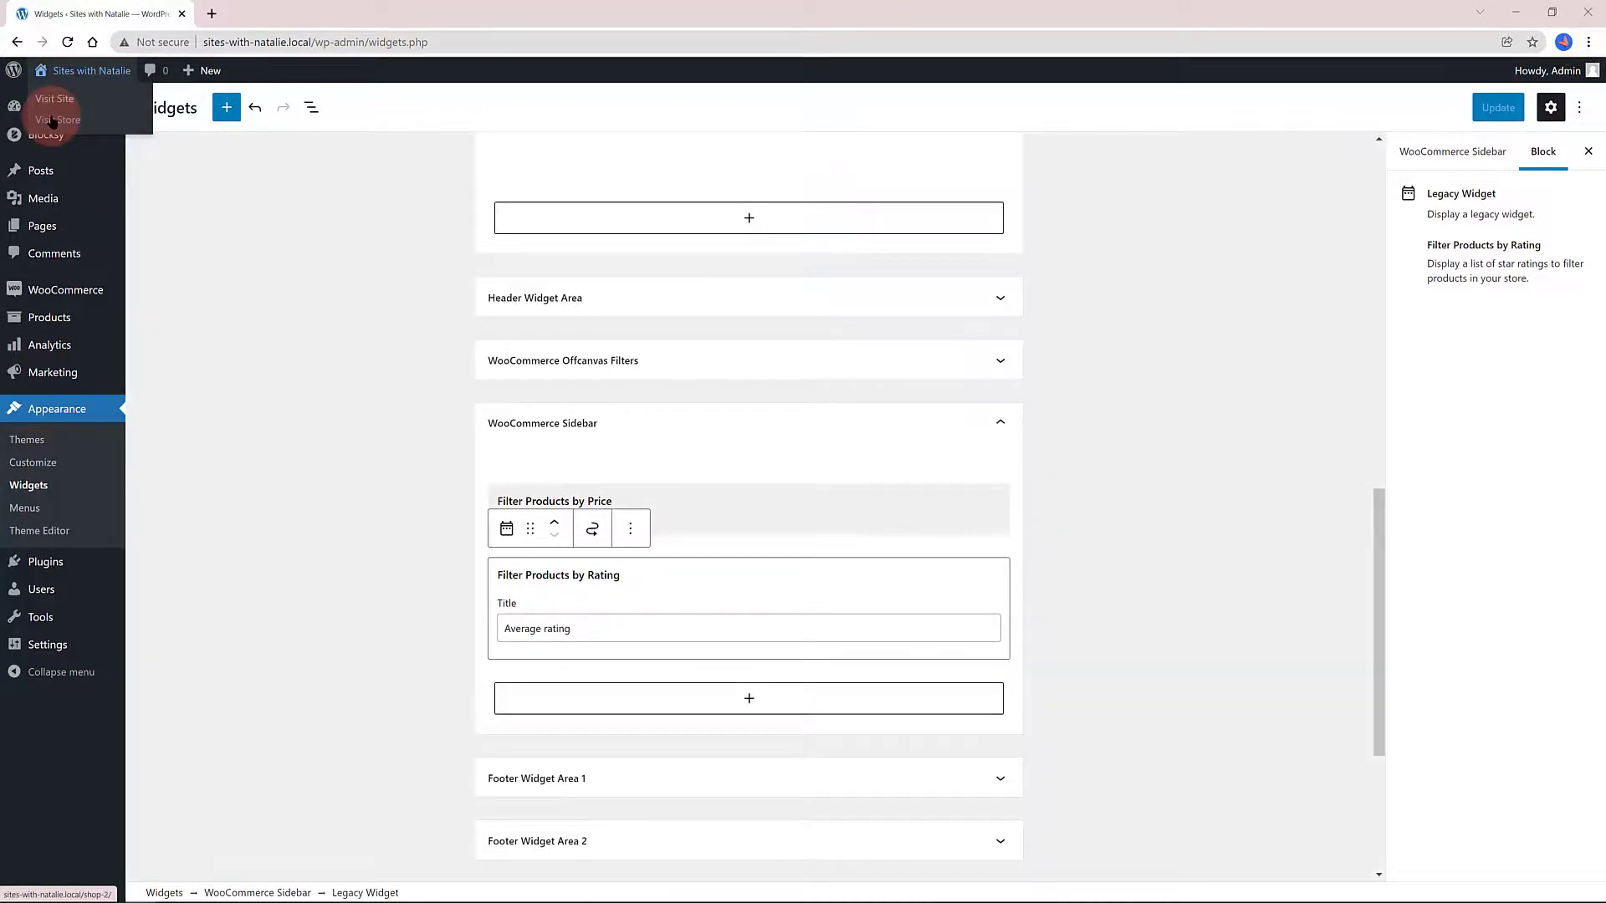
left_click(52, 121)
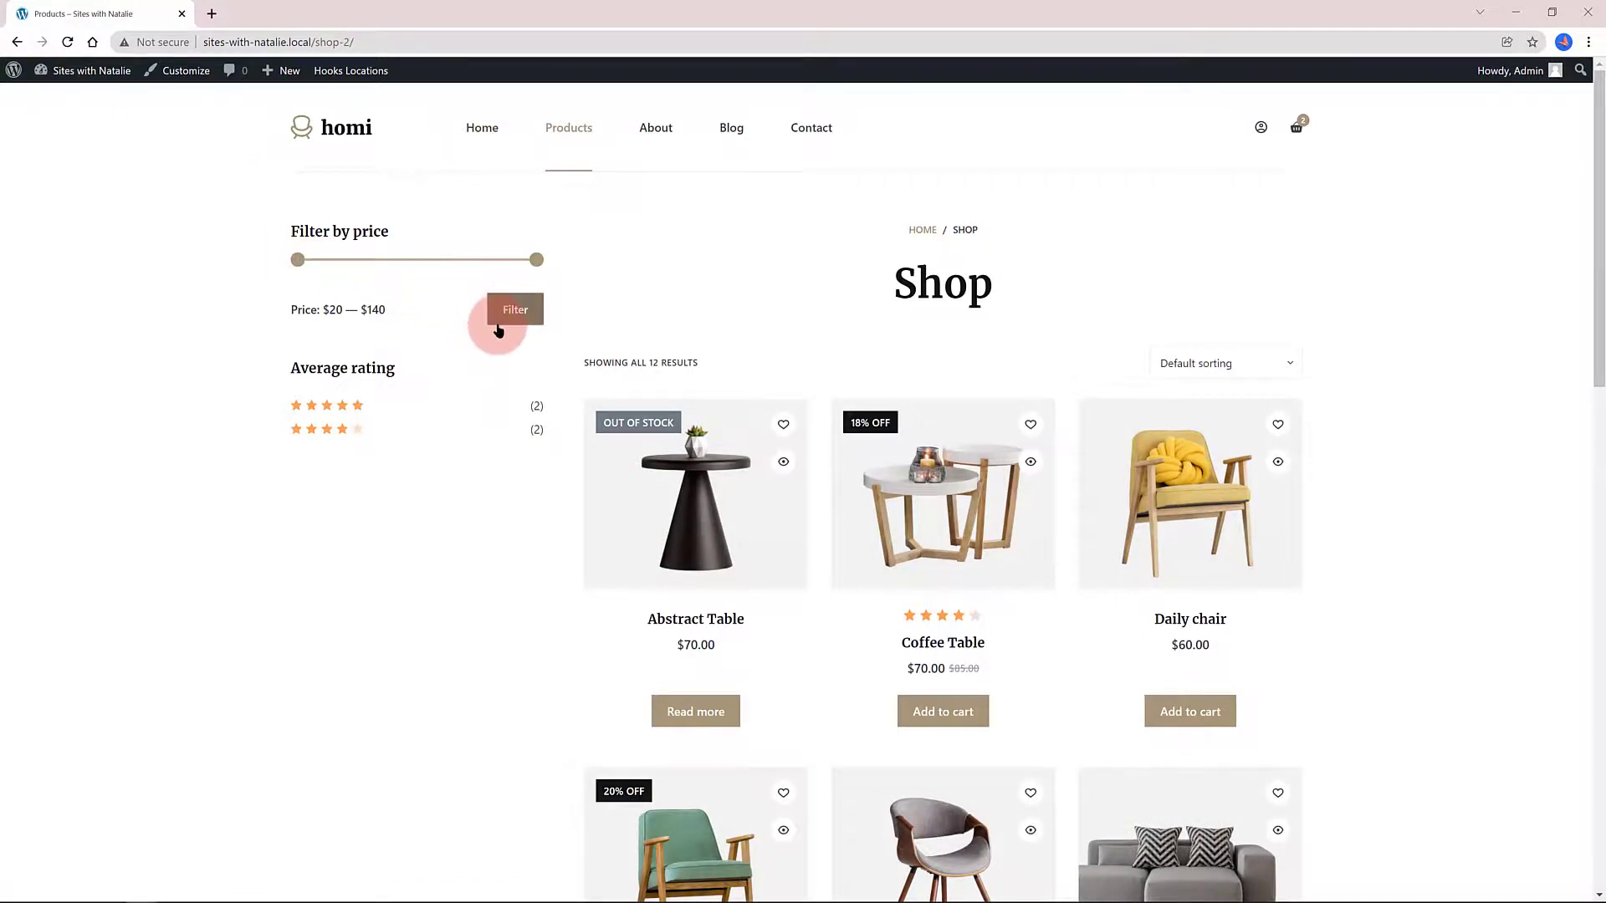
scroll(495, 322, "down", 5)
scroll(495, 323, "up", 5)
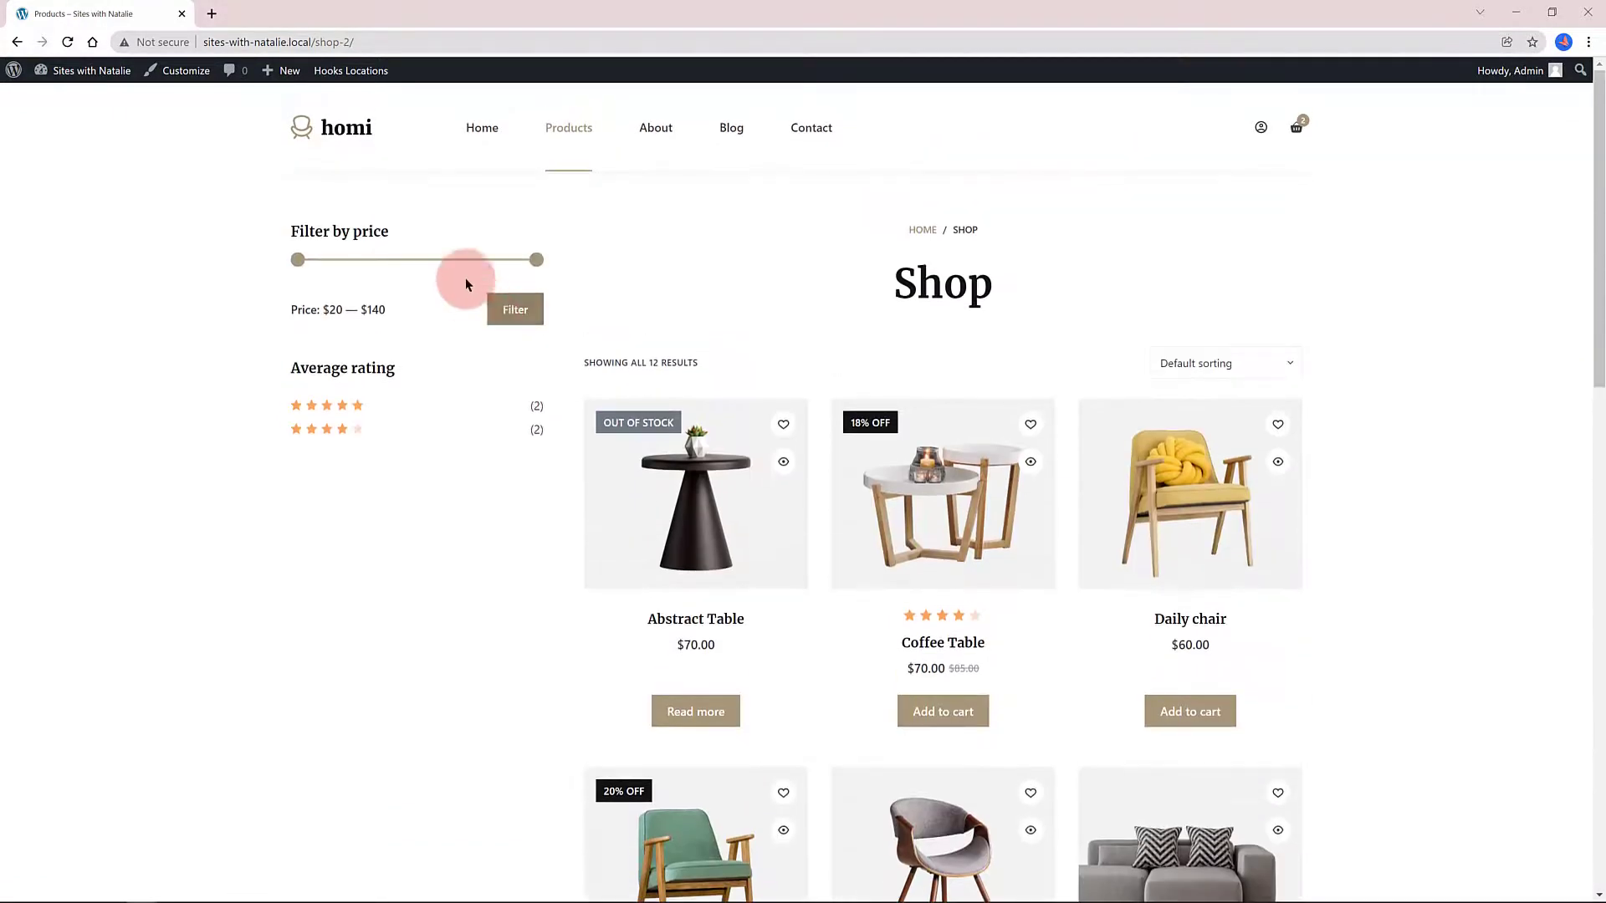
mouse_move(83, 70)
left_click(60, 100)
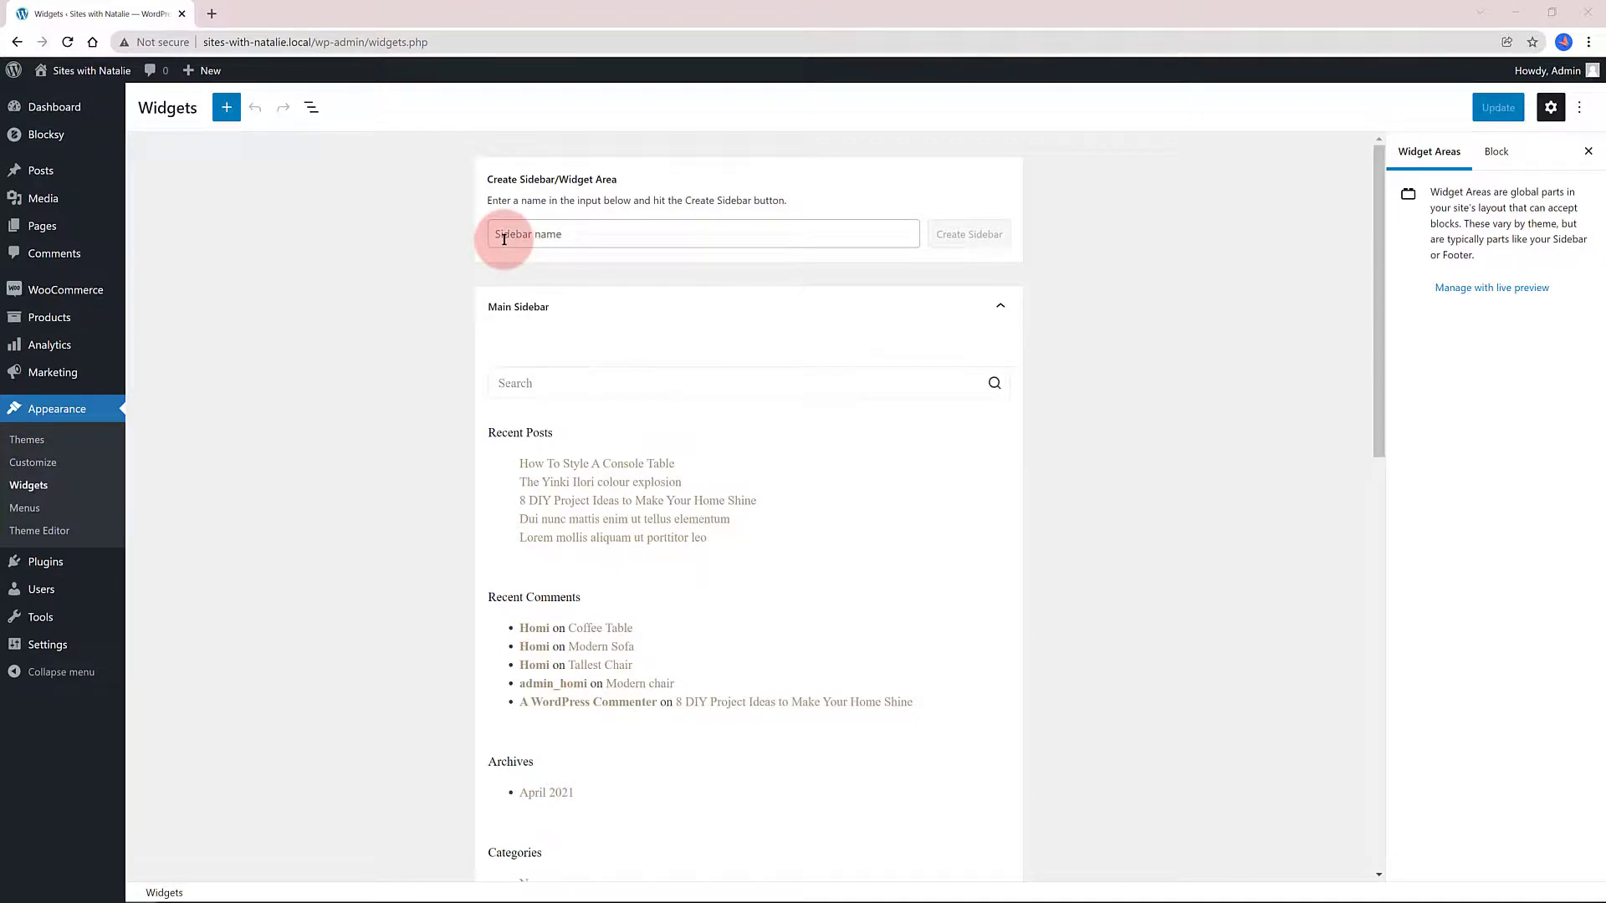
Create a new sidebar widget area named Test.
left_click(504, 240)
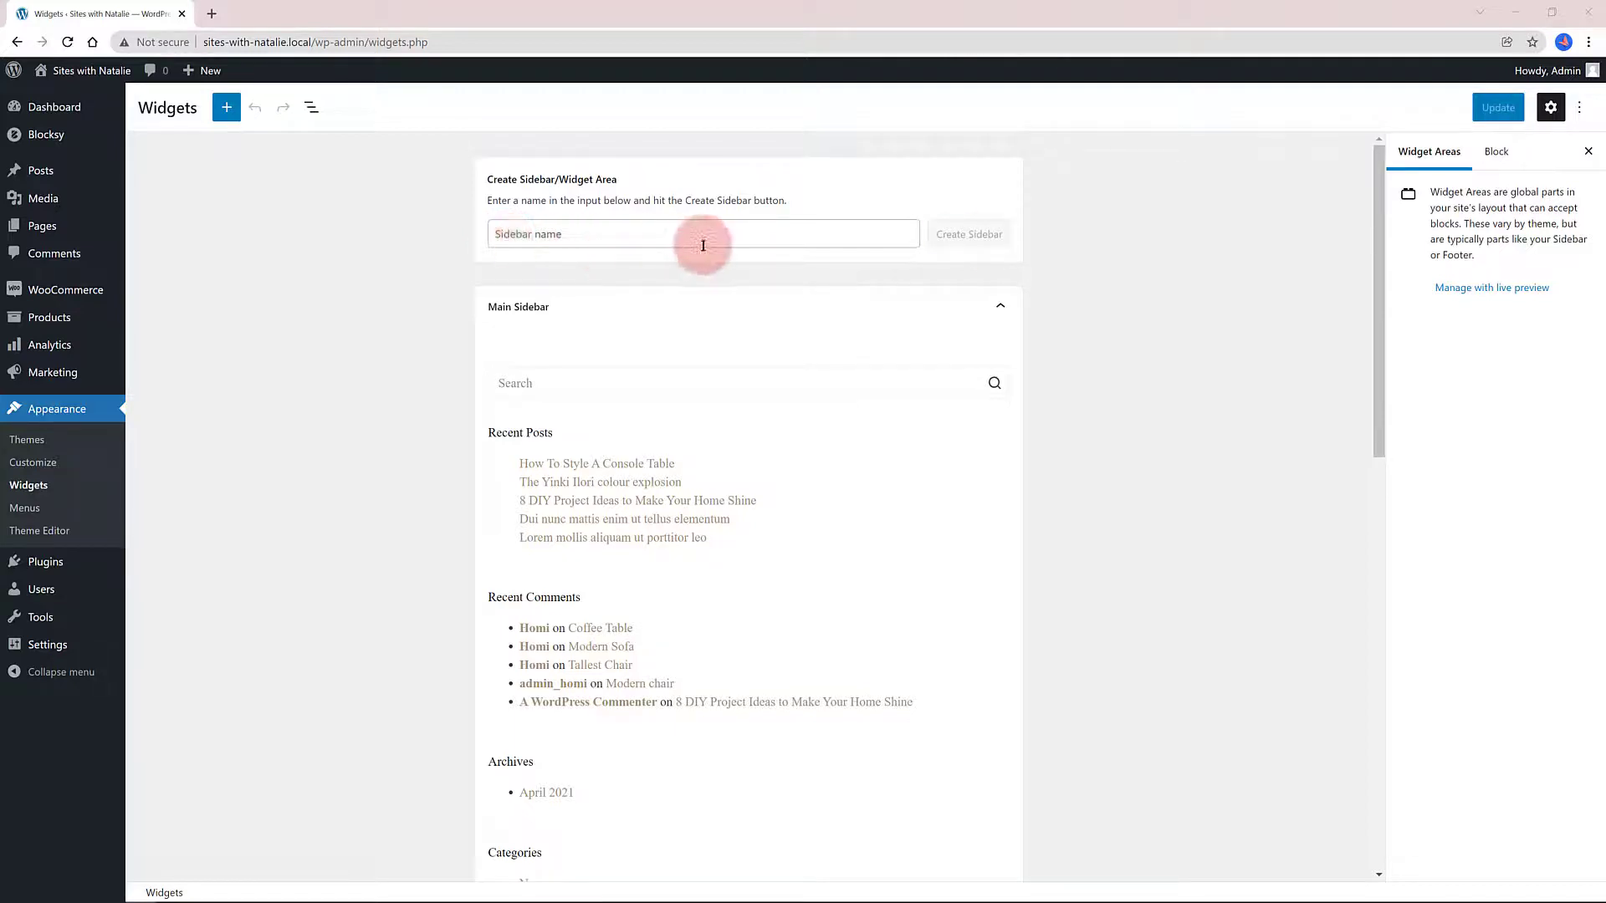
type("Test")
left_click(970, 236)
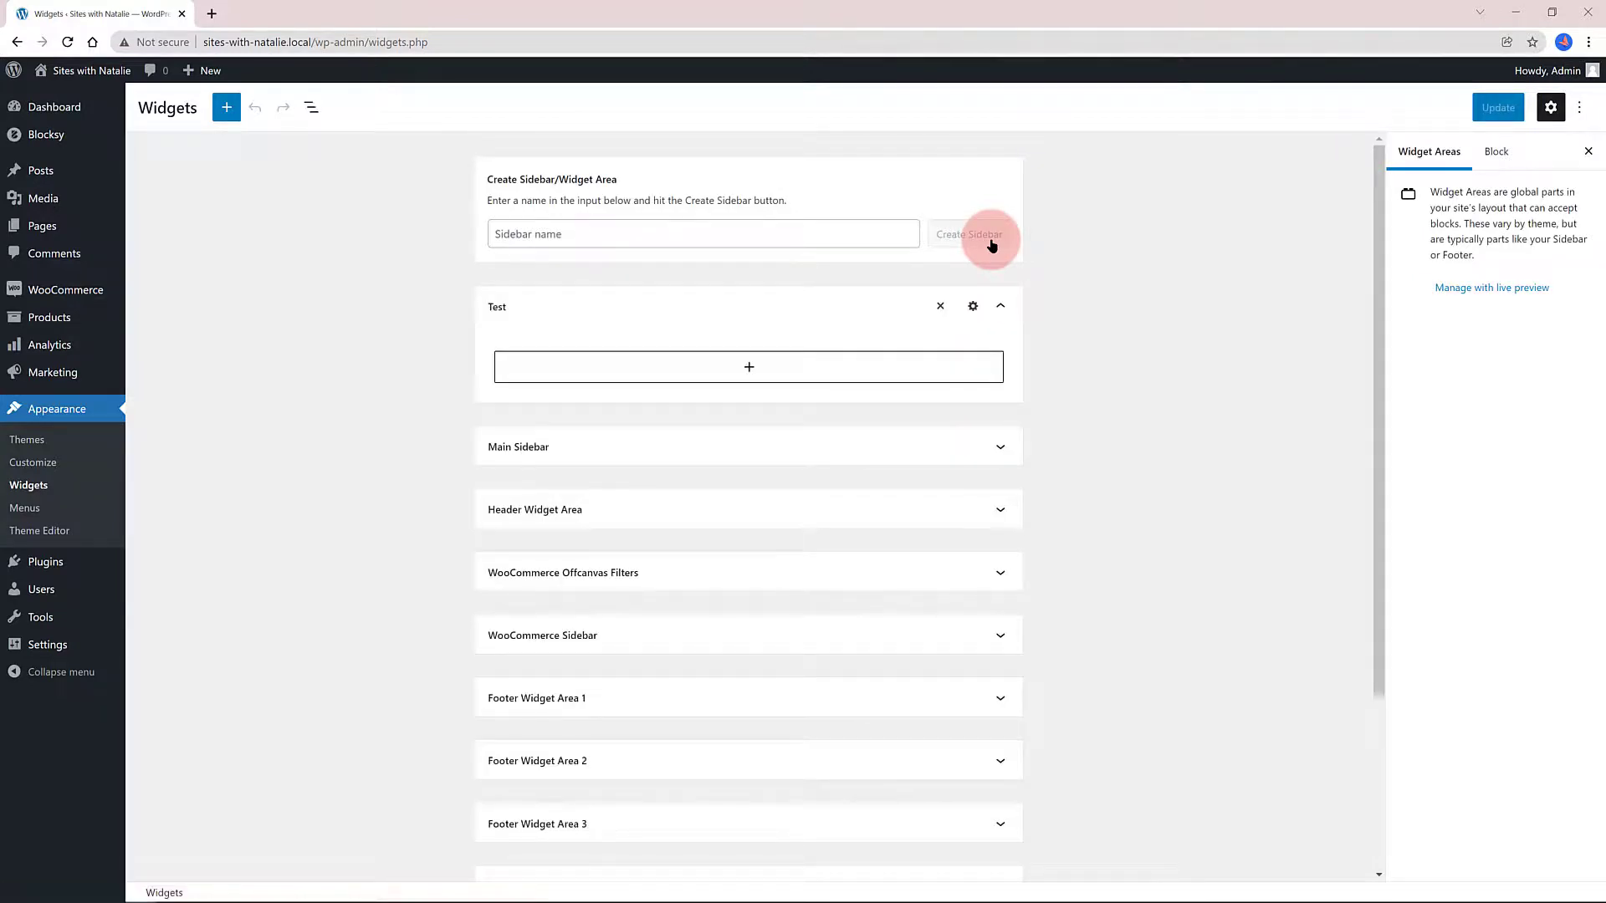
Insert a Contact Info widget into Test and delete its Mobile row.
left_click(749, 368)
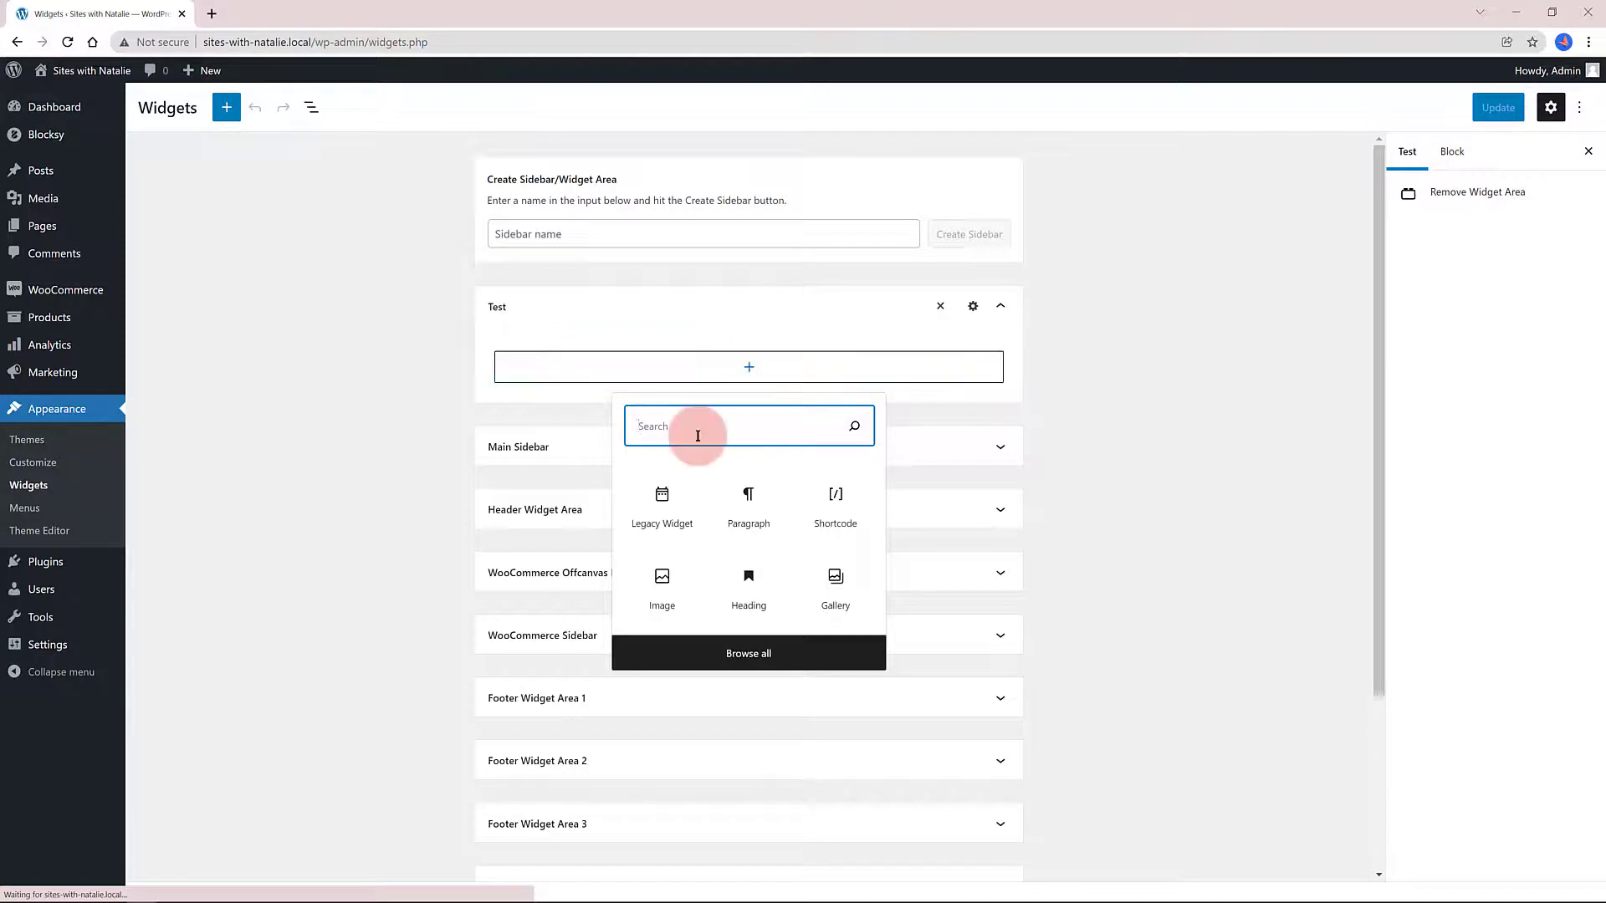
type("contac")
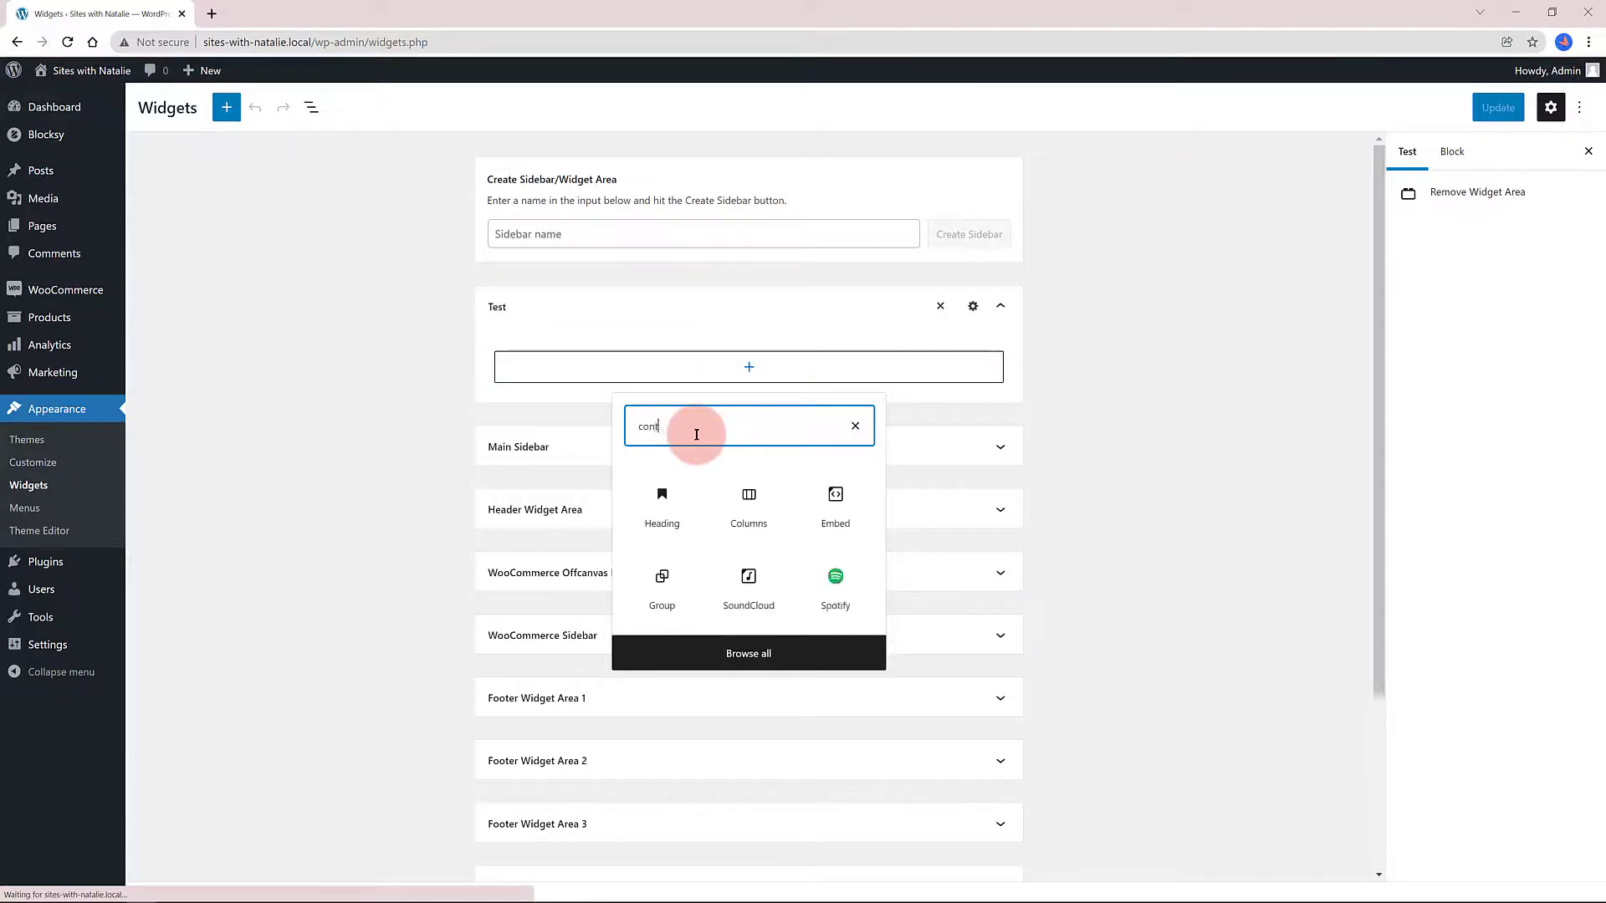
left_click(662, 500)
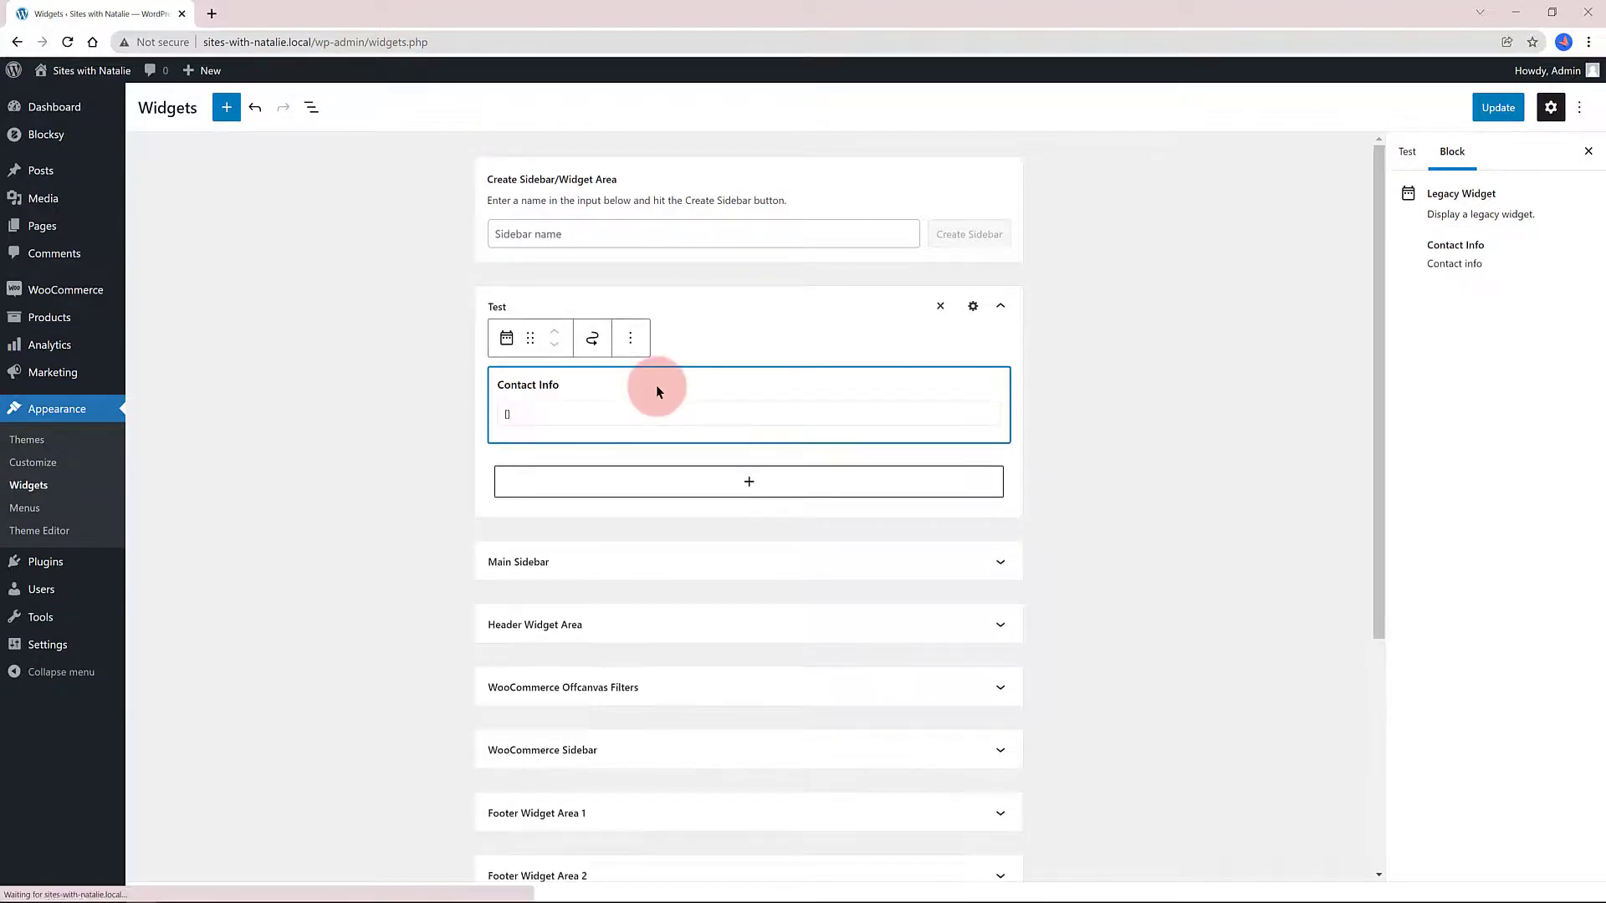
scroll(837, 468, "down", 4)
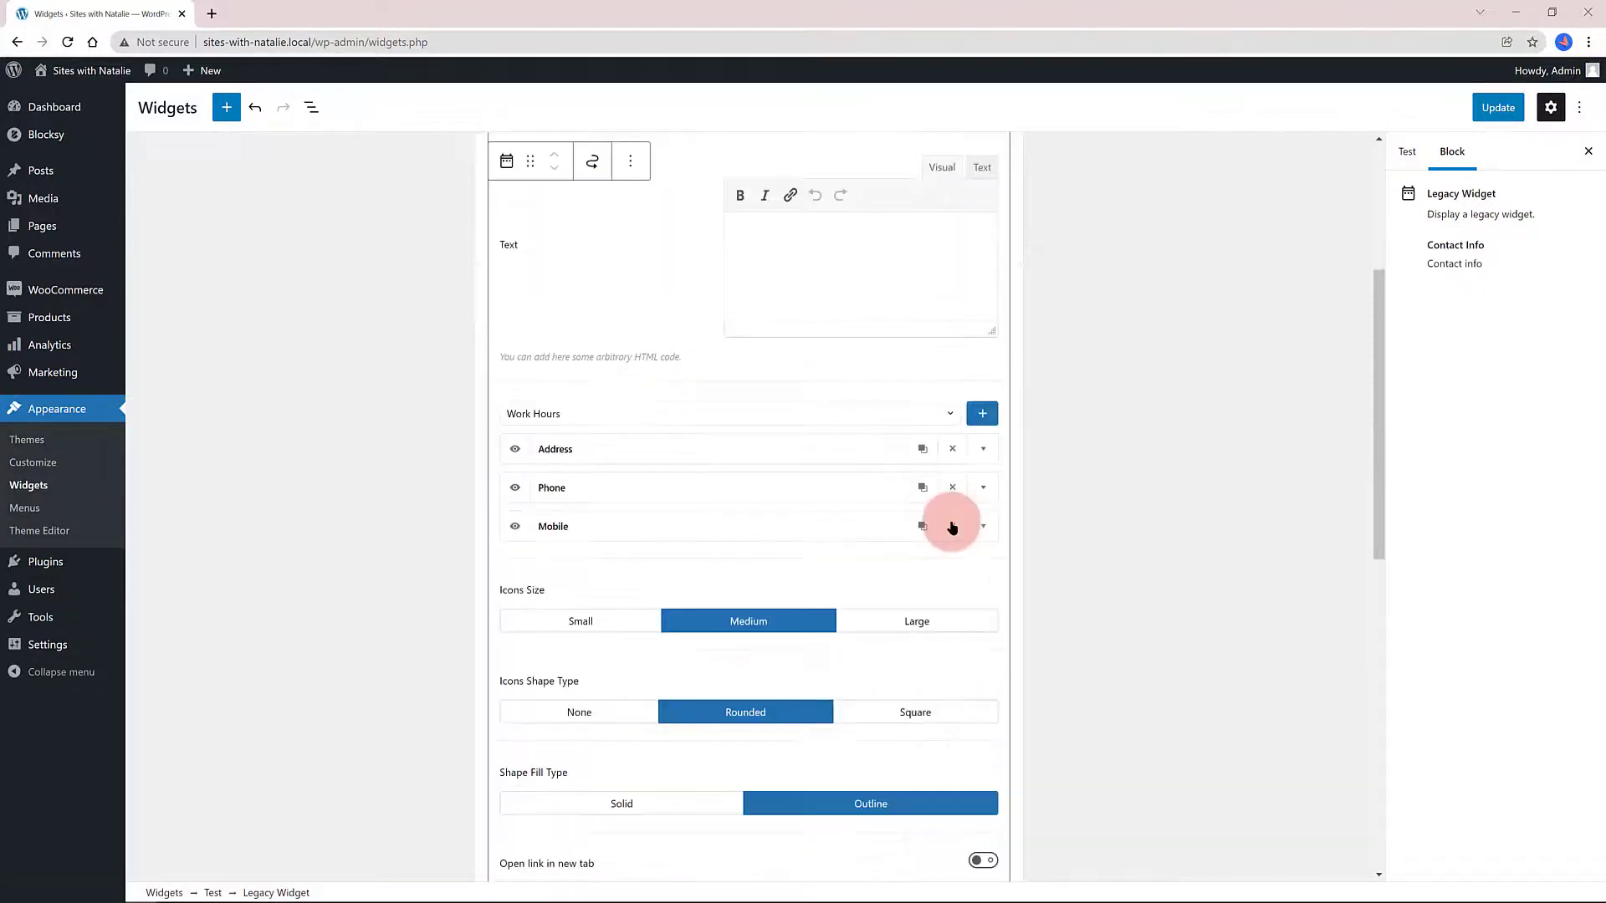
left_click(951, 525)
scroll(721, 527, "up", 4)
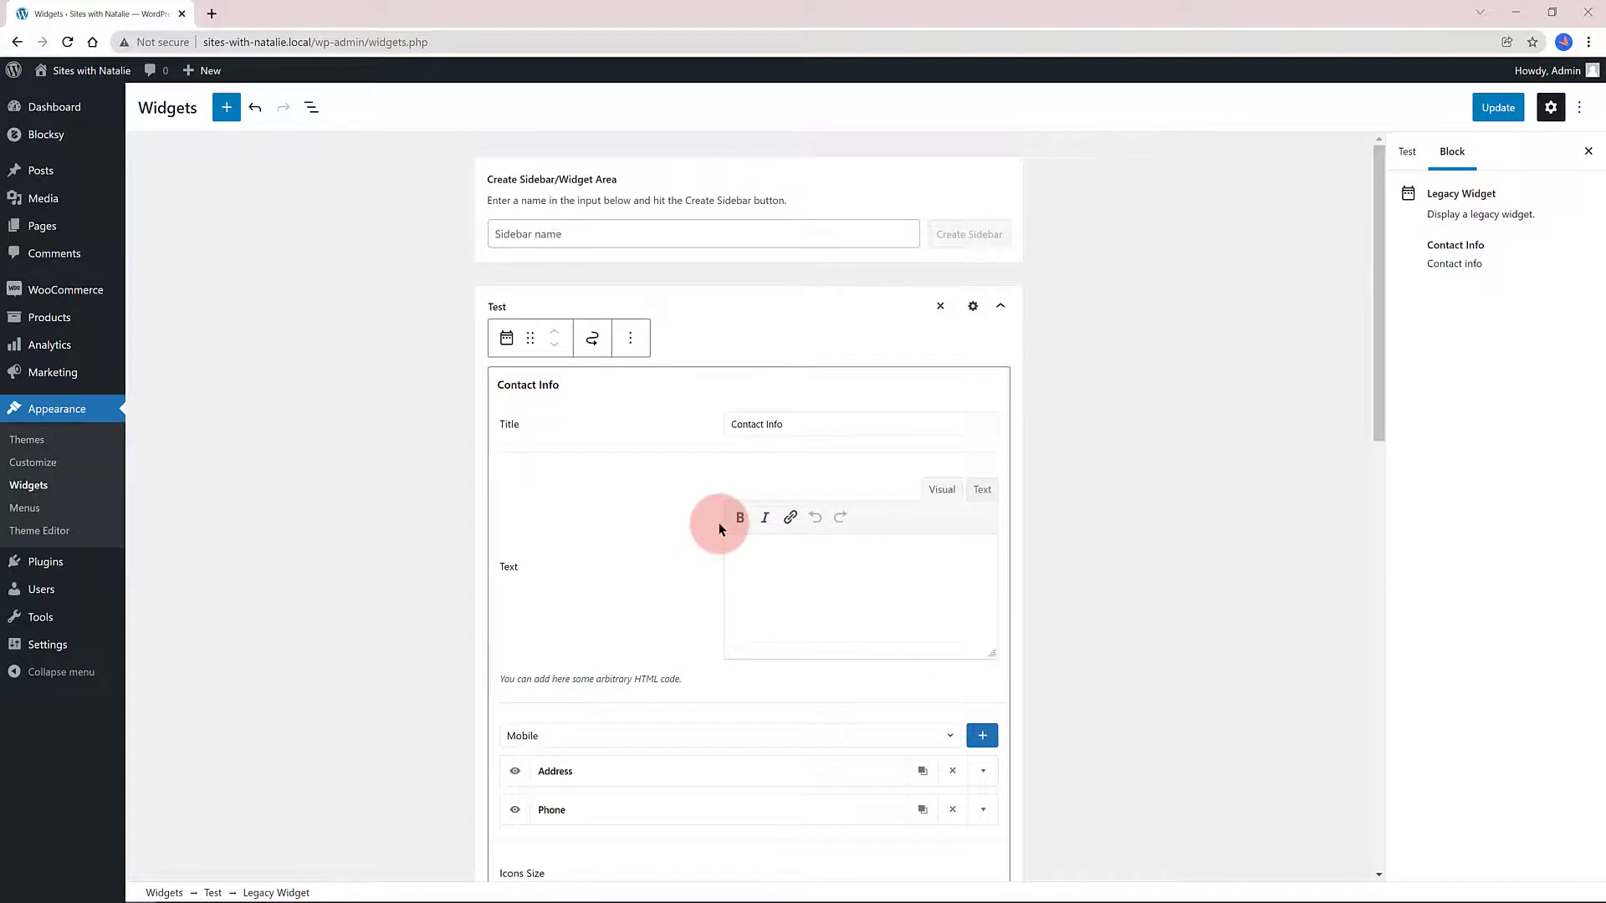
Add a display condition showing the Test sidebar on Shop Home.
left_click(972, 306)
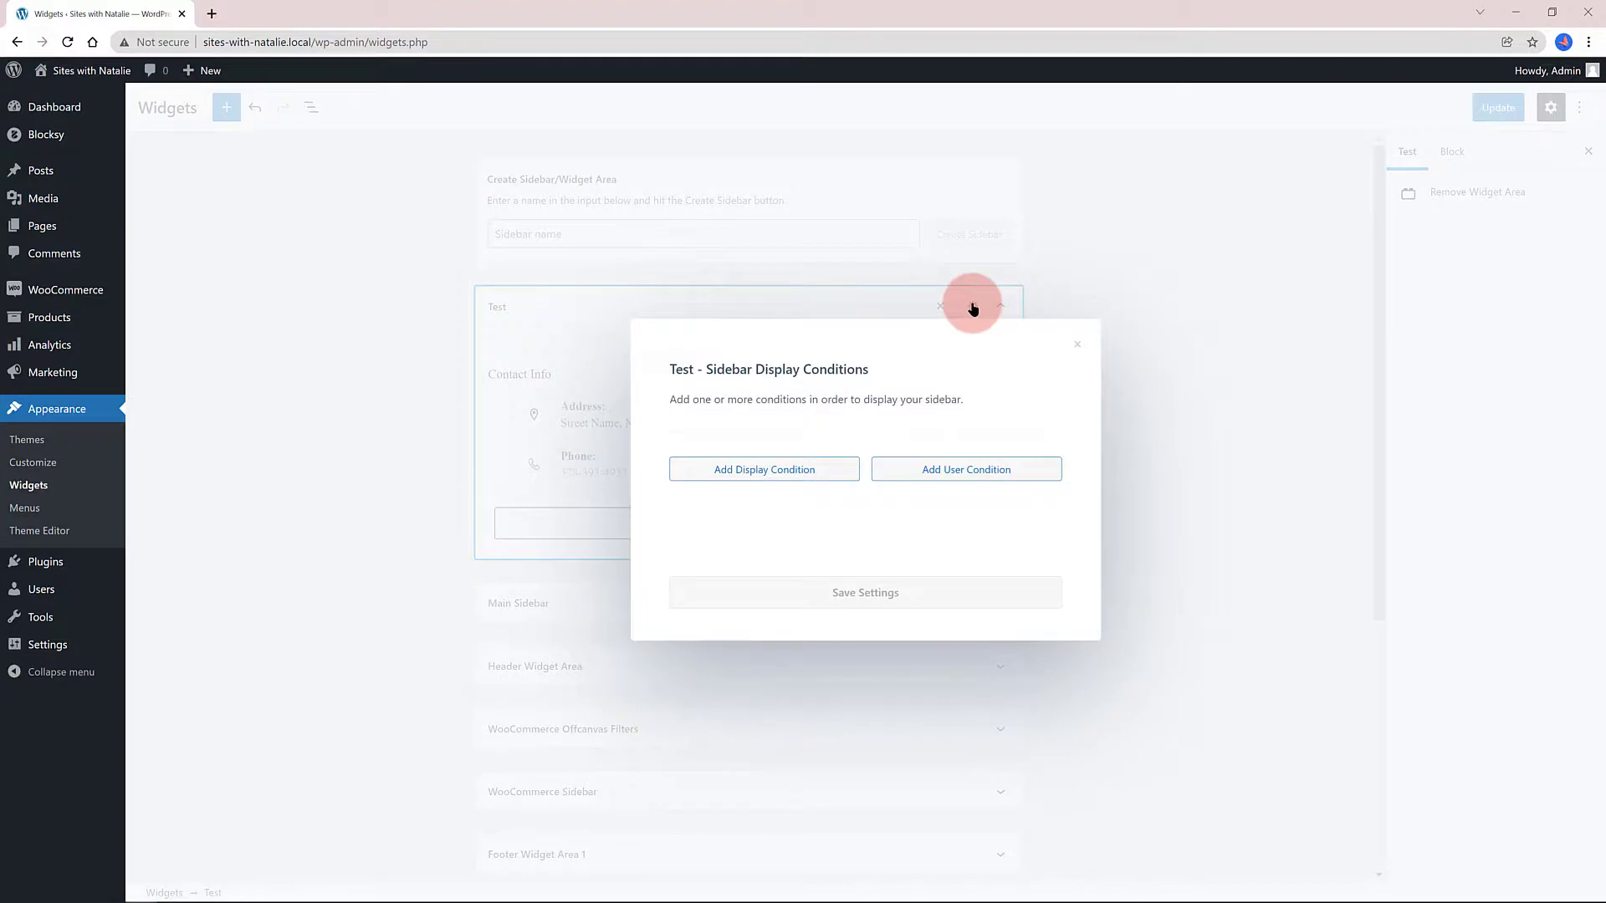
left_click(810, 469)
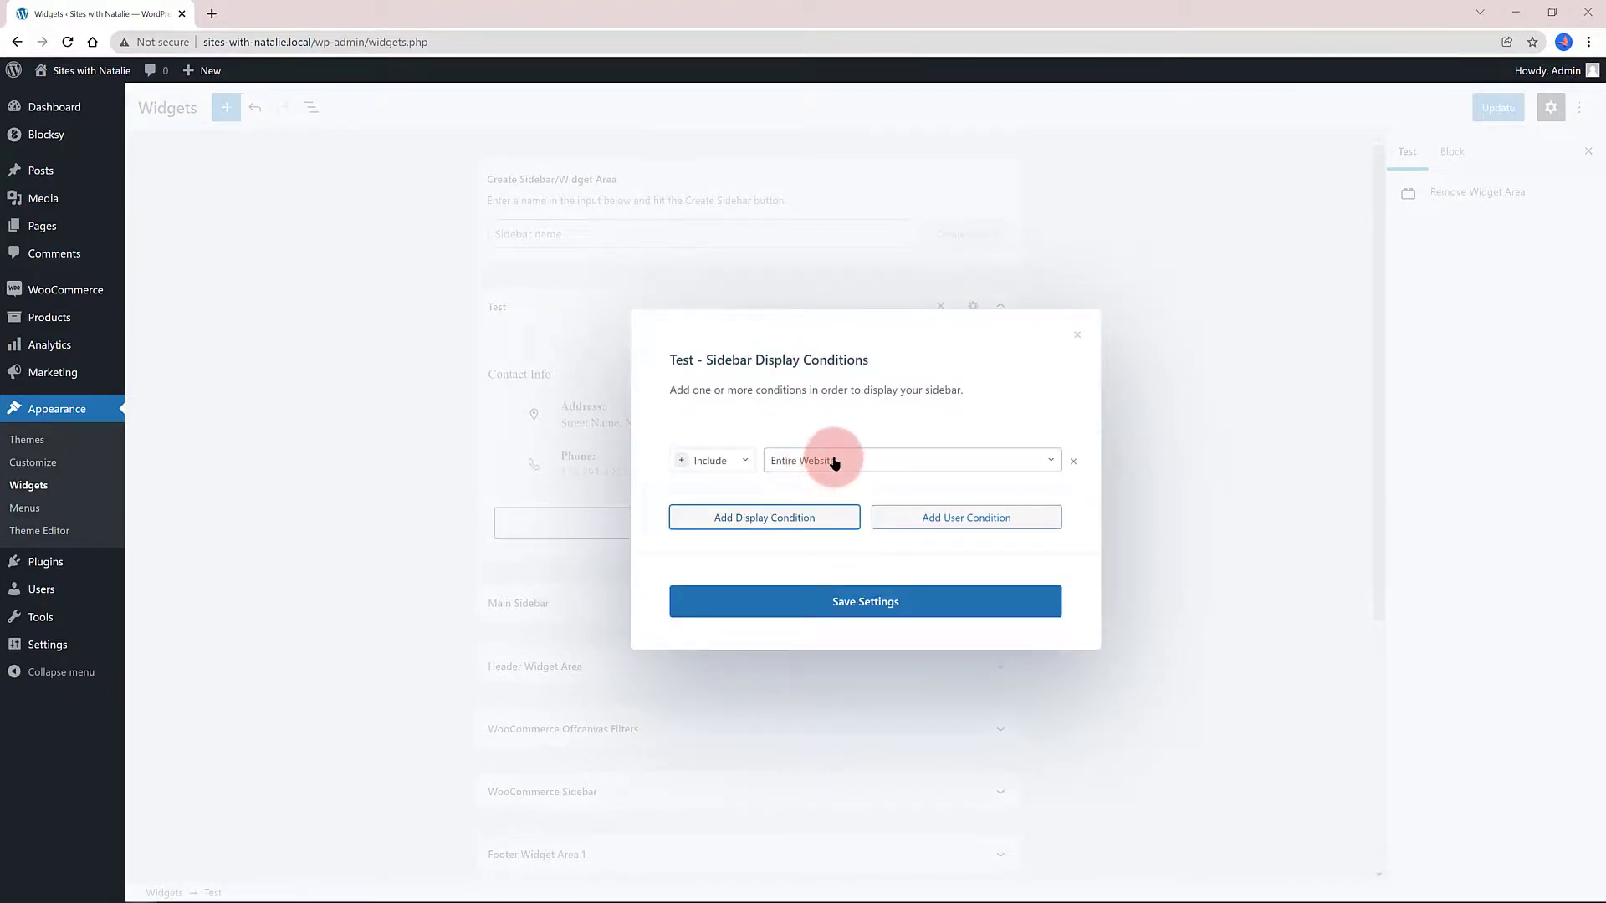
left_click(832, 460)
left_click(1050, 511)
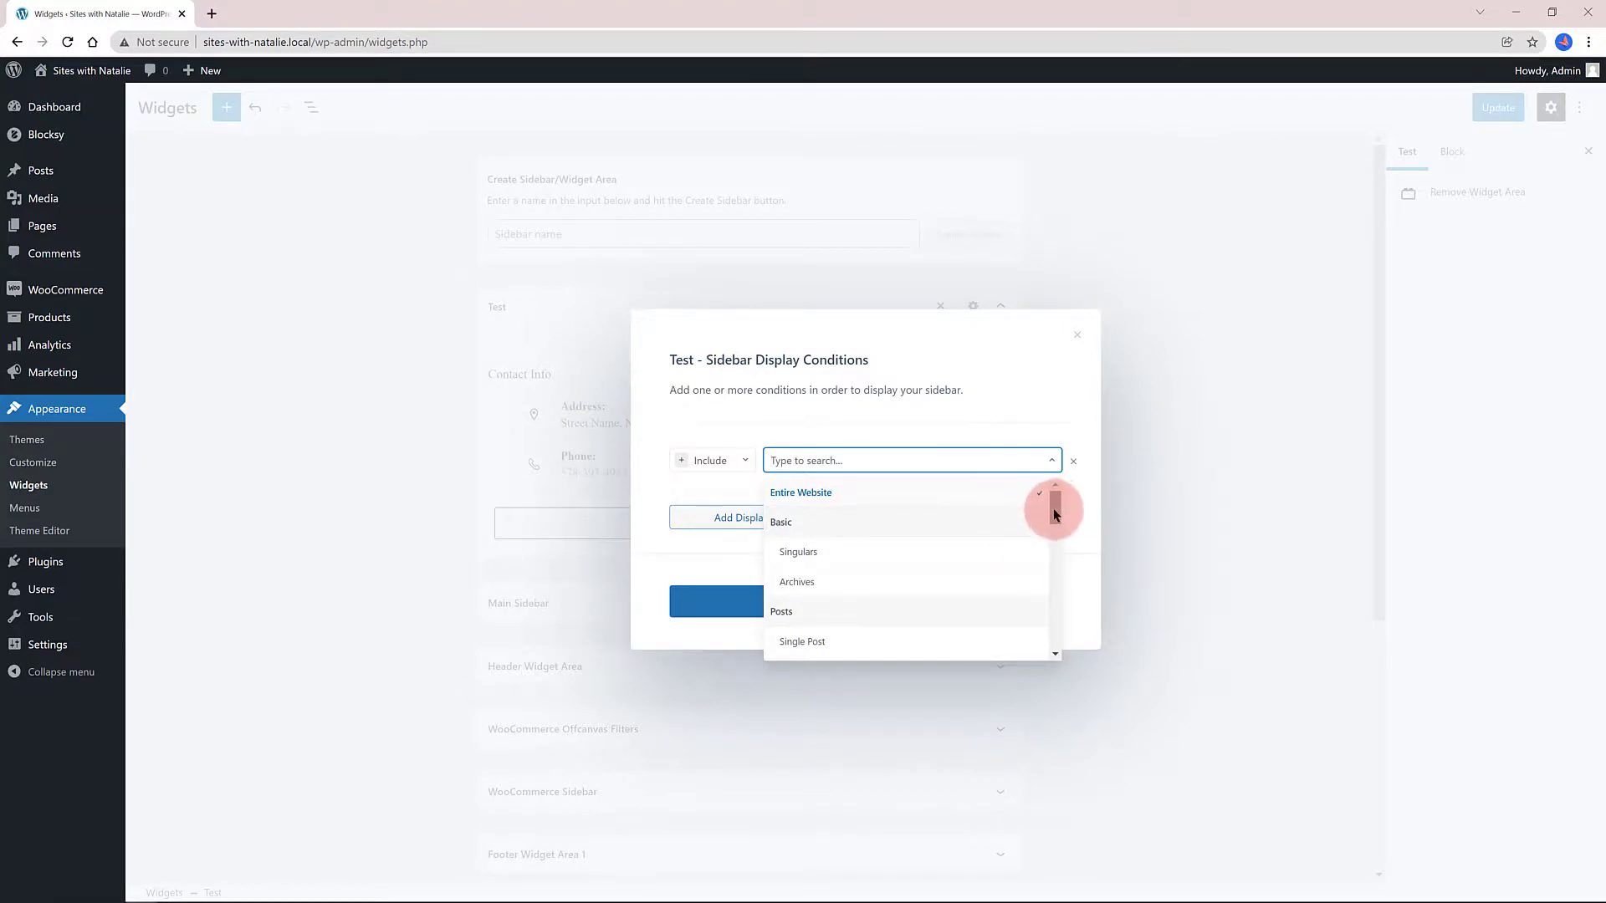
left_click_drag(1054, 514, 1051, 599)
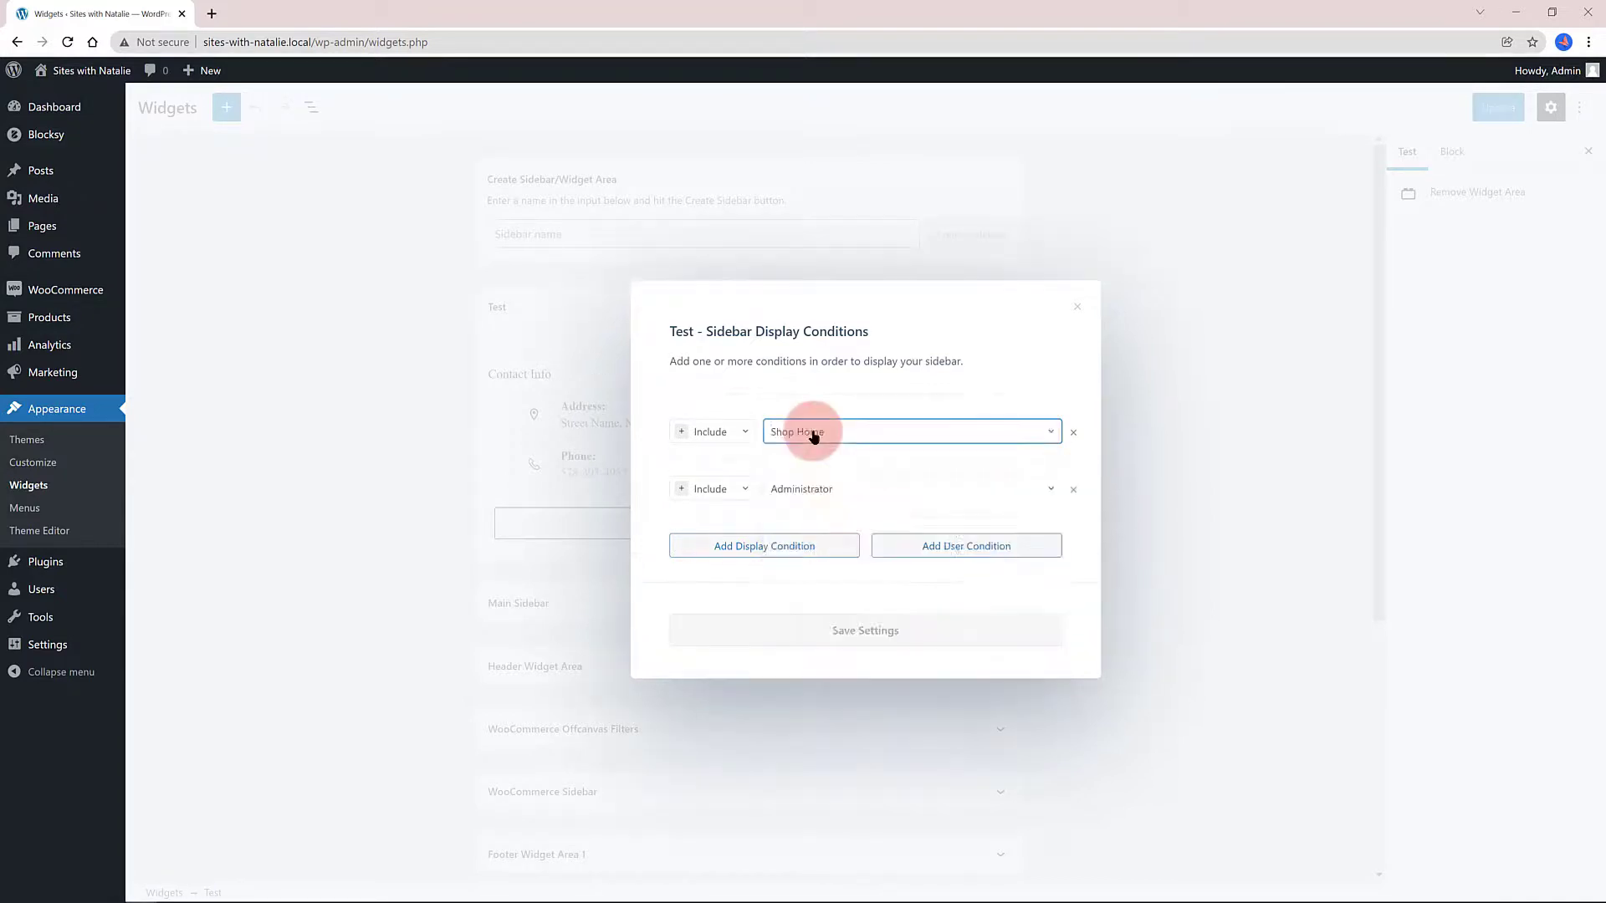
left_click(813, 432)
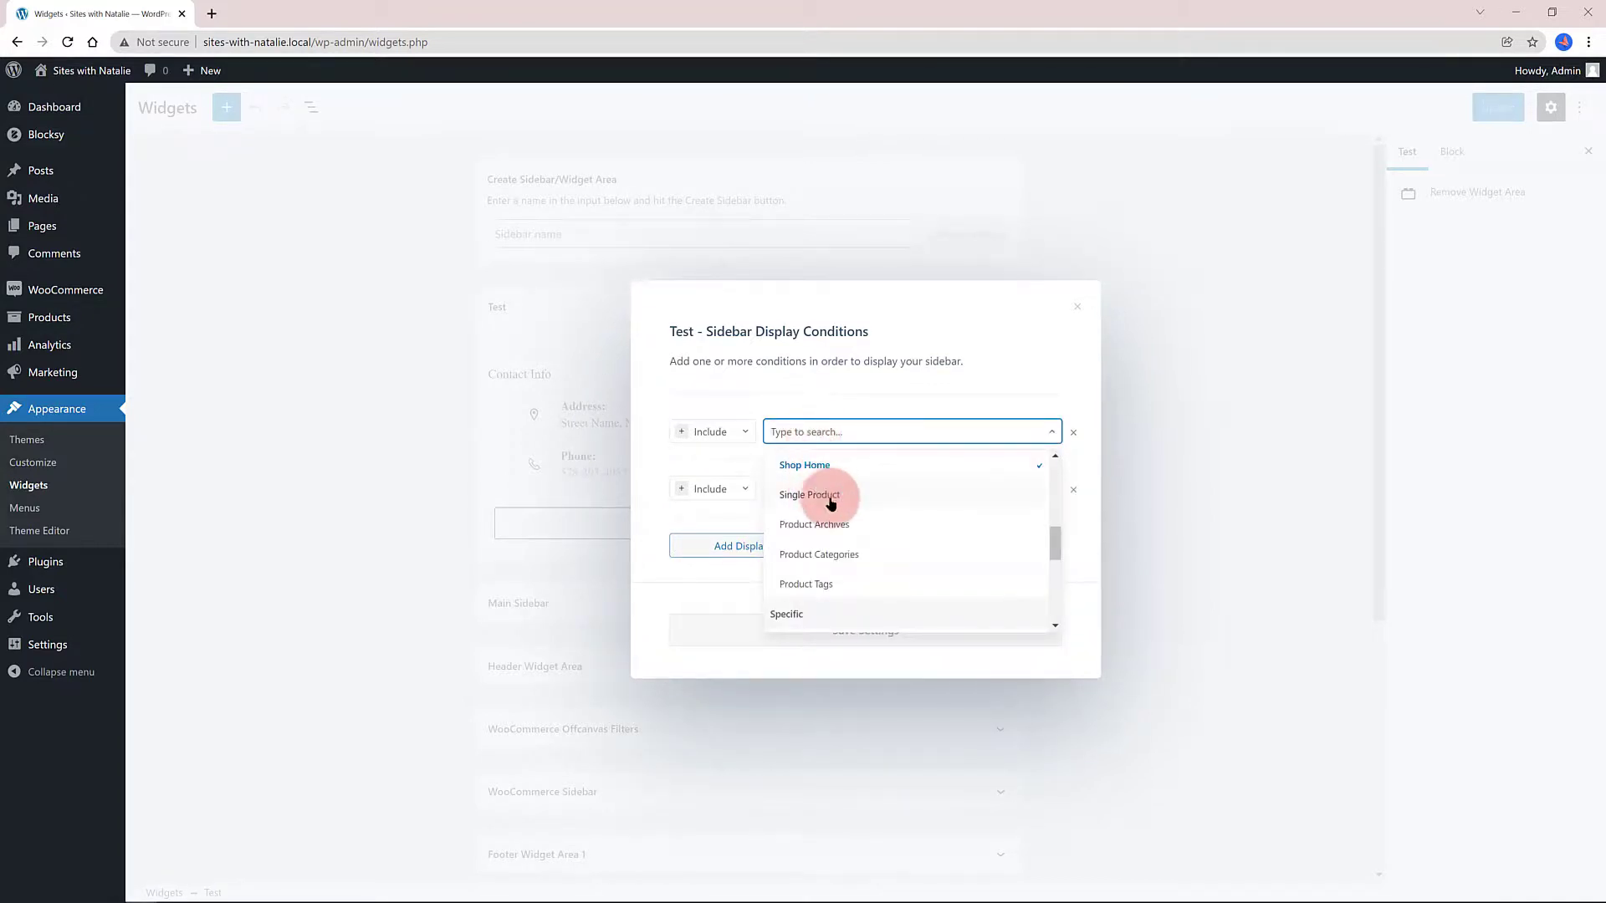
left_click_drag(1054, 546, 1053, 534)
scroll(869, 524, "up", 1)
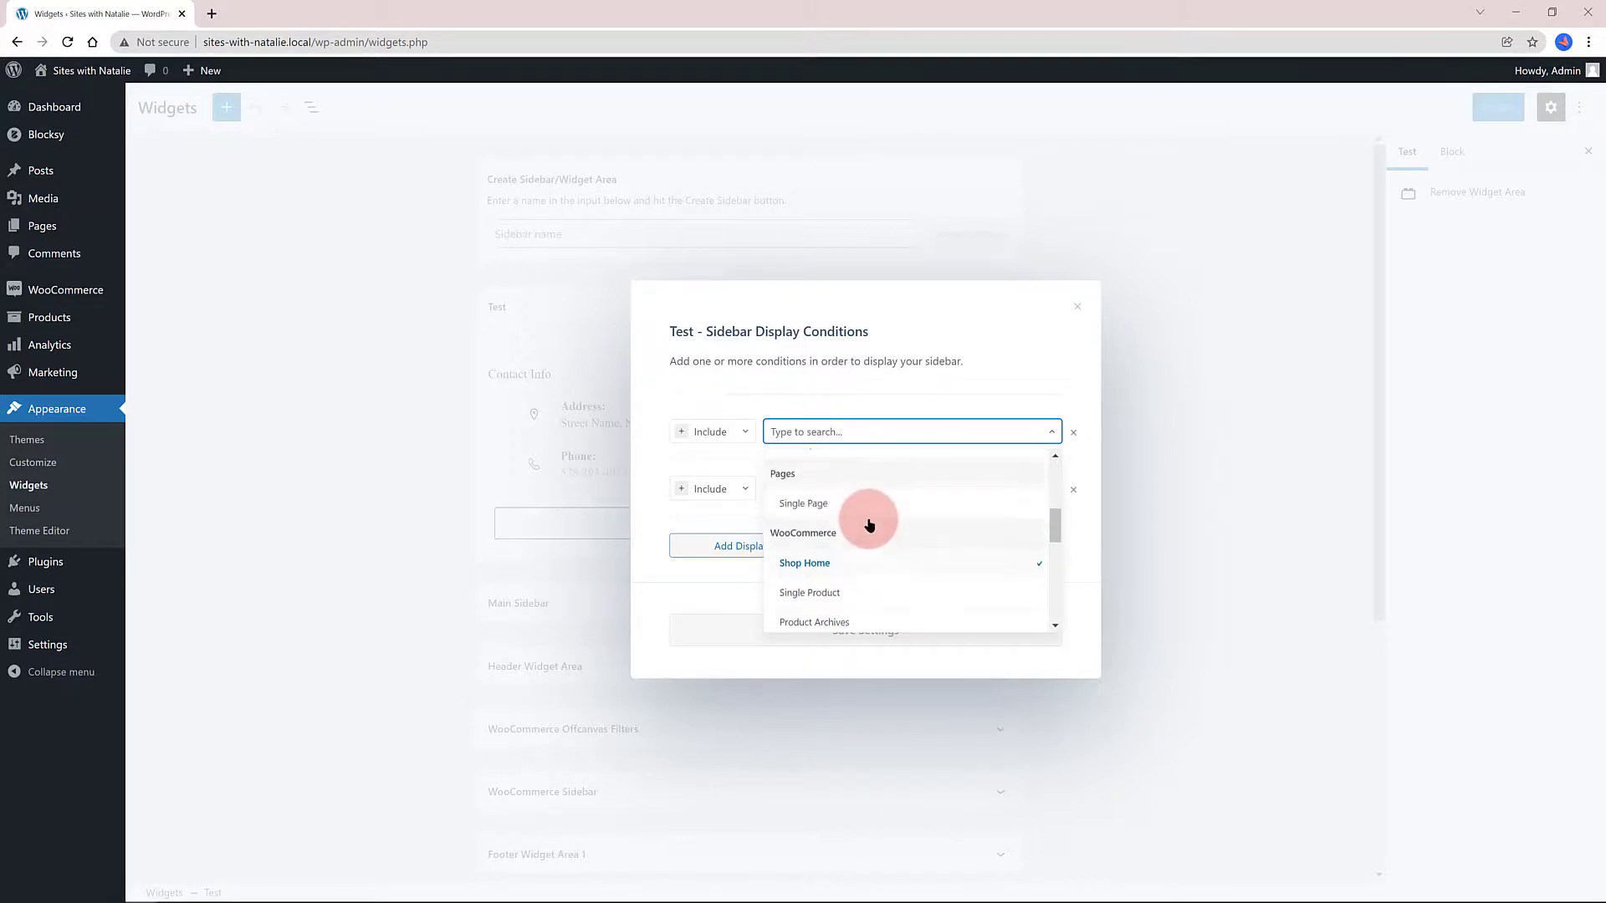
scroll(870, 518, "up", 1)
scroll(871, 520, "down", 2)
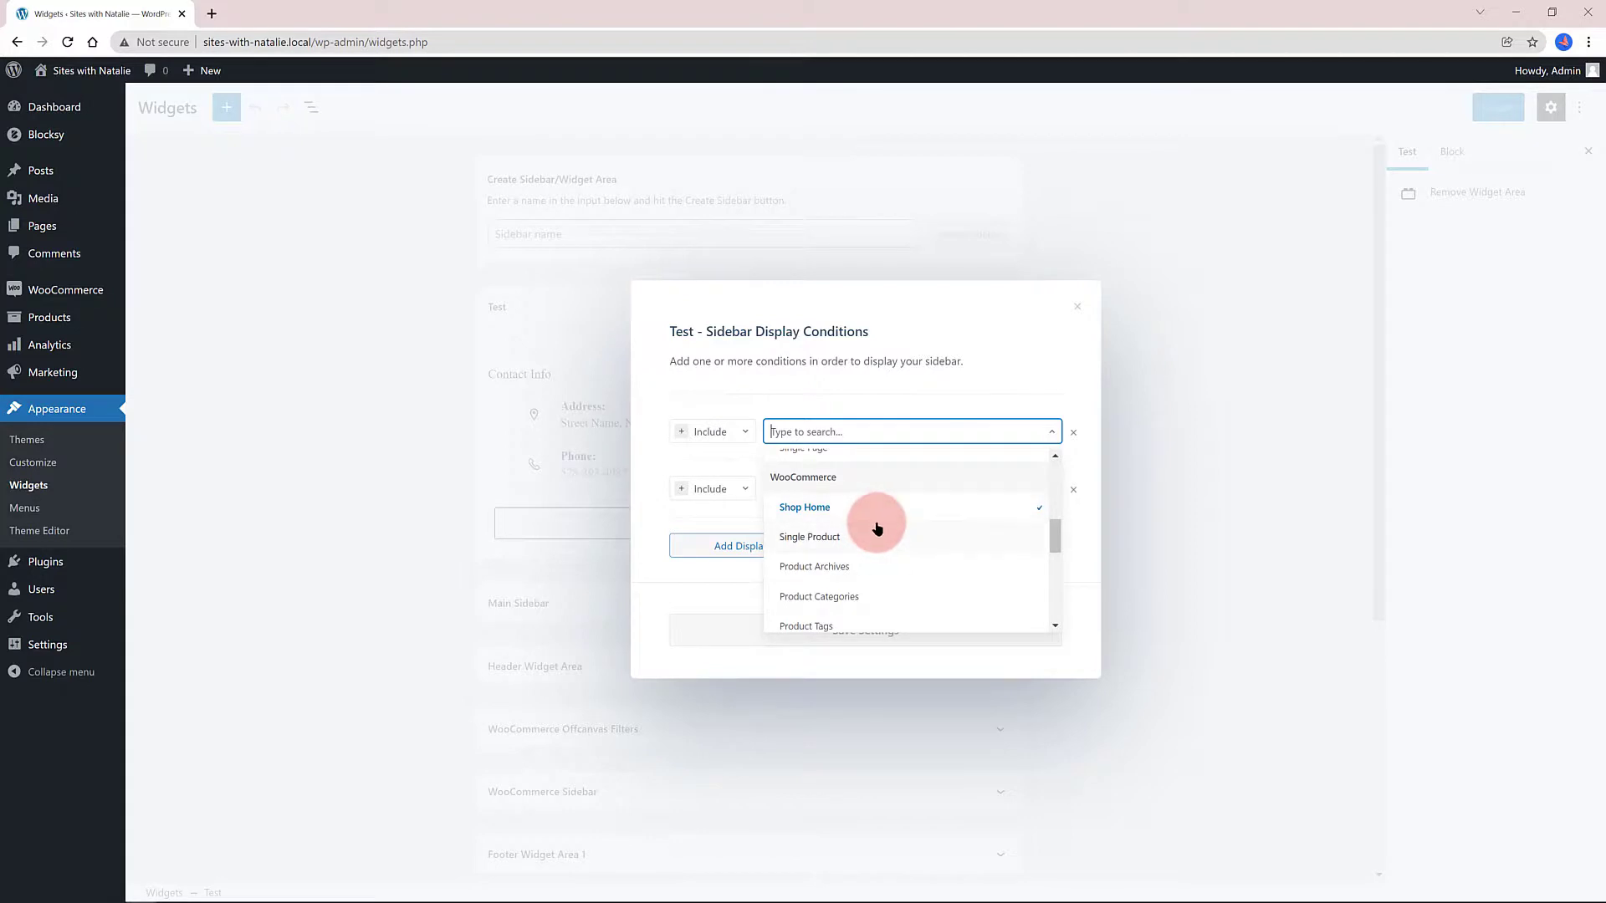
left_click(991, 507)
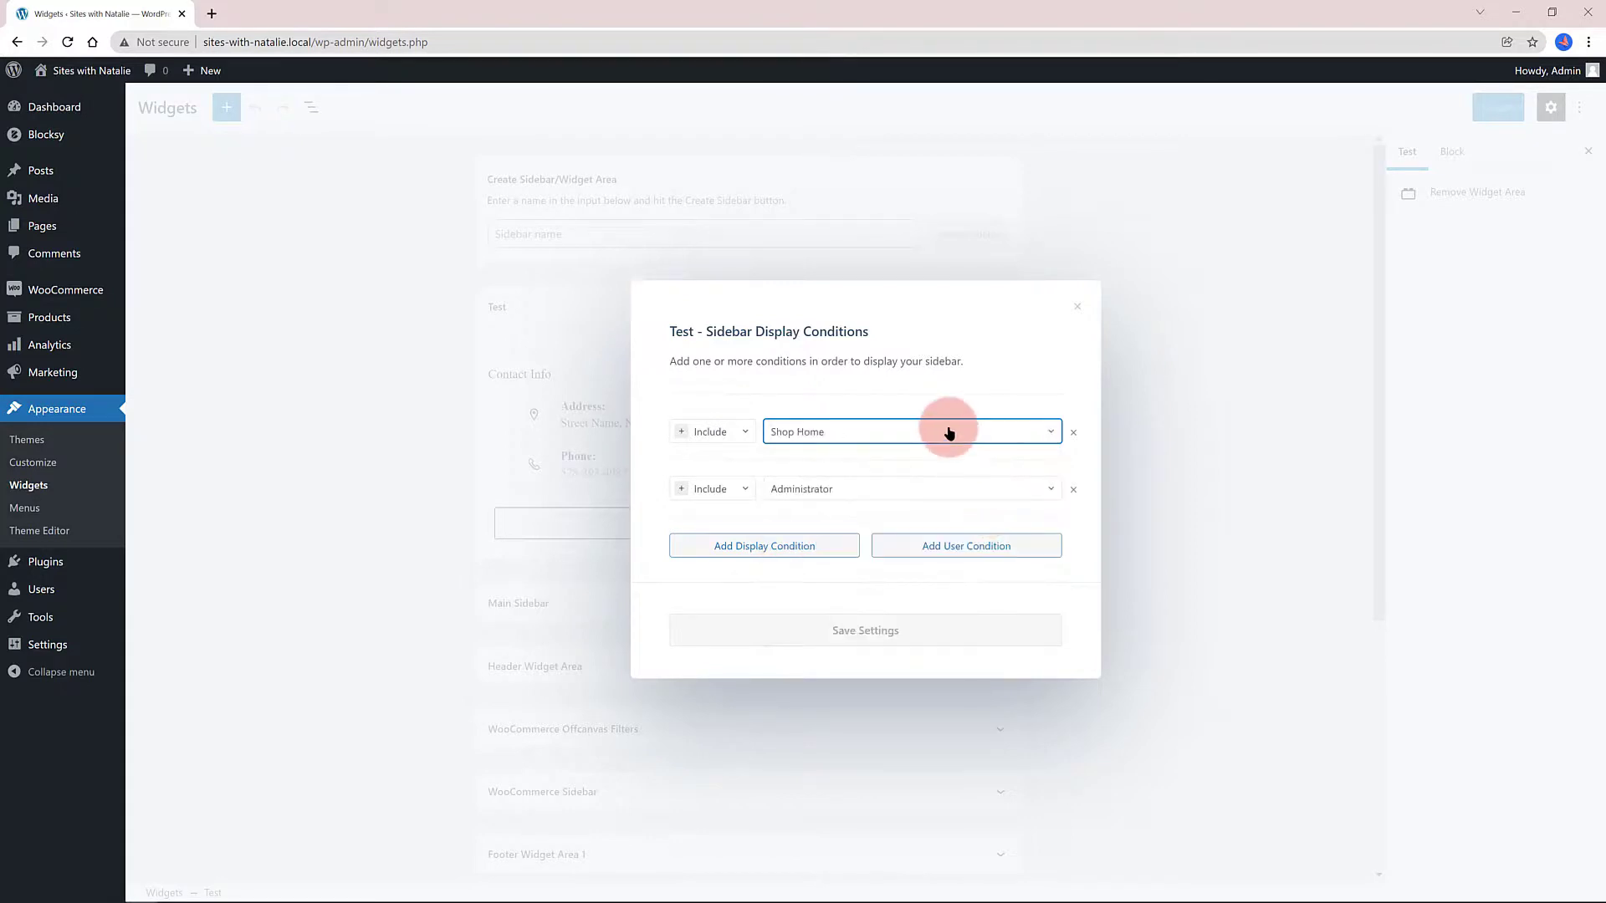
Restrict it to Administrator users, save the conditions and update the widgets.
left_click(980, 547)
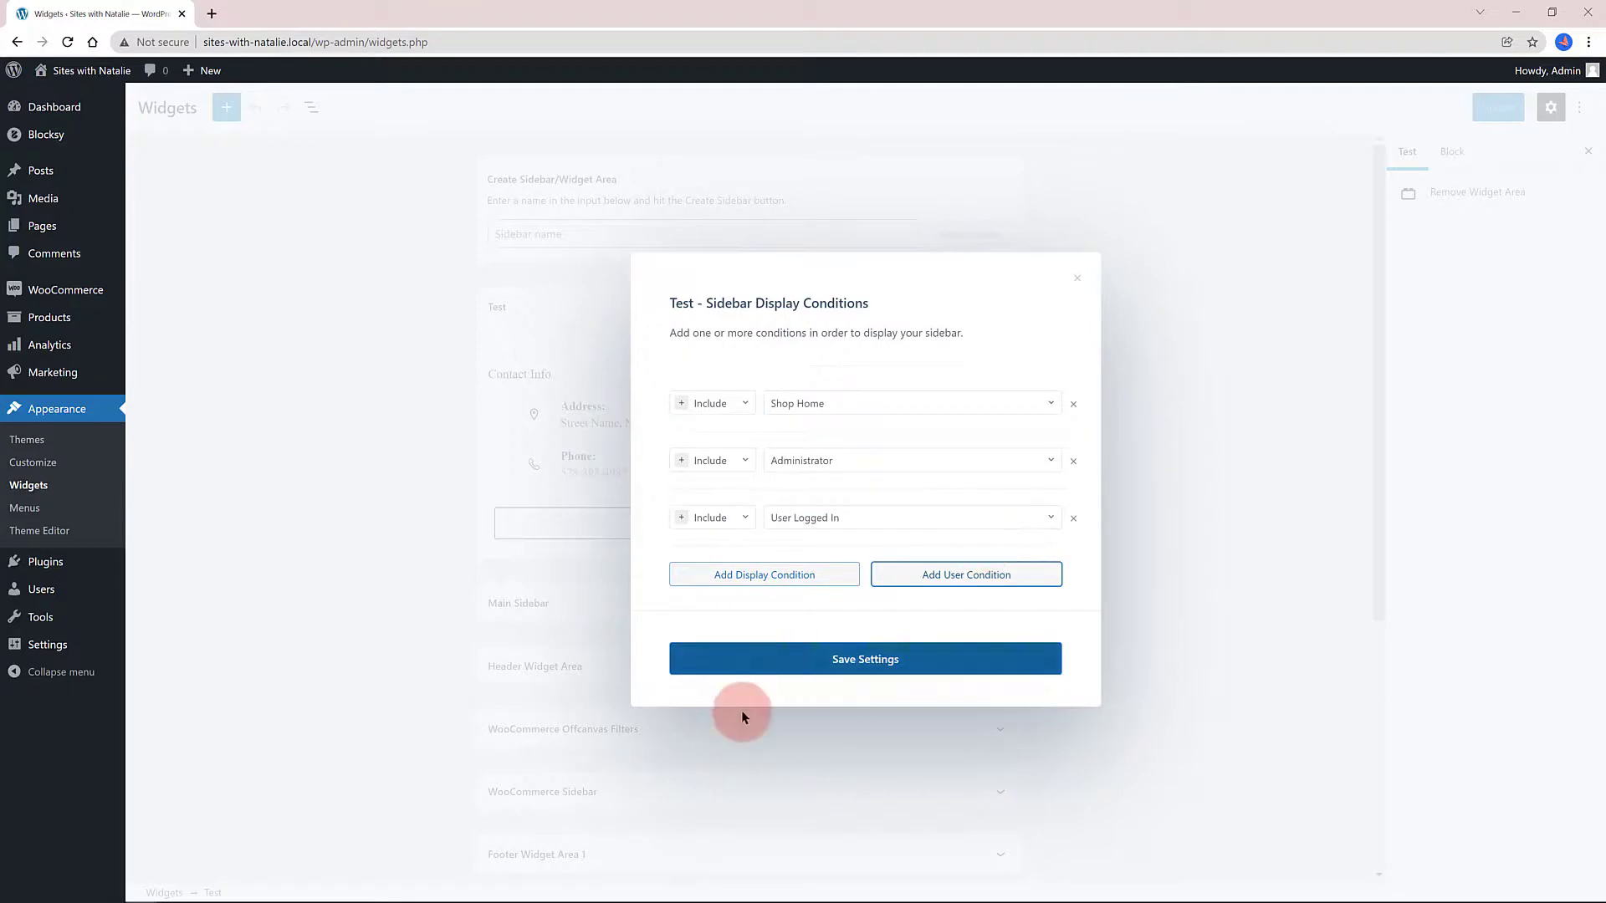
left_click(1072, 520)
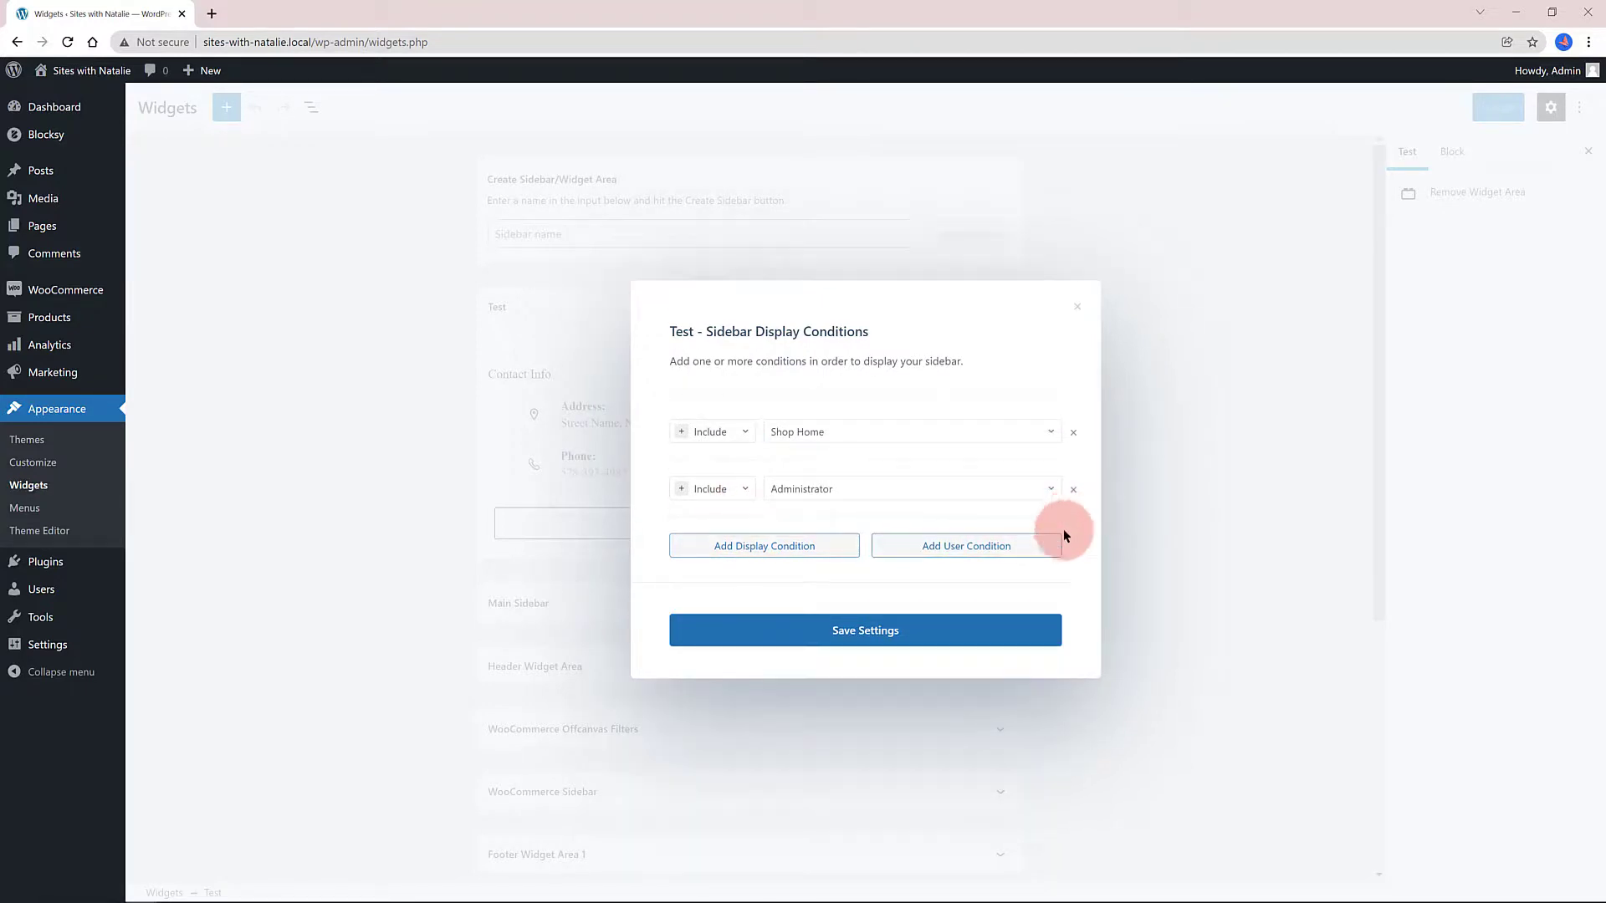
left_click(917, 659)
left_click(1509, 105)
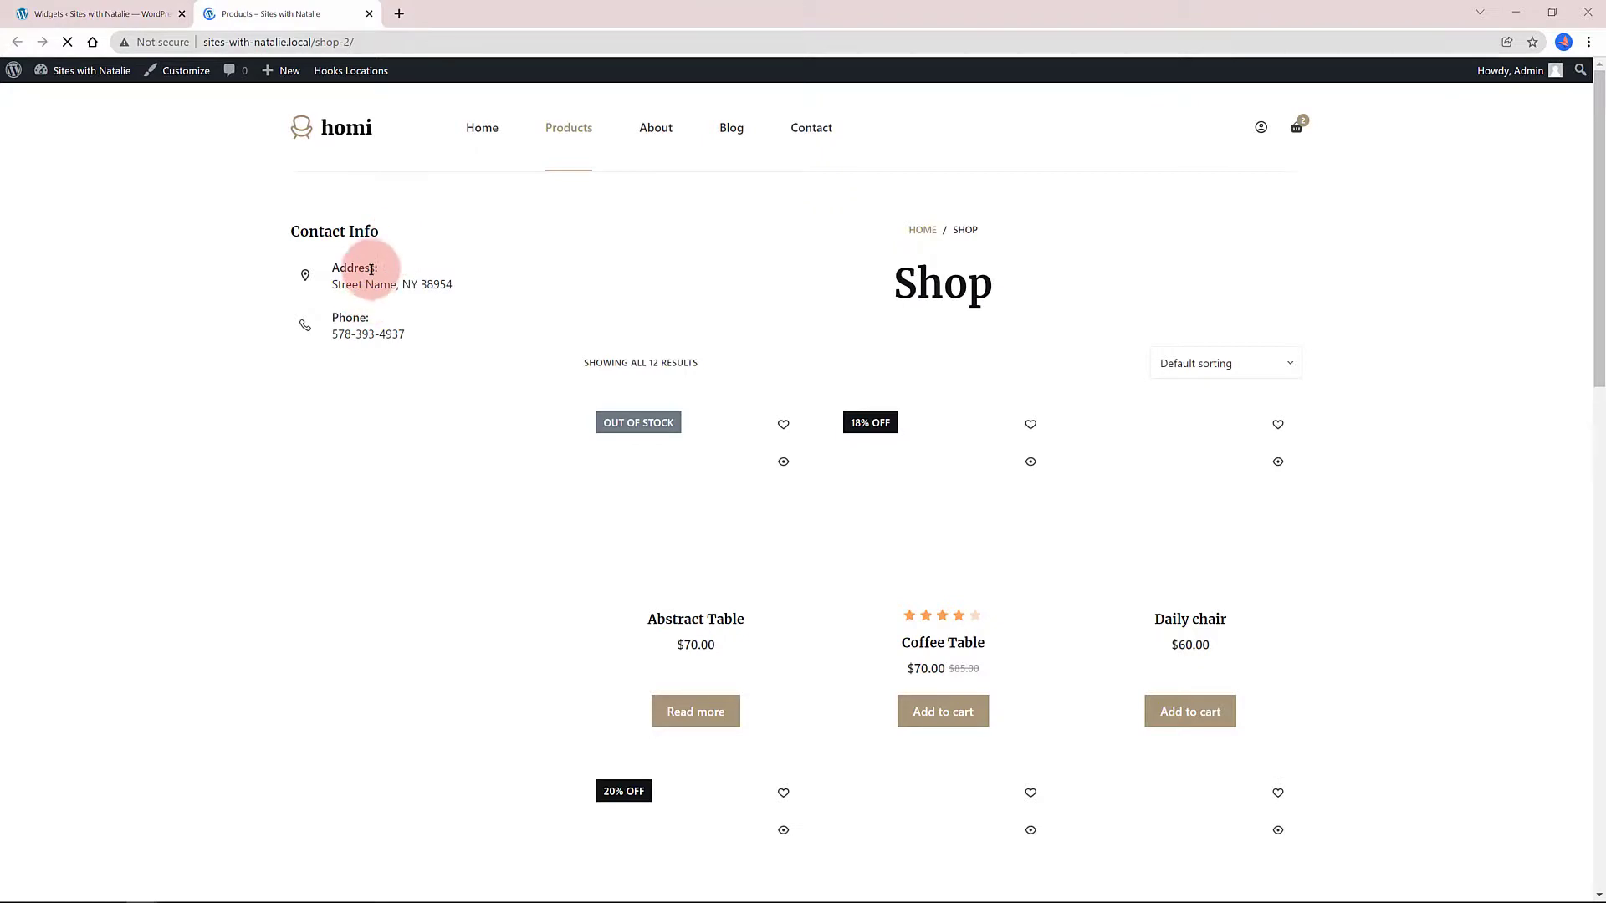
scroll(374, 282, "down", 4)
scroll(374, 282, "up", 4)
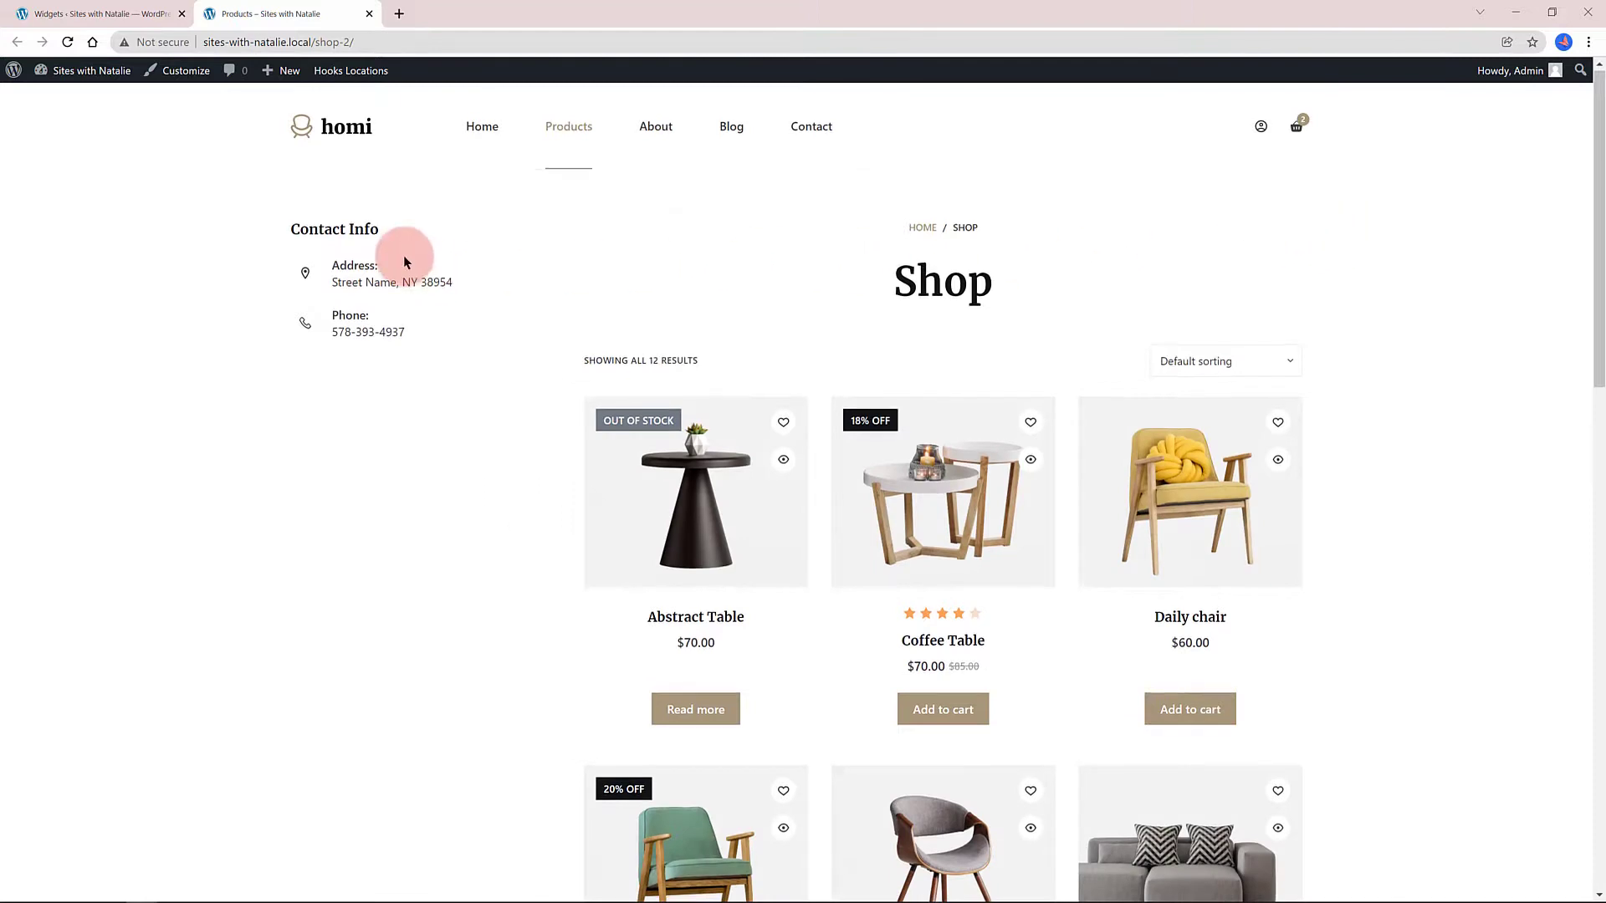
key("ctrl+w")
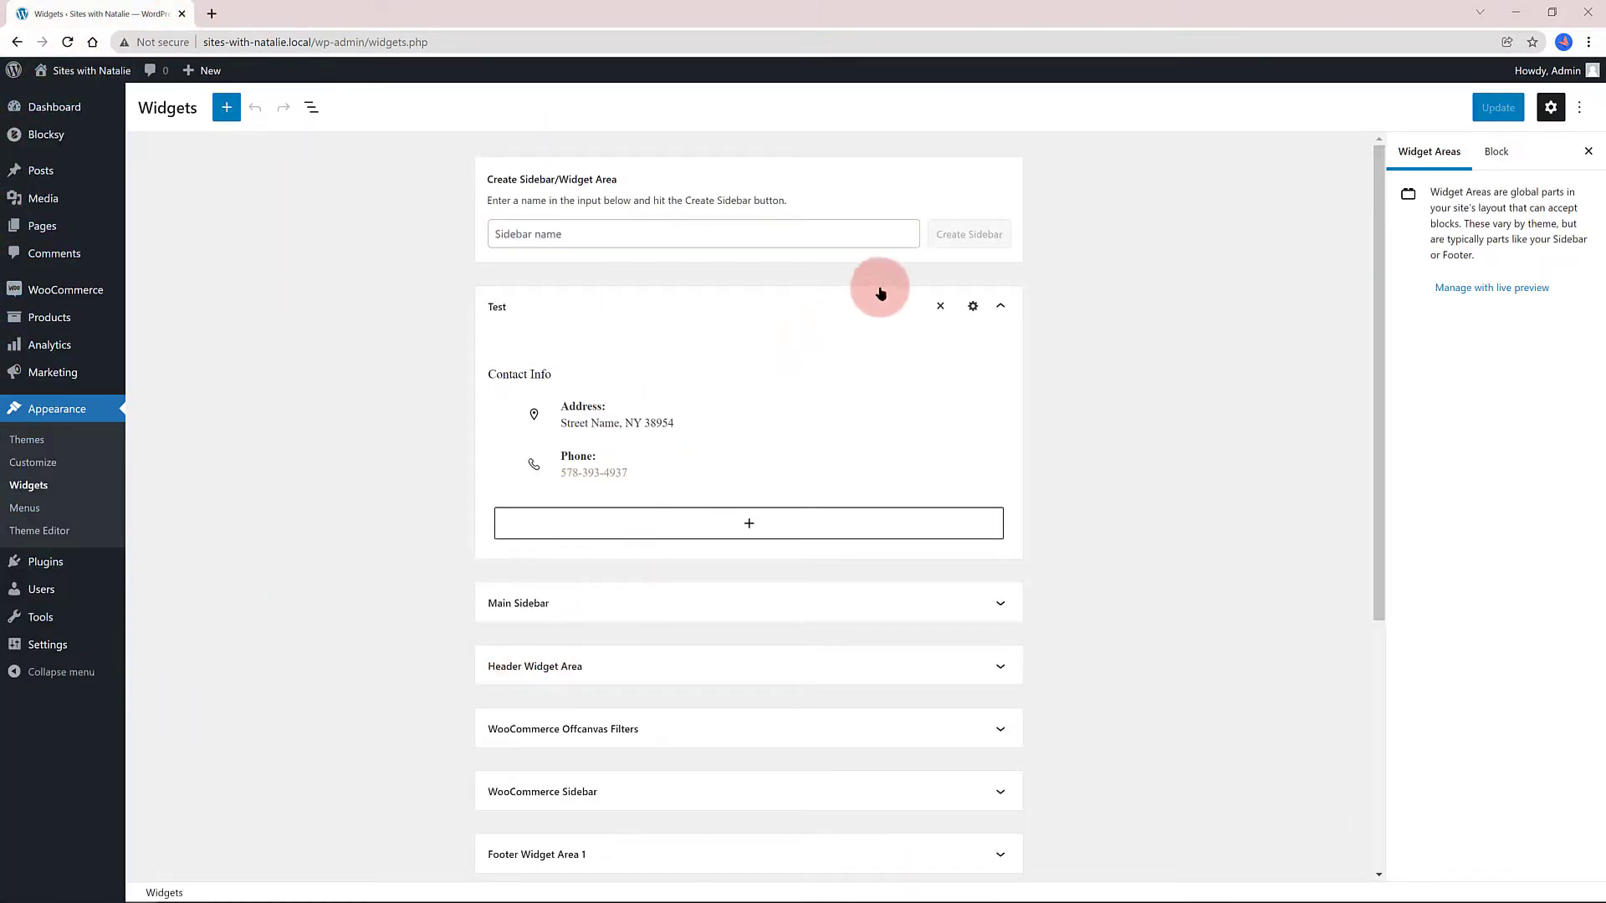
Delete the Test sidebar with its Remove Sidebar X.
left_click(940, 309)
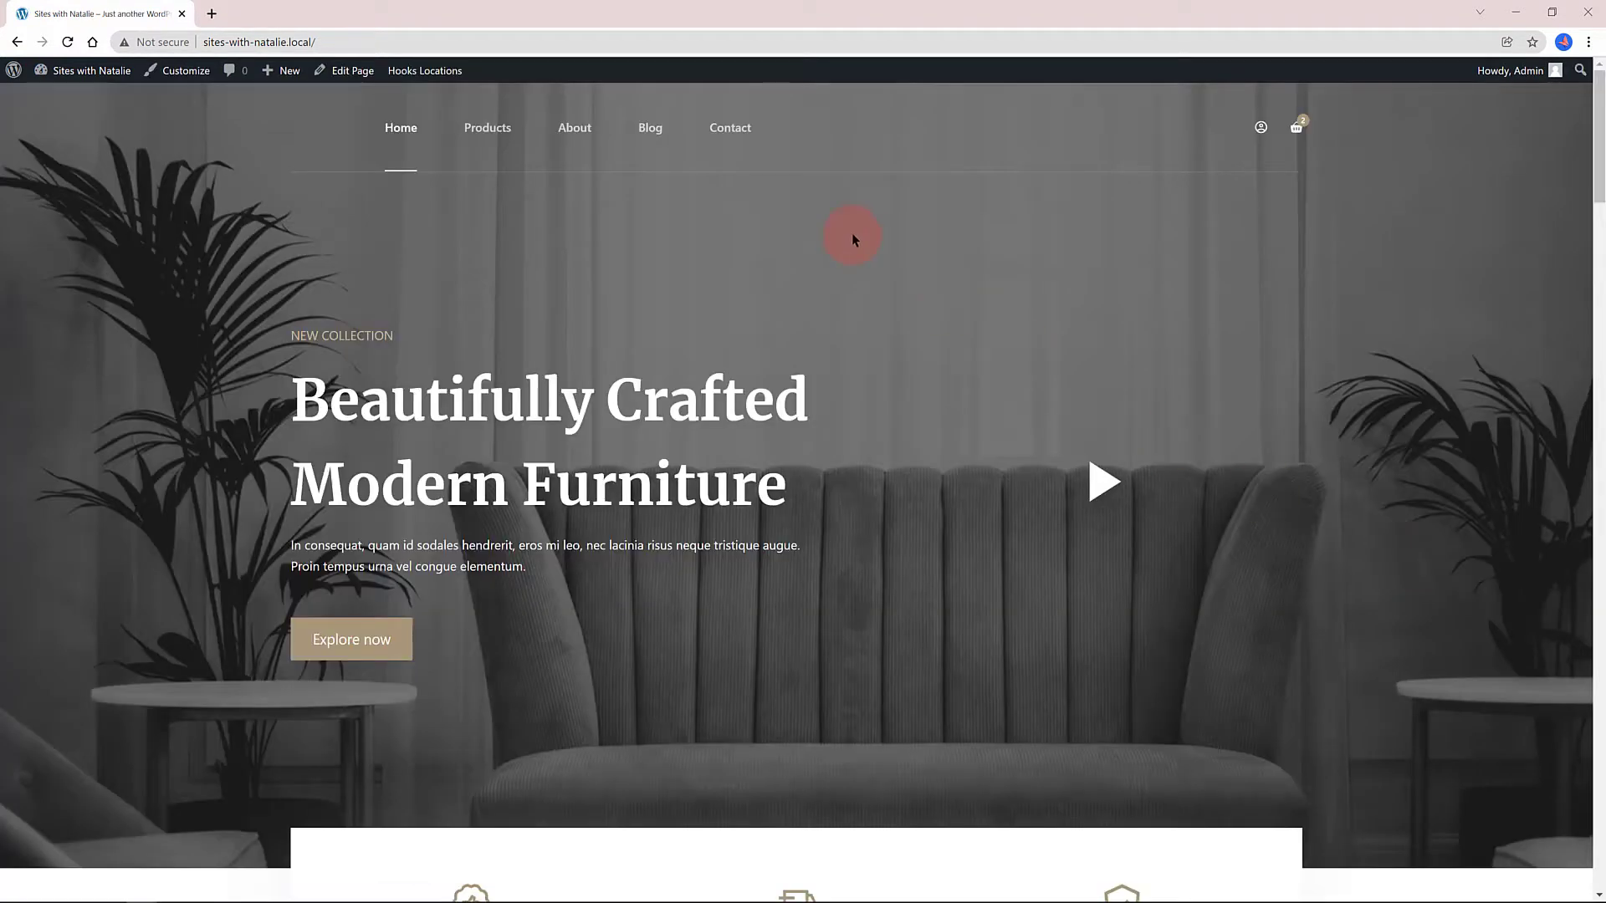
scroll(843, 243, "down", 3)
scroll(842, 242, "down", 3)
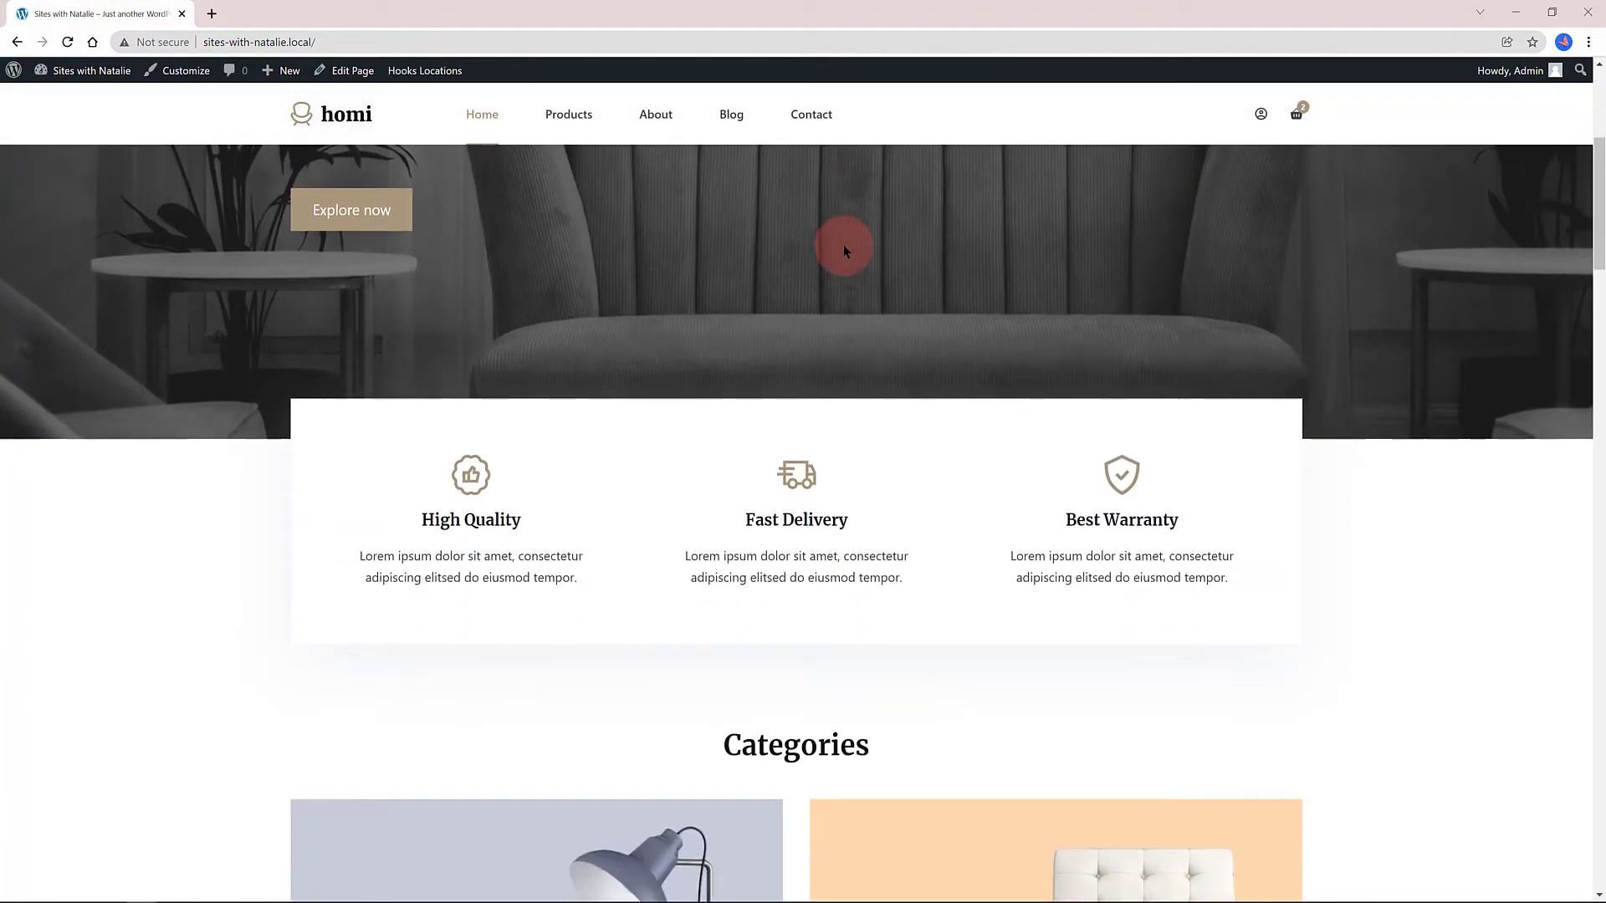